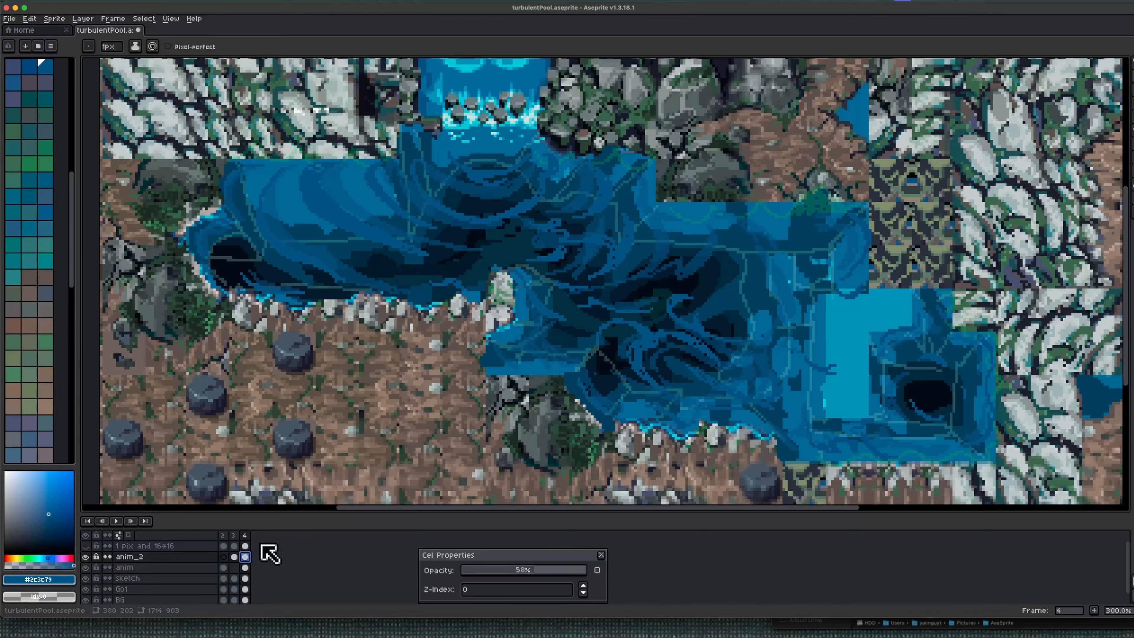
Step: Erase the faded guide strokes from the anim_2 cel of frame 4 across the pool
{"action": "key", "text": "r"}
{"action": "key", "text": "e"}
{"action": "left_click", "coordinate": [598, 584]}
{"action": "mouse_move", "coordinate": [276, 224]}
{"action": "left_mouse_down"}
{"action": "mouse_move", "coordinate": [646, 190]}
{"action": "mouse_move", "coordinate": [860, 321]}
{"action": "mouse_move", "coordinate": [600, 223]}
{"action": "mouse_move", "coordinate": [852, 476]}
{"action": "left_mouse_up"}
Step: Draw more curved ripple strokes over the right half of the pool on the anim layer of frame 4 and play the animation
{"action": "key", "text": "b"}
{"action": "left_click", "coordinate": [244, 567]}
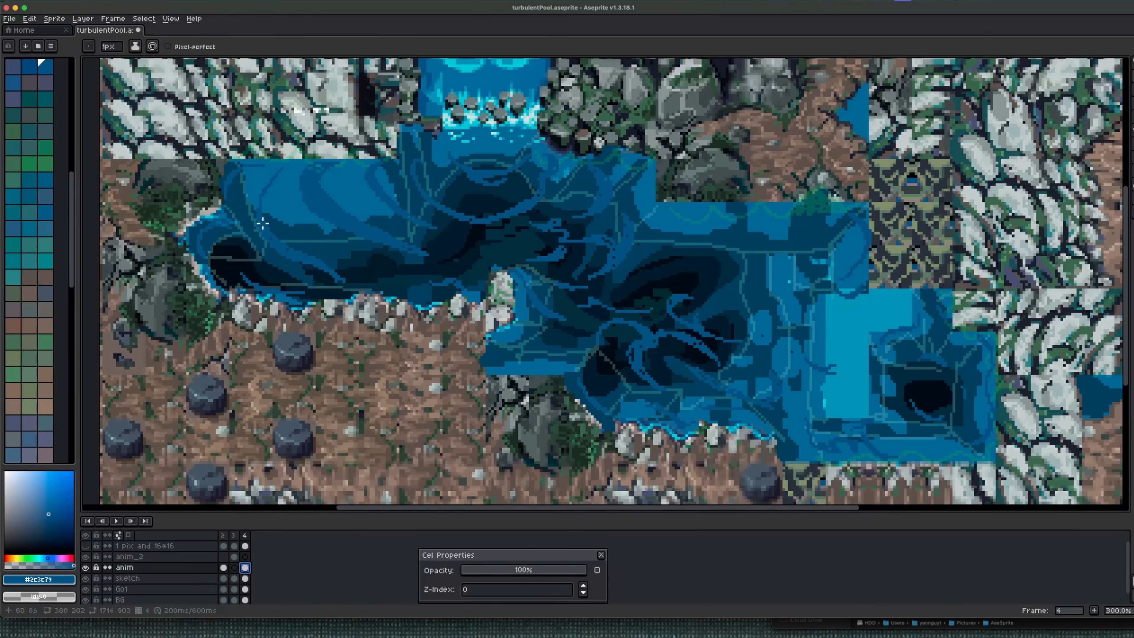
{"action": "key", "text": "plus"}
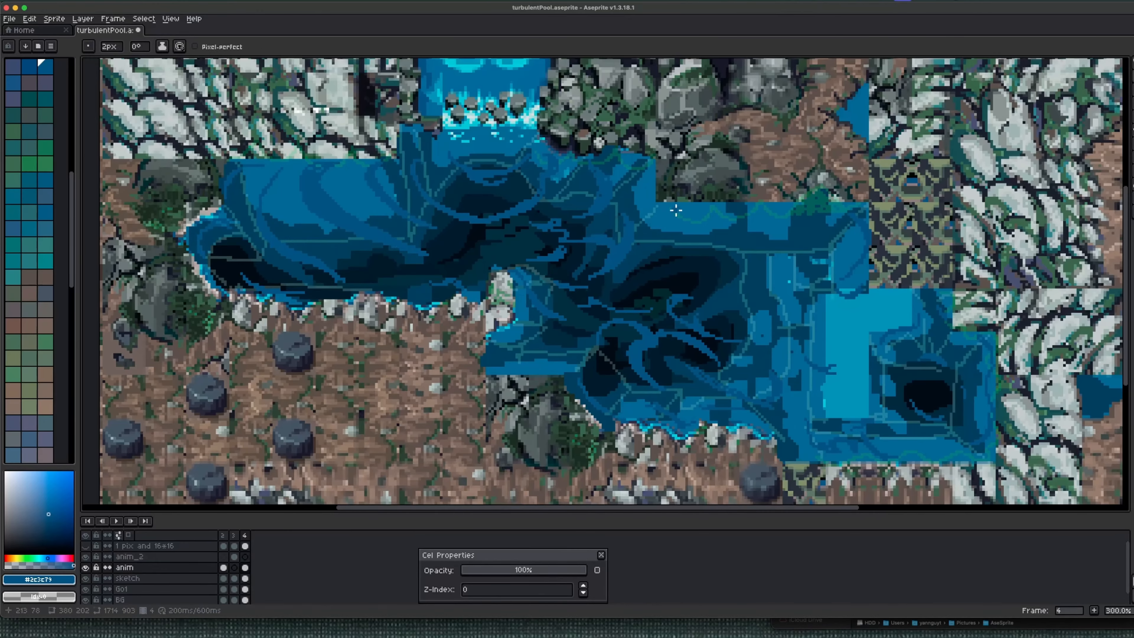
{"action": "key", "text": "minus"}
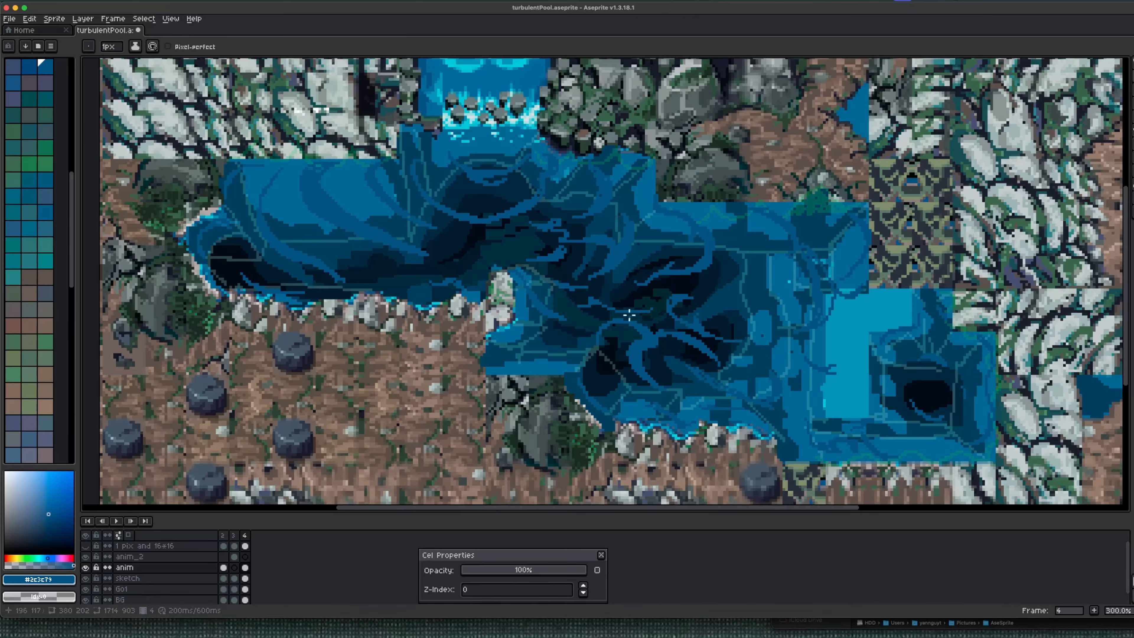
{"action": "key", "text": "Return"}
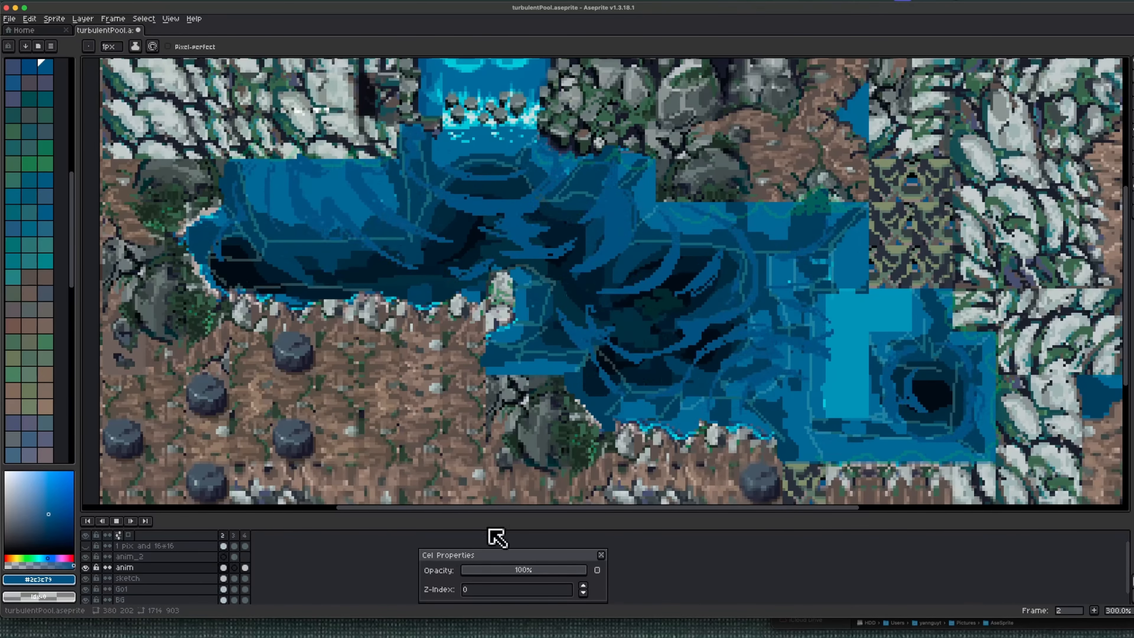
Step: Add frame 5 with the anim cel faded as a guide, and draw and fill ripples in the upper-left pool on anim_2
{"action": "left_click", "coordinate": [256, 566]}
{"action": "left_click", "coordinate": [256, 556]}
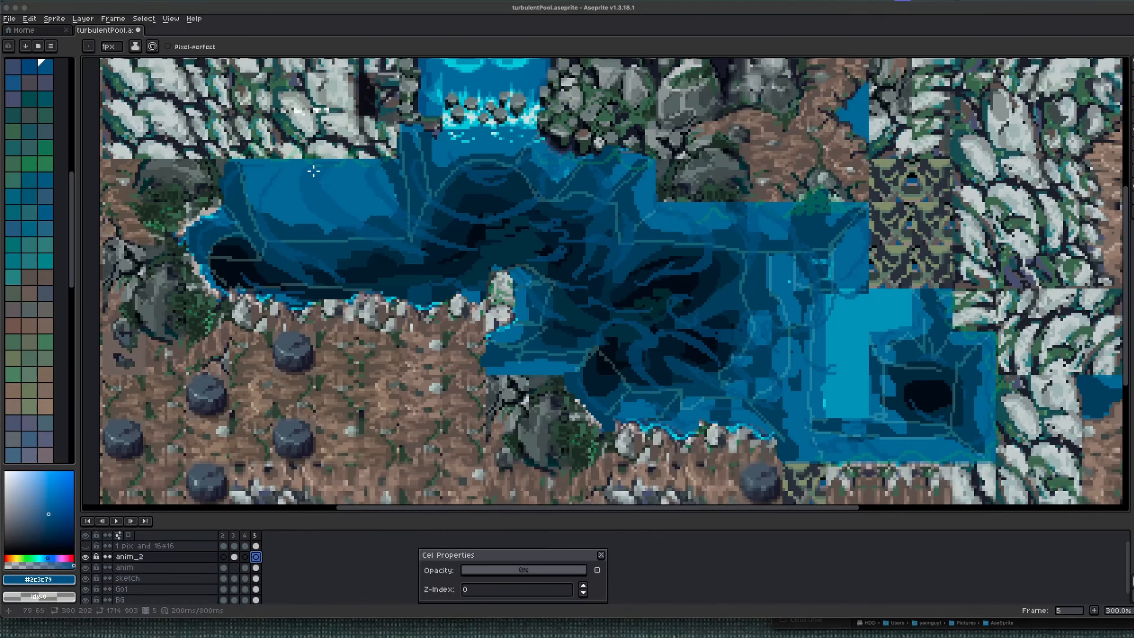
{"action": "left_click_drag", "start_coordinate": [308, 159], "coordinate": [309, 157]}
{"action": "key", "text": "g"}
{"action": "left_click", "coordinate": [301, 178]}
{"action": "key", "text": "b"}
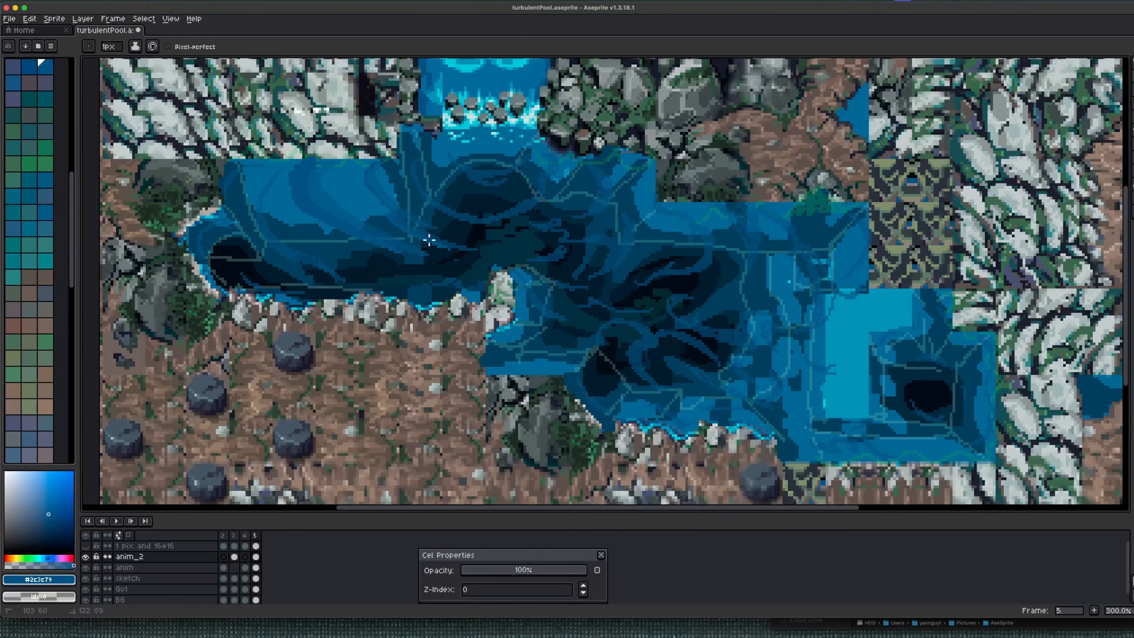
Step: Outline and fill another curved ripple near the pool's left edge on the anim_2 layer of frame 5
{"action": "left_click_drag", "start_coordinate": [246, 225], "coordinate": [241, 193]}
{"action": "key", "text": "g"}
{"action": "left_click", "coordinate": [248, 208]}
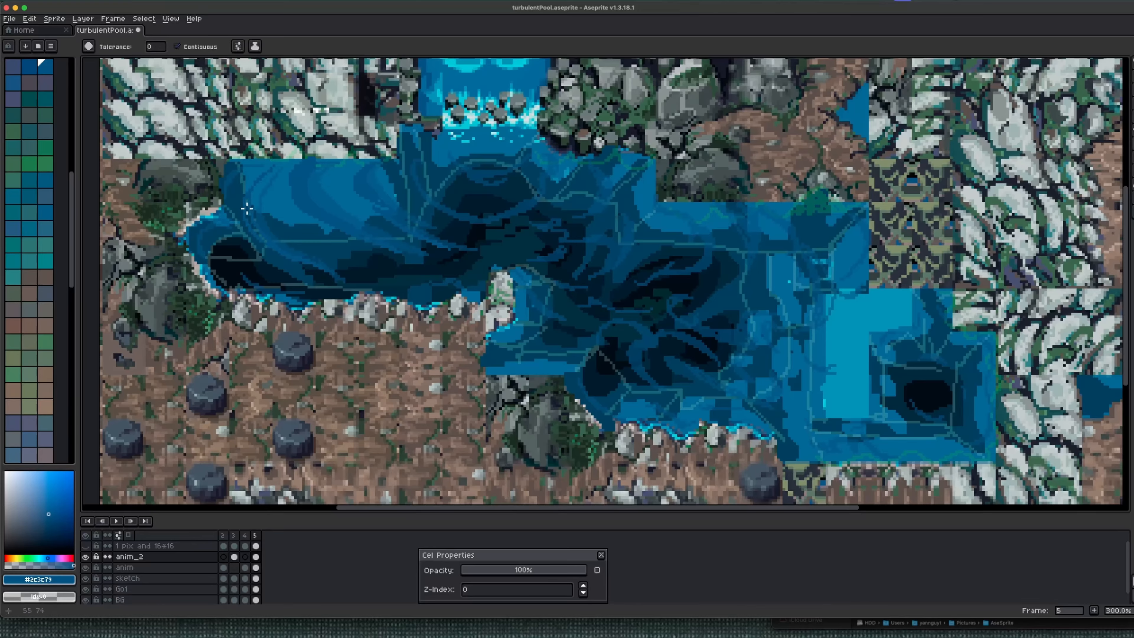
{"action": "key", "text": "b"}
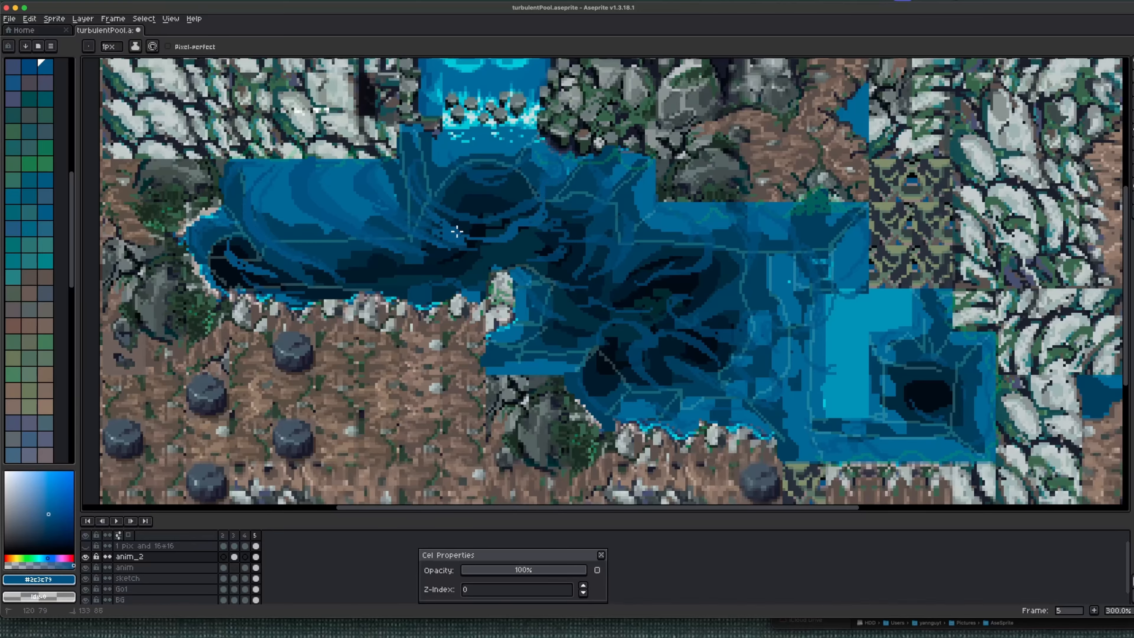
Step: Draw curved 1 px ripple strokes below the waterfall and across the central and right pool on anim_2 in frame 5
{"action": "mouse_move", "coordinate": [442, 175]}
{"action": "left_mouse_down"}
{"action": "mouse_move", "coordinate": [506, 182]}
{"action": "mouse_move", "coordinate": [487, 192]}
{"action": "left_mouse_up"}
{"action": "mouse_move", "coordinate": [573, 222]}
{"action": "left_mouse_down"}
{"action": "mouse_move", "coordinate": [554, 238]}
{"action": "mouse_move", "coordinate": [548, 265]}
{"action": "left_mouse_up"}
{"action": "mouse_move", "coordinate": [627, 217]}
{"action": "left_mouse_down"}
{"action": "mouse_move", "coordinate": [624, 266]}
{"action": "mouse_move", "coordinate": [517, 327]}
{"action": "mouse_move", "coordinate": [615, 312]}
{"action": "left_mouse_up"}
{"action": "mouse_move", "coordinate": [599, 308]}
{"action": "left_mouse_down"}
{"action": "mouse_move", "coordinate": [584, 333]}
{"action": "mouse_move", "coordinate": [639, 379]}
{"action": "left_mouse_up"}
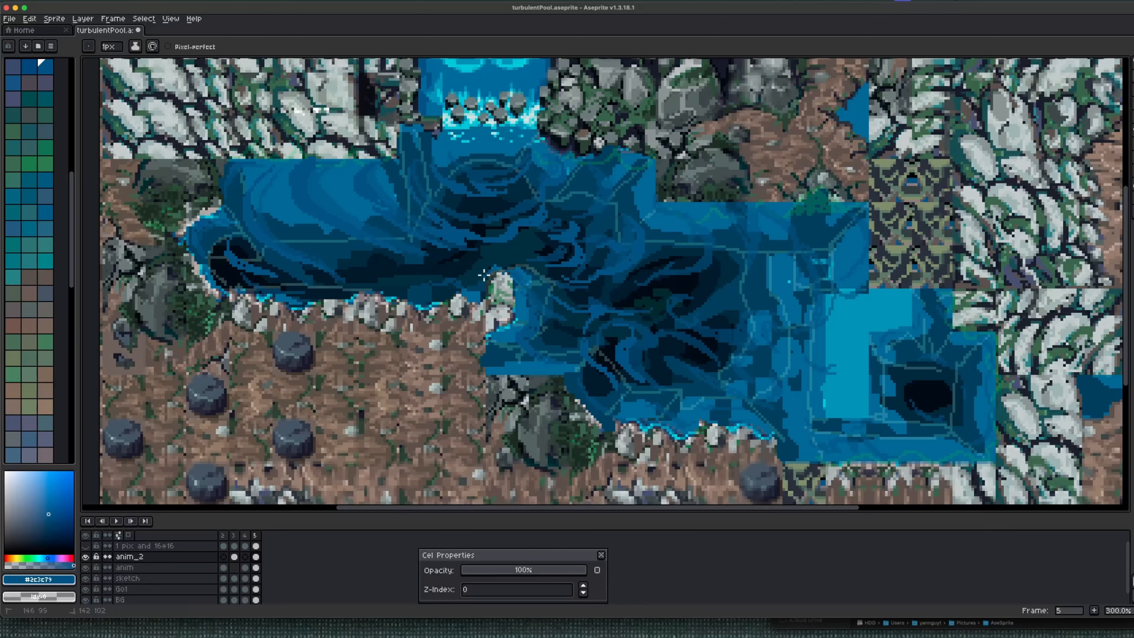
{"action": "left_click_drag", "start_coordinate": [485, 274], "coordinate": [452, 274]}
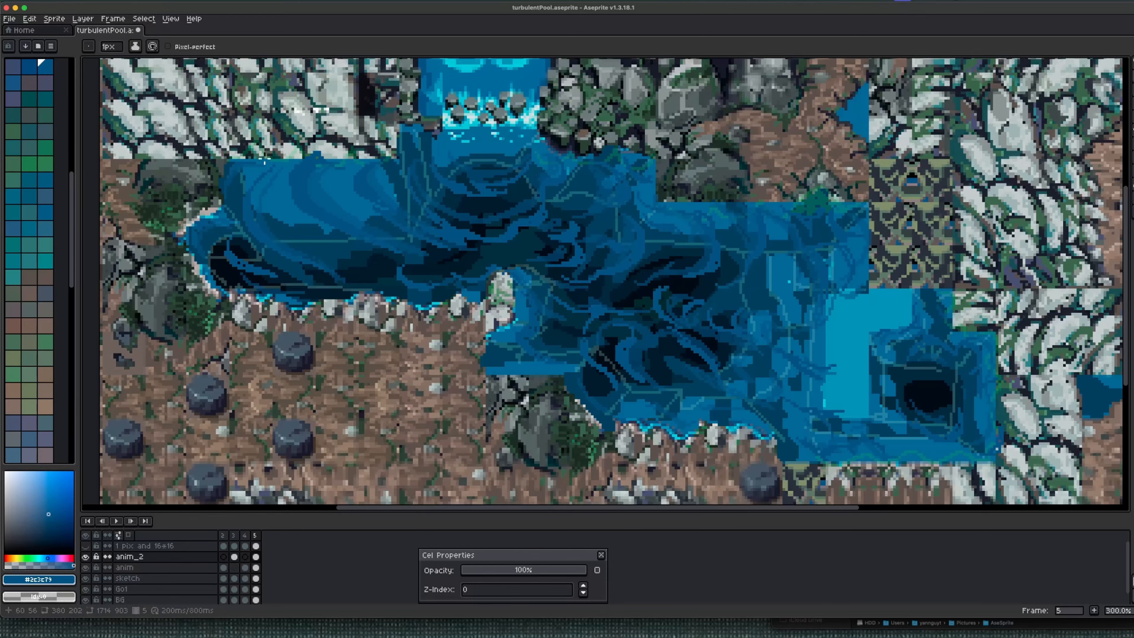
Step: Erase the guide strokes from the anim cel of frame 5, save the file, and play the animation
{"action": "left_click", "coordinate": [255, 567]}
{"action": "key", "text": "e"}
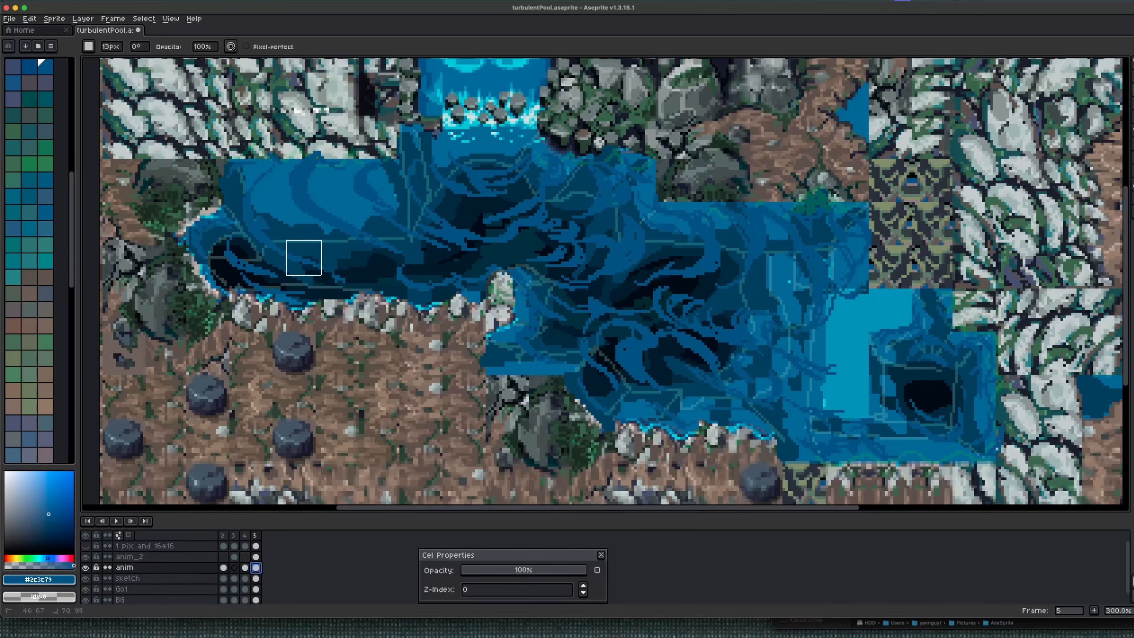
{"action": "mouse_move", "coordinate": [304, 257]}
{"action": "left_mouse_down"}
{"action": "mouse_move", "coordinate": [871, 196]}
{"action": "mouse_move", "coordinate": [706, 287]}
{"action": "mouse_move", "coordinate": [530, 150]}
{"action": "mouse_move", "coordinate": [205, 314]}
{"action": "left_mouse_up"}
{"action": "left_click", "coordinate": [601, 554]}
{"action": "key", "text": "super+s"}
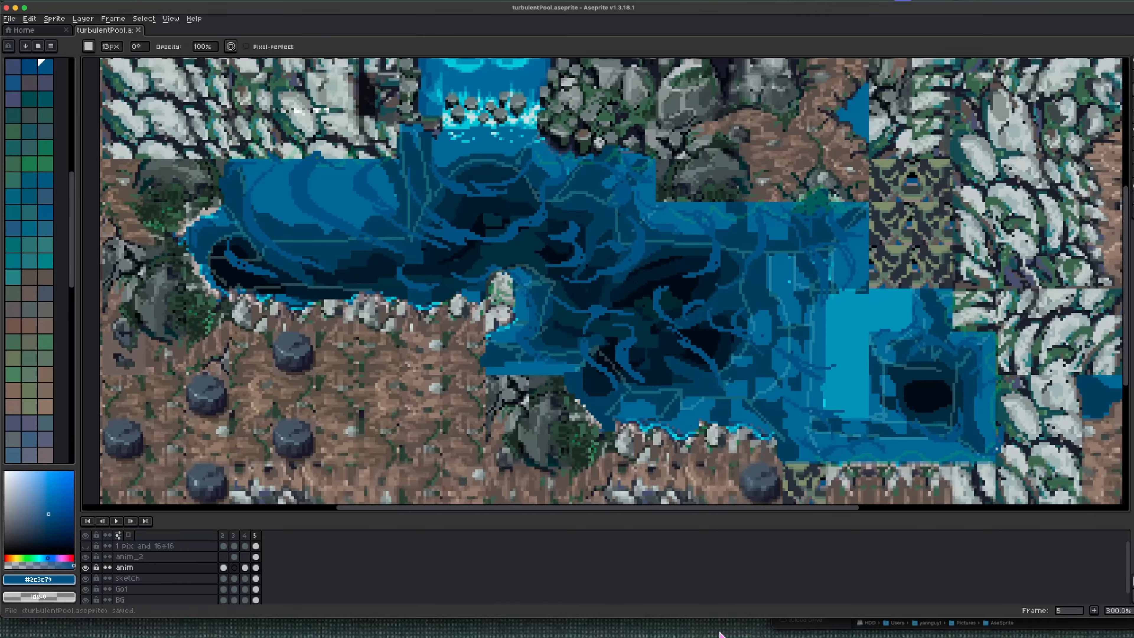
{"action": "key", "text": "Return"}
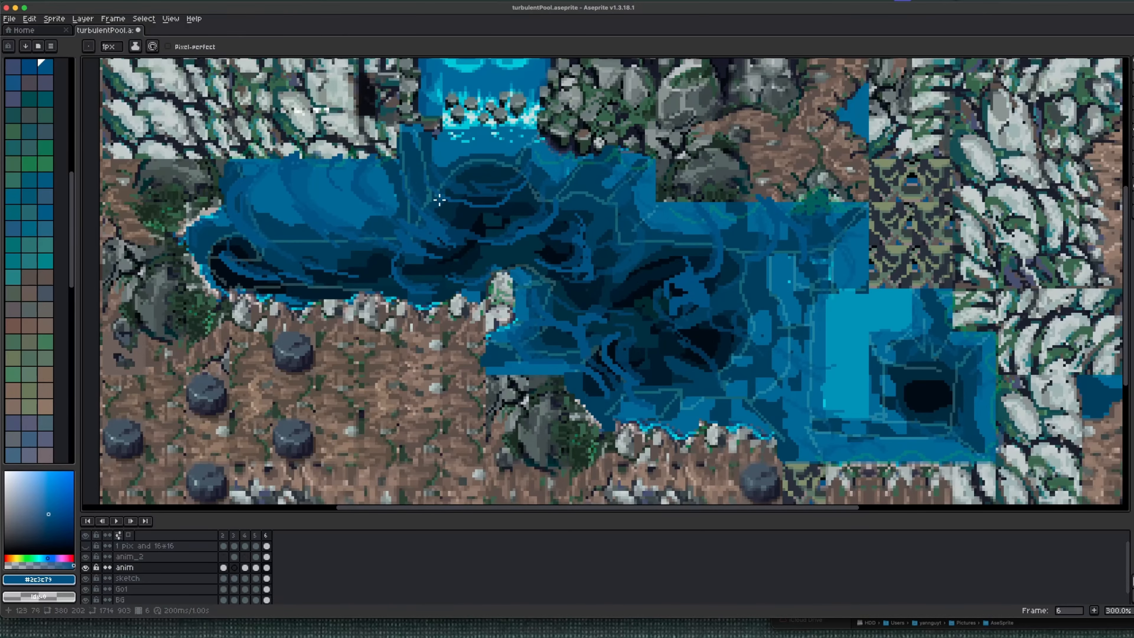
Step: Draw ripple strokes around the dark hollows on the anim layer of frame 6 and erase the guide strokes on anim_2
{"action": "left_click_drag", "start_coordinate": [440, 200], "coordinate": [502, 205]}
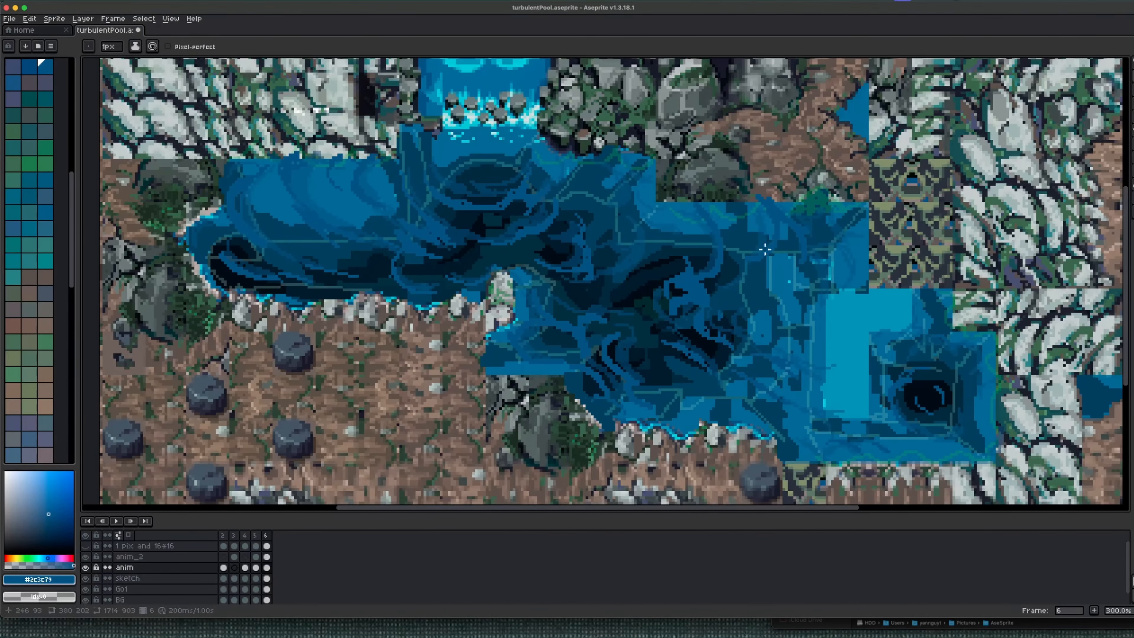
{"action": "double_click", "coordinate": [267, 557]}
{"action": "key", "text": "e"}
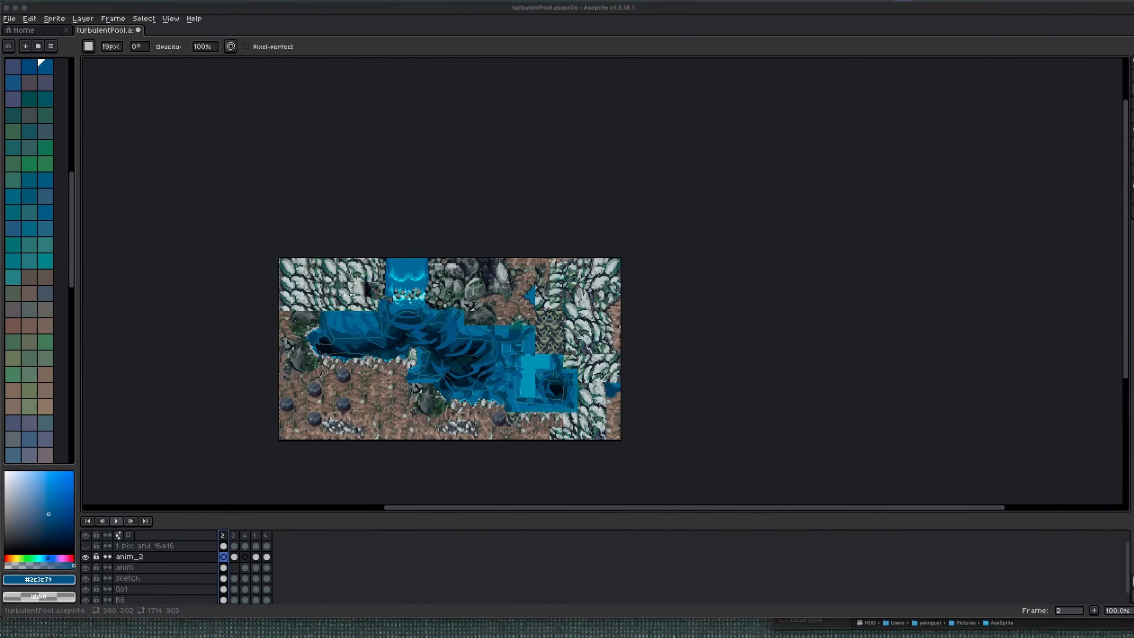
Step: Duplicate frame 2 at the end of the timeline as frame 7
{"action": "left_click", "coordinate": [223, 536]}
{"action": "left_click_drag", "start_coordinate": [229, 535], "coordinate": [271, 538]}
{"action": "key", "text": "Right"}
{"action": "key", "text": "Left"}
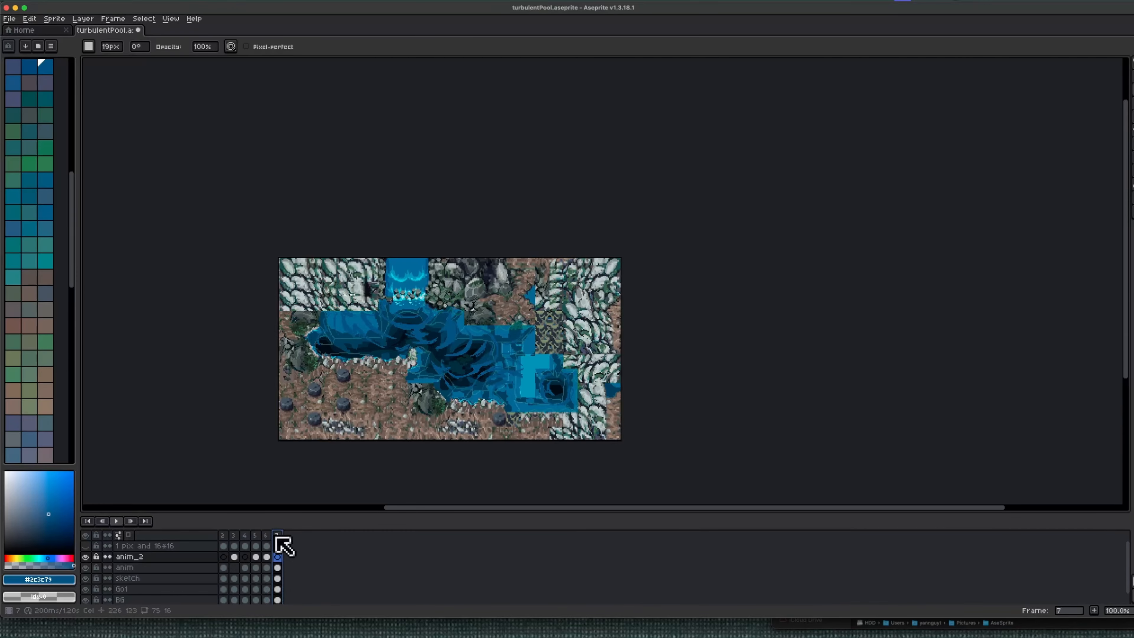
Step: Set the opacity of the anim cel in frame 7 to 58%
{"action": "scroll", "coordinate": [387, 370], "scroll_direction": "up", "scroll_amount": 2}
{"action": "left_click_drag", "start_coordinate": [396, 396], "coordinate": [507, 345]}
{"action": "left_click", "coordinate": [85, 568]}
{"action": "left_click", "coordinate": [86, 567]}
{"action": "double_click", "coordinate": [278, 567]}
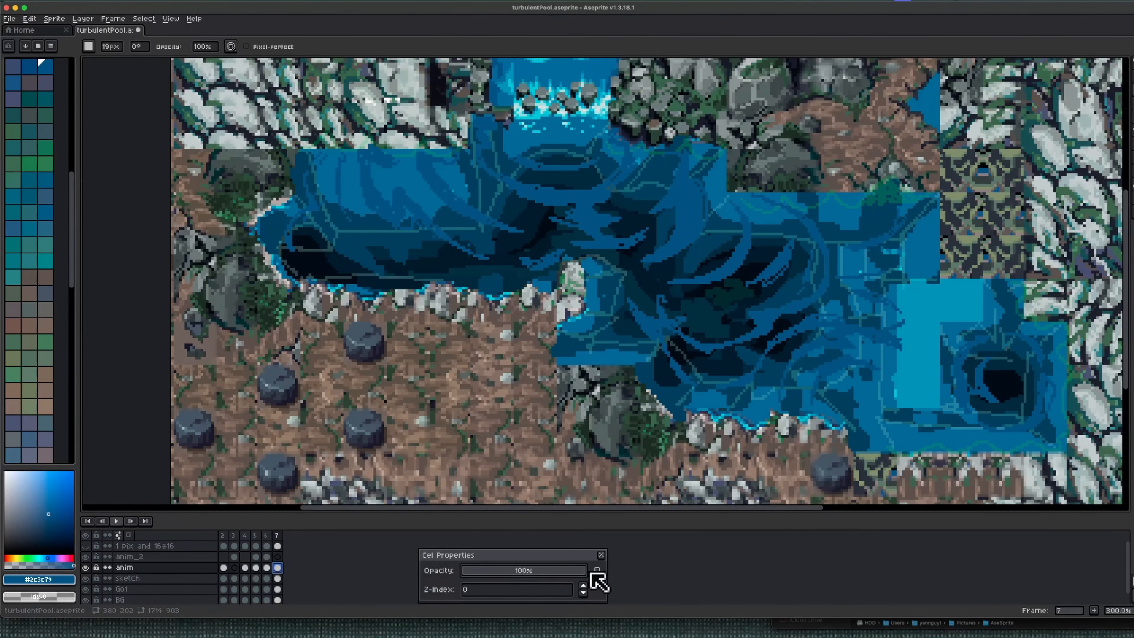
{"action": "left_click_drag", "start_coordinate": [586, 571], "coordinate": [533, 572]}
Step: Draw new ripple strokes across the whole pool on the anim_2 layer of frame 7, following the faded guide
{"action": "key", "text": "b"}
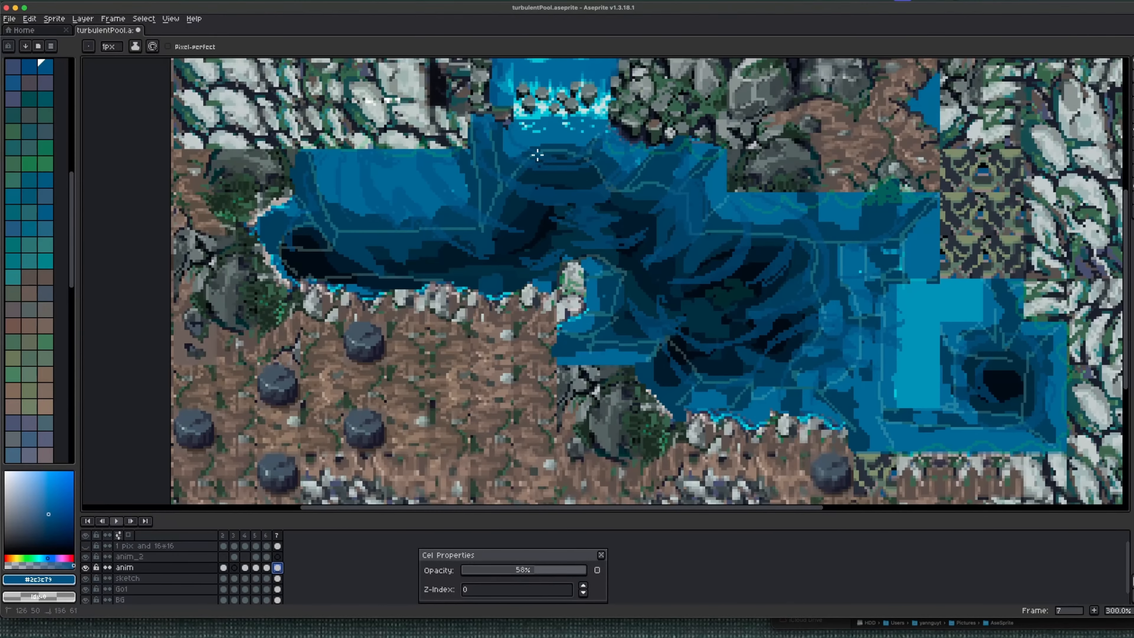
{"action": "key", "text": "Up"}
{"action": "left_click", "coordinate": [513, 142]}
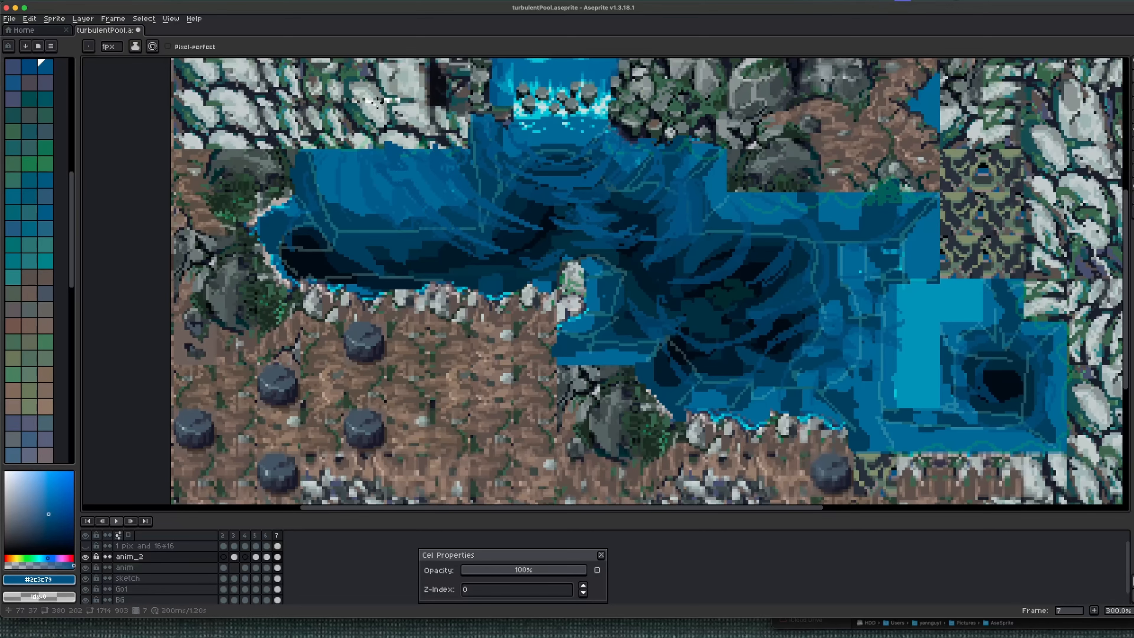
{"action": "mouse_move", "coordinate": [294, 235]}
{"action": "left_mouse_down"}
{"action": "mouse_move", "coordinate": [466, 278]}
{"action": "mouse_move", "coordinate": [561, 247]}
{"action": "mouse_move", "coordinate": [629, 302]}
{"action": "left_mouse_up"}
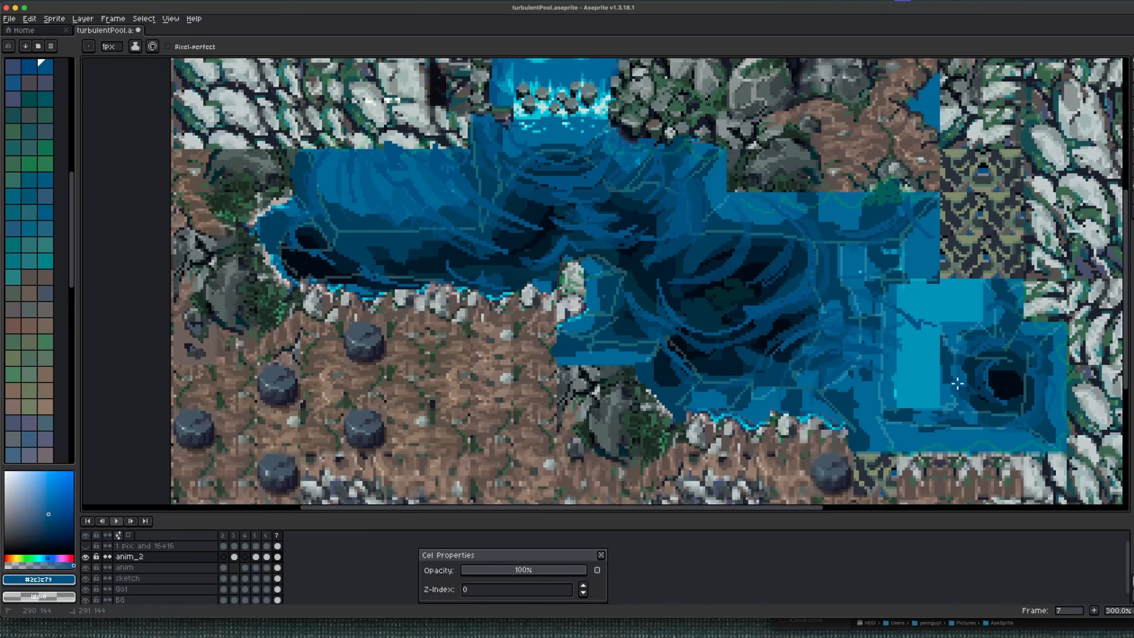
Step: Erase the faded guide strokes from the anim cel of frame 7 and play back the animation
{"action": "left_click", "coordinate": [277, 567]}
{"action": "key", "text": "e"}
{"action": "mouse_move", "coordinate": [270, 187]}
{"action": "left_mouse_down"}
{"action": "mouse_move", "coordinate": [418, 273]}
{"action": "mouse_move", "coordinate": [1043, 338]}
{"action": "mouse_move", "coordinate": [321, 321]}
{"action": "left_mouse_up"}
{"action": "left_click", "coordinate": [601, 555]}
{"action": "key", "text": "b"}
{"action": "key", "text": "Return"}
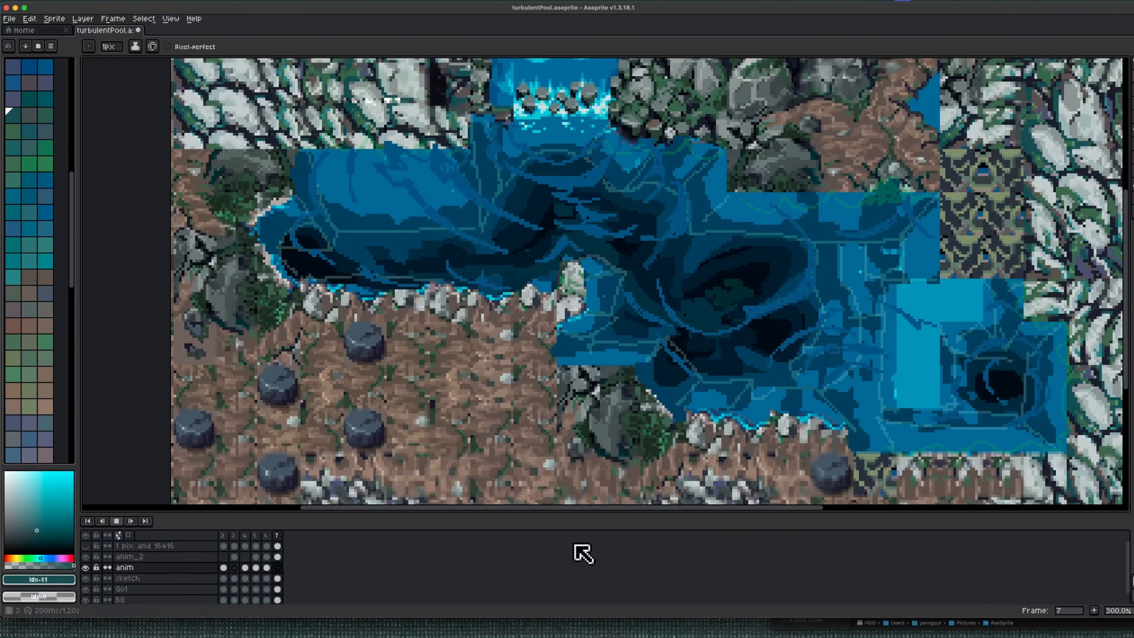
{"action": "key", "text": "Return"}
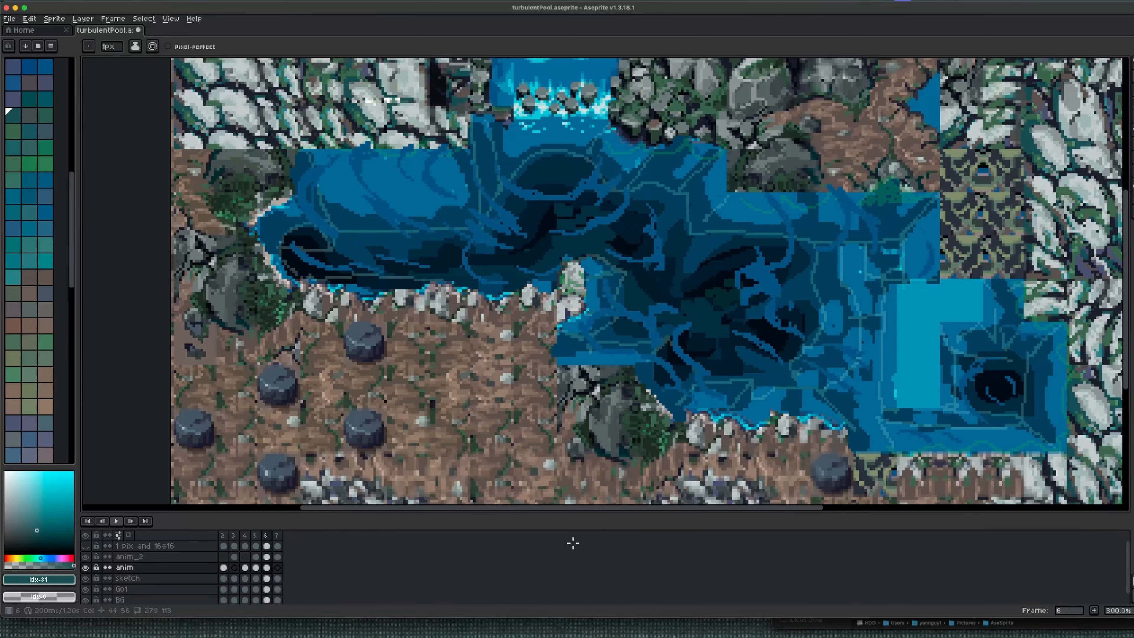
Step: Sample the ripple blue and draw swirl strokes in the large dark hollow on anim_2 in frame 7, comparing with frame 6
{"action": "left_click", "coordinate": [278, 557]}
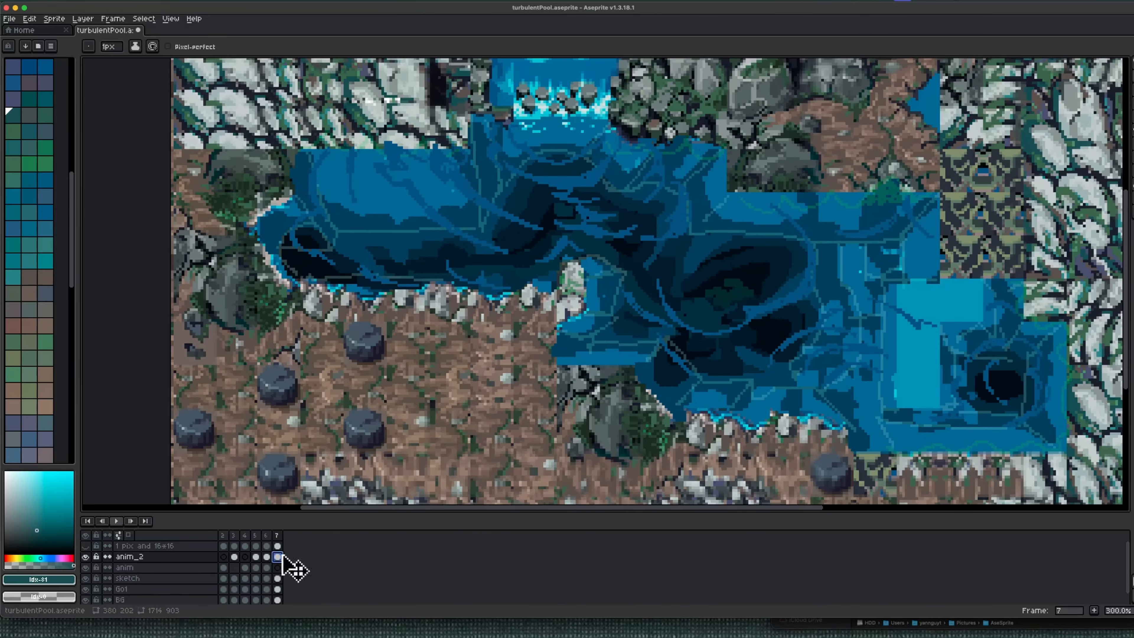
{"action": "left_click", "coordinate": [762, 277], "text": "alt"}
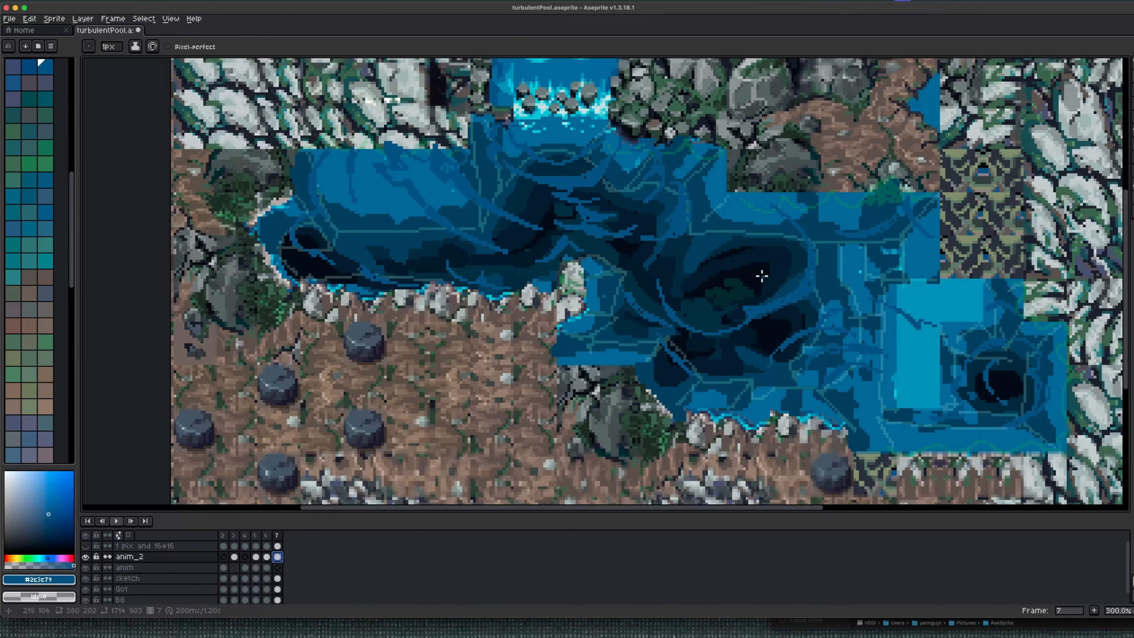
{"action": "key", "text": "Left"}
{"action": "key", "text": "Right"}
{"action": "left_click_drag", "start_coordinate": [771, 298], "coordinate": [792, 279]}
{"action": "key", "text": "Left"}
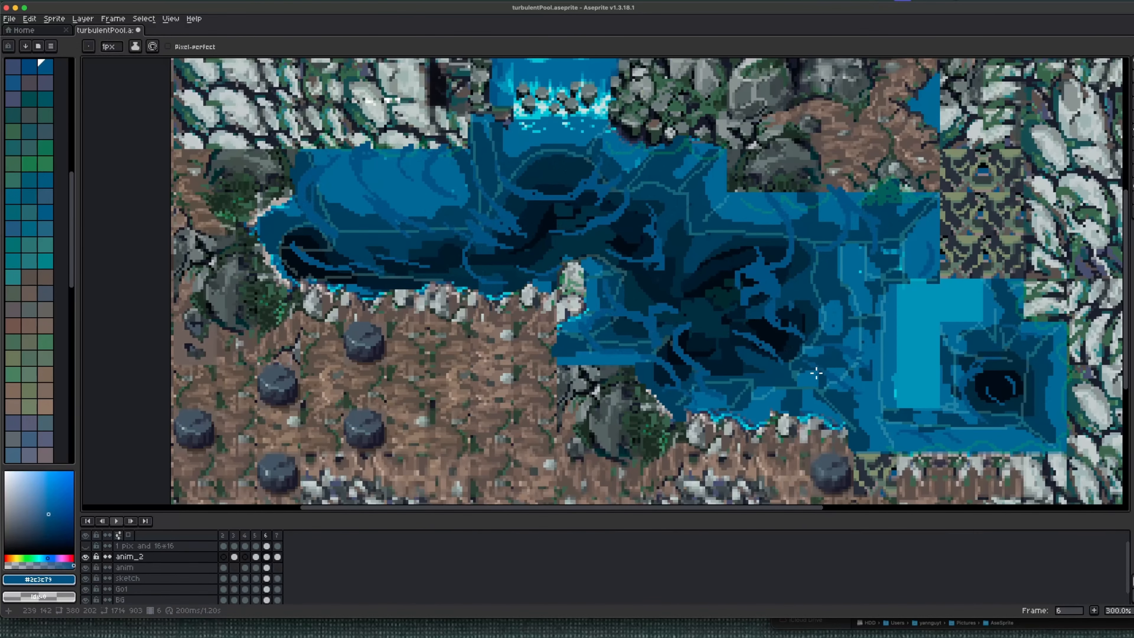
{"action": "key", "text": "Right"}
{"action": "key", "text": "Left"}
{"action": "key", "text": "Right"}
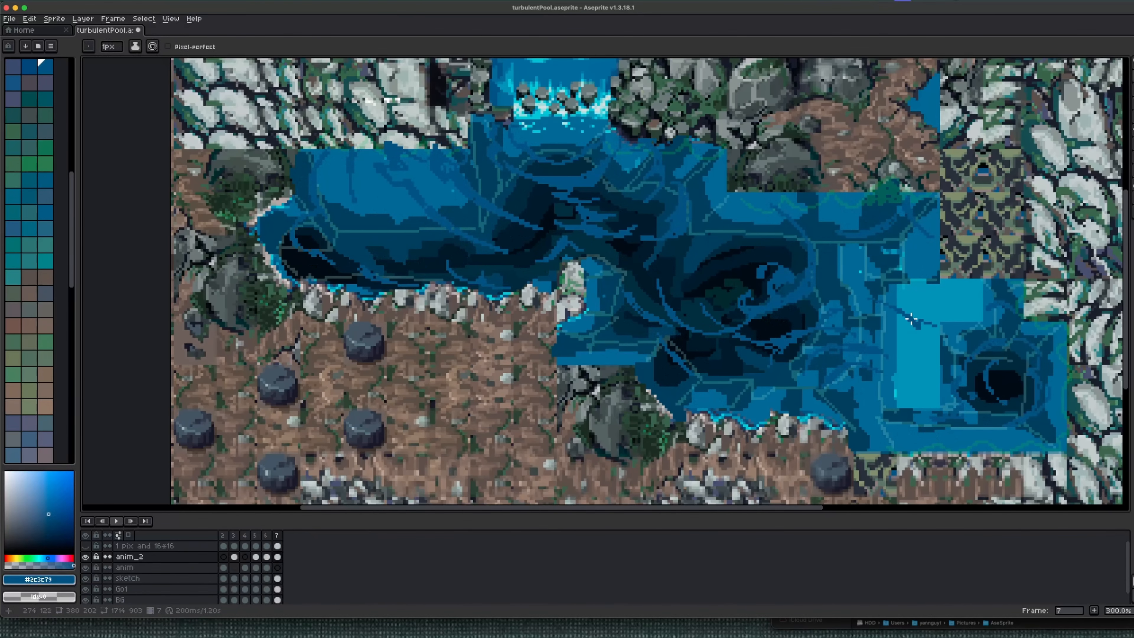
Step: Draw ripple strokes over the light-blue area and small dark hole on anim_2 in frame 6, comparing the neighbouring frames
{"action": "key", "text": "Left"}
{"action": "mouse_move", "coordinate": [905, 309]}
{"action": "left_mouse_down"}
{"action": "mouse_move", "coordinate": [938, 334]}
{"action": "mouse_move", "coordinate": [944, 357]}
{"action": "mouse_move", "coordinate": [1029, 391]}
{"action": "left_mouse_up"}
{"action": "key", "text": "Left"}
{"action": "key", "text": "Left"}
{"action": "key", "text": "Right"}
{"action": "key", "text": "Right"}
{"action": "key", "text": "Left"}
{"action": "key", "text": "Left"}
{"action": "key", "text": "Left"}
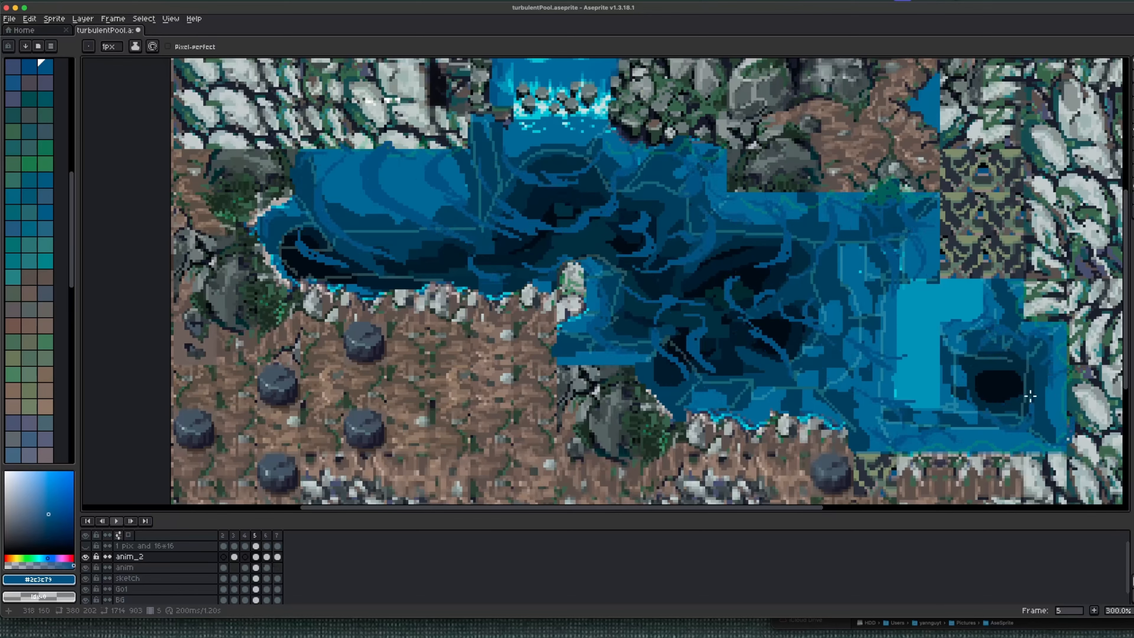
{"action": "key", "text": "Right"}
{"action": "key", "text": "Right"}
{"action": "key", "text": "Right"}
{"action": "key", "text": "Right"}
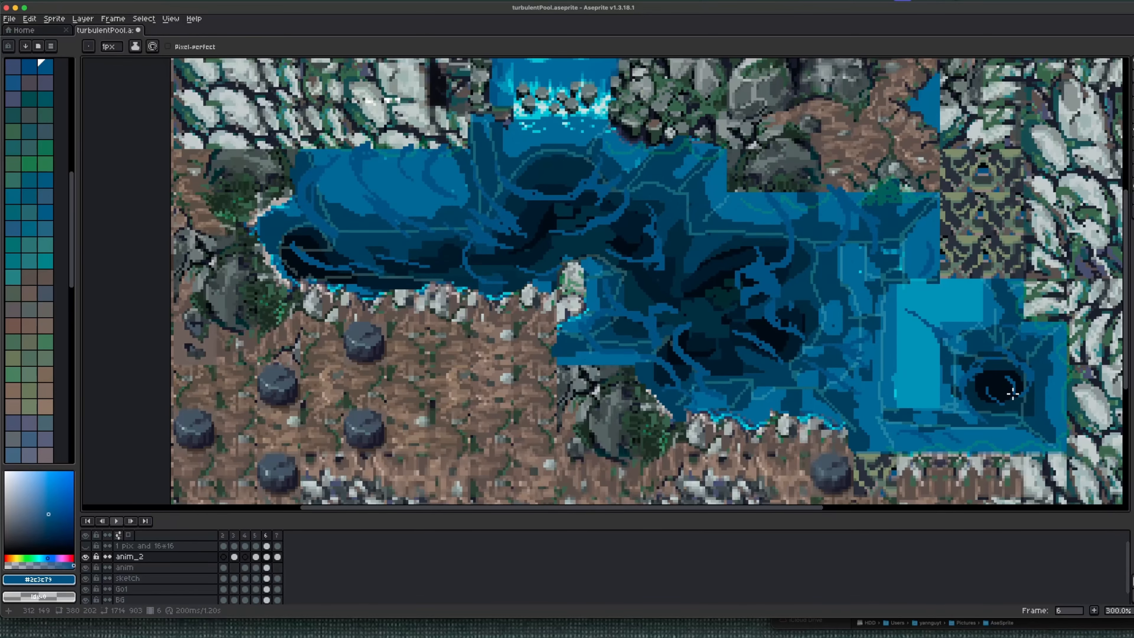
Step: Add ripple touch-ups on the anim_2 layer in frame 2 and play back the animation
{"action": "key", "text": "Left"}
{"action": "key", "text": "Left"}
{"action": "key", "text": "Left"}
{"action": "key", "text": "Left"}
{"action": "key", "text": "Left"}
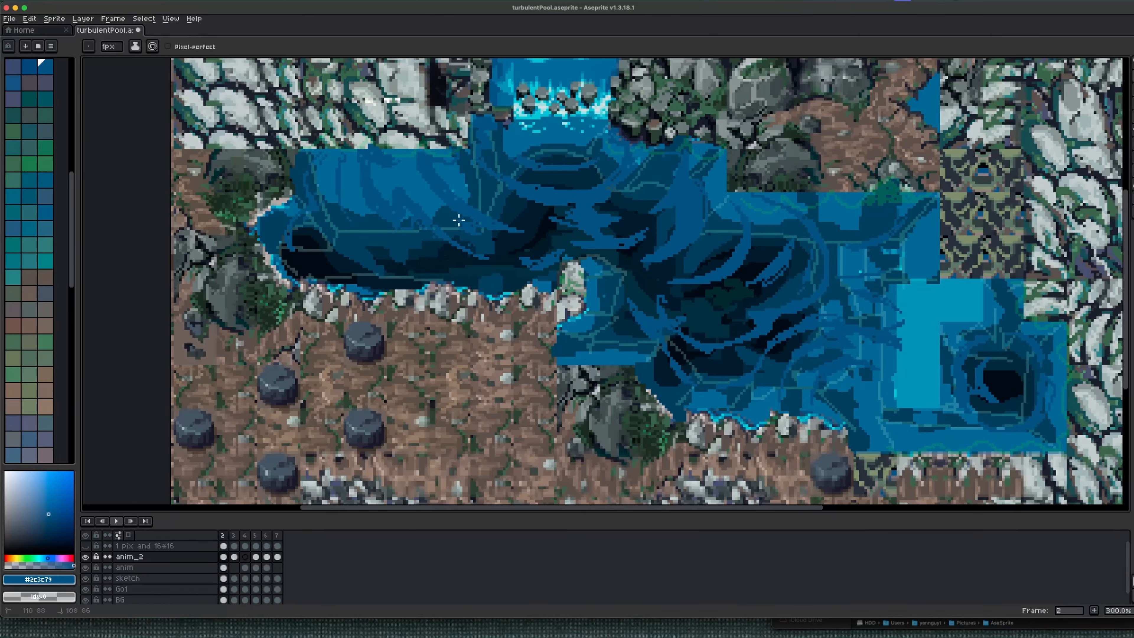
{"action": "key", "text": "Right"}
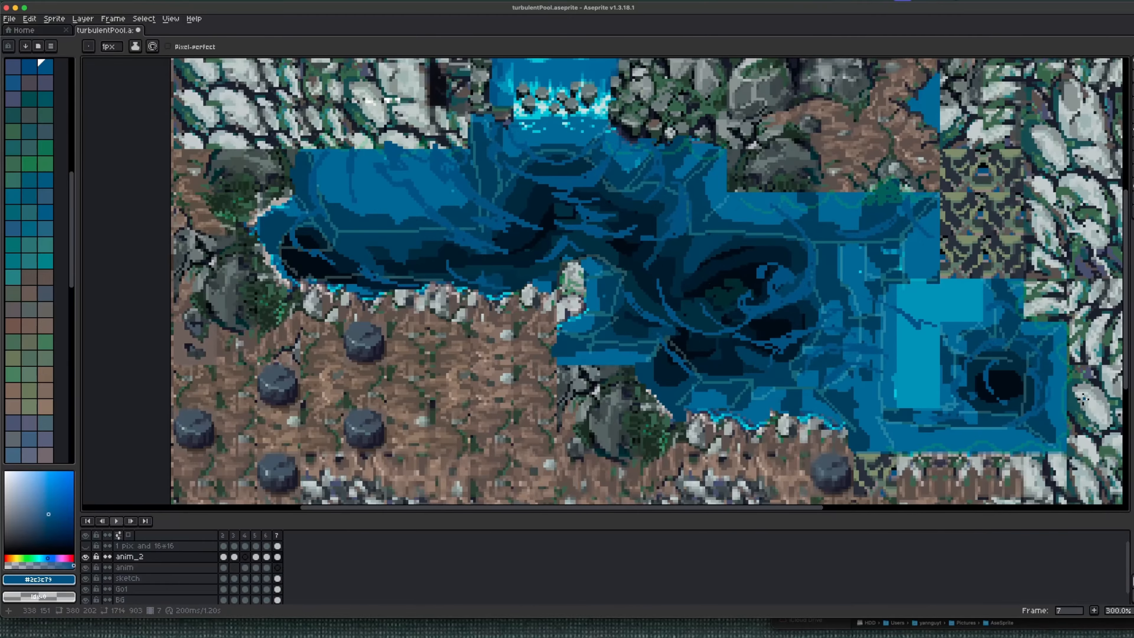
{"action": "key", "text": "Return"}
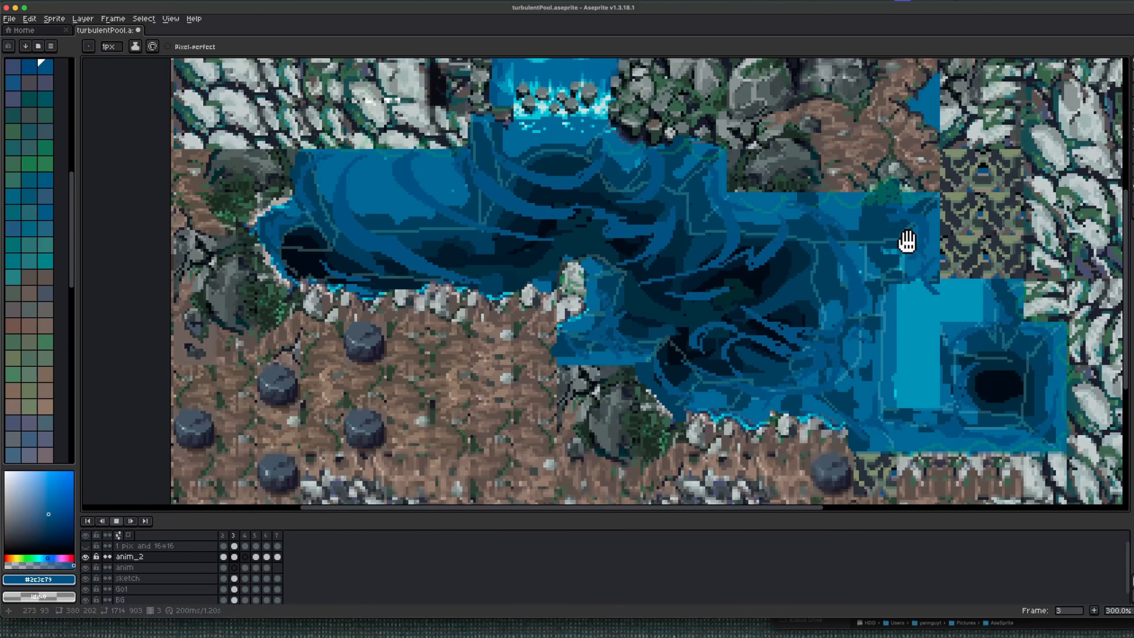
{"action": "key", "text": "Return"}
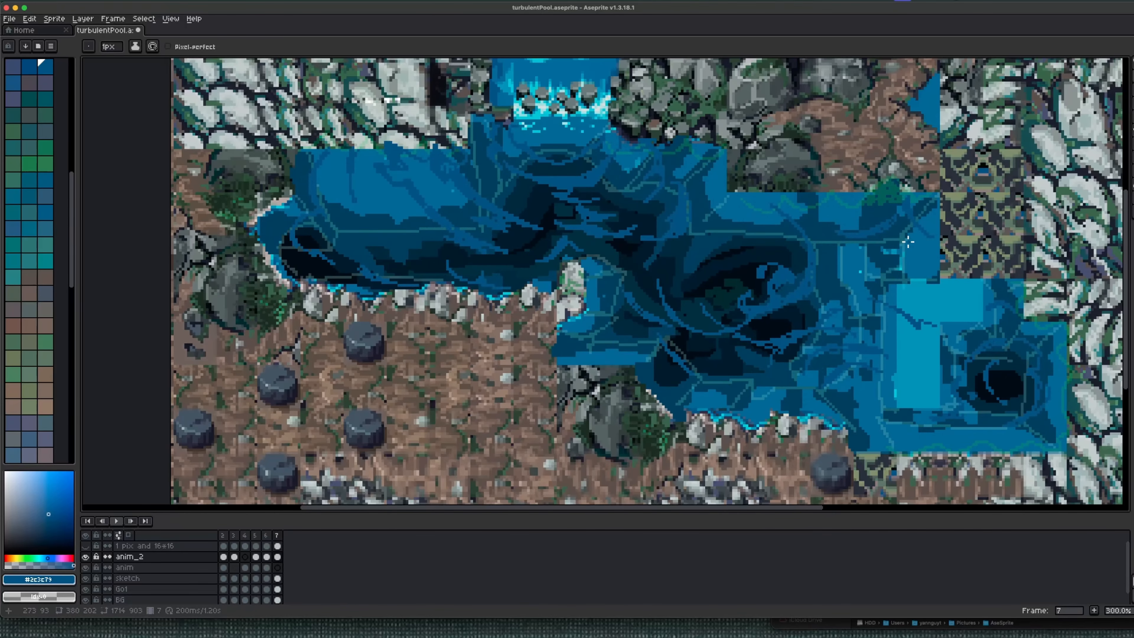
Step: Add a new layer above anim_2 and name it ANIM_£
{"action": "key", "text": "shift+n"}
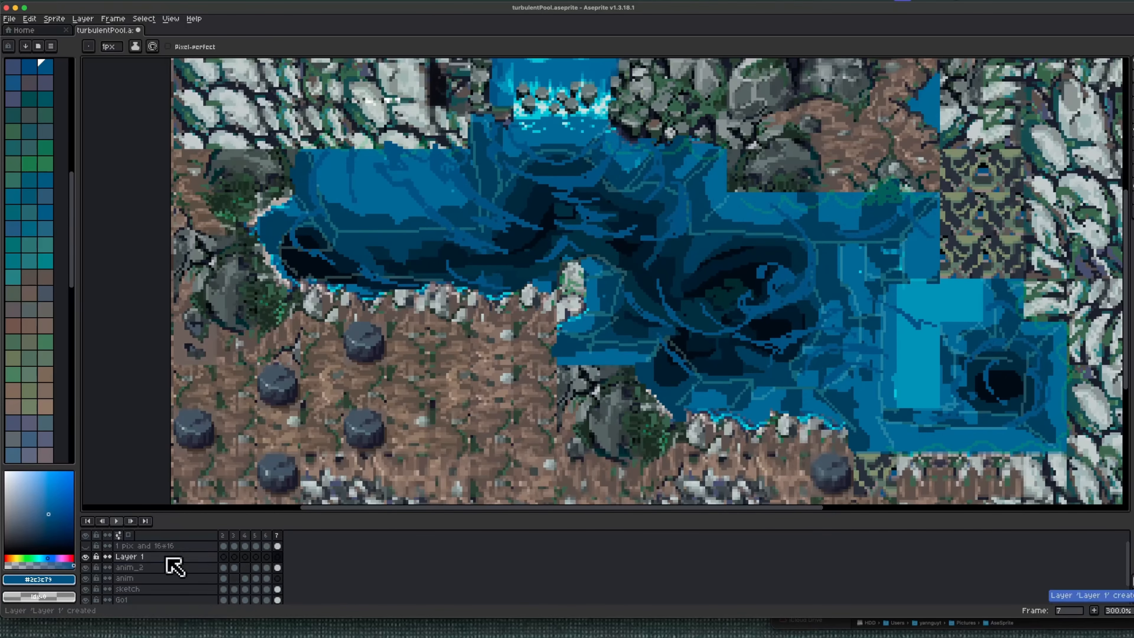
{"action": "double_click", "coordinate": [166, 557]}
{"action": "left_click_drag", "start_coordinate": [1031, 362], "coordinate": [507, 501]}
{"action": "type", "text": "ANIM_£"}
{"action": "key", "text": "Return"}
Step: Play back the animation and return to frame 2 on the ANIM_£ layer, with the whole sprite in view
{"action": "key", "text": "Left"}
{"action": "key", "text": "Left"}
{"action": "key", "text": "Left"}
{"action": "key", "text": "Left"}
{"action": "key", "text": "Left"}
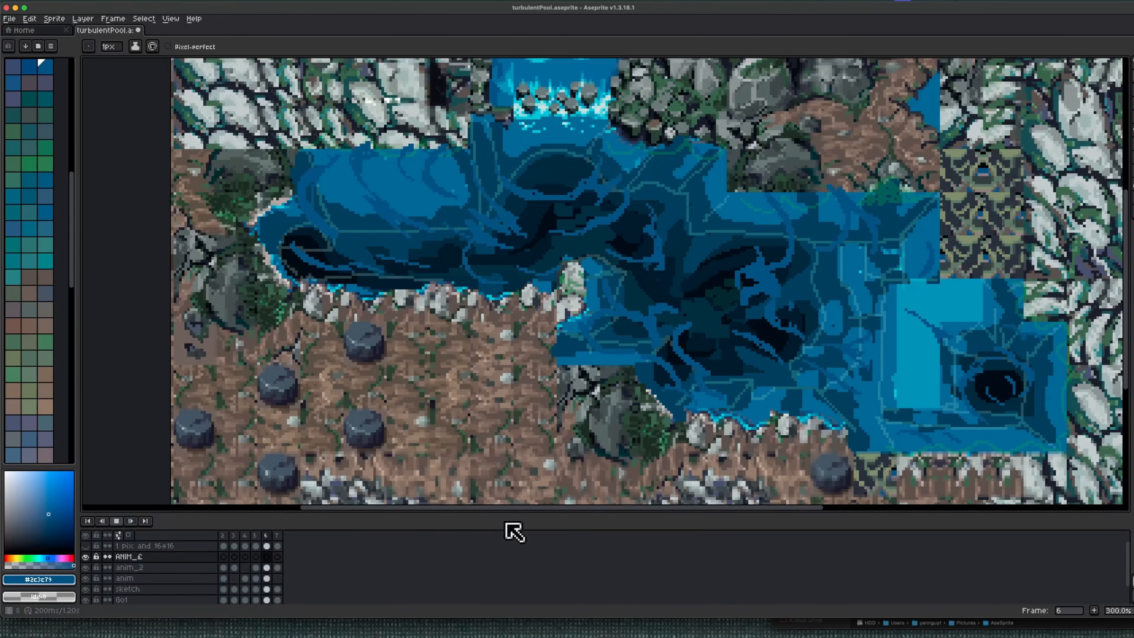
{"action": "scroll", "coordinate": [640, 258], "scroll_direction": "down", "scroll_amount": 1}
{"action": "left_click_drag", "start_coordinate": [640, 258], "coordinate": [548, 290]}
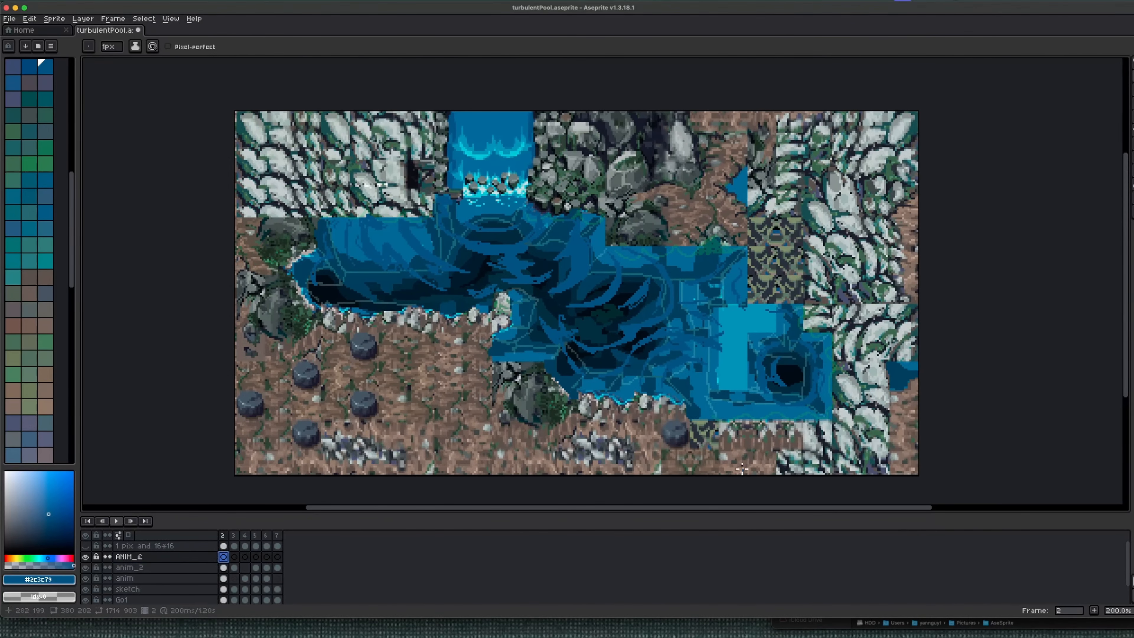
Step: Try curved ripple strokes in blue #245d9a over the left half of the pool in frame 2, and undo them
{"action": "left_click", "coordinate": [515, 159], "text": "alt"}
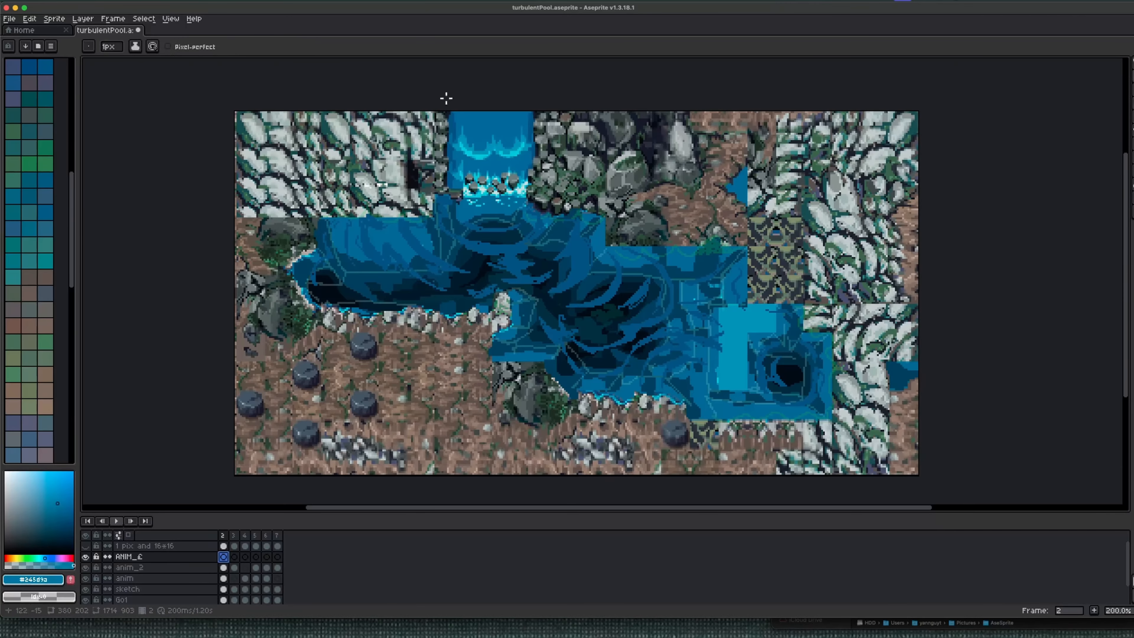
{"action": "left_click", "coordinate": [466, 228]}
{"action": "mouse_move", "coordinate": [432, 233]}
{"action": "left_mouse_down"}
{"action": "mouse_move", "coordinate": [445, 233]}
{"action": "mouse_move", "coordinate": [443, 278]}
{"action": "mouse_move", "coordinate": [493, 280]}
{"action": "left_mouse_up"}
{"action": "left_click_drag", "start_coordinate": [385, 257], "coordinate": [418, 291]}
{"action": "mouse_move", "coordinate": [396, 267]}
{"action": "left_mouse_down"}
{"action": "mouse_move", "coordinate": [471, 299]}
{"action": "mouse_move", "coordinate": [359, 274]}
{"action": "left_mouse_up"}
{"action": "left_click_drag", "start_coordinate": [339, 287], "coordinate": [376, 313]}
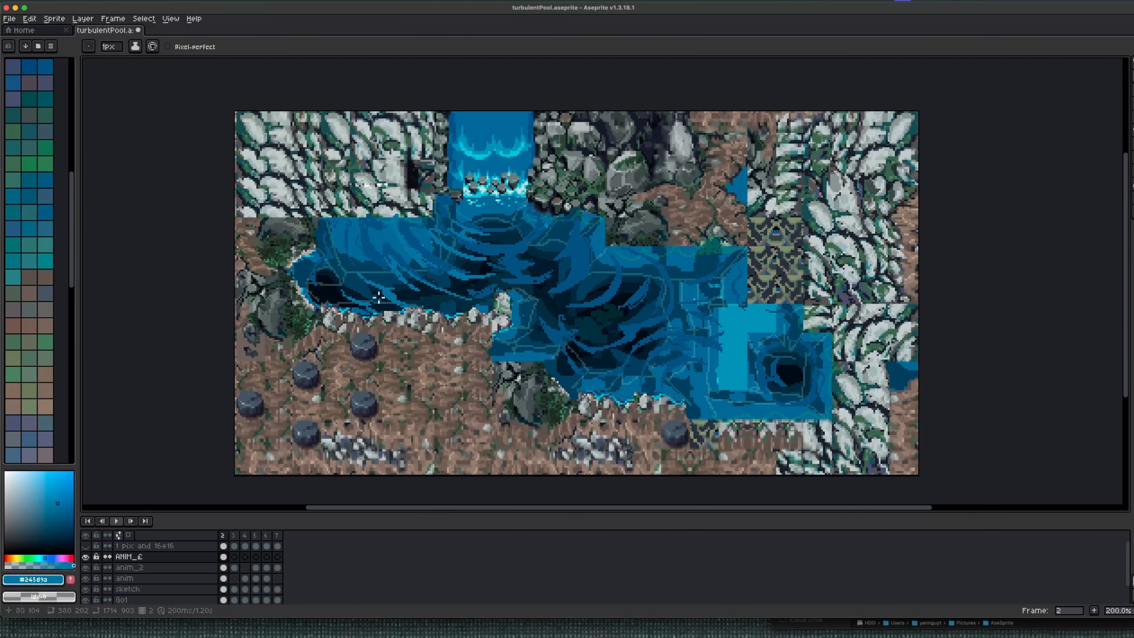
{"action": "key", "text": "super+z"}
{"action": "key", "text": "super+z"}
{"action": "key", "text": "super+z"}
{"action": "key", "text": "super+z"}
Step: Draw ripple arcs in blue #245d9a across the centre and right of the pool on ANIM_£ in frame 2
{"action": "left_click_drag", "start_coordinate": [352, 238], "coordinate": [356, 247]}
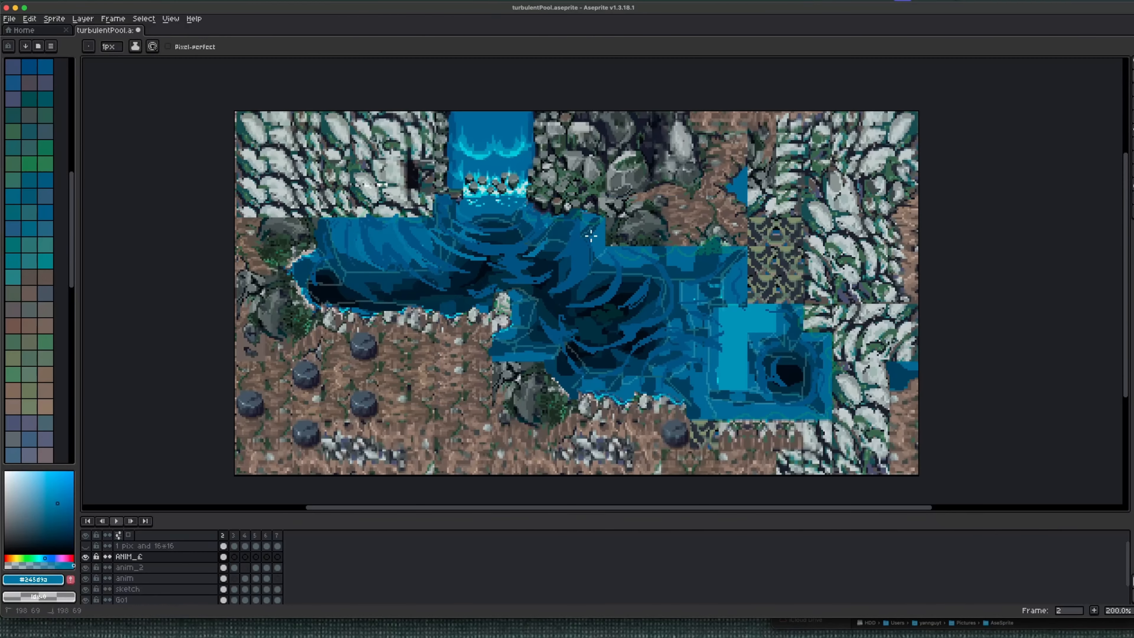
{"action": "left_click_drag", "start_coordinate": [590, 235], "coordinate": [561, 291]}
{"action": "mouse_move", "coordinate": [609, 256]}
{"action": "left_mouse_down"}
{"action": "mouse_move", "coordinate": [624, 287]}
{"action": "mouse_move", "coordinate": [641, 285]}
{"action": "left_mouse_up"}
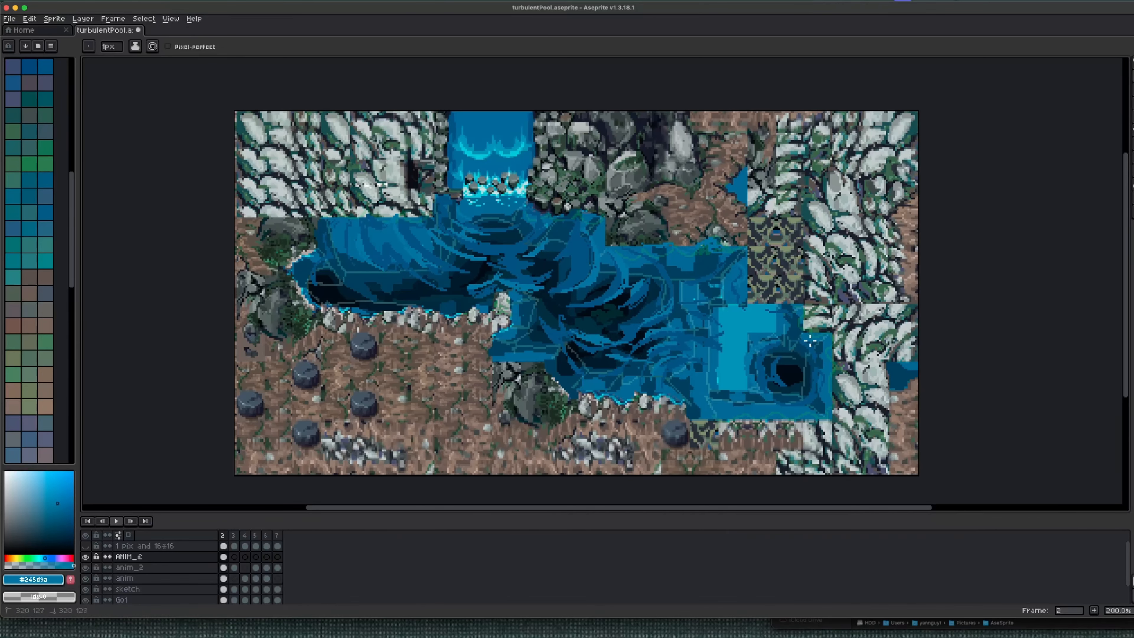
{"action": "left_click_drag", "start_coordinate": [442, 276], "coordinate": [467, 288]}
Step: Step through the other frames to compare the ripple motion, ending on frame 2
{"action": "key", "text": "Left"}
{"action": "key", "text": "Left"}
{"action": "key", "text": "Left"}
{"action": "key", "text": "Left"}
{"action": "key", "text": "Left"}
{"action": "key", "text": "Right"}
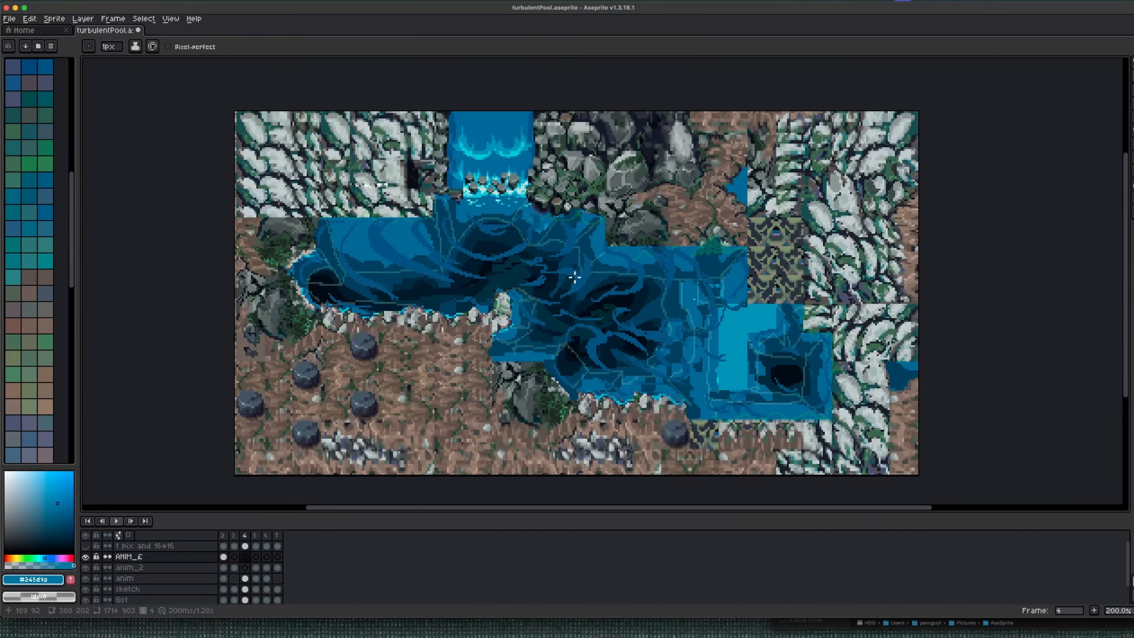
{"action": "key", "text": "Left"}
{"action": "key", "text": "Left"}
Step: Pick bright cyan #3dbcd0 and draw highlight arcs along the ripples in the left and central pool in frame 2
{"action": "left_click", "coordinate": [437, 236], "text": "alt"}
{"action": "scroll", "coordinate": [440, 243], "scroll_direction": "up", "scroll_amount": 1}
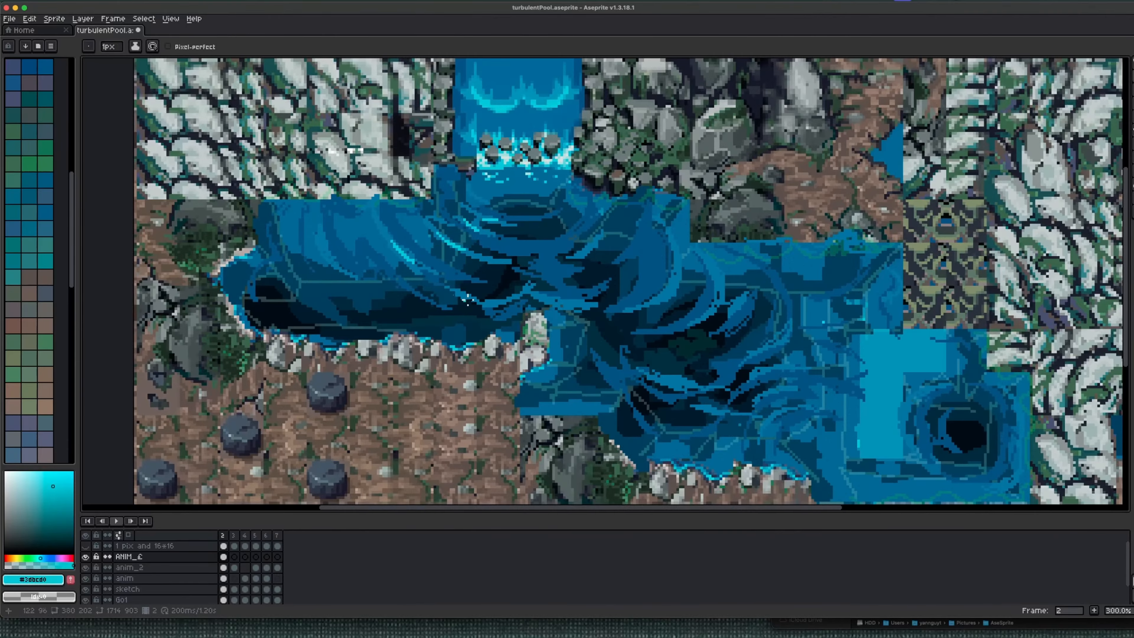
{"action": "left_click_drag", "start_coordinate": [475, 299], "coordinate": [503, 301]}
{"action": "left_click_drag", "start_coordinate": [316, 238], "coordinate": [343, 269]}
{"action": "left_click_drag", "start_coordinate": [718, 281], "coordinate": [702, 320]}
{"action": "left_click_drag", "start_coordinate": [782, 338], "coordinate": [761, 352]}
{"action": "left_click_drag", "start_coordinate": [742, 297], "coordinate": [733, 308]}
{"action": "left_click_drag", "start_coordinate": [672, 248], "coordinate": [659, 293]}
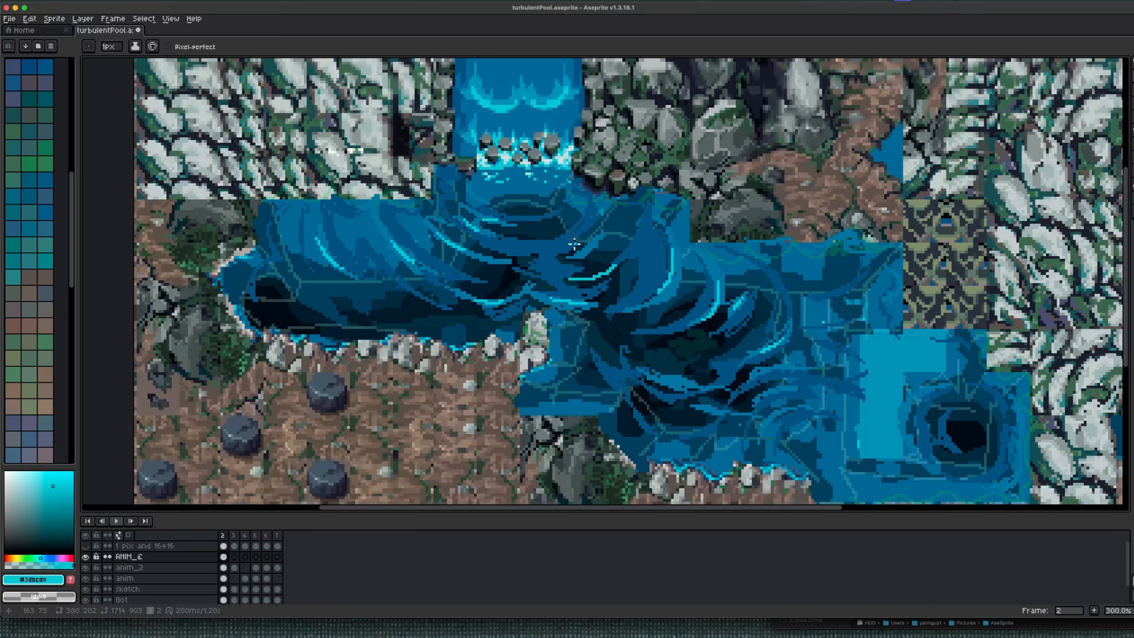
Step: Add cyan highlight arcs at the pool's far-left end, its upper-left edge and the shallow area beside the mossy tiles
{"action": "left_click_drag", "start_coordinate": [268, 246], "coordinate": [249, 291]}
{"action": "left_click_drag", "start_coordinate": [299, 230], "coordinate": [323, 280]}
{"action": "left_click_drag", "start_coordinate": [859, 270], "coordinate": [809, 291]}
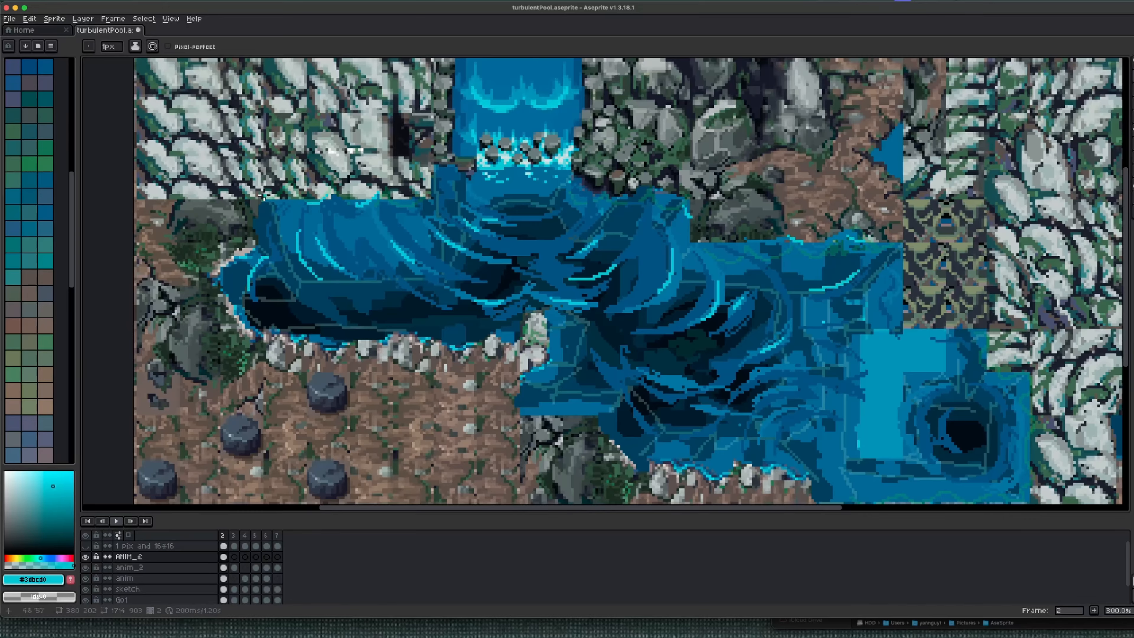
{"action": "left_click_drag", "start_coordinate": [278, 201], "coordinate": [295, 197]}
Step: Draw cyan highlight arcs circling the small dark hole at the pool's right end
{"action": "mouse_move", "coordinate": [930, 387]}
{"action": "left_mouse_down"}
{"action": "mouse_move", "coordinate": [903, 417]}
{"action": "mouse_move", "coordinate": [927, 457]}
{"action": "left_mouse_up"}
{"action": "left_click_drag", "start_coordinate": [901, 456], "coordinate": [915, 470]}
{"action": "left_click_drag", "start_coordinate": [995, 387], "coordinate": [1015, 416]}
{"action": "left_click_drag", "start_coordinate": [943, 333], "coordinate": [966, 331]}
{"action": "left_click_drag", "start_coordinate": [939, 438], "coordinate": [1023, 472]}
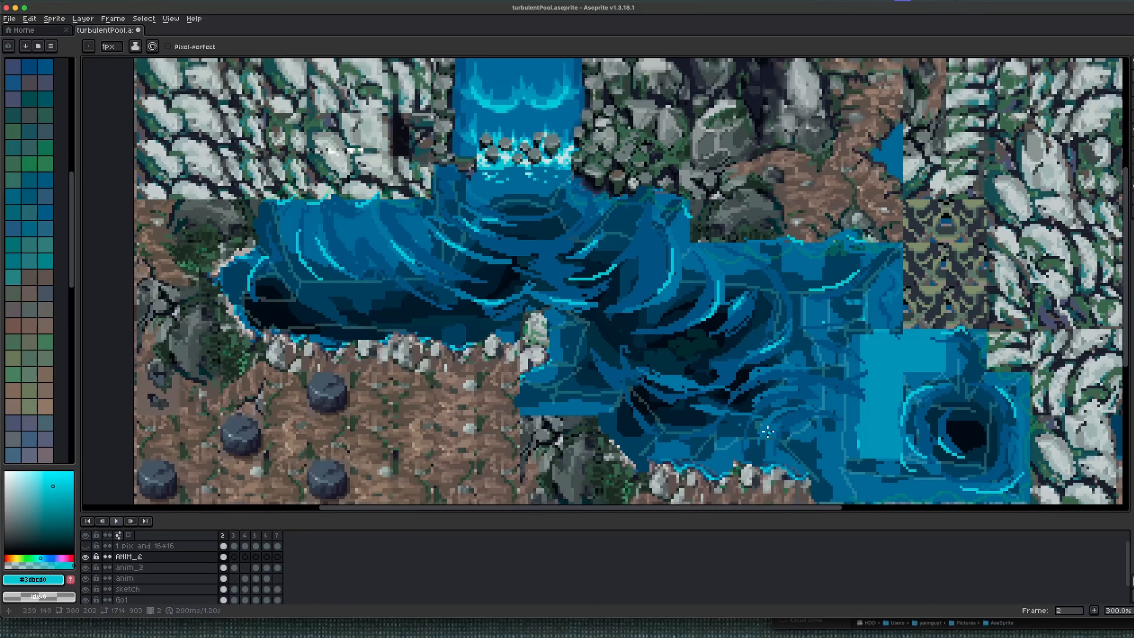
Step: Add cyan highlights to the lower-centre swirl, the light-blue area and the left ripples, and play back the animation
{"action": "left_click_drag", "start_coordinate": [783, 449], "coordinate": [831, 426]}
{"action": "mouse_move", "coordinate": [782, 404]}
{"action": "left_mouse_down"}
{"action": "mouse_move", "coordinate": [762, 370]}
{"action": "mouse_move", "coordinate": [781, 371]}
{"action": "mouse_move", "coordinate": [738, 427]}
{"action": "left_mouse_up"}
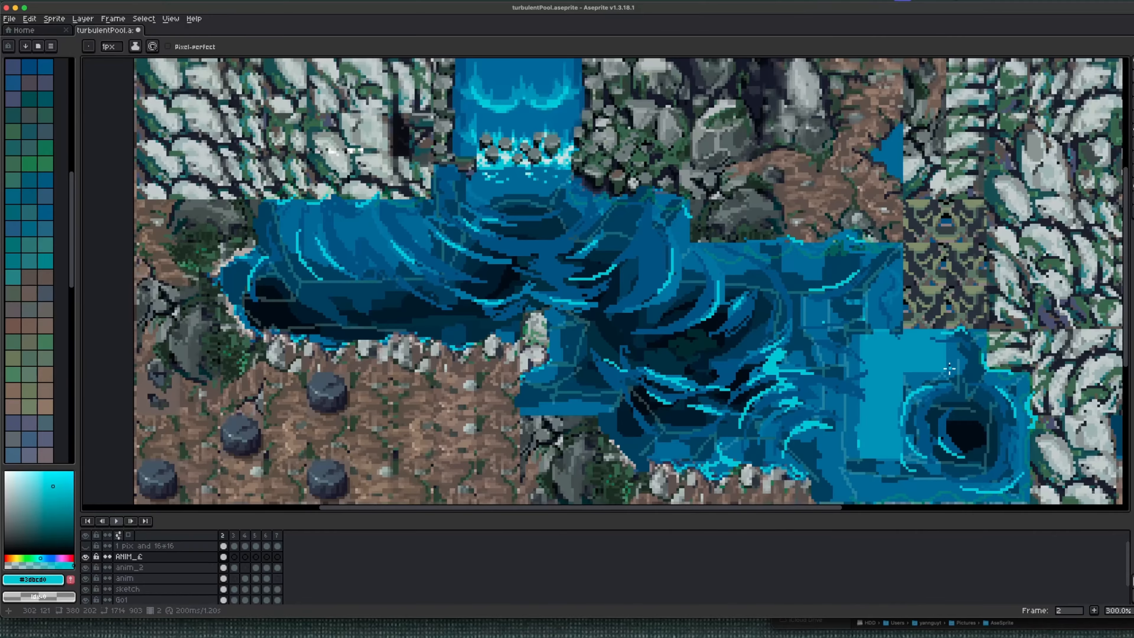
{"action": "left_click_drag", "start_coordinate": [954, 360], "coordinate": [932, 351]}
{"action": "left_click_drag", "start_coordinate": [339, 268], "coordinate": [383, 319]}
{"action": "key", "text": "Return"}
{"action": "key", "text": "Return"}
{"action": "key", "text": "Right"}
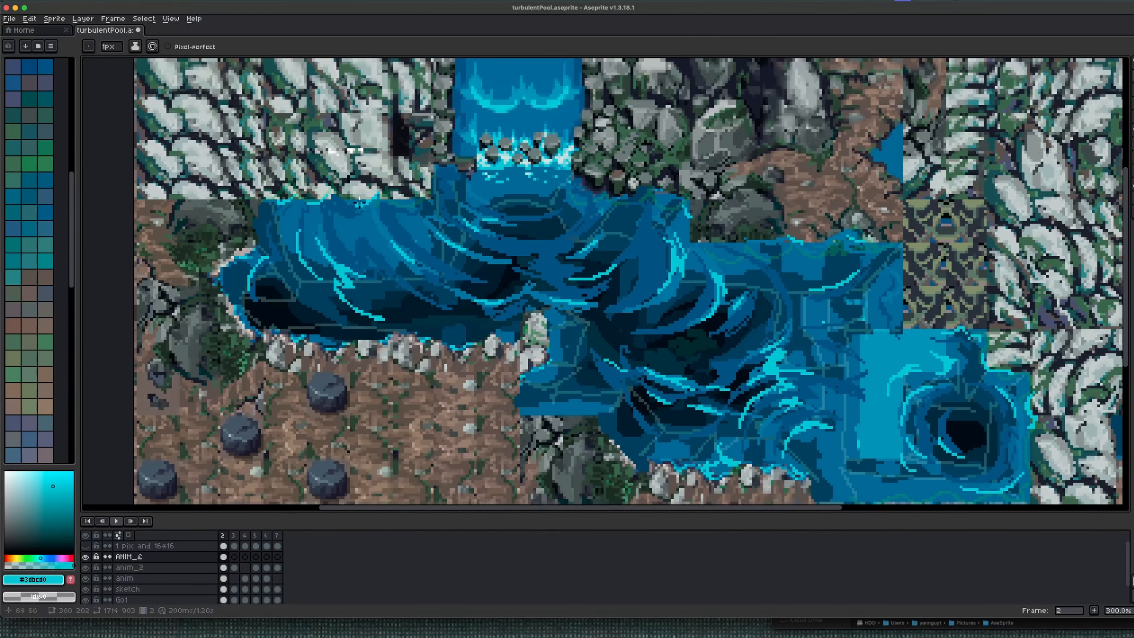
Step: Trace cyan highlights along the left pool's upper edge and rocky shoreline, comparing with the neighbouring frame
{"action": "left_click_drag", "start_coordinate": [390, 200], "coordinate": [441, 191]}
{"action": "left_click_drag", "start_coordinate": [286, 201], "coordinate": [254, 198]}
{"action": "left_click_drag", "start_coordinate": [257, 222], "coordinate": [255, 238]}
{"action": "left_click_drag", "start_coordinate": [267, 329], "coordinate": [286, 336]}
{"action": "left_click_drag", "start_coordinate": [477, 330], "coordinate": [474, 340]}
{"action": "left_click_drag", "start_coordinate": [497, 334], "coordinate": [514, 340]}
{"action": "left_click_drag", "start_coordinate": [533, 314], "coordinate": [572, 349]}
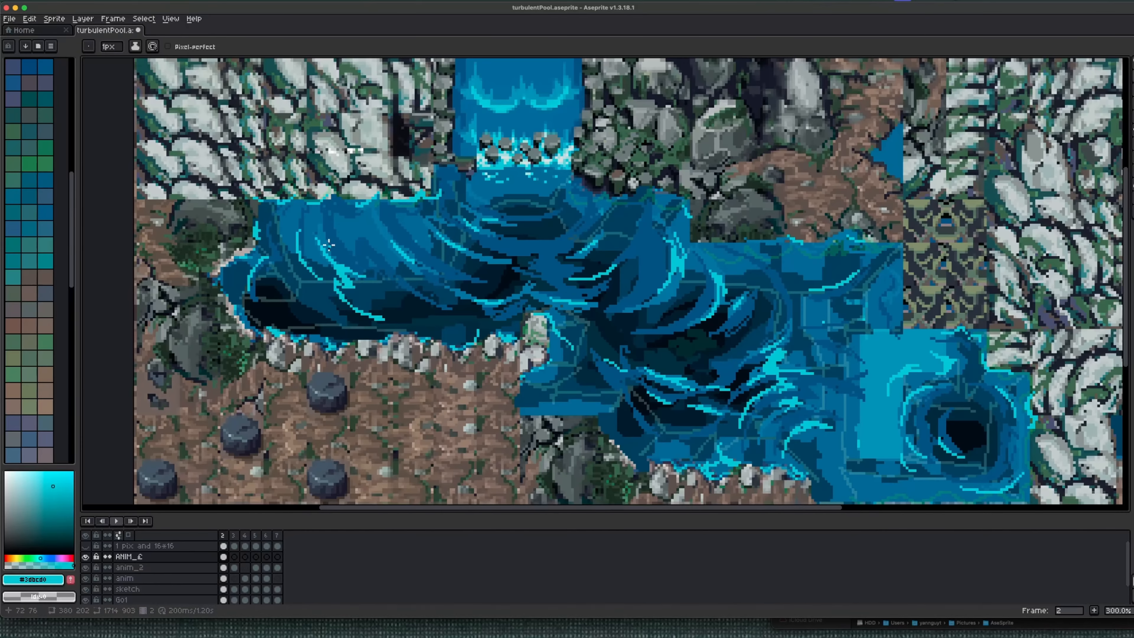
{"action": "key", "text": "Right"}
{"action": "key", "text": "Left"}
Step: Pick a mid-blue from the water and soften the bright highlights in the left, centre and right of the pool
{"action": "left_click", "coordinate": [331, 223], "text": "alt"}
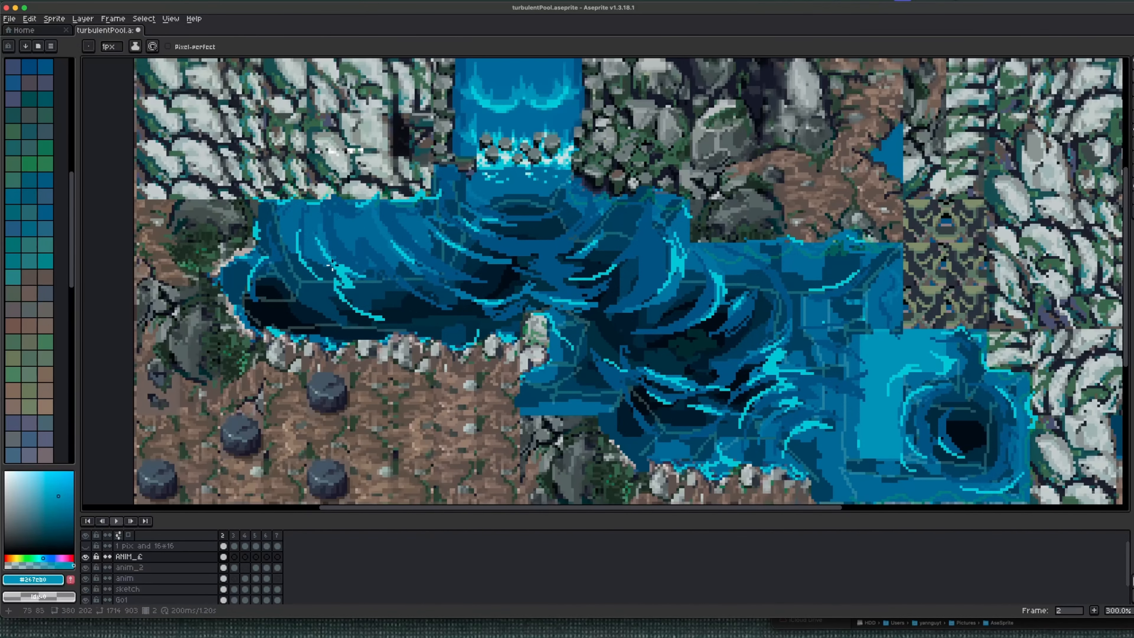
{"action": "left_click_drag", "start_coordinate": [335, 267], "coordinate": [344, 283]}
{"action": "left_click_drag", "start_coordinate": [298, 258], "coordinate": [388, 321]}
{"action": "left_click_drag", "start_coordinate": [669, 371], "coordinate": [674, 377]}
{"action": "left_click_drag", "start_coordinate": [777, 354], "coordinate": [786, 363]}
{"action": "left_click_drag", "start_coordinate": [673, 270], "coordinate": [673, 281]}
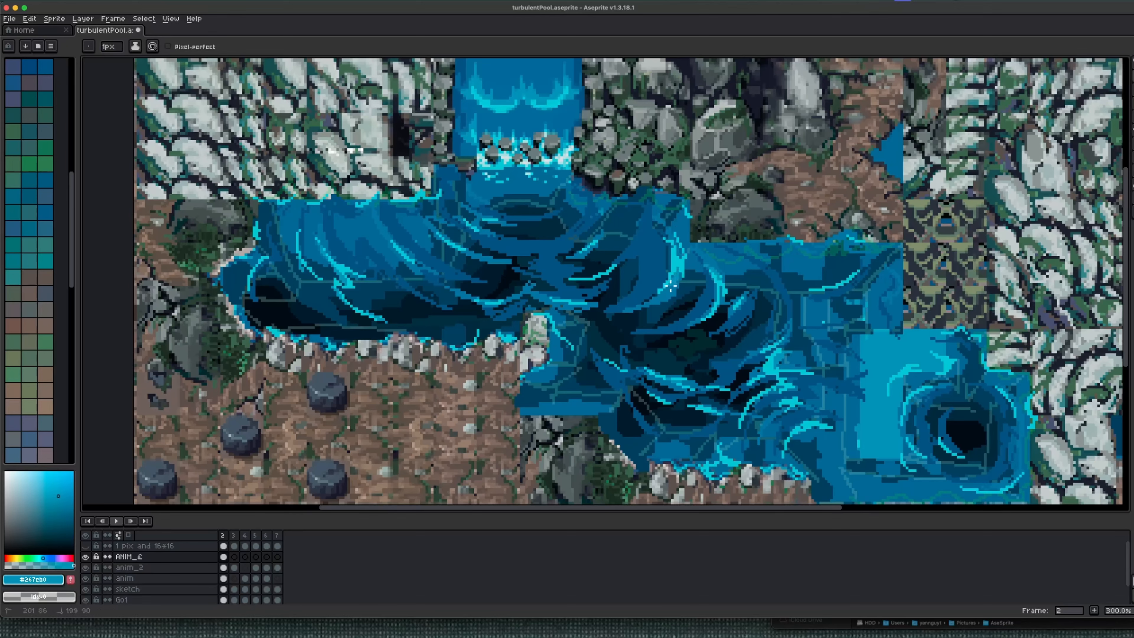
{"action": "left_click_drag", "start_coordinate": [984, 364], "coordinate": [986, 370]}
{"action": "left_click_drag", "start_coordinate": [1012, 409], "coordinate": [1014, 412]}
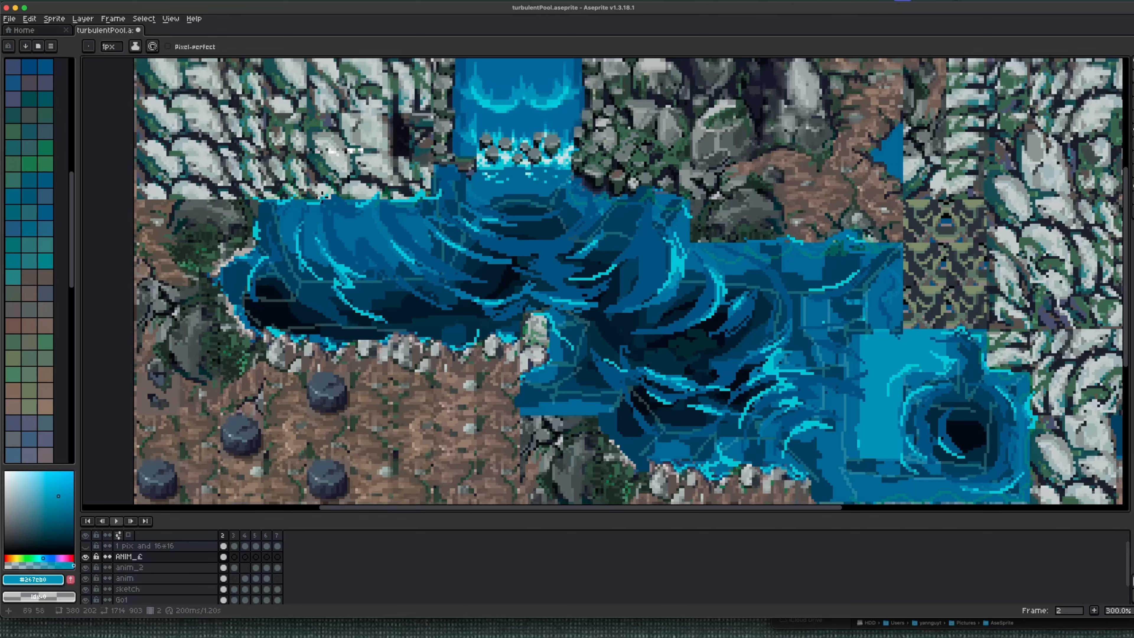
{"action": "left_click_drag", "start_coordinate": [331, 214], "coordinate": [336, 227]}
{"action": "left_click_drag", "start_coordinate": [398, 212], "coordinate": [411, 233]}
Step: Step through the frames and play back the animation to check the highlights
{"action": "key", "text": "Right"}
{"action": "key", "text": "Right"}
{"action": "key", "text": "Right"}
{"action": "key", "text": "Right"}
{"action": "key", "text": "Right"}
{"action": "key", "text": "Right"}
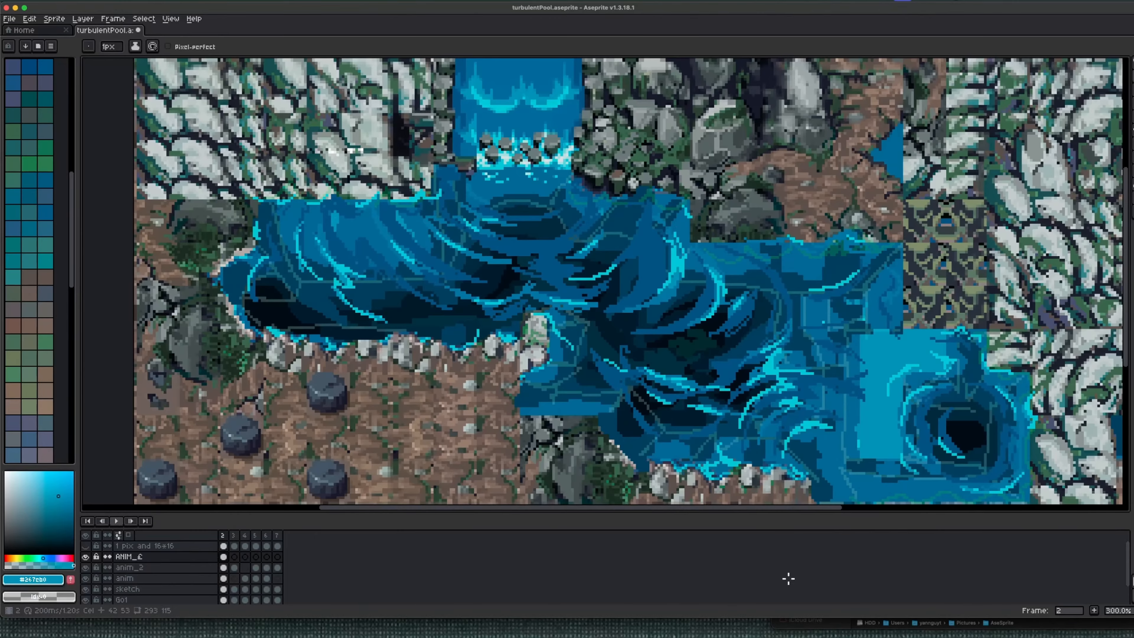
{"action": "key", "text": "Right"}
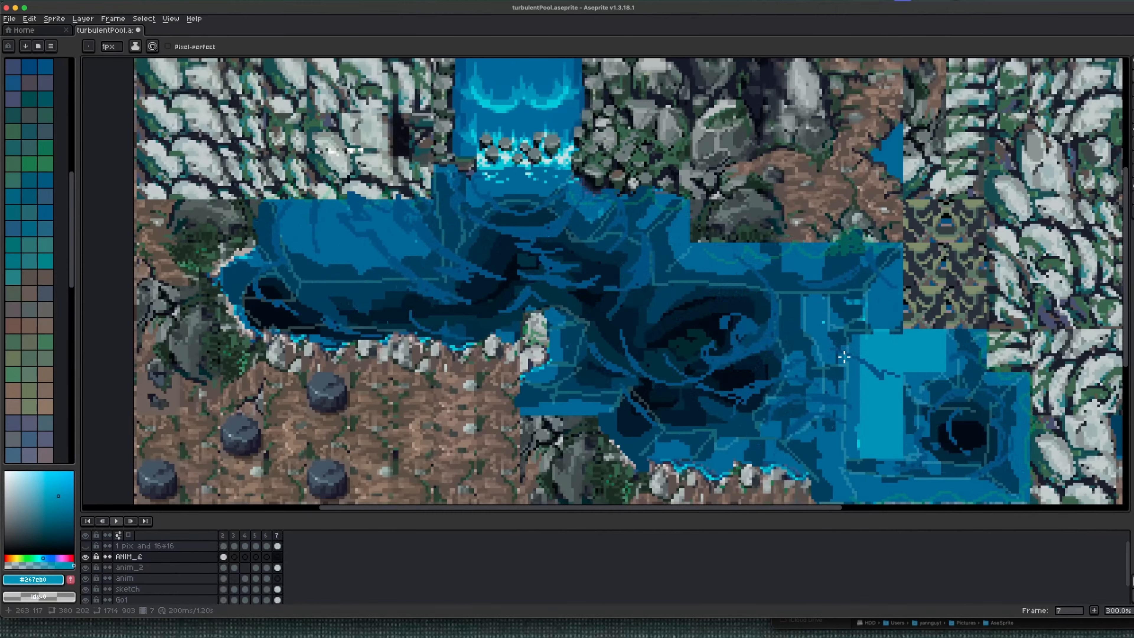
{"action": "key", "text": "Left"}
{"action": "key", "text": "Return"}
{"action": "key", "text": "Return"}
Step: Reduce the eraser to 3 px and trim the highlight strokes on ANIM_£ in frame 2
{"action": "key", "text": "e"}
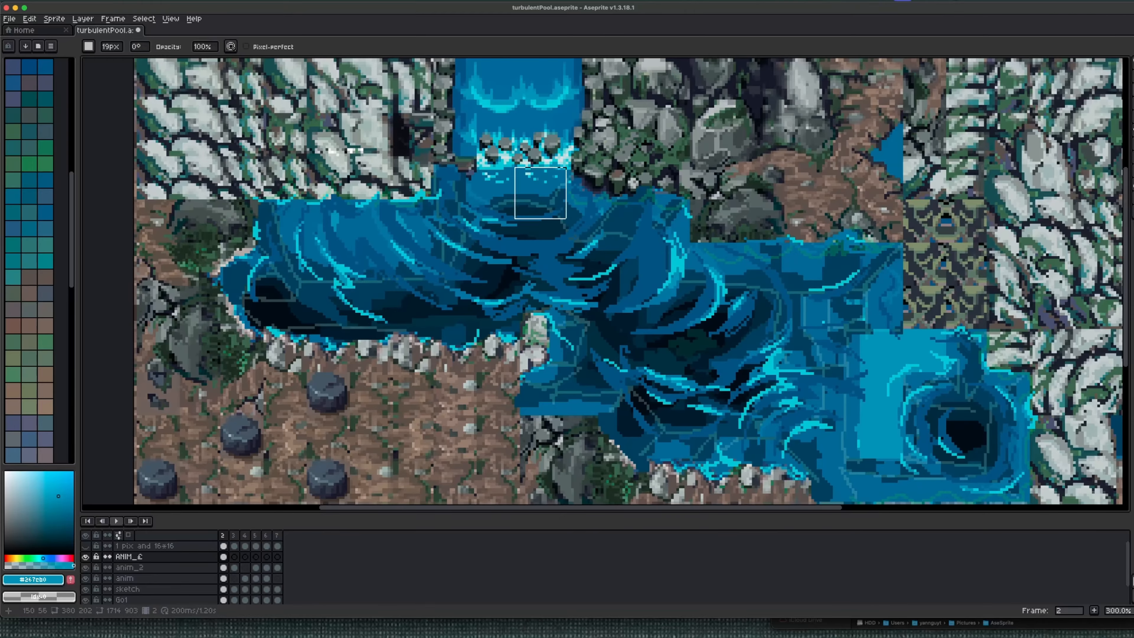
{"action": "key", "text": "minus"}
{"action": "key", "text": "minus"}
{"action": "key", "text": "minus"}
{"action": "key", "text": "minus"}
{"action": "key", "text": "minus"}
{"action": "key", "text": "minus"}
{"action": "key", "text": "minus"}
{"action": "key", "text": "minus"}
{"action": "key", "text": "minus"}
{"action": "key", "text": "minus"}
{"action": "key", "text": "minus"}
{"action": "key", "text": "minus"}
{"action": "key", "text": "minus"}
{"action": "key", "text": "minus"}
{"action": "key", "text": "minus"}
{"action": "key", "text": "minus"}
{"action": "key", "text": "minus"}
{"action": "key", "text": "minus"}
{"action": "key", "text": "minus"}
{"action": "key", "text": "b"}
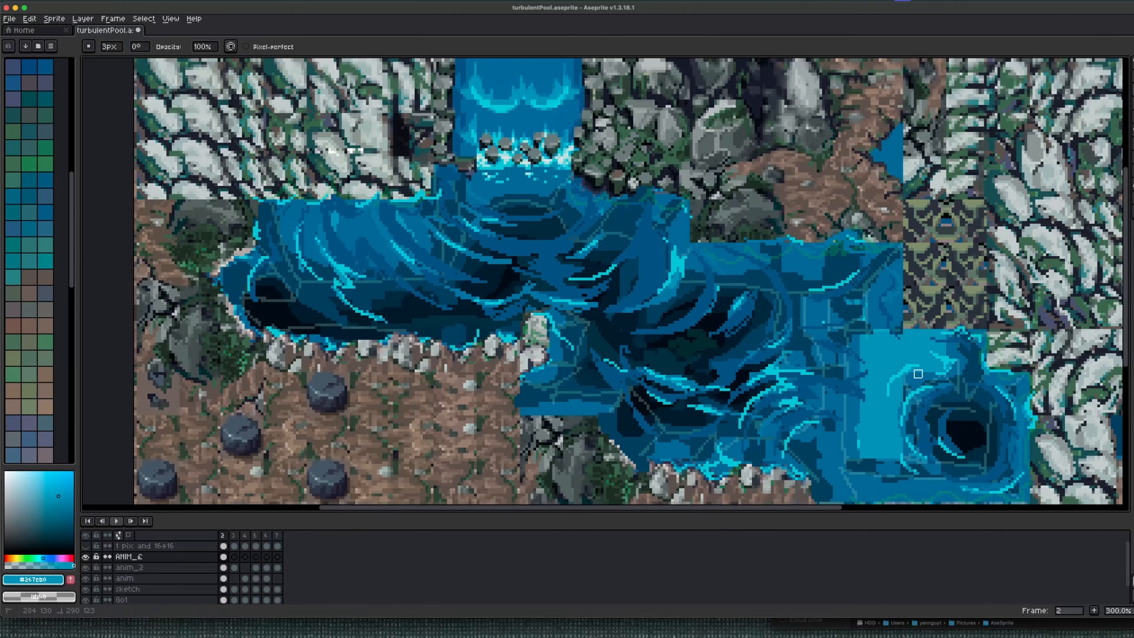
{"action": "mouse_move", "coordinate": [346, 254]}
{"action": "left_mouse_down"}
{"action": "mouse_move", "coordinate": [435, 264]}
{"action": "mouse_move", "coordinate": [537, 300]}
{"action": "left_mouse_up"}
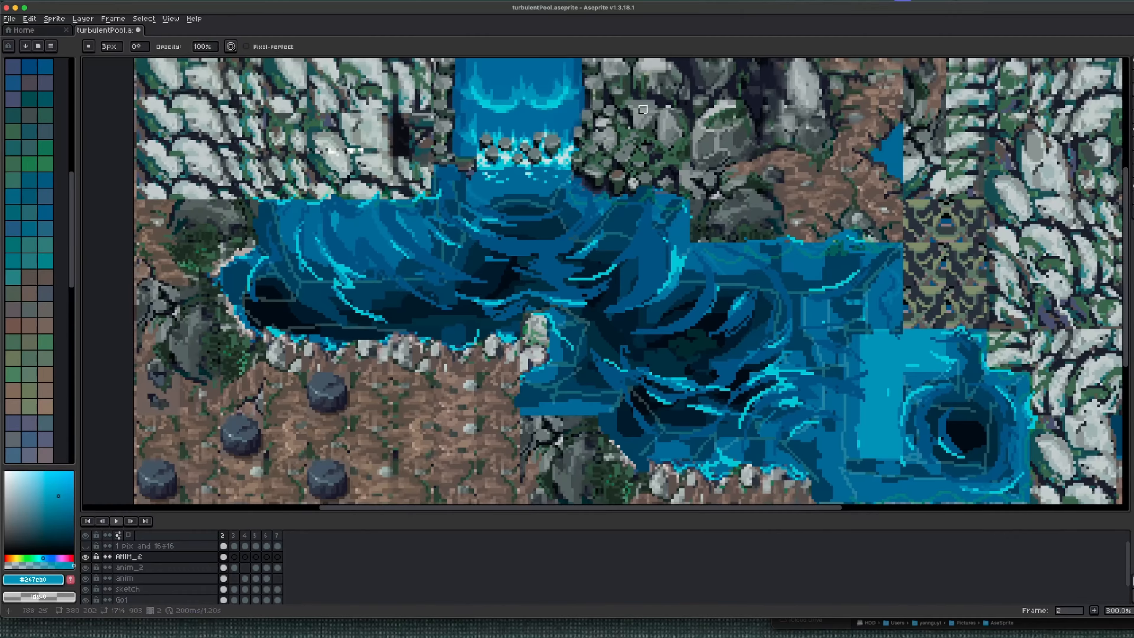
Step: Pick near-white from the waterfall foam, dot sparkles along the cyan highlights in frame 2, and play back the animation
{"action": "key", "text": "b"}
{"action": "left_click", "coordinate": [506, 157], "text": "alt"}
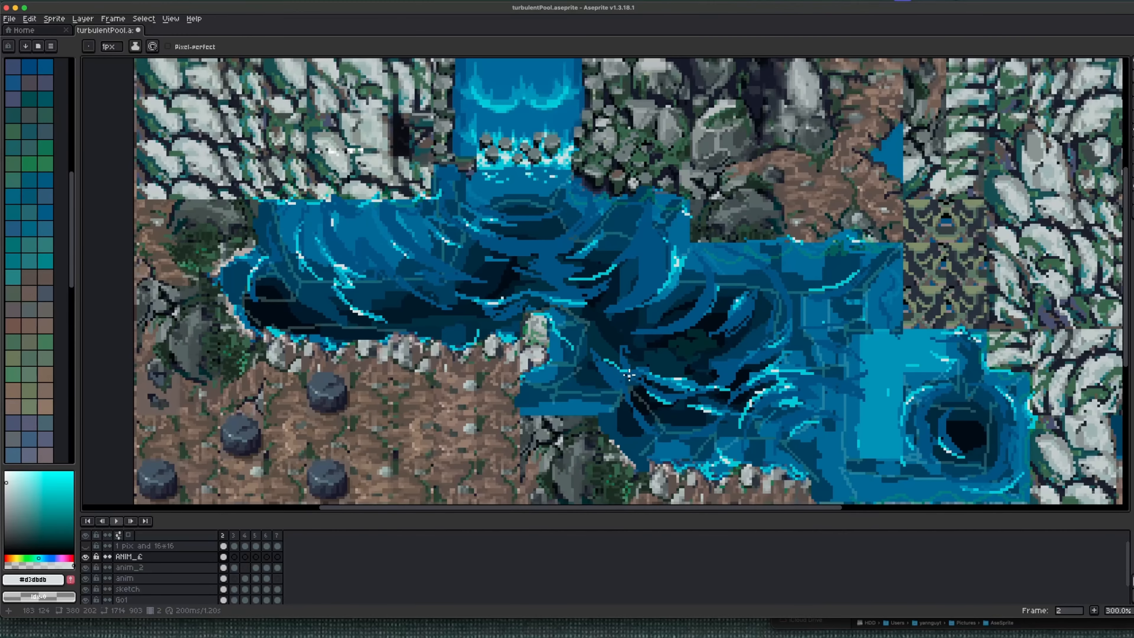
{"action": "key", "text": "Return"}
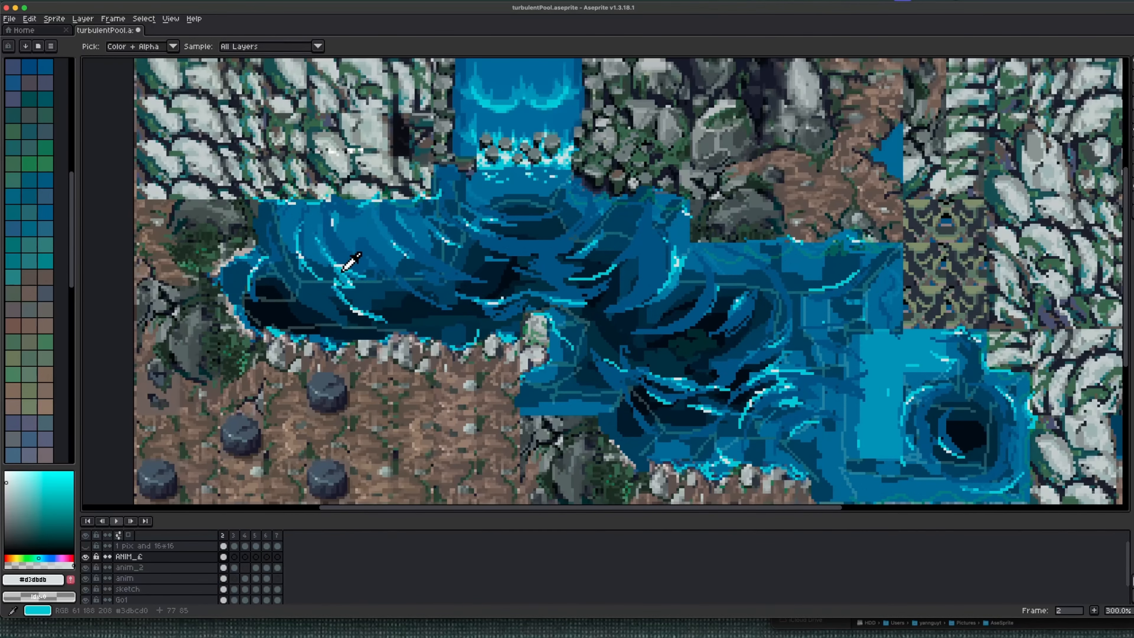
Step: Pick the cyan highlight colour, turn on onion skinning, and go to frame 3 on the ANIM 4 layer
{"action": "left_click", "coordinate": [346, 269], "text": "alt"}
{"action": "key", "text": "Right"}
{"action": "left_click", "coordinate": [129, 535]}
{"action": "key", "text": "Left"}
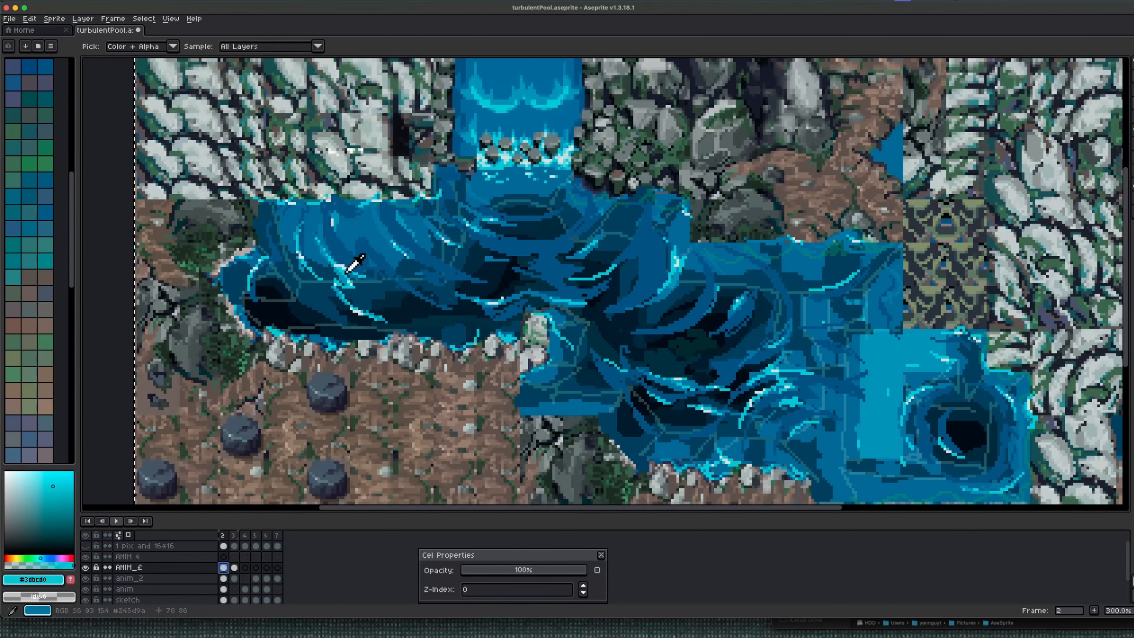
{"action": "key", "text": "Right"}
{"action": "key", "text": "Up"}
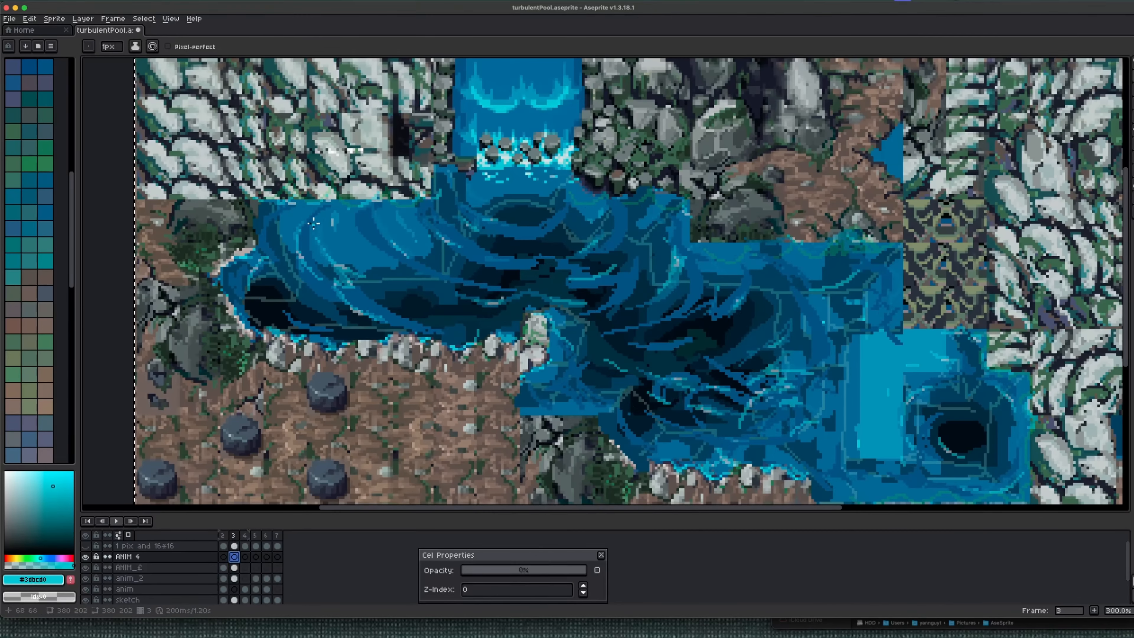
Step: Draw cyan highlight strokes along the left, central and lower ripples on ANIM 4 in frame 3
{"action": "left_click_drag", "start_coordinate": [406, 266], "coordinate": [416, 270]}
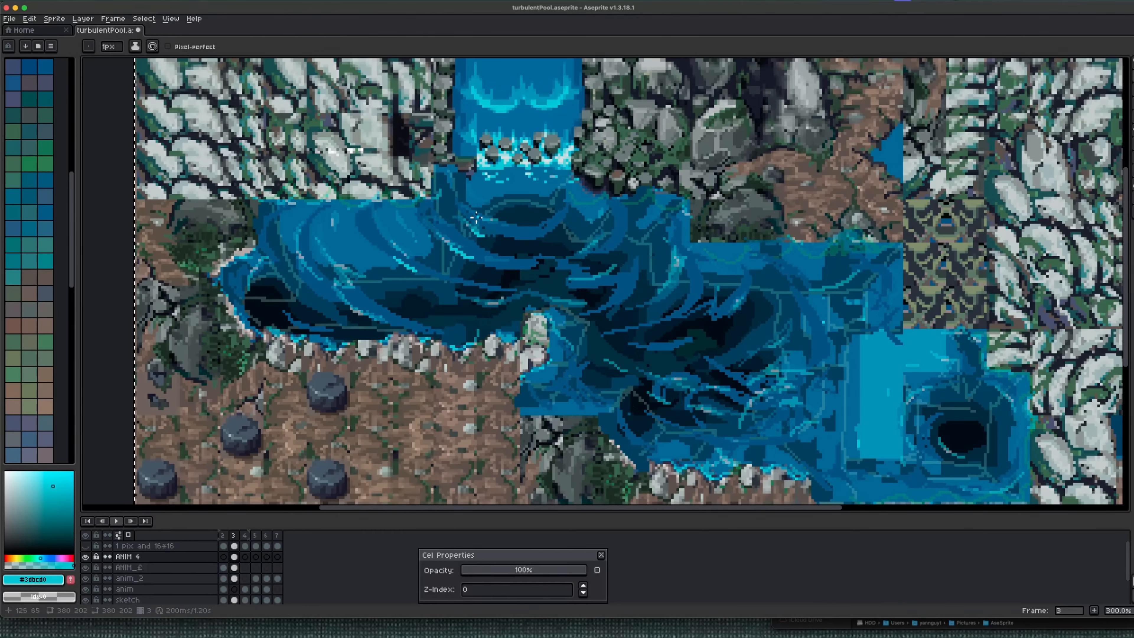
{"action": "left_click_drag", "start_coordinate": [470, 225], "coordinate": [483, 235]}
{"action": "left_click_drag", "start_coordinate": [589, 287], "coordinate": [697, 261]}
{"action": "left_click_drag", "start_coordinate": [735, 379], "coordinate": [784, 361]}
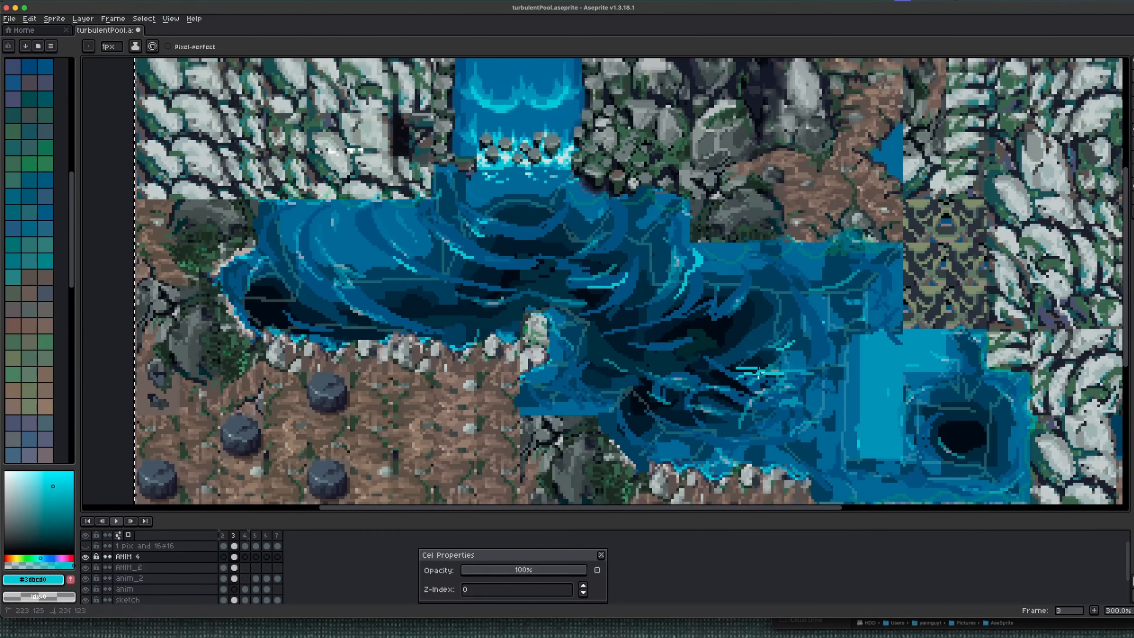
{"action": "left_click_drag", "start_coordinate": [731, 418], "coordinate": [777, 371]}
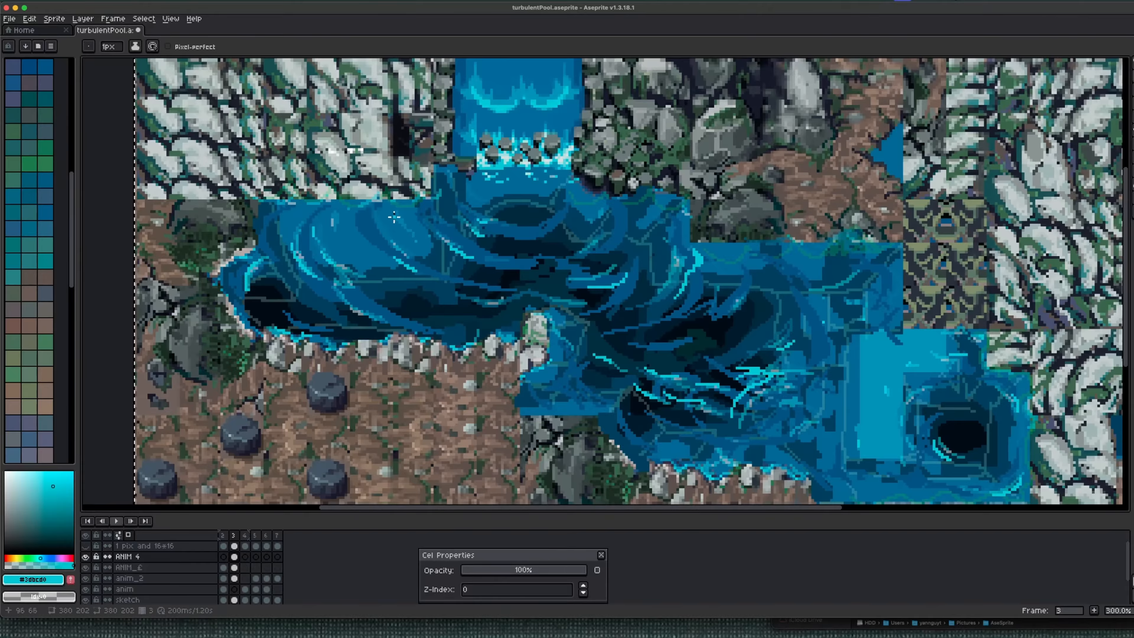
{"action": "left_click", "coordinate": [234, 557]}
{"action": "left_click_drag", "start_coordinate": [627, 206], "coordinate": [629, 222]}
Step: Add mid-blue and pale-cyan accents to the highlights on ANIM 4 in frame 3, sampling the mid-blue from frame 2
{"action": "left_click", "coordinate": [223, 567]}
{"action": "left_click", "coordinate": [437, 288], "text": "alt"}
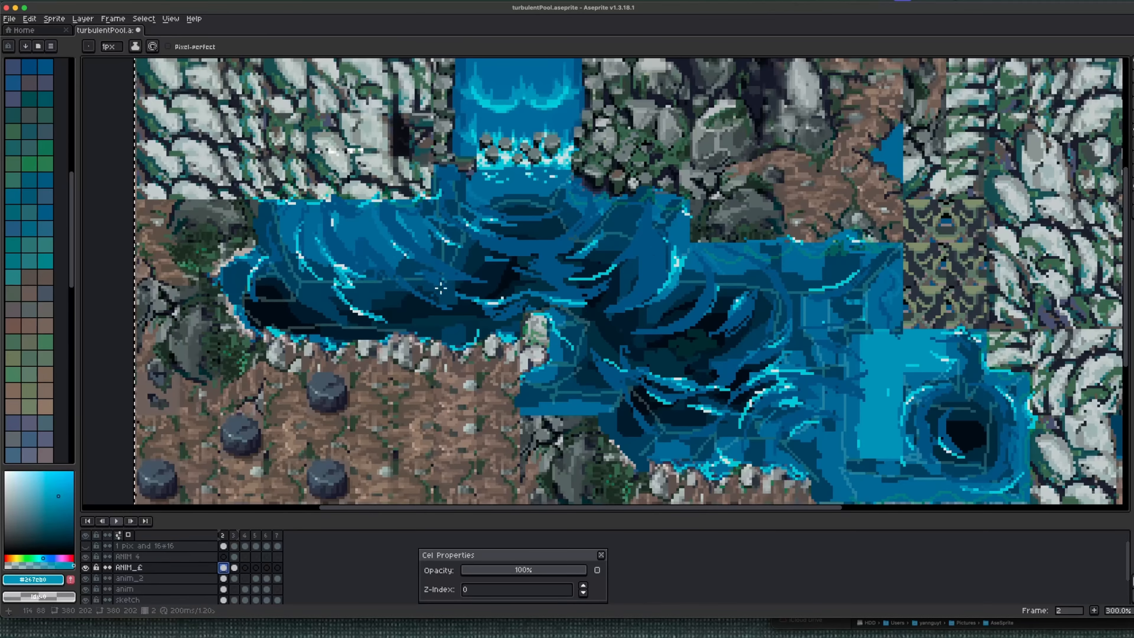
{"action": "left_click", "coordinate": [234, 557]}
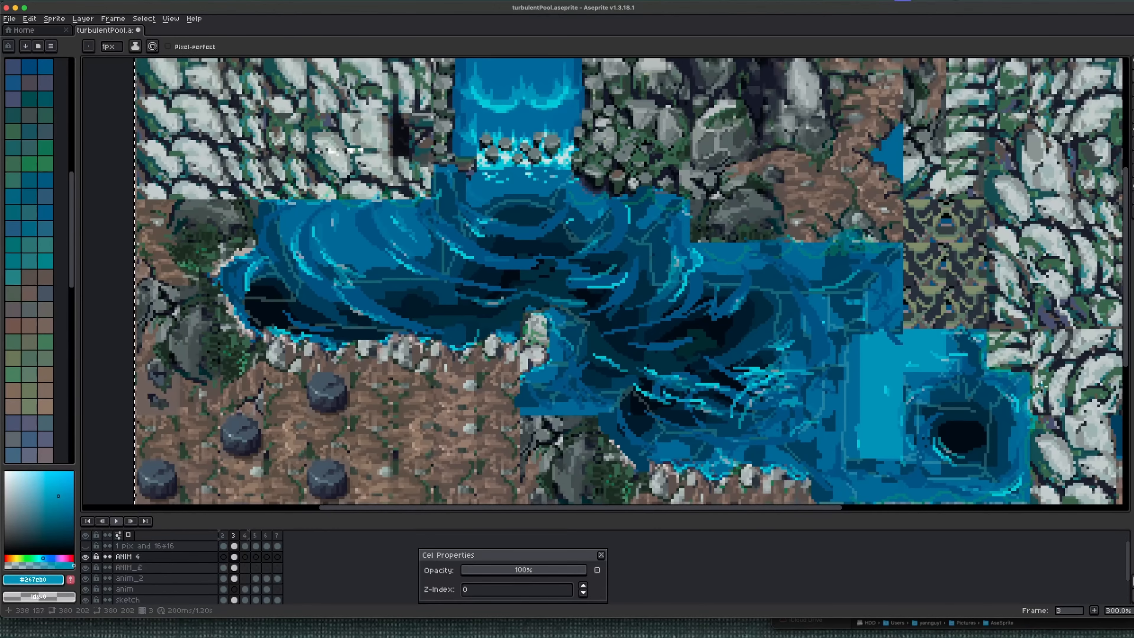
{"action": "left_click", "coordinate": [354, 312], "text": "alt"}
{"action": "left_click", "coordinate": [235, 558]}
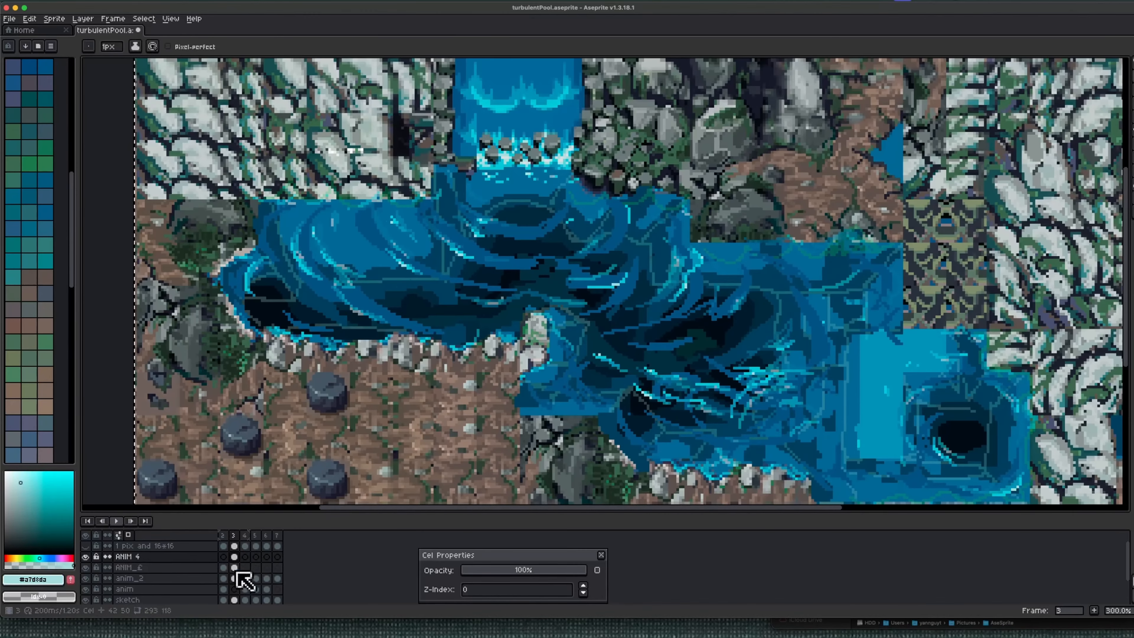
Step: Erase the semi-transparent guide strokes from the ANIM_£ cel in frame 3 with a 15 px eraser, and play back the animation
{"action": "left_click", "coordinate": [235, 568]}
{"action": "key", "text": "e"}
{"action": "left_click_drag", "start_coordinate": [368, 304], "coordinate": [335, 277]}
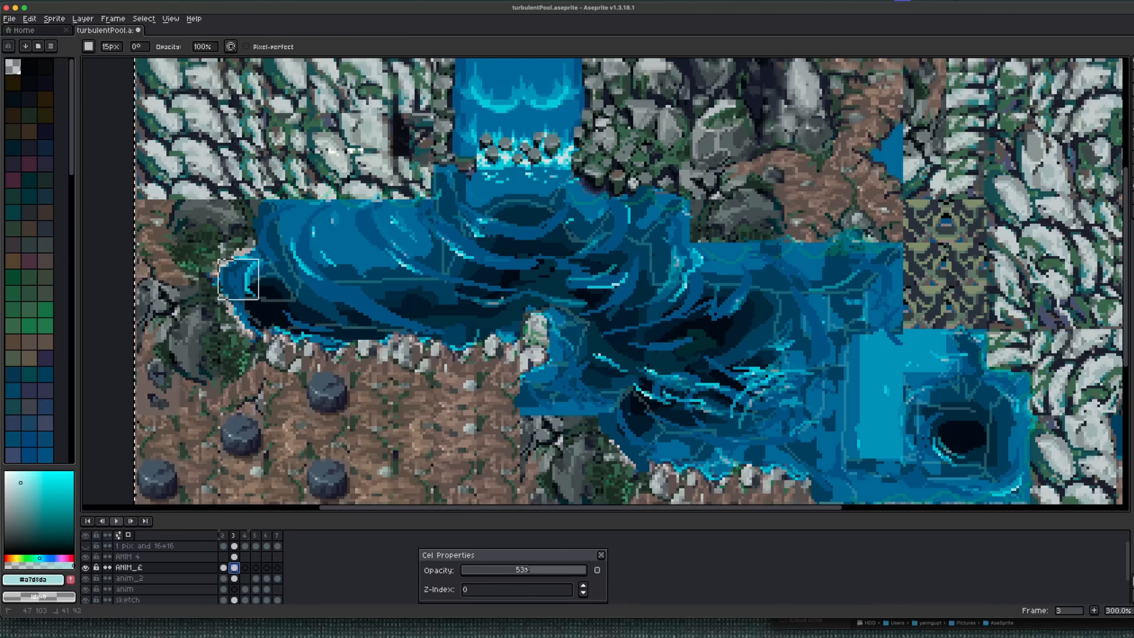
{"action": "left_click_drag", "start_coordinate": [238, 279], "coordinate": [667, 279]}
{"action": "mouse_move", "coordinate": [830, 340]}
{"action": "left_mouse_down"}
{"action": "mouse_move", "coordinate": [831, 223]}
{"action": "mouse_move", "coordinate": [924, 294]}
{"action": "left_mouse_up"}
{"action": "left_click_drag", "start_coordinate": [405, 293], "coordinate": [410, 397]}
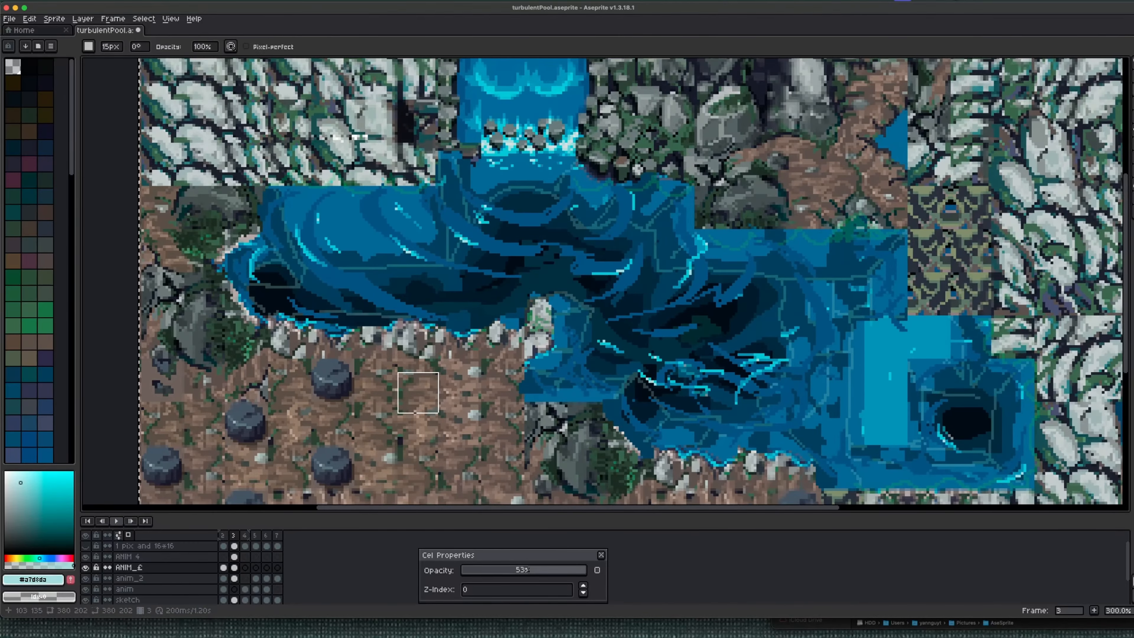
{"action": "key", "text": "Return"}
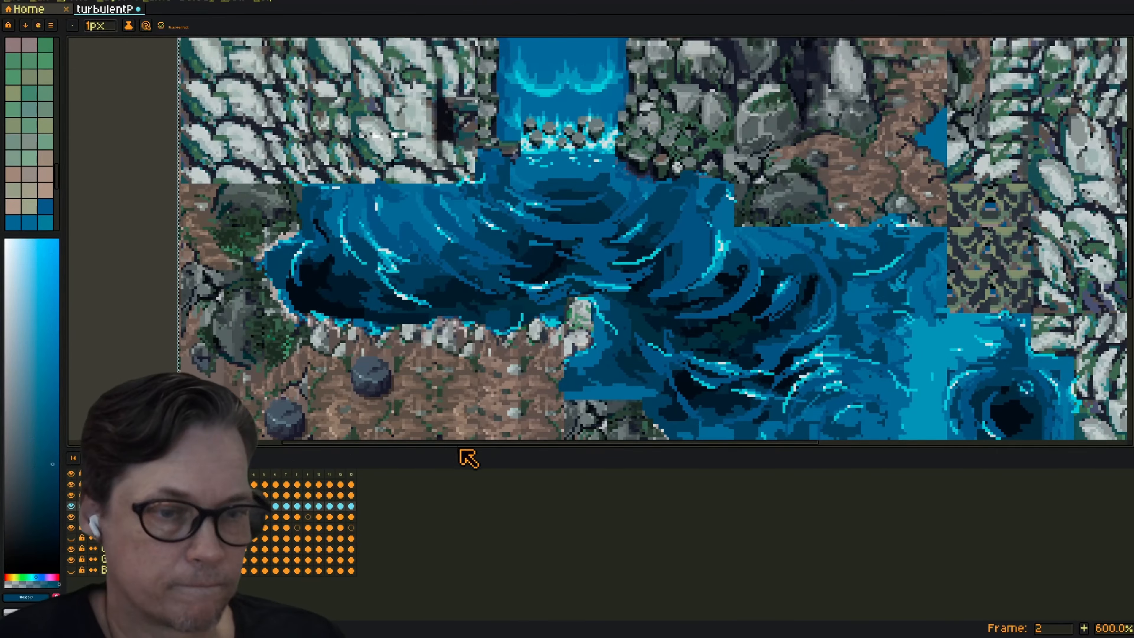
Step: Add a new layer above ANIM 4 and name it outline1
{"action": "left_click_drag", "start_coordinate": [399, 235], "coordinate": [577, 274]}
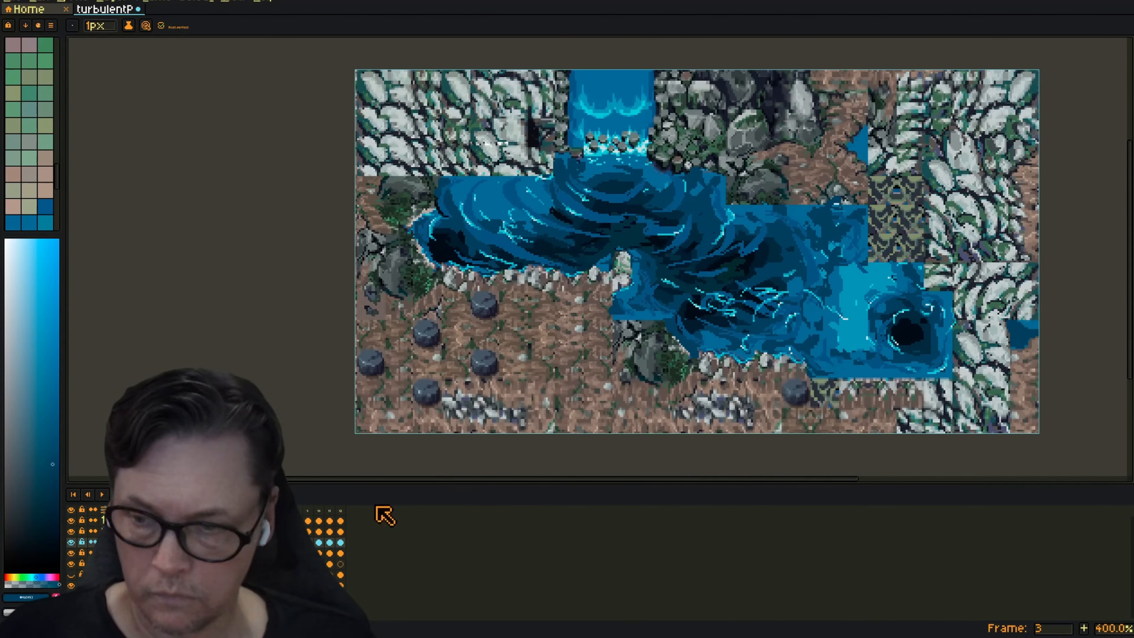
{"action": "left_click_drag", "start_coordinate": [674, 317], "coordinate": [646, 326]}
{"action": "key", "text": "Up"}
{"action": "key", "text": "shift+n"}
{"action": "double_click", "coordinate": [130, 533]}
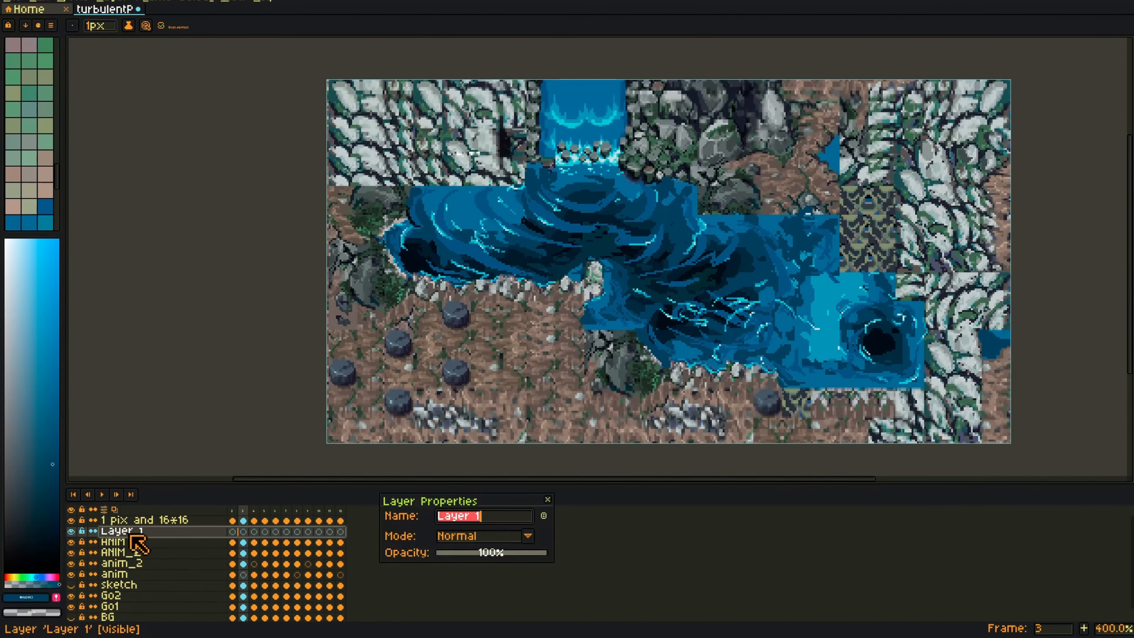
{"action": "type", "text": "outline1"}
{"action": "key", "text": "Return"}
Step: Pick a pale cyan colour and draw a 1 px outline along the pool's shoreline on outline1 in frame 3
{"action": "key", "text": "alt"}
{"action": "left_click", "coordinate": [618, 158], "text": "alt"}
{"action": "left_click", "coordinate": [644, 182], "text": "alt"}
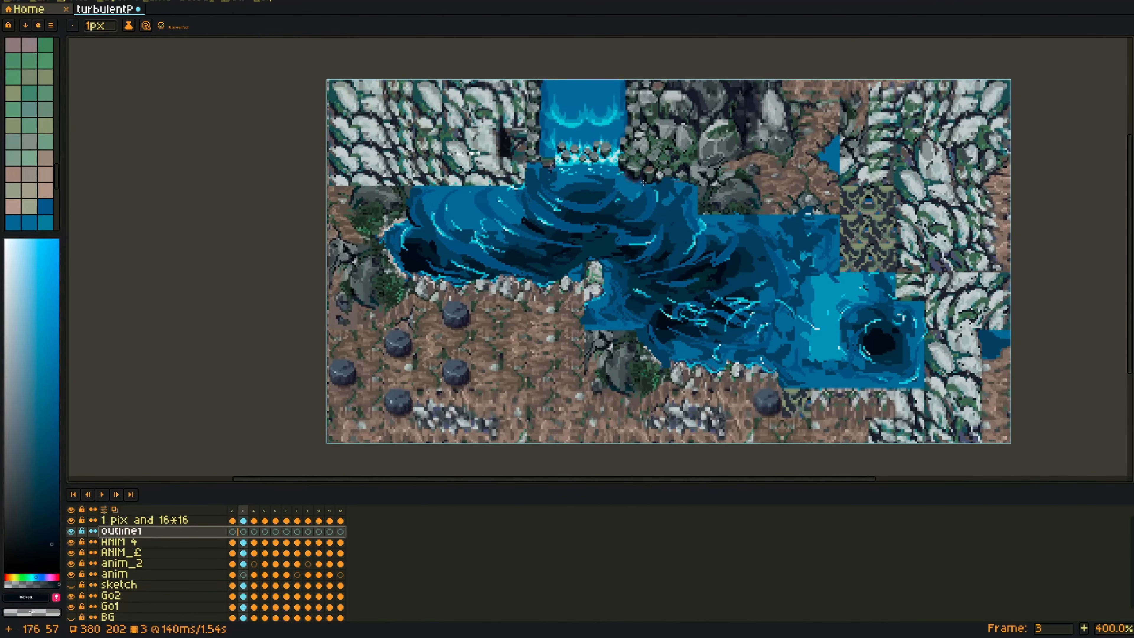
{"action": "left_click", "coordinate": [621, 167], "text": "alt"}
{"action": "key", "text": "Right"}
{"action": "key", "text": "Left"}
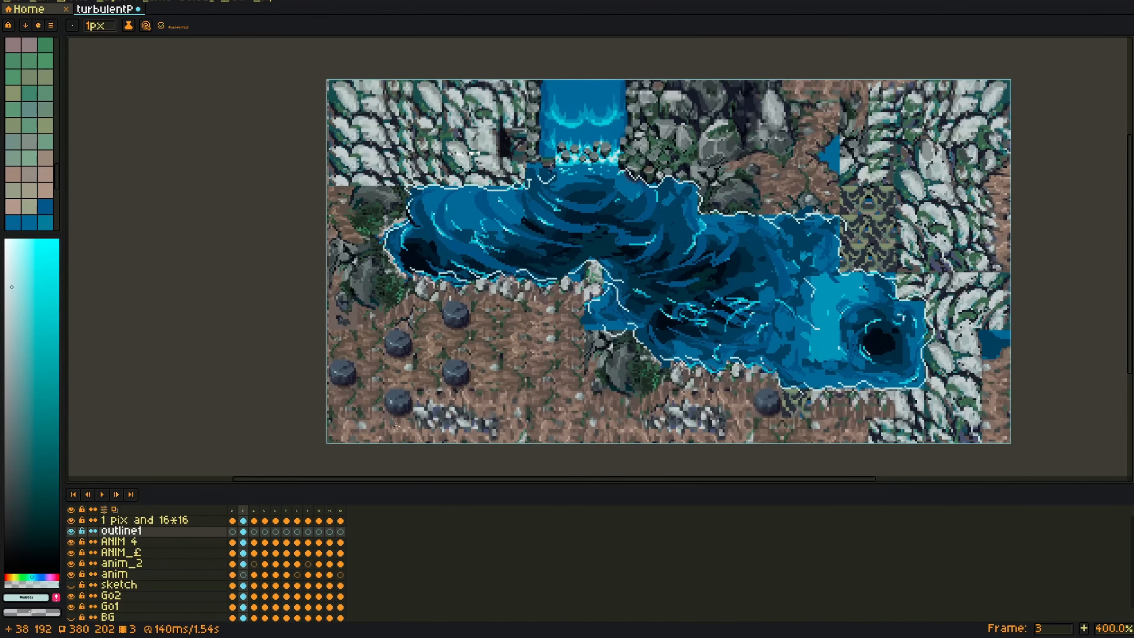
Step: Duplicate the outline1 layer and name the copy outline 2
{"action": "key", "text": "e"}
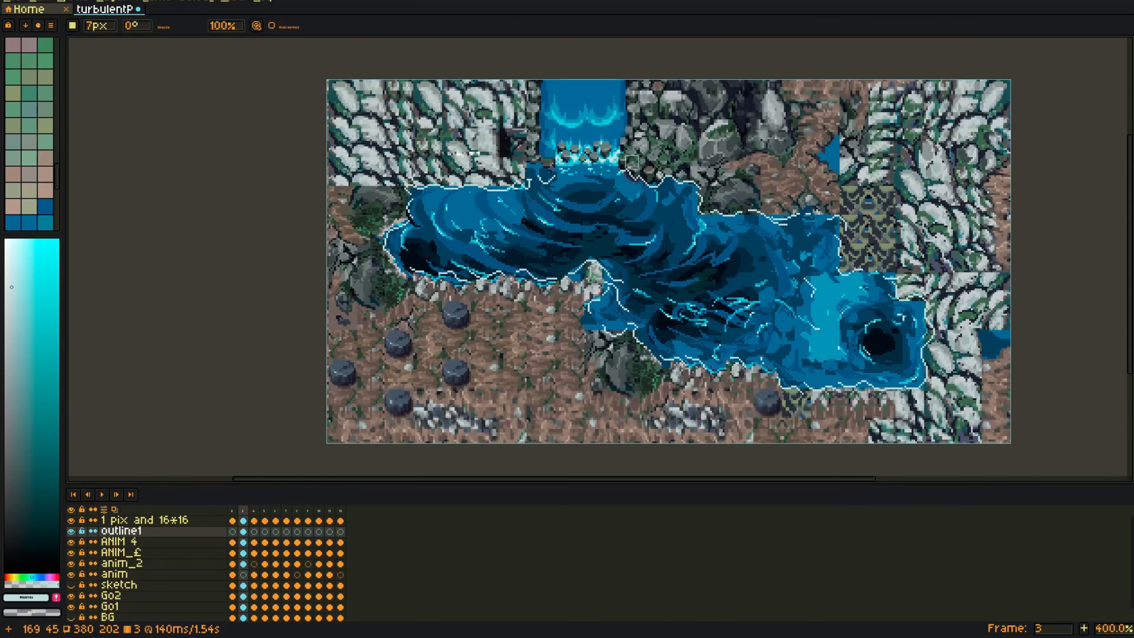
{"action": "right_click", "coordinate": [208, 535]}
{"action": "left_click", "coordinate": [241, 598]}
{"action": "double_click", "coordinate": [161, 533]}
{"action": "type", "text": "outline 2"}
{"action": "key", "text": "Return"}
Step: Delete the duplicated outline from the outline 2 cel in frame 3
{"action": "key", "text": "ctrl+a"}
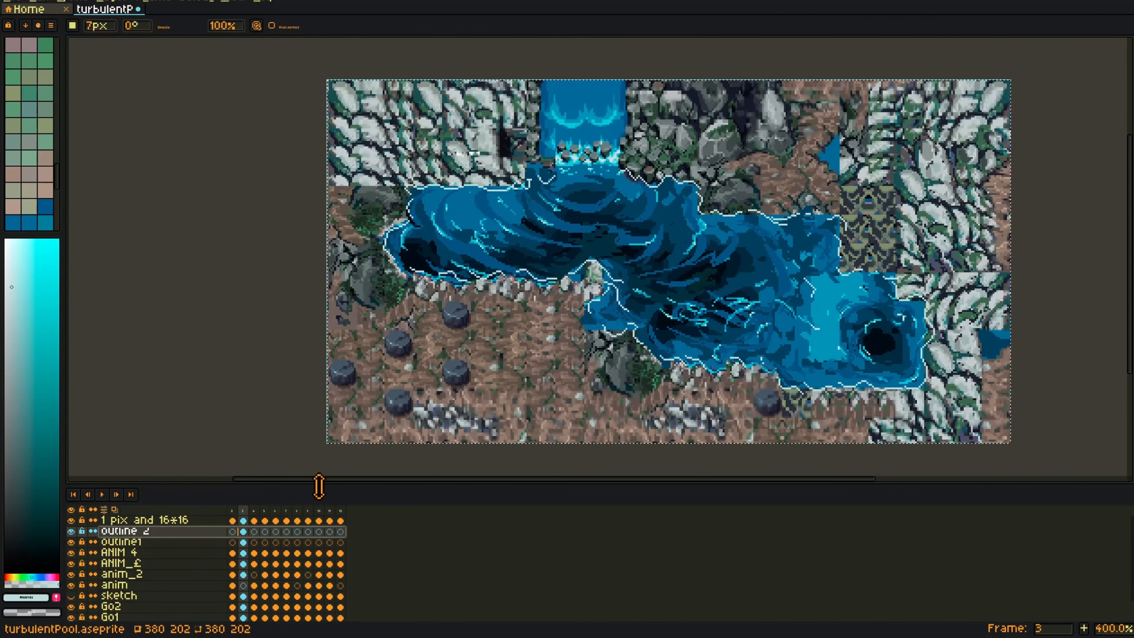
{"action": "left_click", "coordinate": [235, 541]}
{"action": "key", "text": "ctrl+v"}
{"action": "key", "text": "ctrl+z"}
{"action": "left_click", "coordinate": [245, 532]}
{"action": "key", "text": "Delete"}
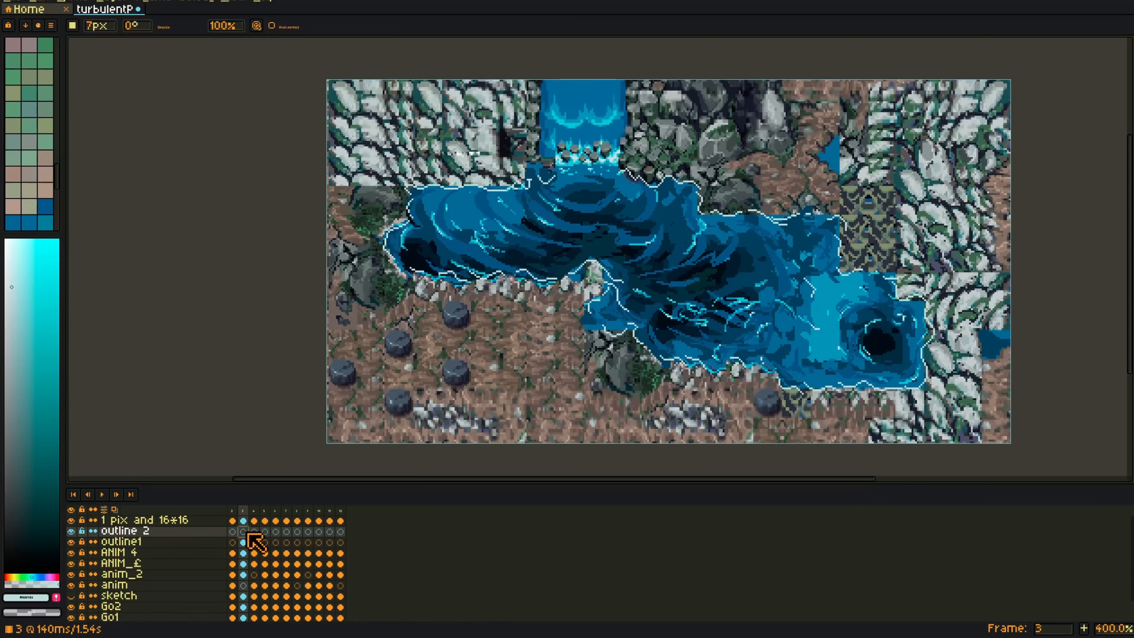
Step: Paste the copied outline into outline1 in frame 2 and set that cel's opacity to 40%
{"action": "left_click", "coordinate": [233, 542]}
{"action": "key", "text": "ctrl+v"}
{"action": "double_click", "coordinate": [233, 542]}
{"action": "left_click", "coordinate": [521, 571]}
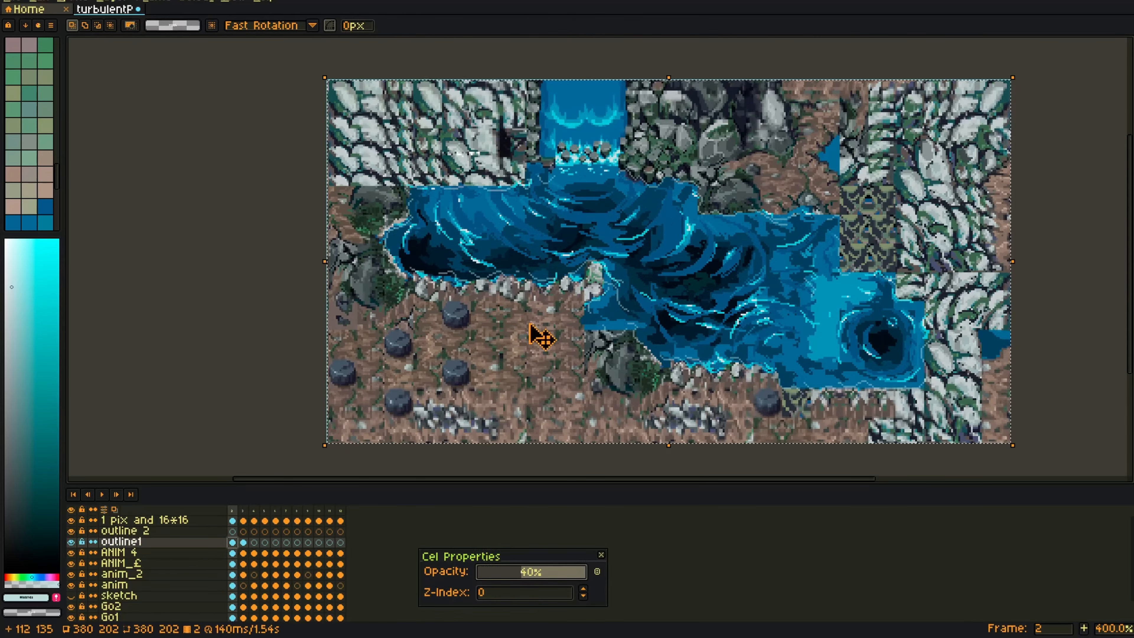
Step: Draw a wavy outline around the whole pool shoreline on outline 2 in frame 2, following the faded guide
{"action": "left_click", "coordinate": [232, 533]}
{"action": "key", "text": "b"}
{"action": "scroll", "coordinate": [475, 183], "scroll_direction": "up", "scroll_amount": 2}
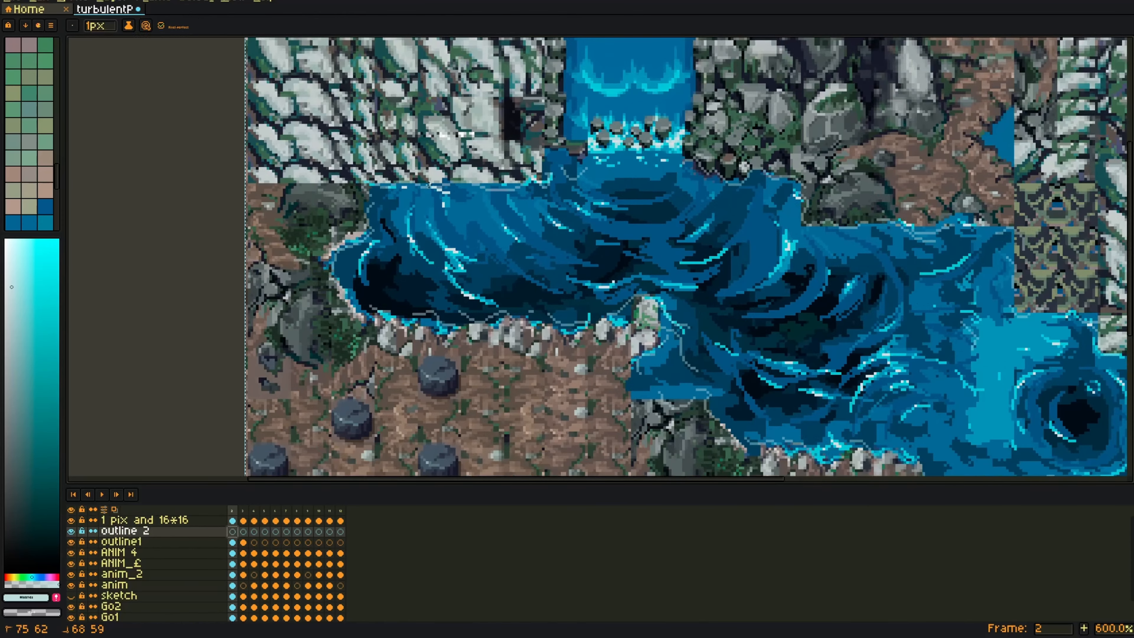
{"action": "left_click_drag", "start_coordinate": [429, 184], "coordinate": [447, 193]}
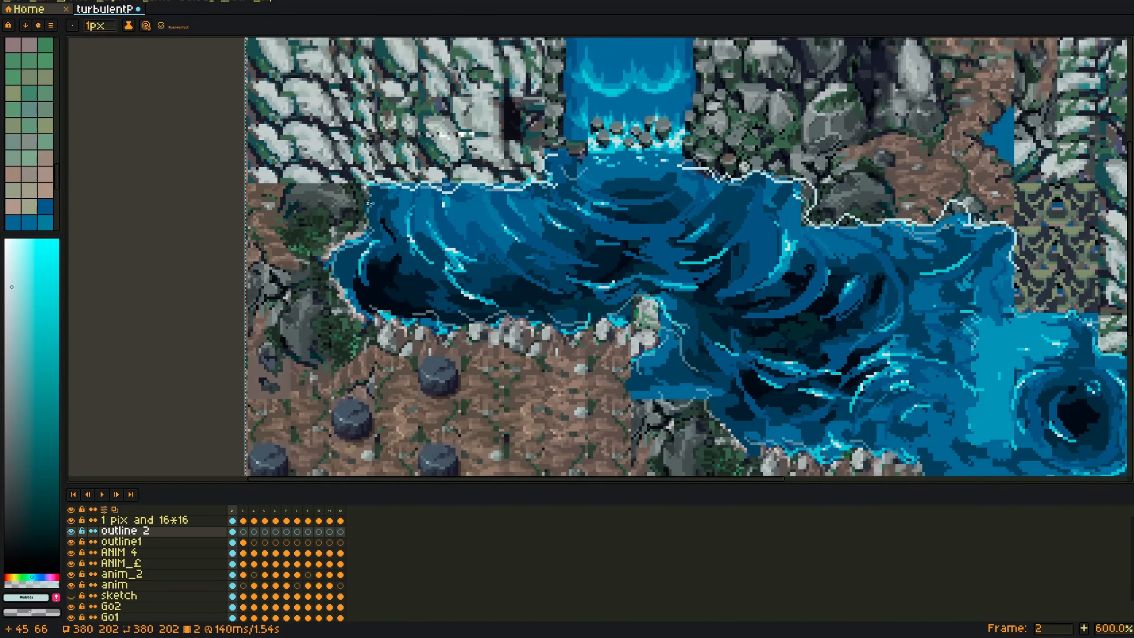
{"action": "left_click_drag", "start_coordinate": [335, 270], "coordinate": [429, 312]}
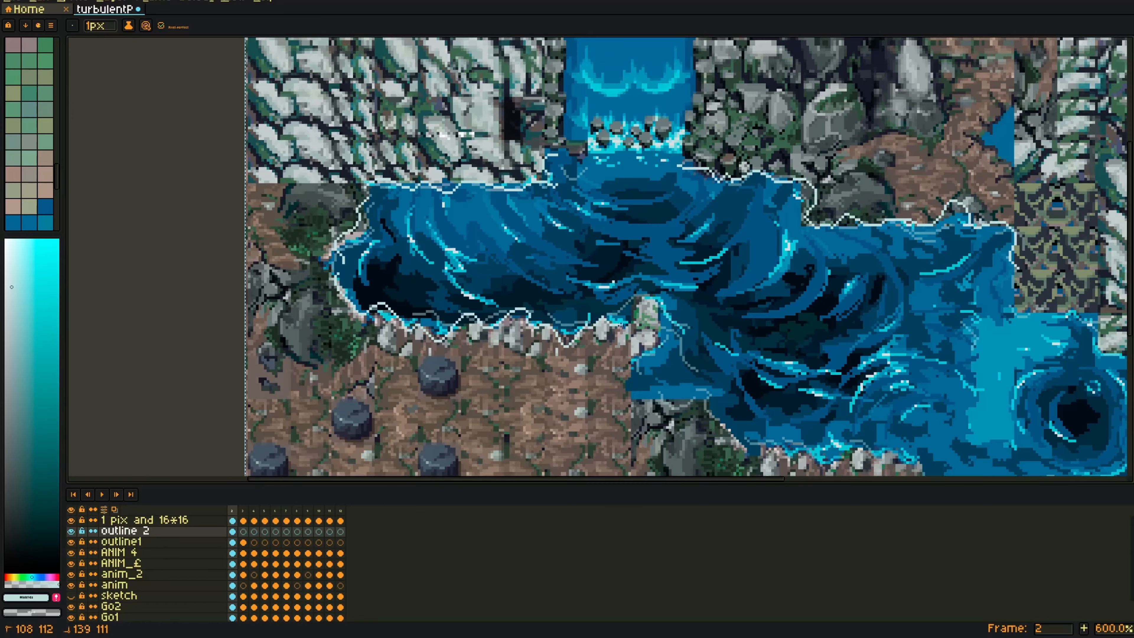
{"action": "left_click_drag", "start_coordinate": [620, 326], "coordinate": [681, 340]}
{"action": "mouse_move", "coordinate": [649, 347]}
{"action": "left_mouse_down"}
{"action": "mouse_move", "coordinate": [638, 367]}
{"action": "mouse_move", "coordinate": [705, 402]}
{"action": "left_mouse_up"}
{"action": "left_click_drag", "start_coordinate": [814, 368], "coordinate": [593, 234]}
{"action": "mouse_move", "coordinate": [507, 296]}
{"action": "left_mouse_down"}
{"action": "mouse_move", "coordinate": [604, 335]}
{"action": "mouse_move", "coordinate": [666, 315]}
{"action": "mouse_move", "coordinate": [758, 352]}
{"action": "mouse_move", "coordinate": [929, 351]}
{"action": "mouse_move", "coordinate": [931, 274]}
{"action": "mouse_move", "coordinate": [859, 177]}
{"action": "mouse_move", "coordinate": [795, 148]}
{"action": "left_mouse_up"}
{"action": "left_click_drag", "start_coordinate": [795, 150], "coordinate": [915, 181]}
Step: Erase the faded guide outline from outline1 in frame 2 with an 18 px eraser
{"action": "left_click", "coordinate": [232, 541]}
{"action": "key", "text": "e"}
{"action": "left_click", "coordinate": [265, 194], "text": "alt"}
{"action": "left_click", "coordinate": [268, 206], "text": "alt"}
{"action": "left_click_drag", "start_coordinate": [268, 161], "coordinate": [217, 133]}
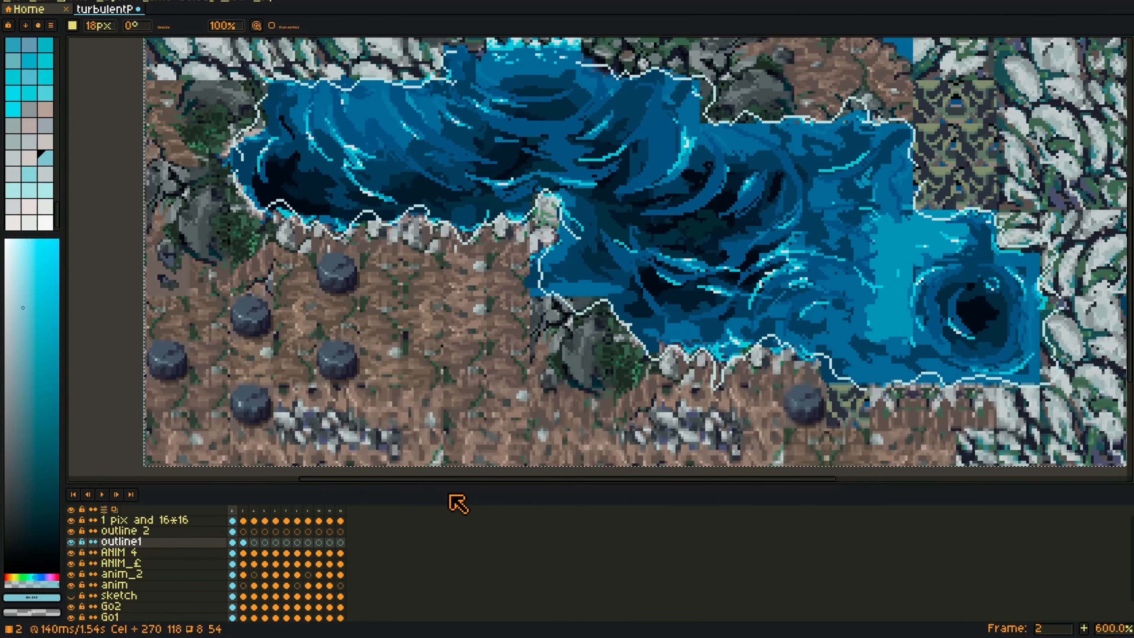
Step: Copy the outline1 cel from frame 3 to frame 4 and set the copy's opacity to 50%
{"action": "key", "text": "Right"}
{"action": "key", "text": "b"}
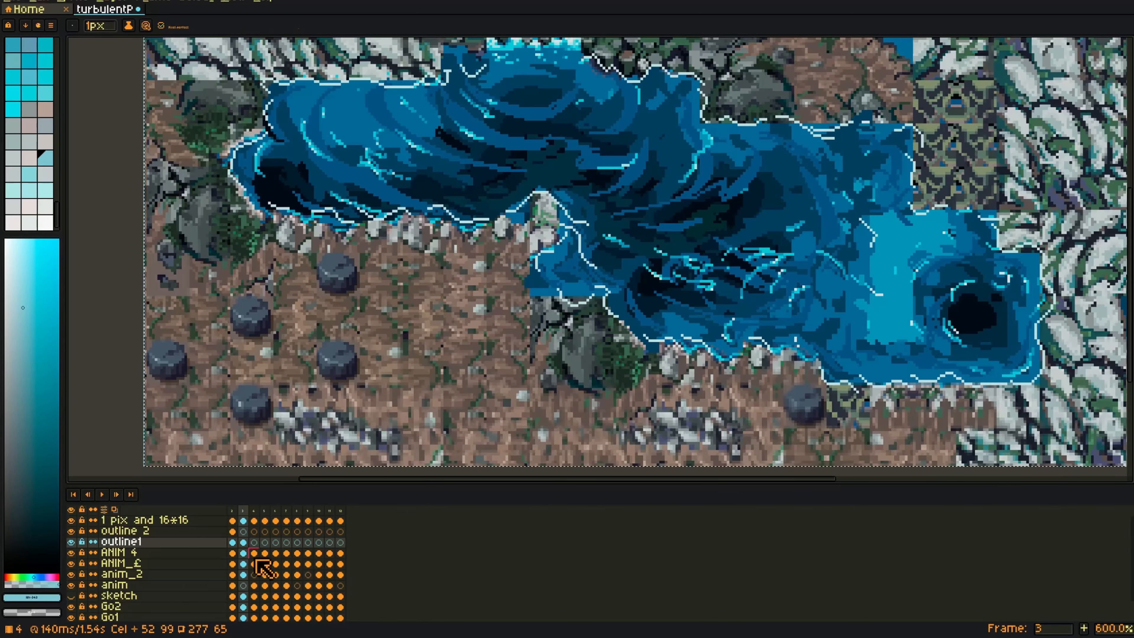
{"action": "double_click", "coordinate": [243, 542]}
{"action": "left_click", "coordinate": [254, 542]}
{"action": "left_click", "coordinate": [244, 542]}
{"action": "key", "text": "ctrl+c"}
{"action": "left_click", "coordinate": [254, 542]}
{"action": "key", "text": "ctrl+v"}
{"action": "double_click", "coordinate": [255, 542]}
{"action": "left_click", "coordinate": [535, 574]}
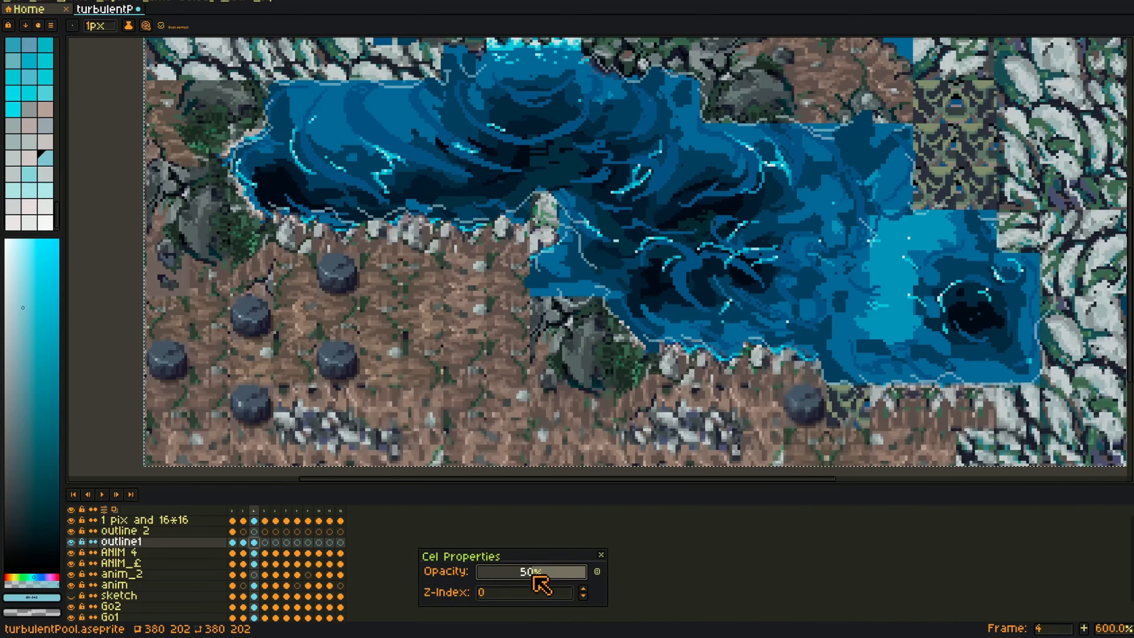
Step: Sample the pale outline colour from frame 3 and return to frame 4
{"action": "left_click", "coordinate": [598, 554]}
{"action": "key", "text": "Left"}
{"action": "left_click", "coordinate": [231, 148], "text": "alt"}
{"action": "key", "text": "Right"}
{"action": "key", "text": "Left"}
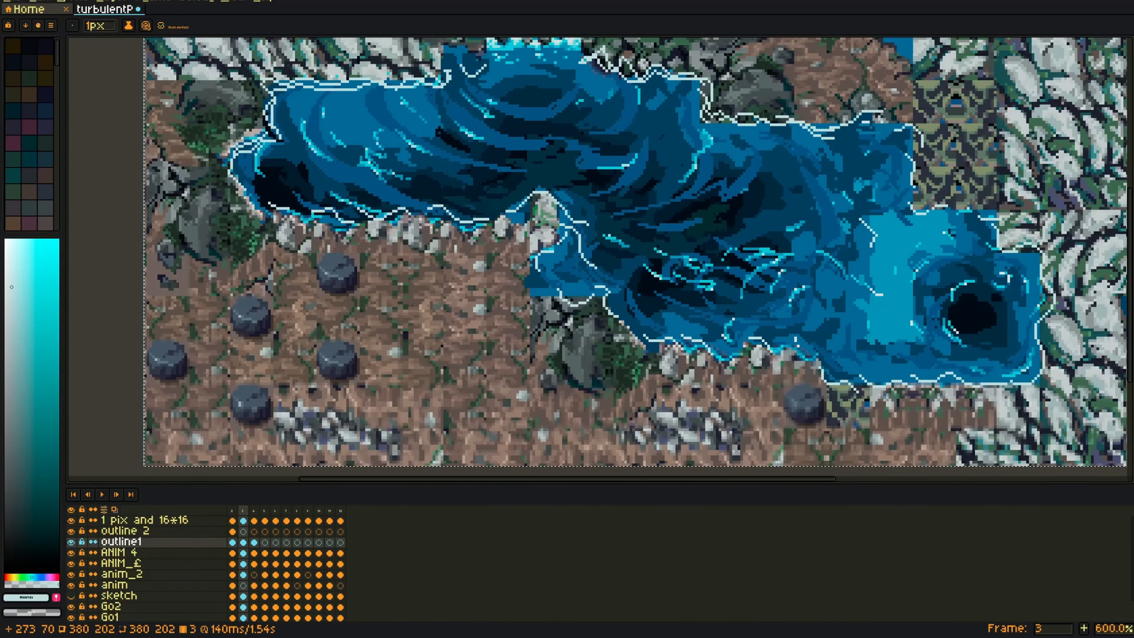
{"action": "key", "text": "Right"}
{"action": "key", "text": "Left"}
{"action": "key", "text": "Right"}
Step: Draw a new variation of the pool's shoreline outline on outline 2 in frame 4 over the faded guide
{"action": "left_click", "coordinate": [253, 531]}
{"action": "mouse_move", "coordinate": [689, 75]}
{"action": "left_mouse_down"}
{"action": "mouse_move", "coordinate": [715, 84]}
{"action": "mouse_move", "coordinate": [726, 120]}
{"action": "left_mouse_up"}
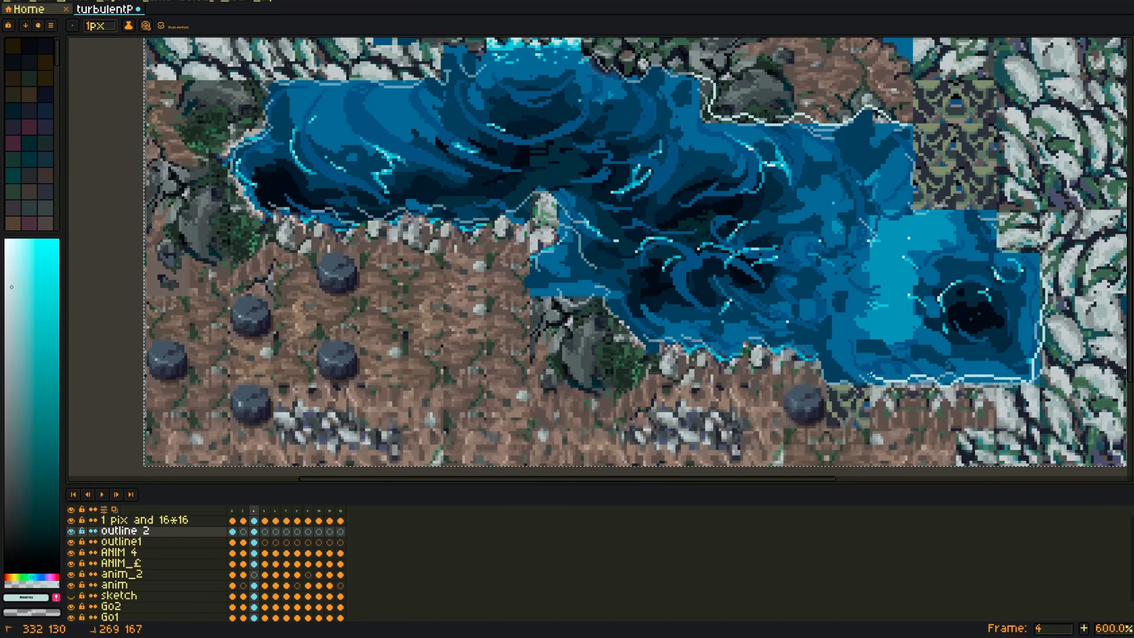
{"action": "left_click_drag", "start_coordinate": [871, 374], "coordinate": [824, 358]}
{"action": "left_click_drag", "start_coordinate": [555, 290], "coordinate": [672, 345]}
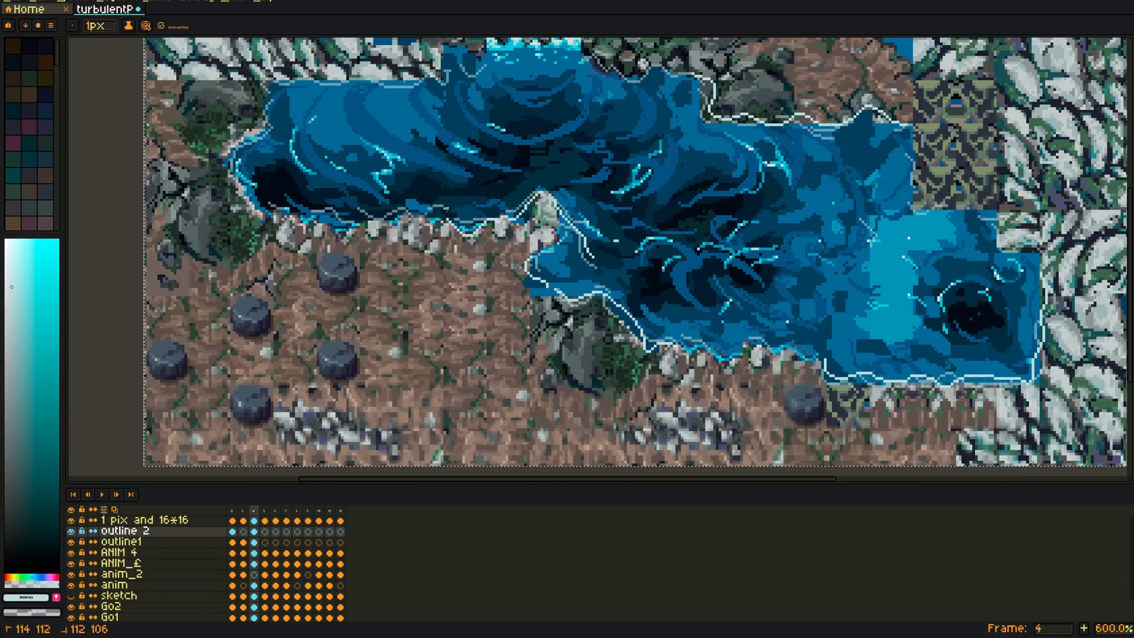
{"action": "mouse_move", "coordinate": [442, 208]}
{"action": "left_mouse_down"}
{"action": "mouse_move", "coordinate": [277, 203]}
{"action": "mouse_move", "coordinate": [269, 94]}
{"action": "mouse_move", "coordinate": [234, 145]}
{"action": "mouse_move", "coordinate": [260, 74]}
{"action": "mouse_move", "coordinate": [429, 85]}
{"action": "mouse_move", "coordinate": [448, 67]}
{"action": "left_mouse_up"}
{"action": "left_click_drag", "start_coordinate": [591, 60], "coordinate": [660, 67]}
{"action": "key", "text": "Left"}
{"action": "key", "text": "Right"}
Step: Erase the guide outline from outline1 in frame 4 and step through the neighbouring frames to compare the outlines
{"action": "double_click", "coordinate": [254, 542]}
{"action": "left_click", "coordinate": [587, 573]}
{"action": "key", "text": "e"}
{"action": "mouse_move", "coordinate": [223, 190]}
{"action": "left_mouse_down"}
{"action": "mouse_move", "coordinate": [320, 61]}
{"action": "mouse_move", "coordinate": [470, 289]}
{"action": "mouse_move", "coordinate": [382, 249]}
{"action": "left_mouse_up"}
{"action": "key", "text": "Left"}
{"action": "key", "text": "Right"}
{"action": "key", "text": "Right"}
{"action": "key", "text": "Right"}
{"action": "key", "text": "Left"}
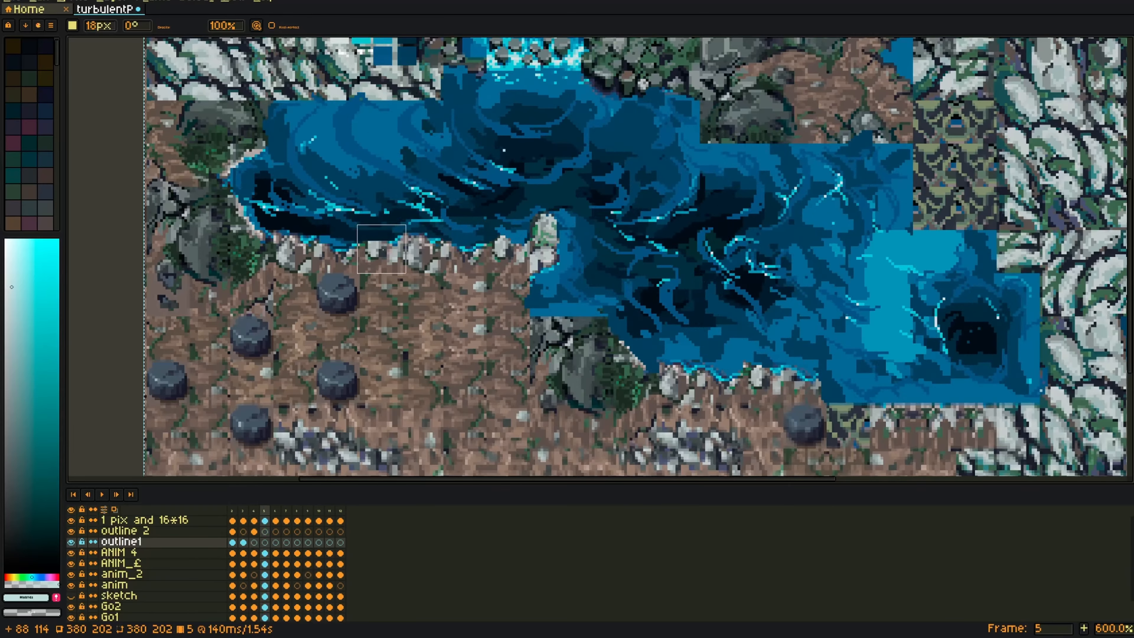
{"action": "key", "text": "Left"}
{"action": "key", "text": "Left"}
{"action": "key", "text": "Right"}
Step: Copy the frame 4 outline from outline 2 into outline1 in frame 5 and lower its opacity as a guide
{"action": "key", "text": "b"}
{"action": "double_click", "coordinate": [253, 531]}
{"action": "left_click", "coordinate": [600, 555]}
{"action": "key", "text": "ctrl+c"}
{"action": "left_click", "coordinate": [264, 541]}
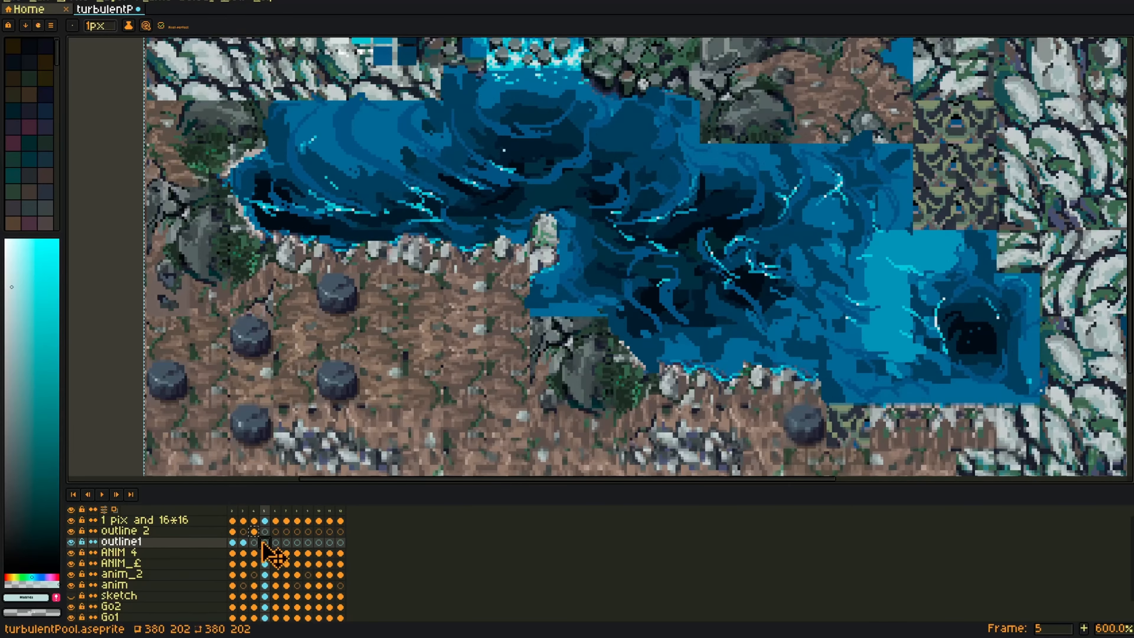
{"action": "key", "text": "ctrl+v"}
{"action": "double_click", "coordinate": [264, 542]}
Step: Draw the pool's shoreline outline on outline 2 in frame 5, varying it from the faded guide
{"action": "left_click", "coordinate": [265, 532]}
{"action": "left_click", "coordinate": [600, 554]}
{"action": "left_click_drag", "start_coordinate": [233, 191], "coordinate": [261, 134]}
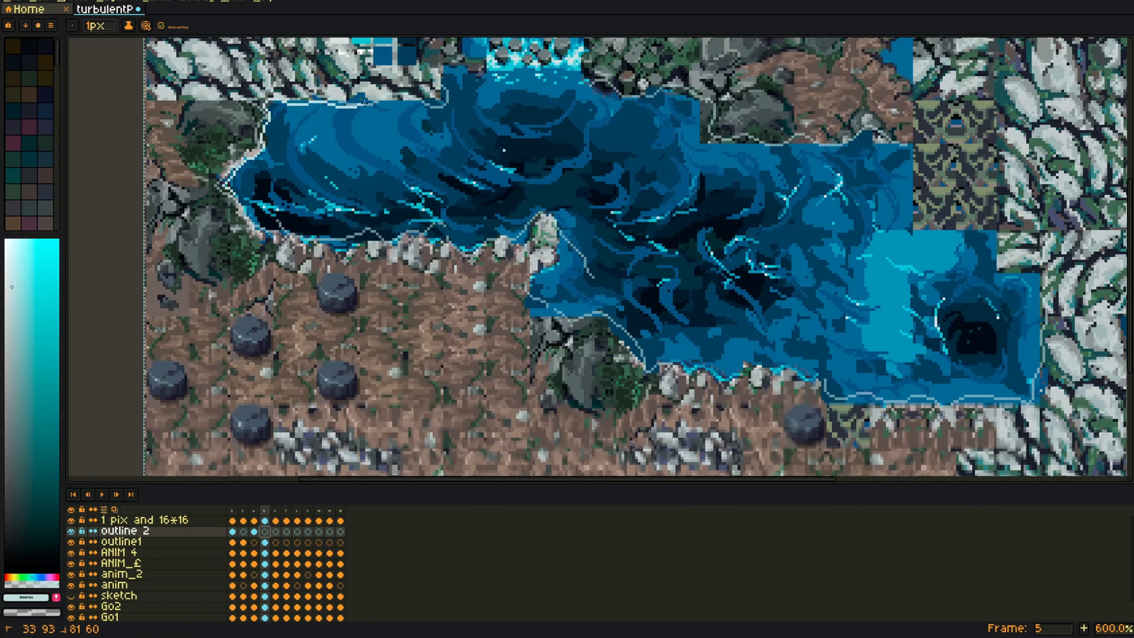
{"action": "left_click_drag", "start_coordinate": [364, 102], "coordinate": [443, 80]}
{"action": "mouse_move", "coordinate": [703, 92]}
{"action": "left_mouse_down"}
{"action": "mouse_move", "coordinate": [776, 141]}
{"action": "mouse_move", "coordinate": [904, 141]}
{"action": "mouse_move", "coordinate": [966, 230]}
{"action": "left_mouse_up"}
{"action": "mouse_move", "coordinate": [941, 401]}
{"action": "left_mouse_down"}
{"action": "mouse_move", "coordinate": [819, 368]}
{"action": "mouse_move", "coordinate": [767, 369]}
{"action": "left_mouse_up"}
{"action": "left_click_drag", "start_coordinate": [590, 312], "coordinate": [676, 364]}
{"action": "mouse_move", "coordinate": [503, 241]}
{"action": "left_mouse_down"}
{"action": "mouse_move", "coordinate": [527, 216]}
{"action": "mouse_move", "coordinate": [593, 263]}
{"action": "left_mouse_up"}
{"action": "left_click_drag", "start_coordinate": [393, 232], "coordinate": [307, 237]}
{"action": "left_click_drag", "start_coordinate": [307, 237], "coordinate": [252, 219]}
Step: Erase the faded guide from outline1 in frame 5 with the 18 px eraser and play back the animation
{"action": "left_click", "coordinate": [267, 542]}
{"action": "key", "text": "e"}
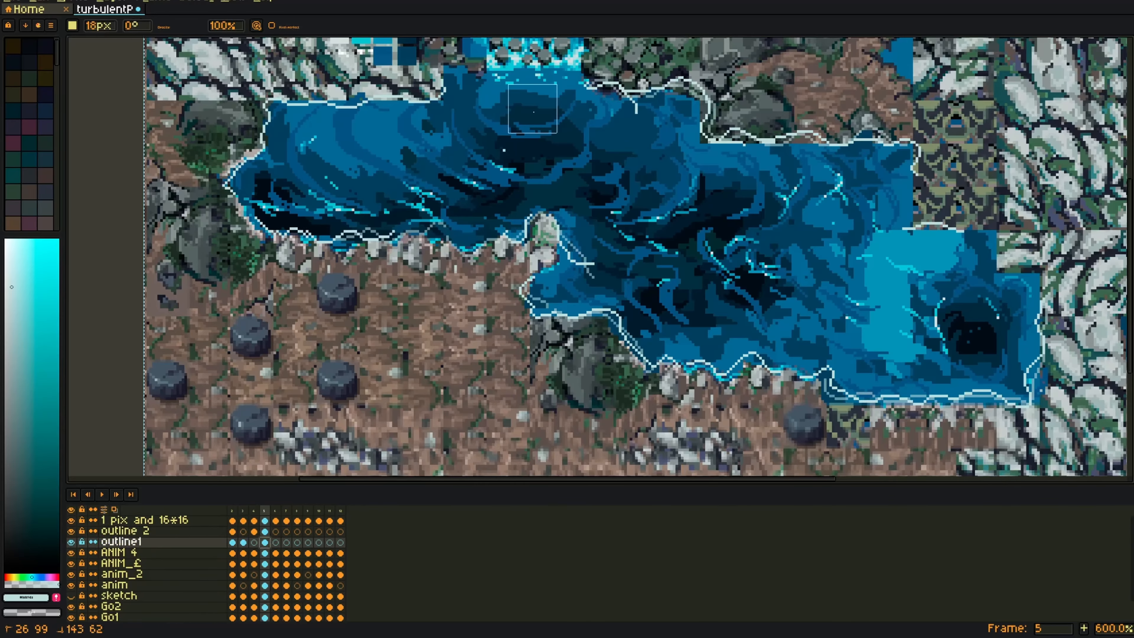
{"action": "key", "text": "Return"}
{"action": "scroll", "coordinate": [811, 205], "scroll_direction": "down", "scroll_amount": 3}
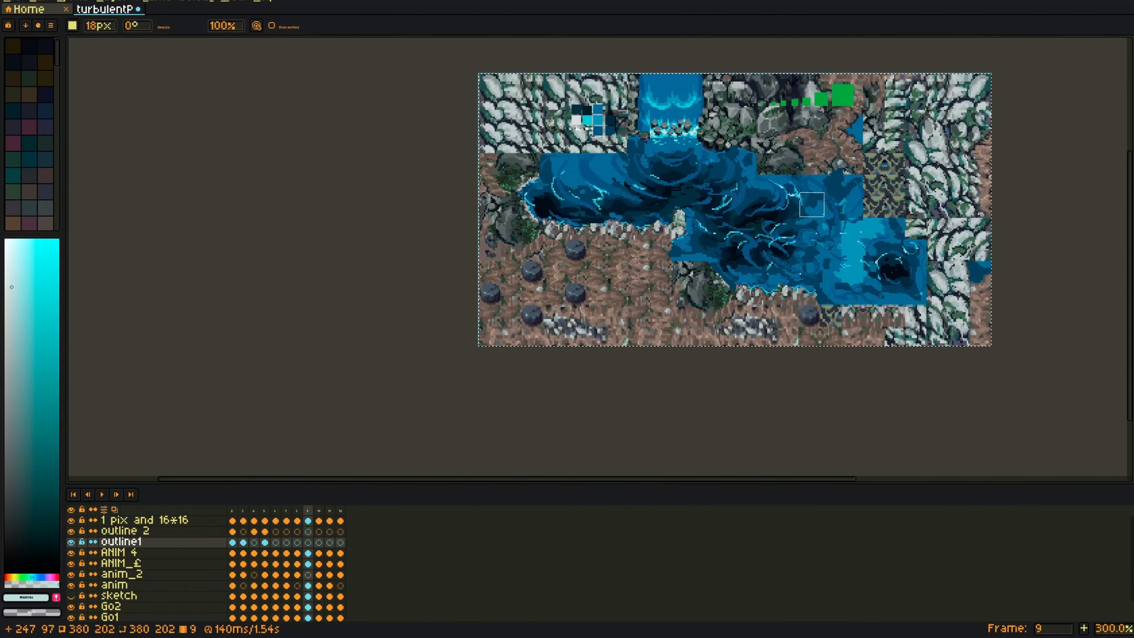
{"action": "key", "text": "Return"}
Step: Copy the frame 5 outline from outline 2 into outline1 in frame 6 and set its opacity to 48%
{"action": "key", "text": "Right"}
{"action": "key", "text": "ctrl+v"}
{"action": "left_click", "coordinate": [266, 540]}
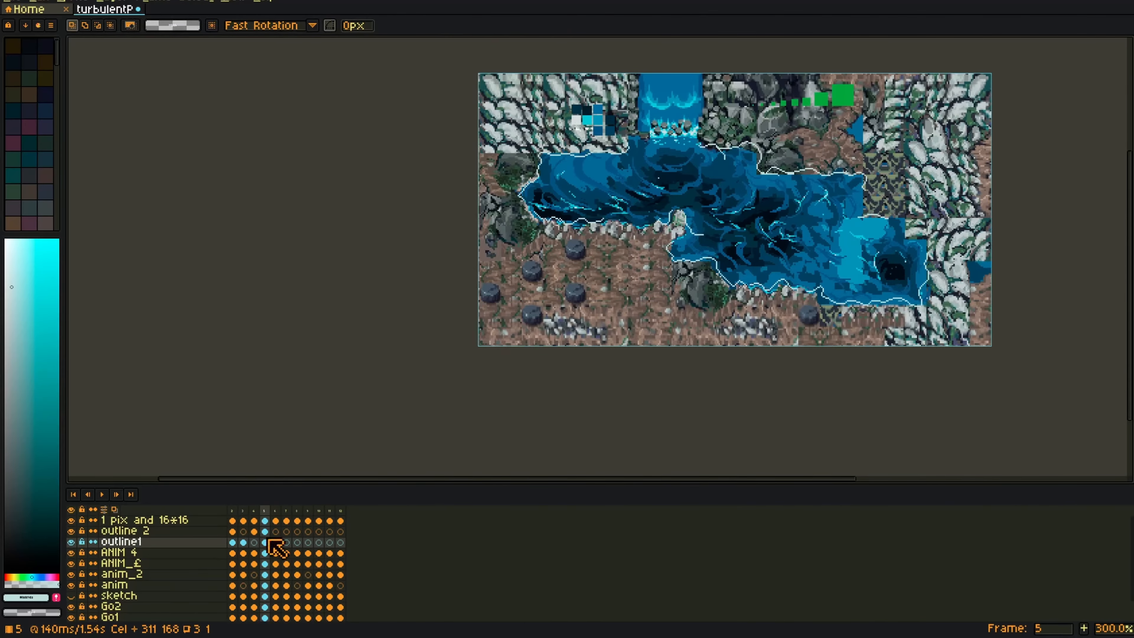
{"action": "double_click", "coordinate": [266, 534]}
{"action": "left_click", "coordinate": [602, 554]}
{"action": "double_click", "coordinate": [275, 541]}
{"action": "left_click", "coordinate": [526, 572]}
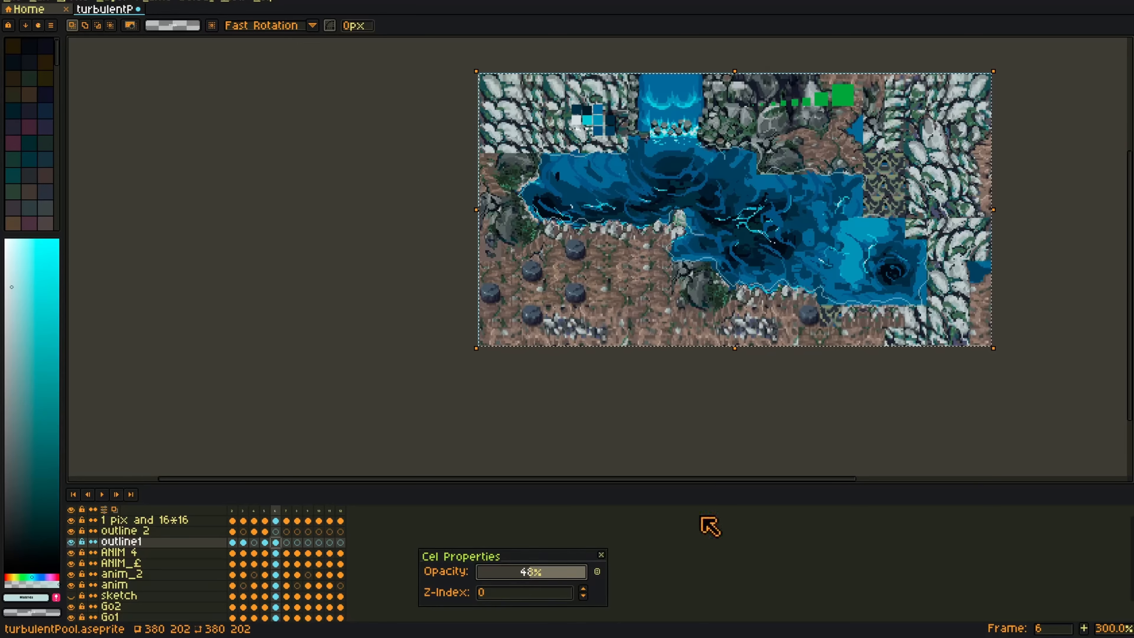
Step: Play back the animation, then draw the outline around the pool's western banks on outline 2 in frame 6
{"action": "left_click", "coordinate": [275, 531]}
{"action": "key", "text": "Escape"}
{"action": "key", "text": "Return"}
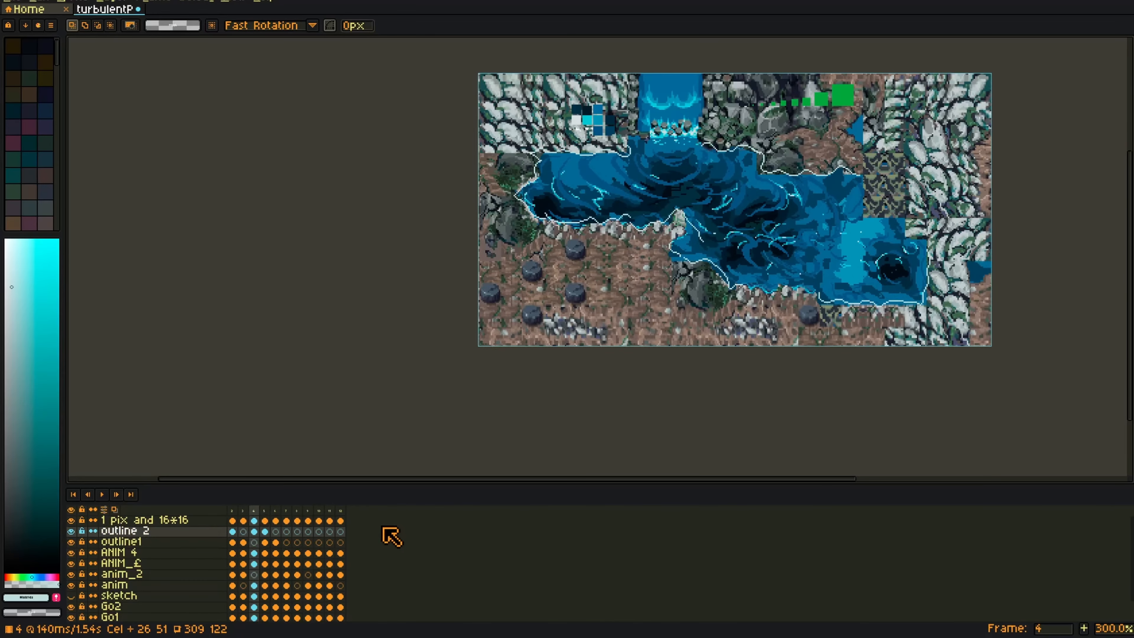
{"action": "scroll", "coordinate": [645, 202], "scroll_direction": "up", "scroll_amount": 2}
{"action": "key", "text": "b"}
{"action": "scroll", "coordinate": [452, 199], "scroll_direction": "up", "scroll_amount": 2}
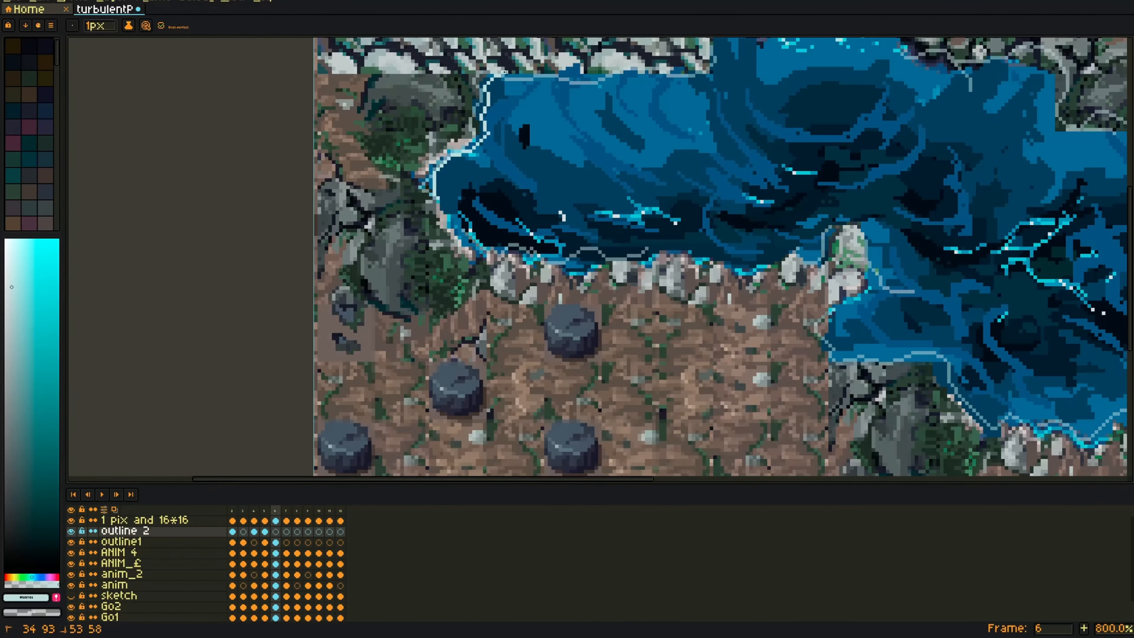
{"action": "left_click_drag", "start_coordinate": [685, 67], "coordinate": [714, 37]}
{"action": "left_click_drag", "start_coordinate": [447, 232], "coordinate": [474, 268]}
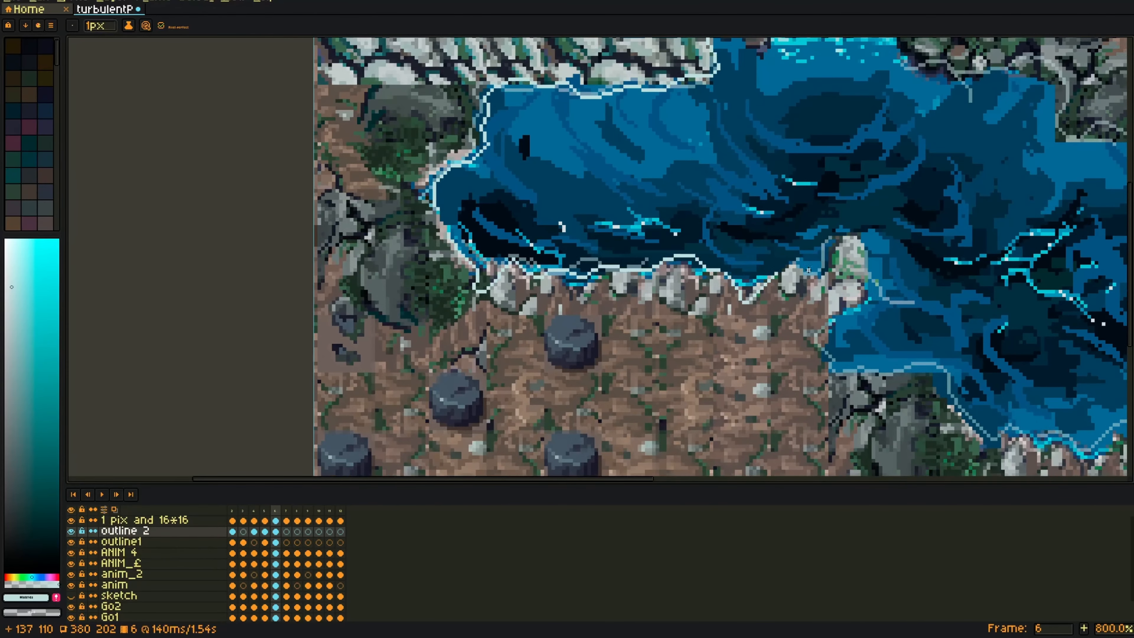
Step: Continue the frame 6 outline on outline 2 along the pool's lower, eastern and upper shores
{"action": "mouse_move", "coordinate": [843, 309]}
{"action": "left_mouse_down"}
{"action": "mouse_move", "coordinate": [946, 393]}
{"action": "mouse_move", "coordinate": [601, 292]}
{"action": "left_mouse_up"}
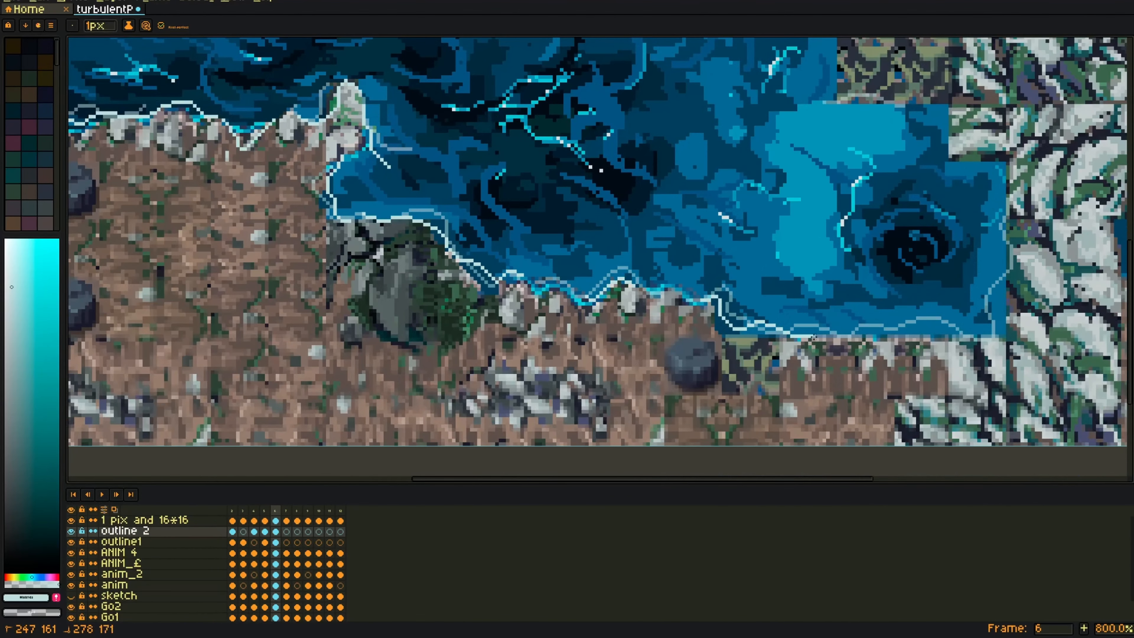
{"action": "left_click_drag", "start_coordinate": [948, 117], "coordinate": [891, 117]}
{"action": "left_click_drag", "start_coordinate": [891, 117], "coordinate": [856, 284]}
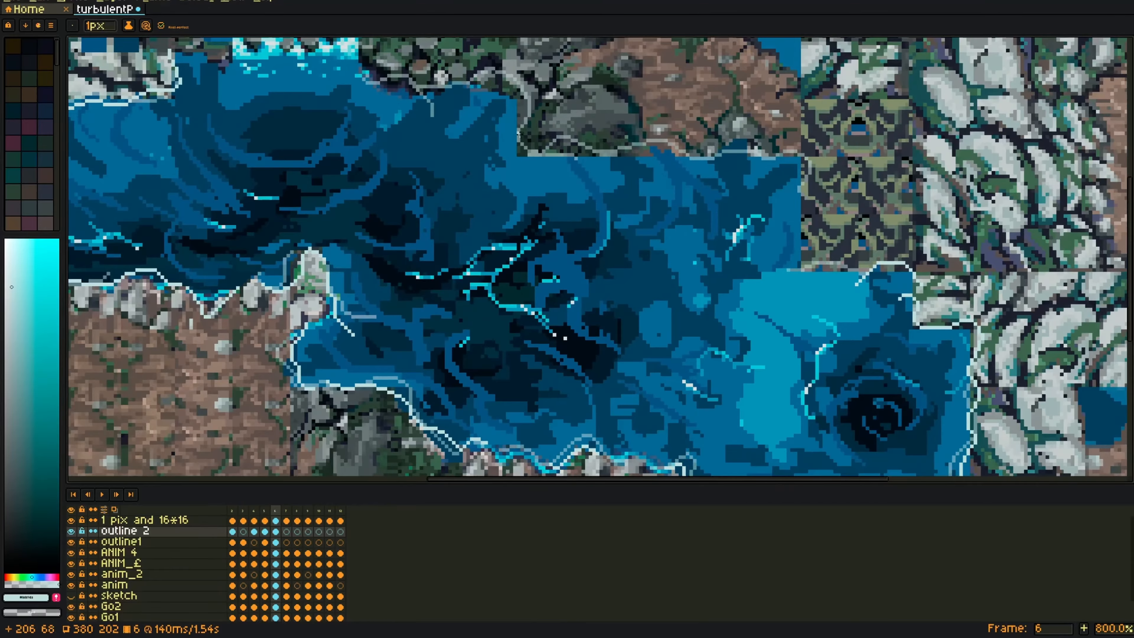
{"action": "left_click_drag", "start_coordinate": [803, 199], "coordinate": [851, 273]}
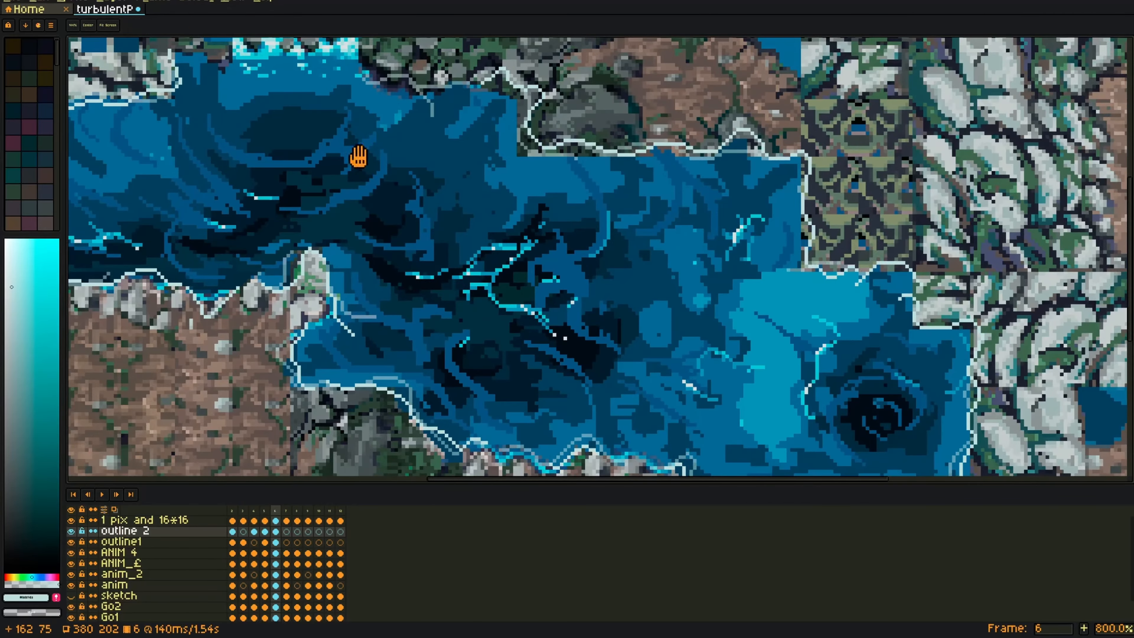
Step: Erase the guide outline from outline1 in frame 6 with the 18 px eraser and play back the animation
{"action": "left_click_drag", "start_coordinate": [359, 156], "coordinate": [710, 175]}
{"action": "key", "text": "e"}
{"action": "key", "text": "Down"}
{"action": "left_click_drag", "start_coordinate": [210, 246], "coordinate": [240, 186]}
{"action": "left_click_drag", "start_coordinate": [790, 345], "coordinate": [351, 310]}
{"action": "left_click_drag", "start_coordinate": [213, 355], "coordinate": [274, 219]}
{"action": "left_click_drag", "start_coordinate": [274, 219], "coordinate": [927, 335]}
{"action": "scroll", "coordinate": [927, 337], "scroll_direction": "down", "scroll_amount": 3}
{"action": "left_click_drag", "start_coordinate": [568, 227], "coordinate": [812, 250]}
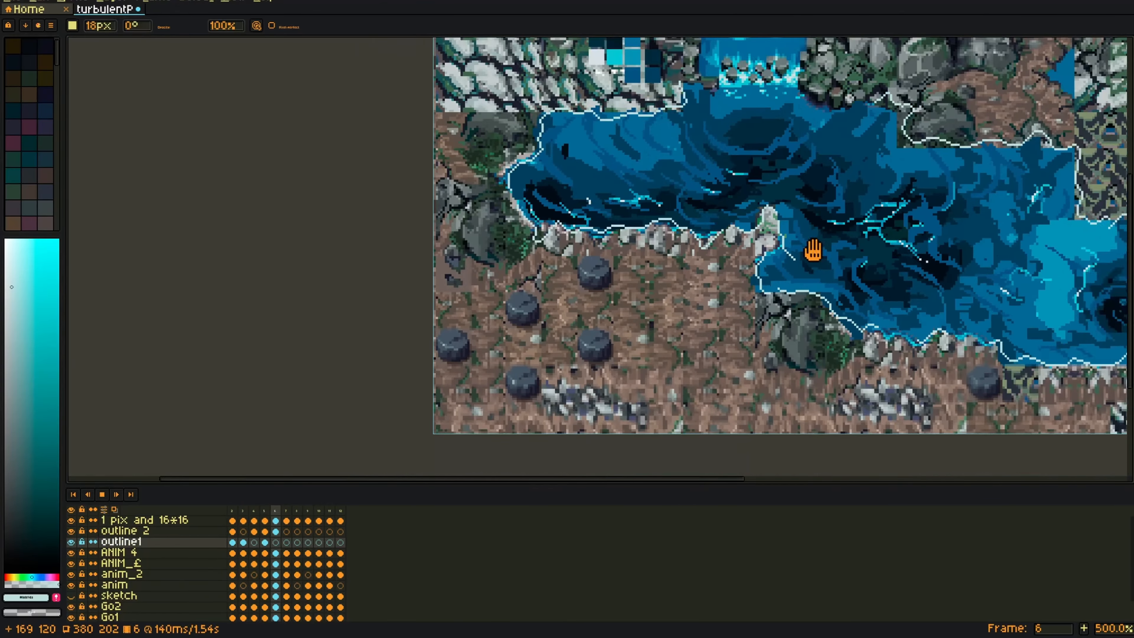
{"action": "key", "text": "Return"}
{"action": "scroll", "coordinate": [860, 249], "scroll_direction": "down", "scroll_amount": 2}
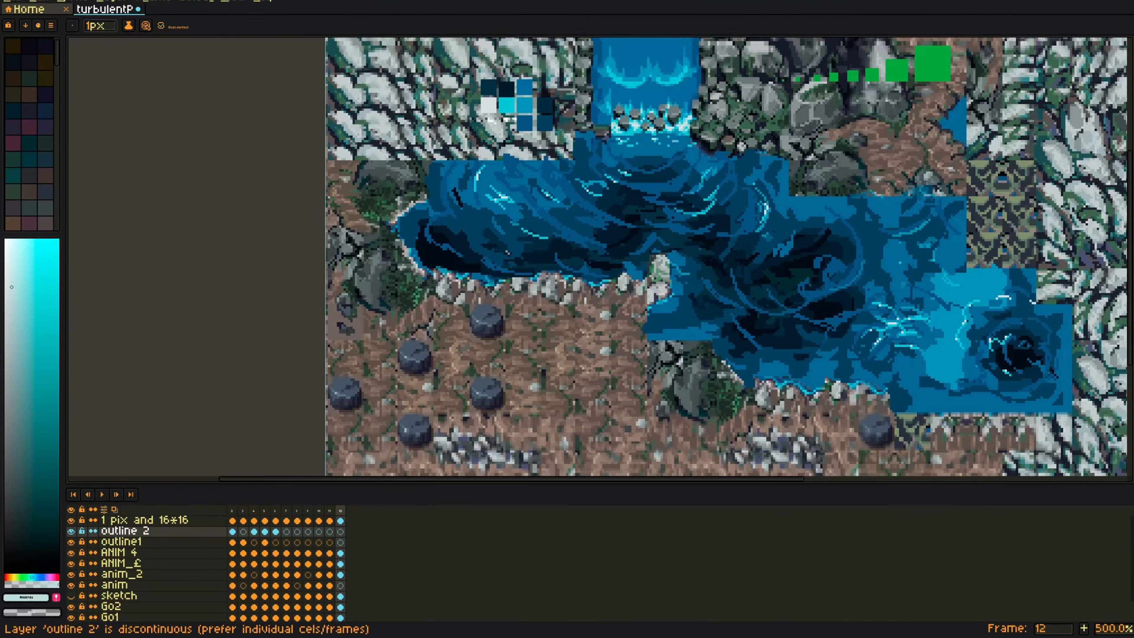
Step: Touch up the shoreline outline in frame 3 with a near-white colour and a 5 px eraser
{"action": "key", "text": "Right"}
{"action": "key", "text": "Right"}
{"action": "key", "text": "e"}
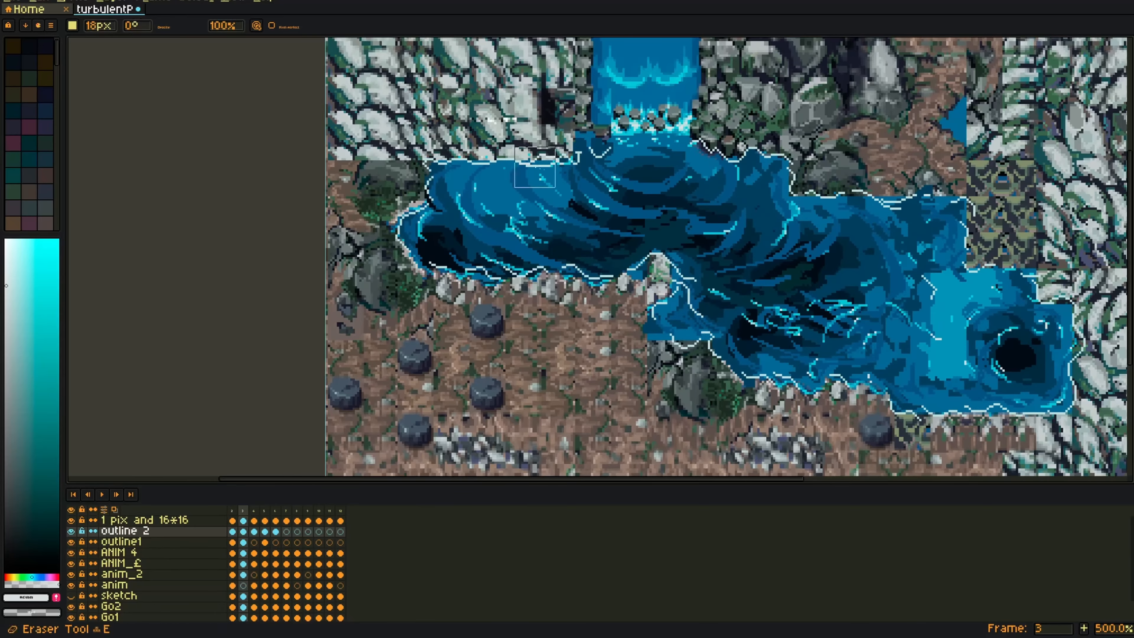
{"action": "key", "text": "Down"}
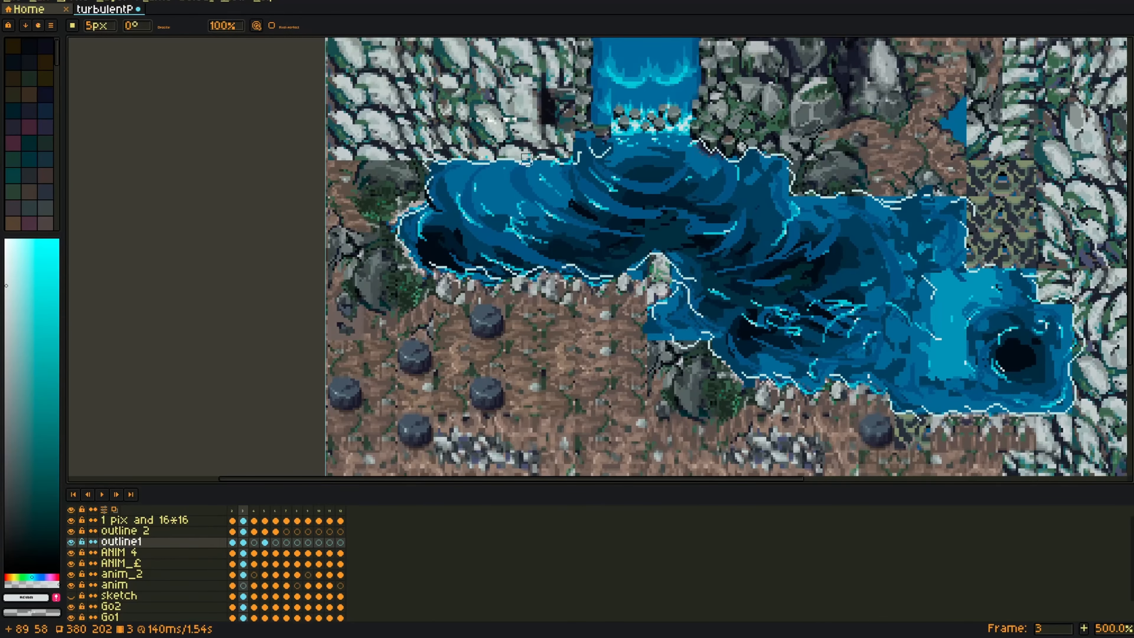
Step: Touch up the upper-left shoreline outline on outline 2 in frame 4 with the 1 px pencil and 5 px eraser, comparing it with frame 3
{"action": "key", "text": "Right"}
{"action": "key", "text": "Up"}
{"action": "key", "text": "b"}
{"action": "key", "text": "Left"}
{"action": "key", "text": "Right"}
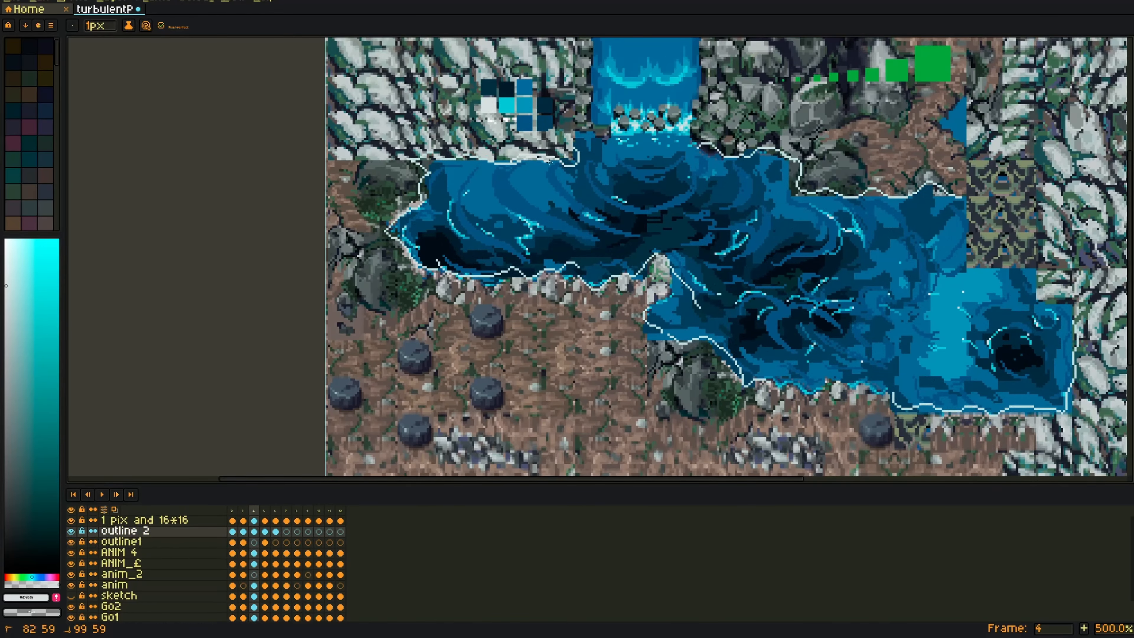
{"action": "key", "text": "b"}
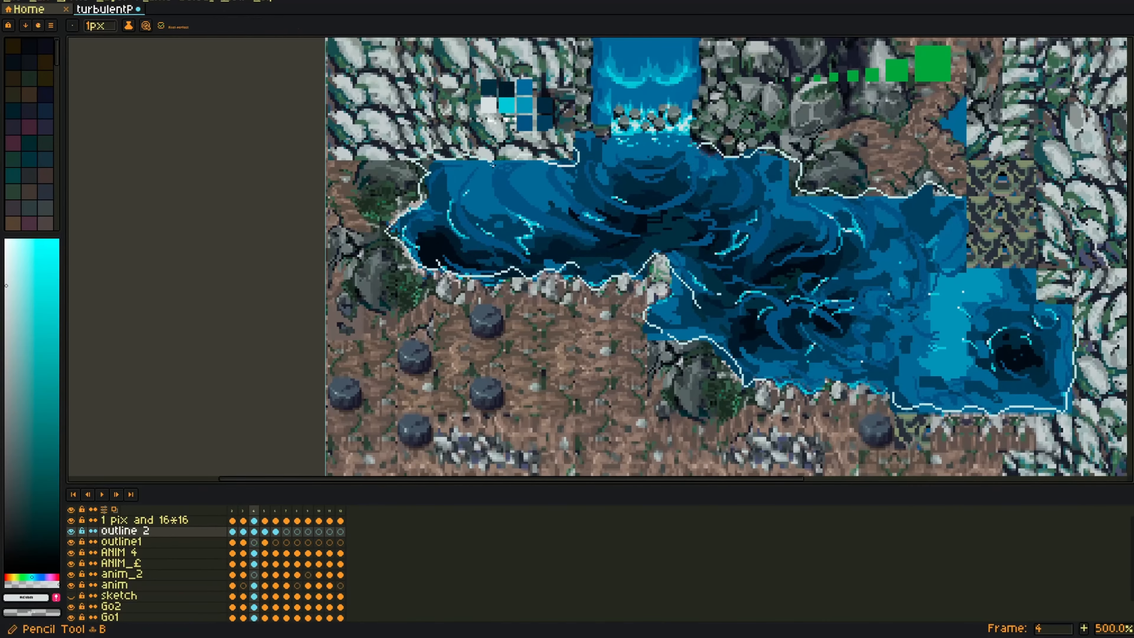
{"action": "key", "text": "e"}
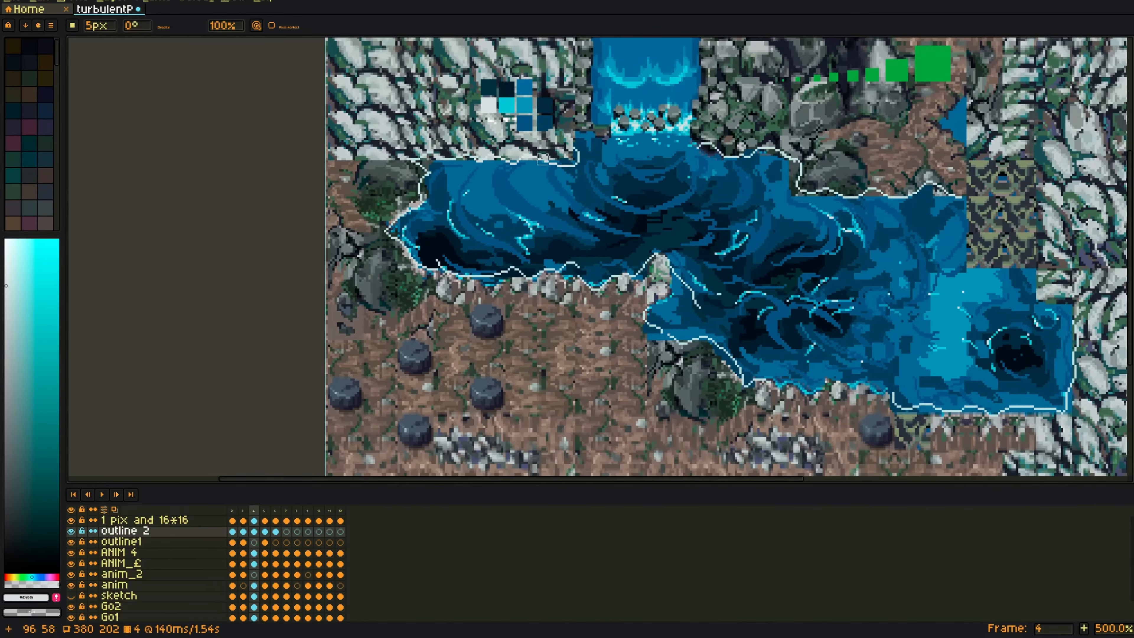
{"action": "key", "text": "Left"}
{"action": "key", "text": "Right"}
{"action": "key", "text": "Left"}
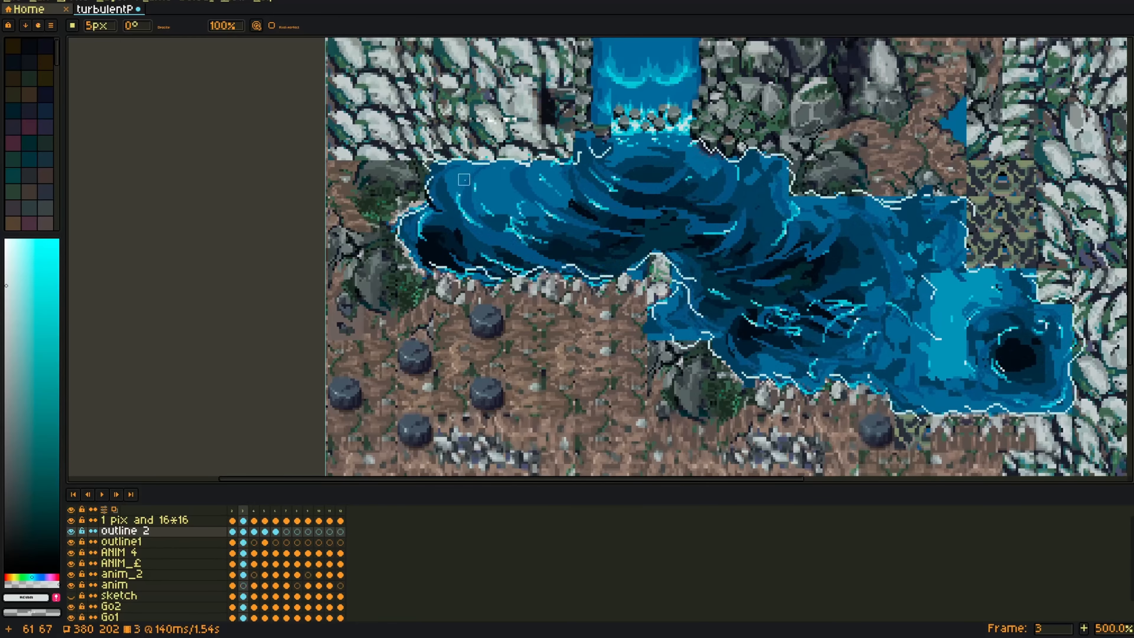
Step: Draw the outline along the pool's upper-left shore towards the waterfall in frame 5, checking it against frame 4
{"action": "key", "text": "Right"}
{"action": "key", "text": "Right"}
{"action": "key", "text": "Left"}
{"action": "key", "text": "Right"}
{"action": "key", "text": "b"}
{"action": "left_click_drag", "start_coordinate": [527, 152], "coordinate": [571, 153]}
{"action": "key", "text": "Left"}
{"action": "key", "text": "Right"}
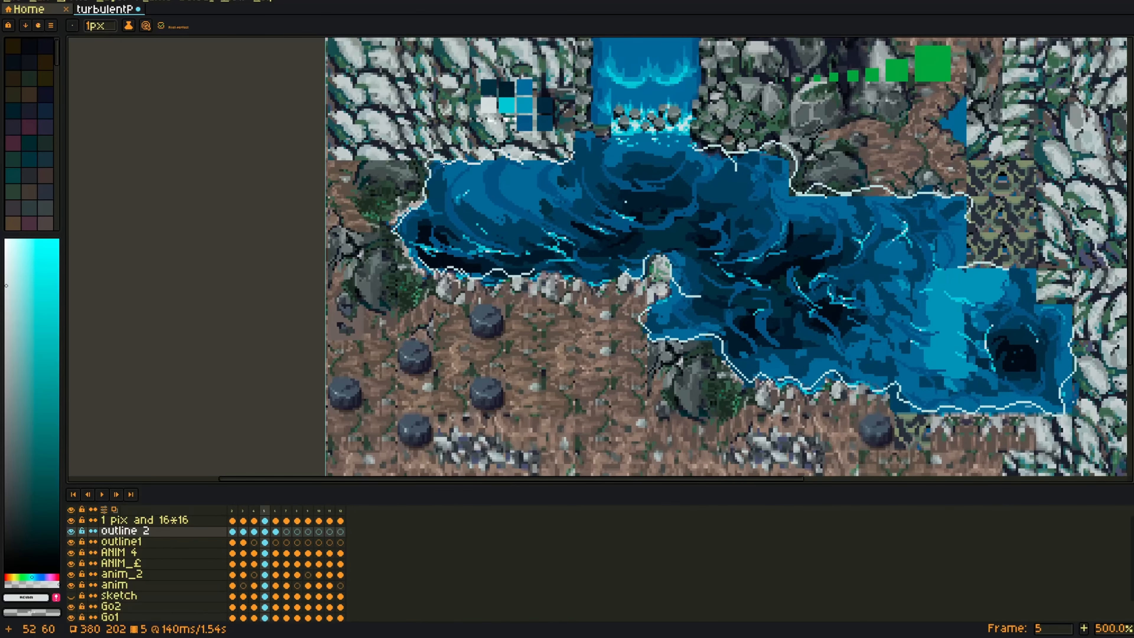
Step: Select the upper-left shoreline segment in frame 5 and shift it slightly to the west
{"action": "key", "text": "m"}
{"action": "left_click_drag", "start_coordinate": [428, 170], "coordinate": [564, 146]}
{"action": "left_click_drag", "start_coordinate": [495, 159], "coordinate": [469, 158]}
{"action": "key", "text": "shift+p"}
{"action": "left_click", "coordinate": [545, 502]}
{"action": "key", "text": "b"}
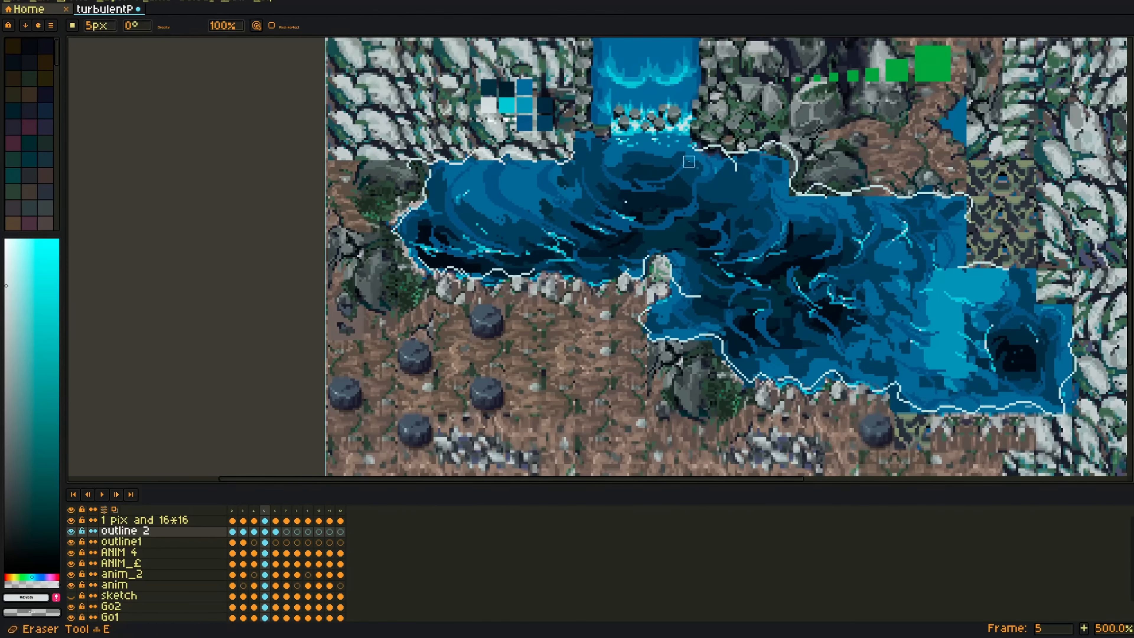
Step: Rework the outline along the pool's upper-left shore in frame 6, comparing it with frame 5
{"action": "key", "text": "b"}
{"action": "key", "text": "Right"}
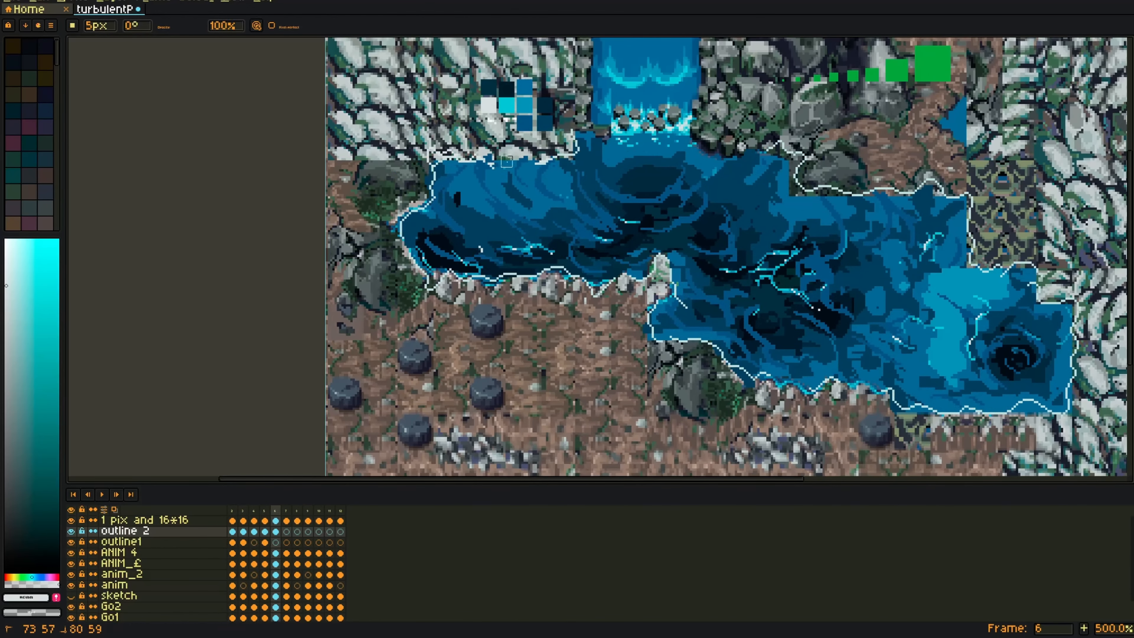
{"action": "key", "text": "Left"}
{"action": "key", "text": "Right"}
{"action": "key", "text": "Left"}
{"action": "key", "text": "Right"}
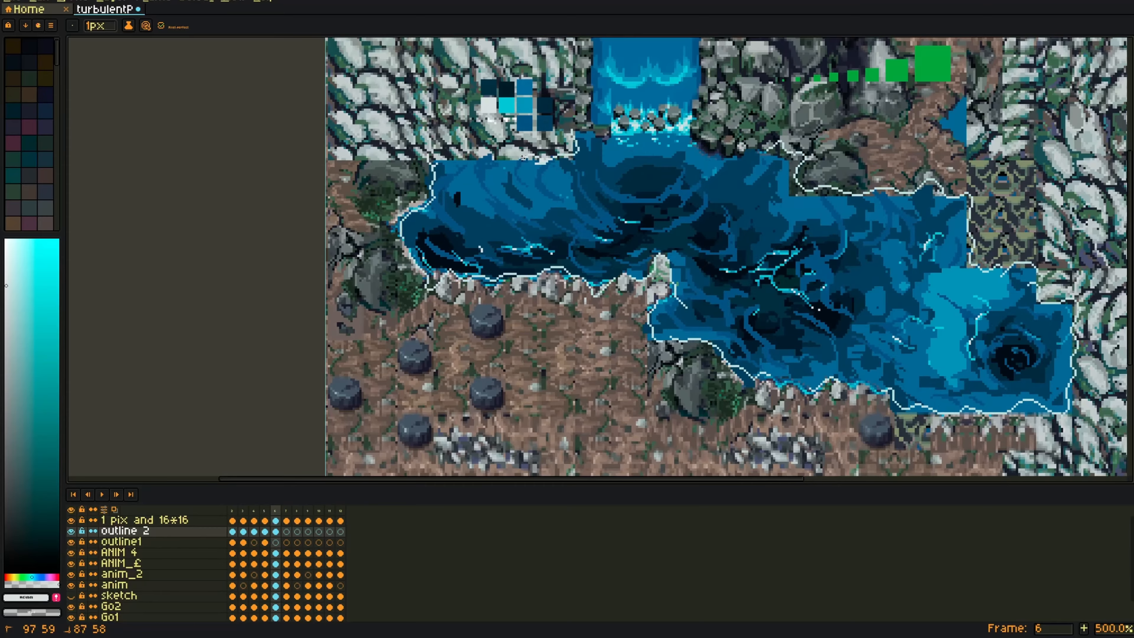
Step: Draw the upper-left shore outline on outline 2 in frames 7 and 8, checking the motion against the preceding frames
{"action": "key", "text": "Right"}
{"action": "key", "text": "Left"}
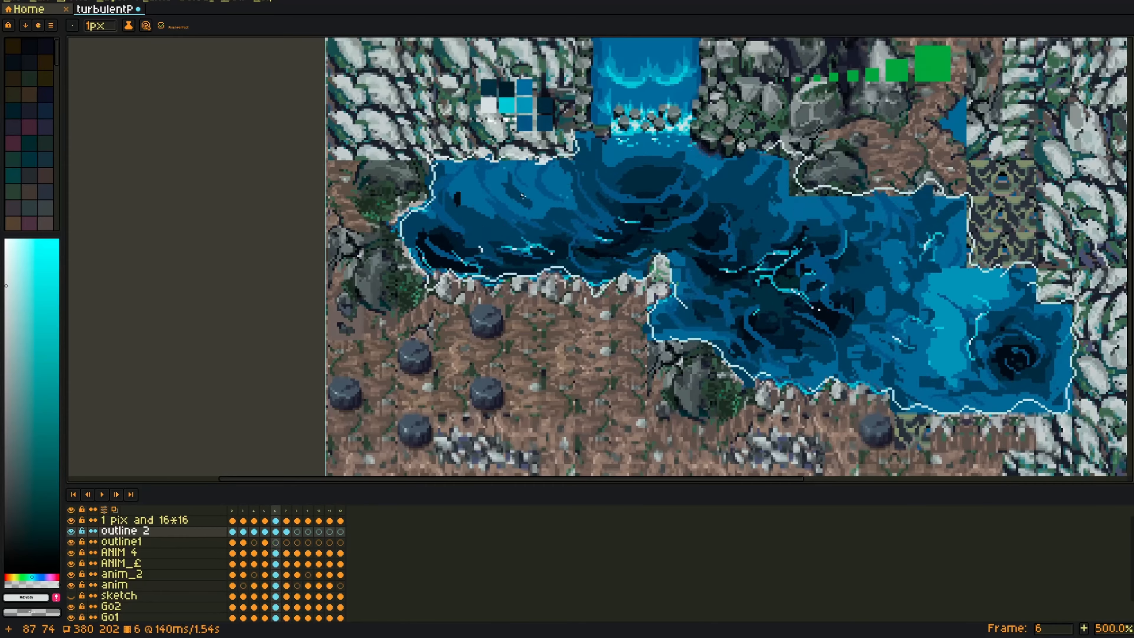
{"action": "key", "text": "Right"}
{"action": "key", "text": "Right"}
{"action": "left_click_drag", "start_coordinate": [542, 167], "coordinate": [572, 159]}
{"action": "key", "text": "Left"}
{"action": "key", "text": "Left"}
{"action": "key", "text": "Left"}
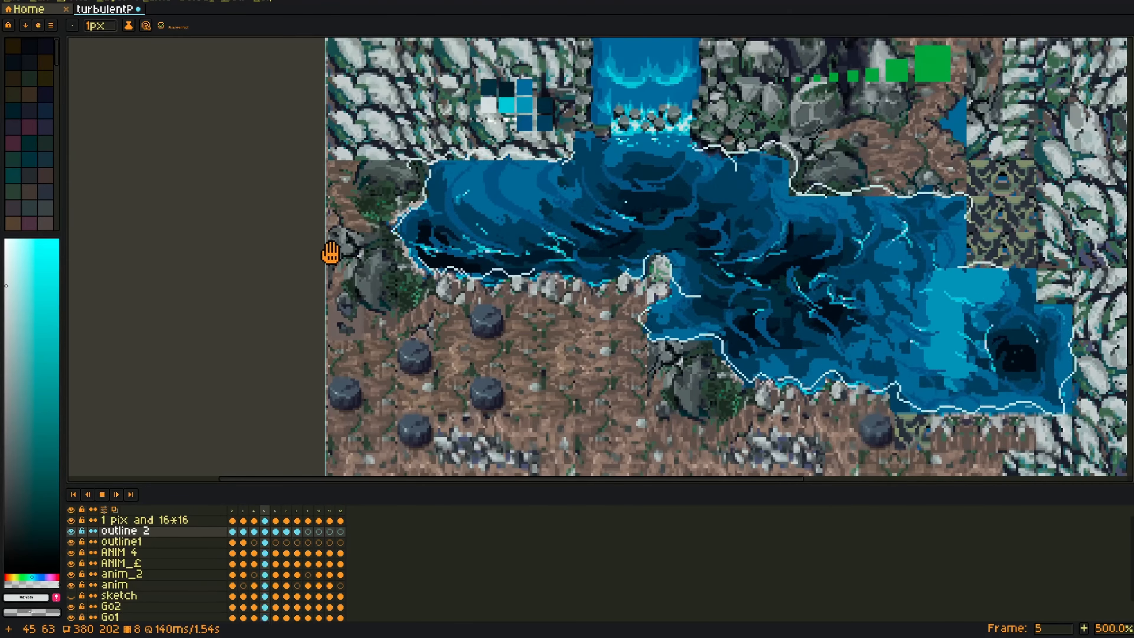
Step: Draw the upper-left shore outline up to the waterfall in frames 9 and 10, flipping between neighbouring frames to check the motion
{"action": "key", "text": "Right"}
{"action": "key", "text": "Right"}
{"action": "key", "text": "Right"}
{"action": "key", "text": "Right"}
{"action": "mouse_move", "coordinate": [499, 157]}
{"action": "left_mouse_down"}
{"action": "mouse_move", "coordinate": [519, 166]}
{"action": "mouse_move", "coordinate": [489, 160]}
{"action": "left_mouse_up"}
{"action": "key", "text": "Right"}
{"action": "key", "text": "Left"}
{"action": "key", "text": "Right"}
{"action": "key", "text": "Left"}
{"action": "key", "text": "Right"}
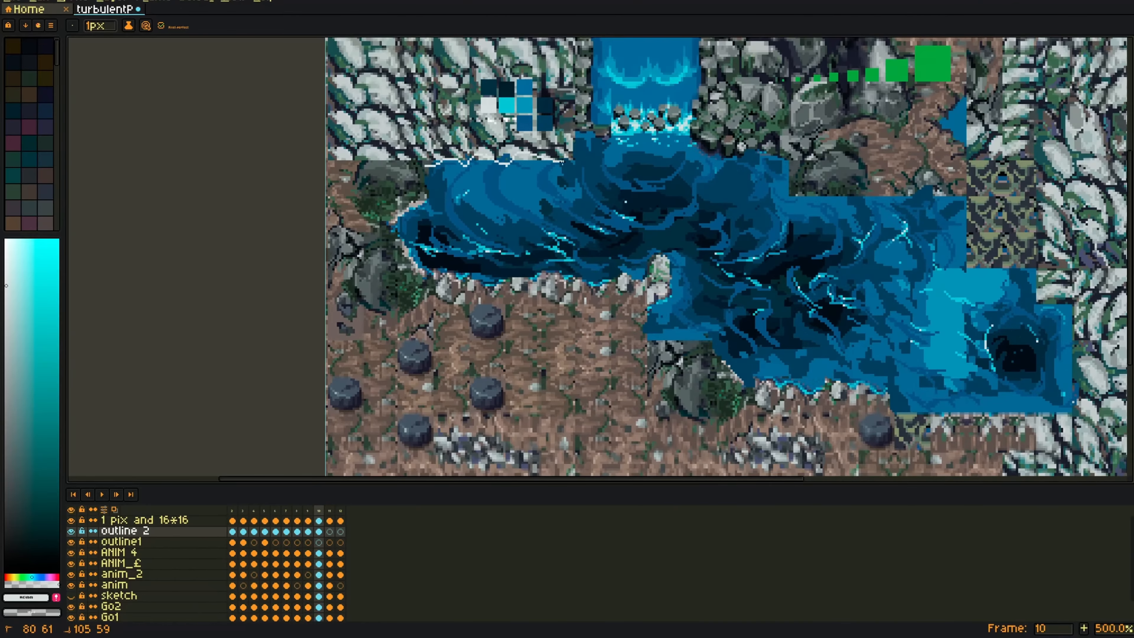
Step: Draw the upper-left shore outline in frames 11 and 12 and play back the animation
{"action": "key", "text": "Right"}
{"action": "key", "text": "Return"}
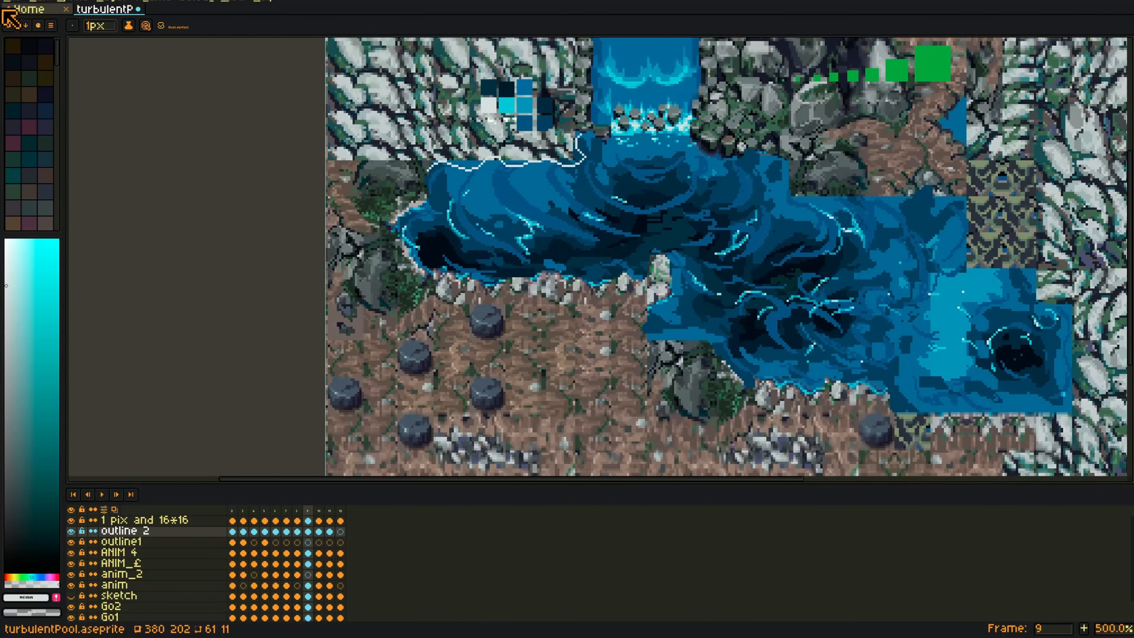
{"action": "key", "text": "Return"}
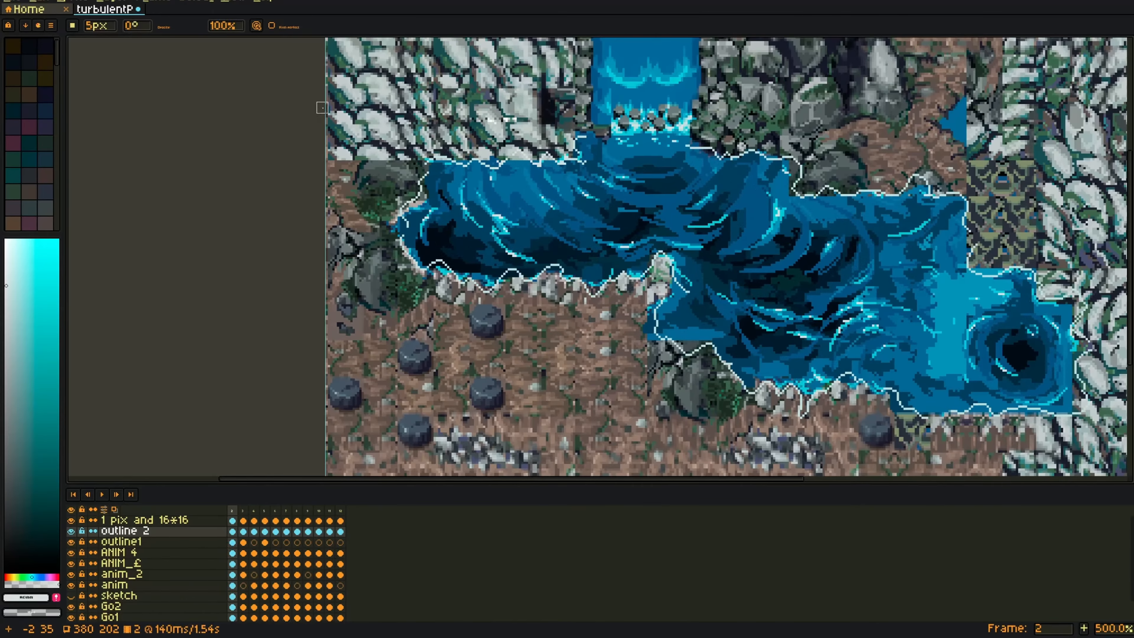
{"action": "key", "text": "Return"}
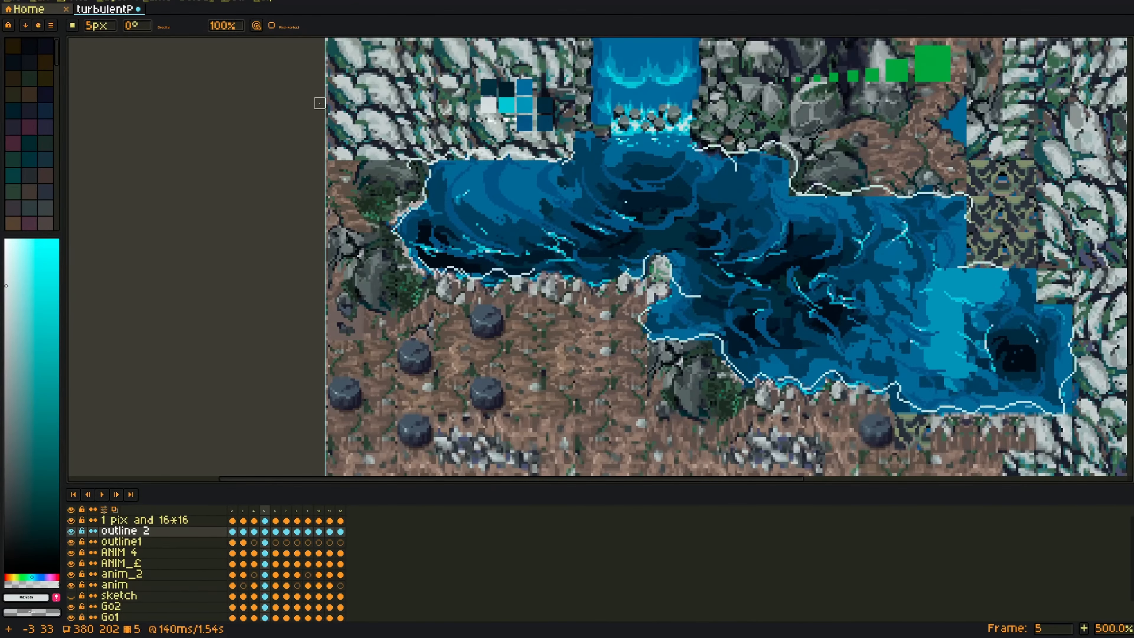
{"action": "key", "text": "Return"}
Step: Redraw the outline around the pool's north-western bank in the early frames, including the inward bend in frame 4
{"action": "key", "text": "b"}
{"action": "left_click_drag", "start_coordinate": [433, 155], "coordinate": [401, 201]}
{"action": "key", "text": "Right"}
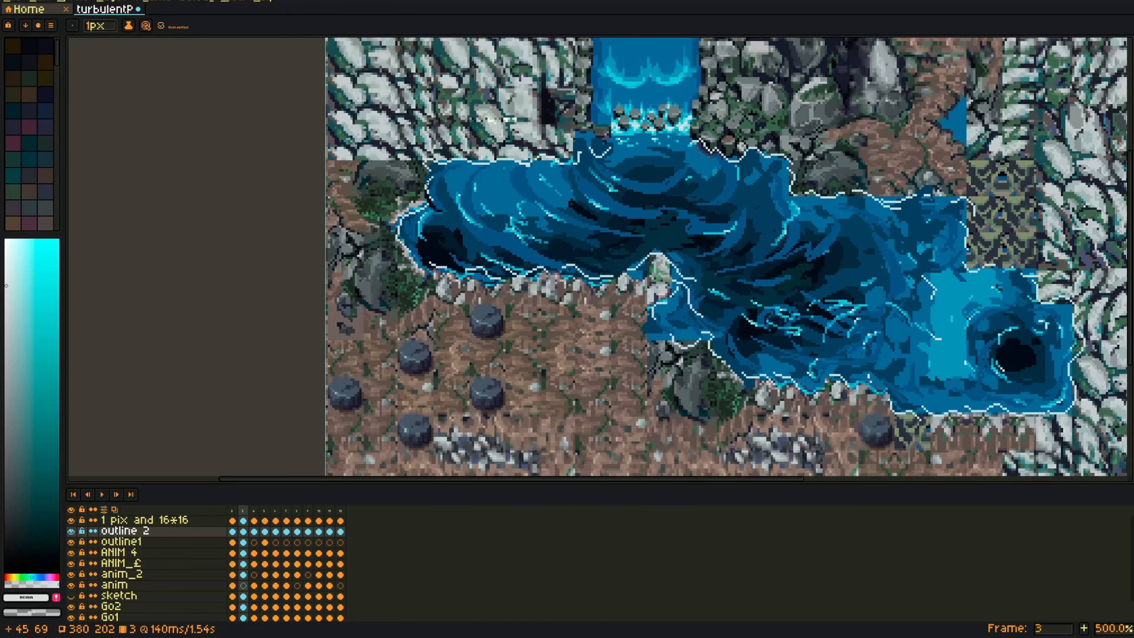
{"action": "key", "text": "Right"}
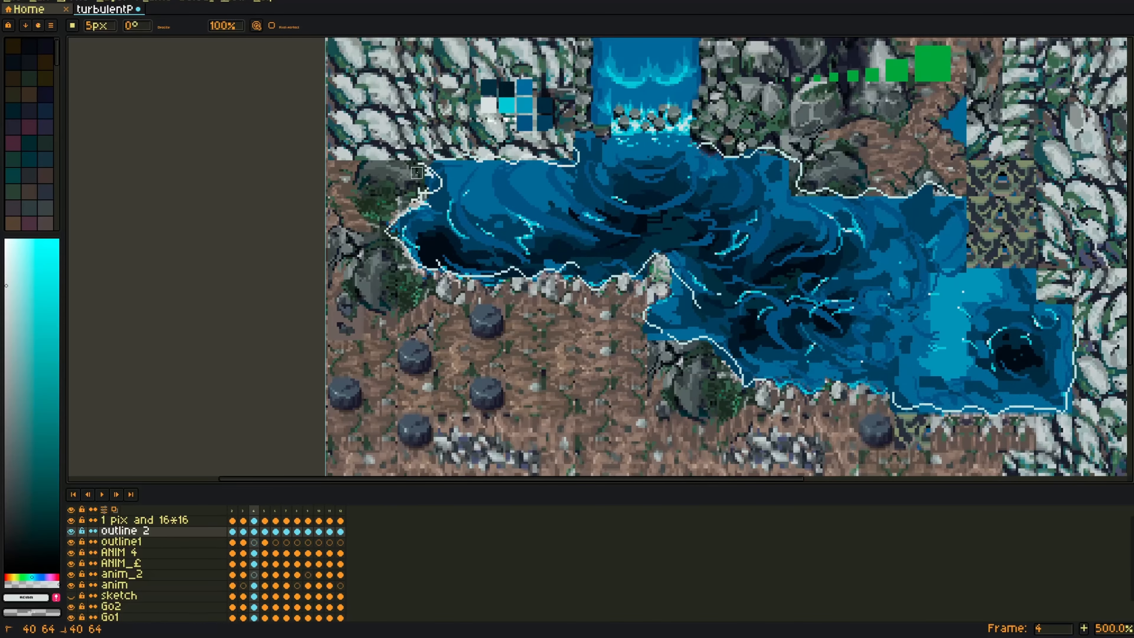
{"action": "mouse_move", "coordinate": [417, 172]}
{"action": "left_mouse_down"}
{"action": "mouse_move", "coordinate": [428, 193]}
{"action": "mouse_move", "coordinate": [446, 172]}
{"action": "mouse_move", "coordinate": [424, 172]}
{"action": "left_mouse_up"}
Step: Draw the outline around the rocky western bank in frames 7 to 11 on outline 2 and play back the animation
{"action": "key", "text": "Right"}
{"action": "key", "text": "Right"}
{"action": "key", "text": "Right"}
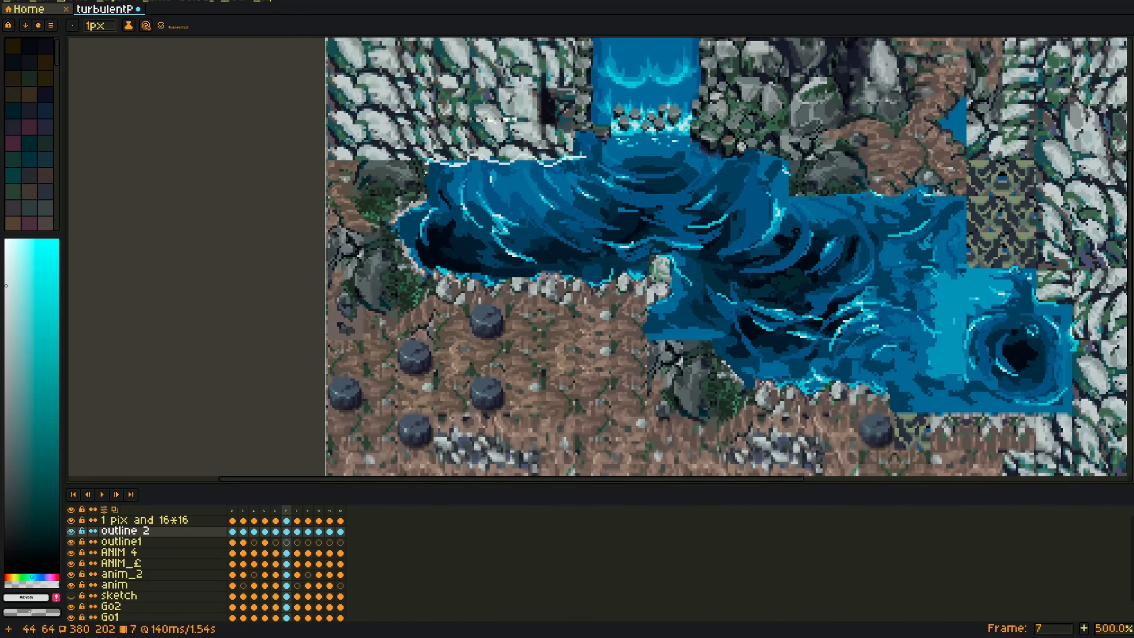
{"action": "key", "text": "Right"}
{"action": "key", "text": "Right"}
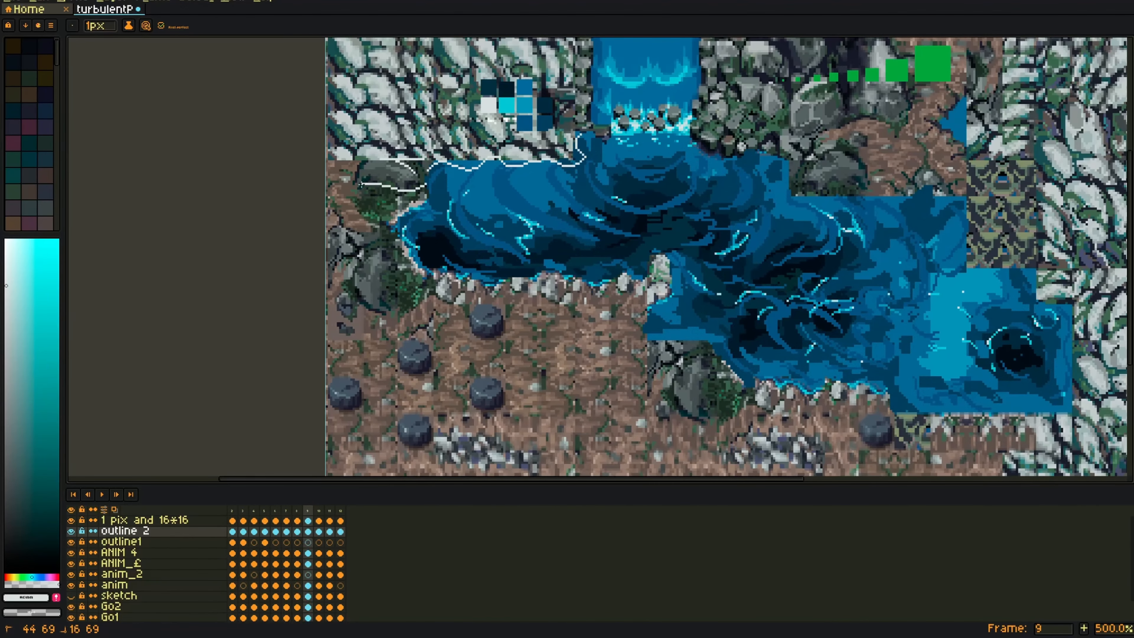
{"action": "key", "text": "Right"}
{"action": "key", "text": "Return"}
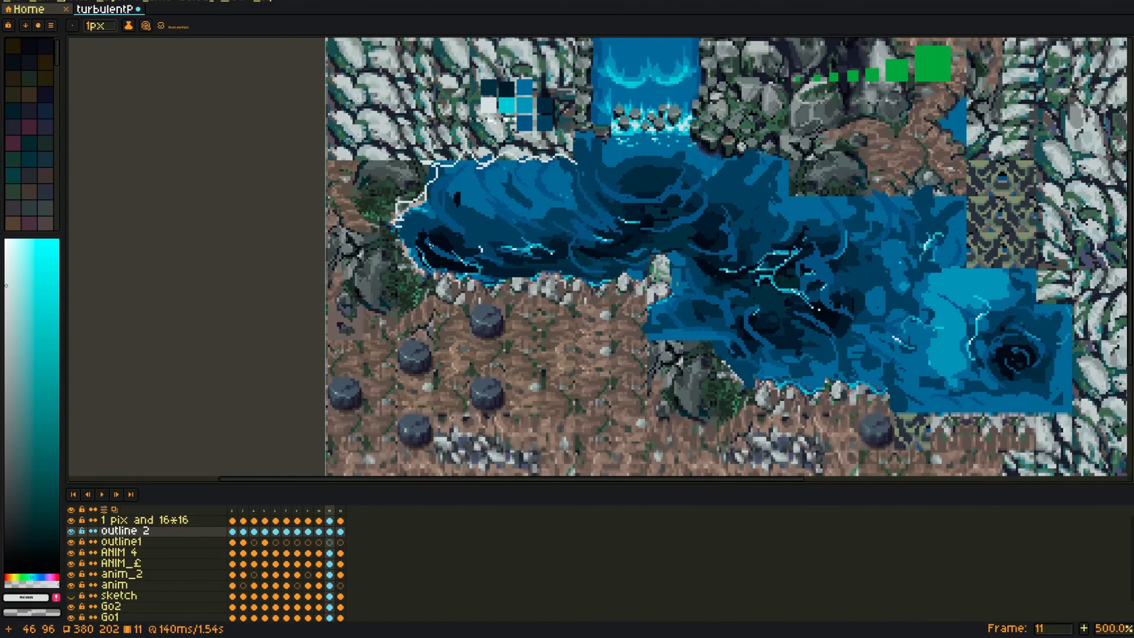
{"action": "key", "text": "Return"}
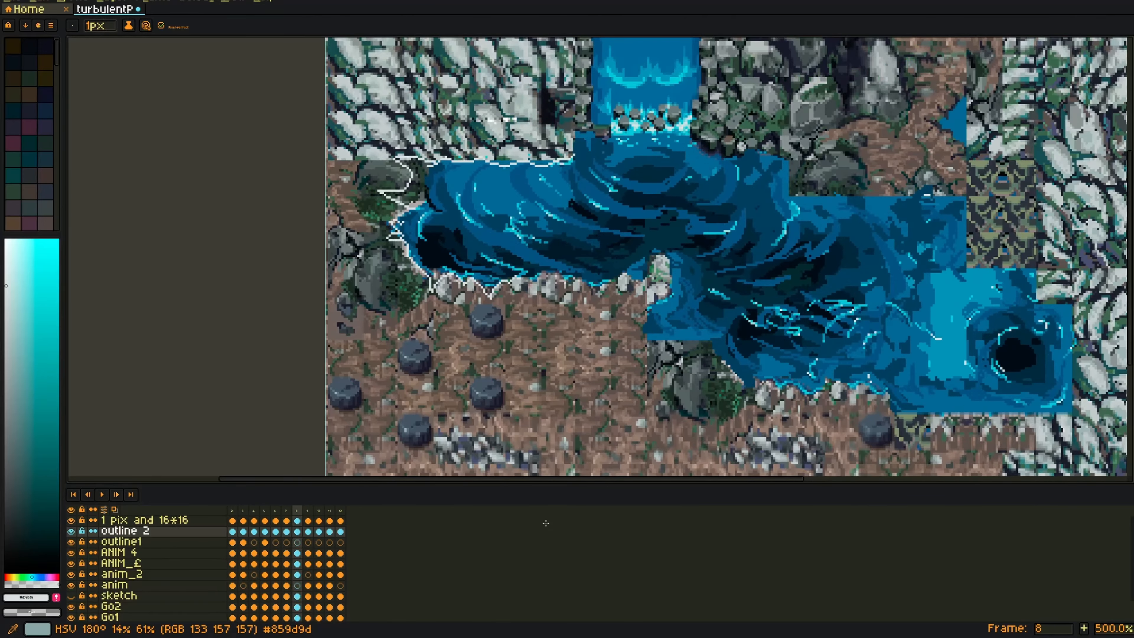
Step: Extend the outline along the pool's lower shore and past the central rock on outline 2 in frames 8 to 12
{"action": "key", "text": "Return"}
{"action": "key", "text": "Right"}
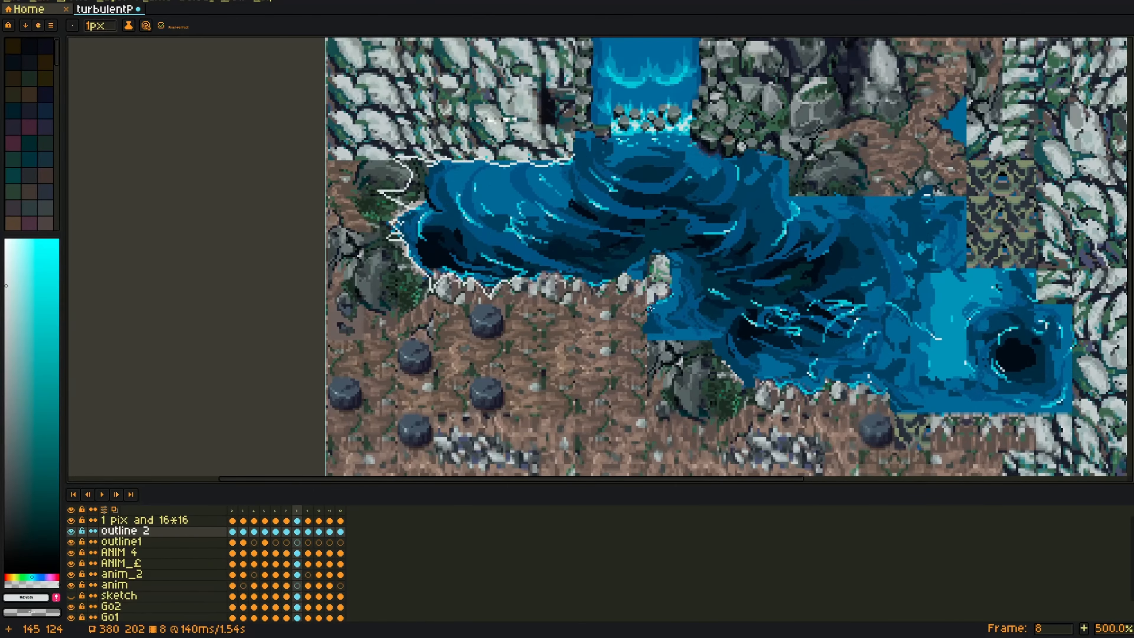
{"action": "key", "text": "Right"}
{"action": "key", "text": "Right"}
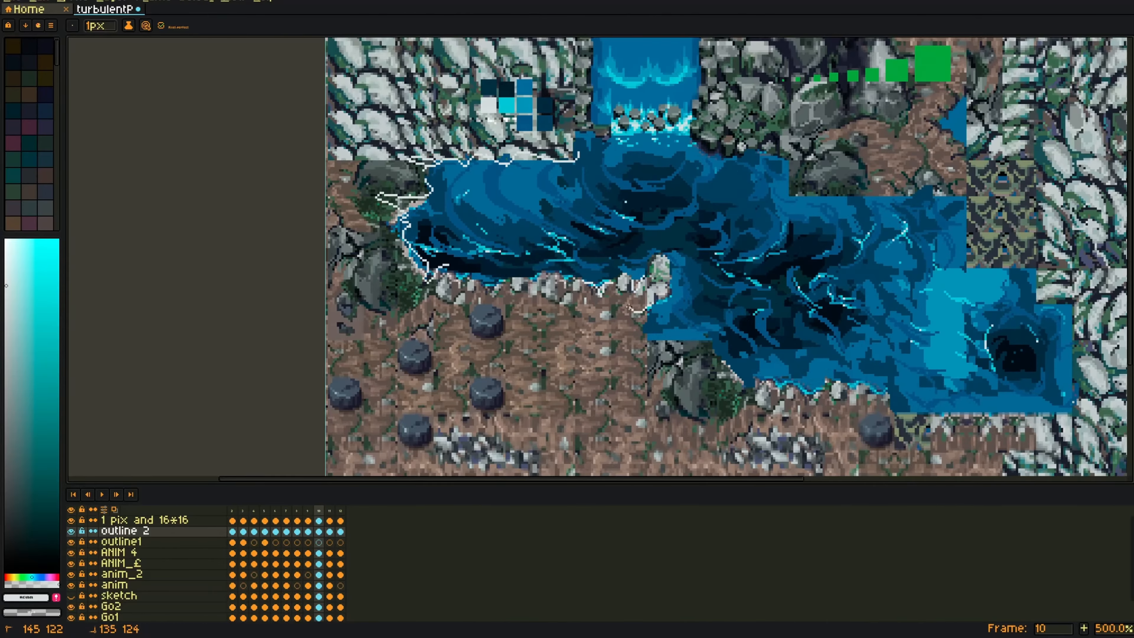
{"action": "key", "text": "Right"}
{"action": "key", "text": "Right"}
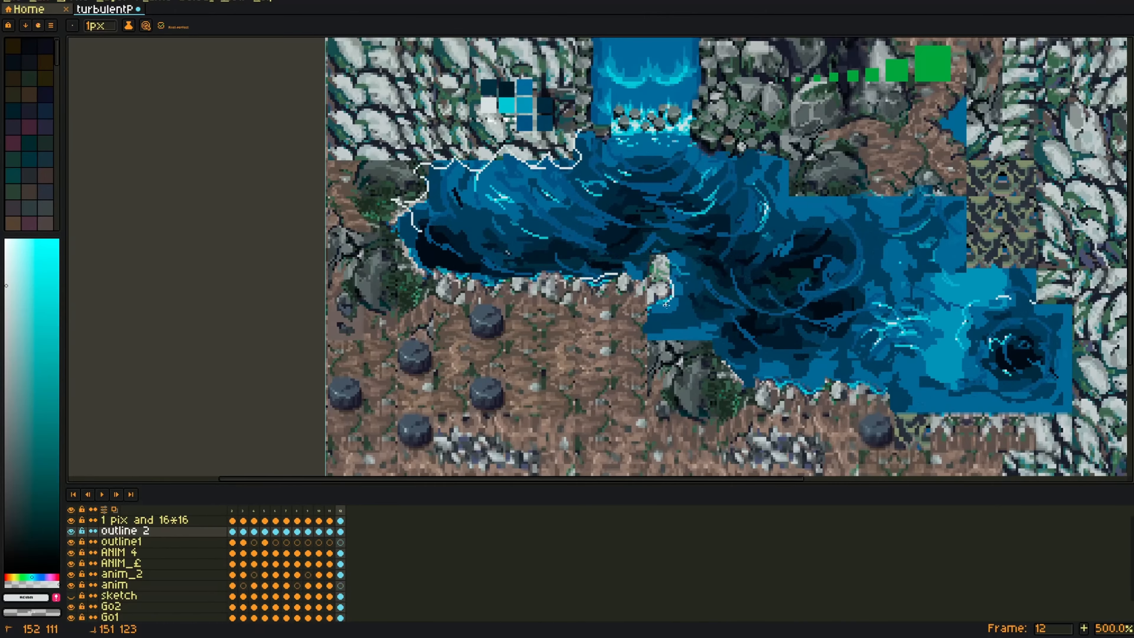
{"action": "key", "text": "Right"}
{"action": "key", "text": "Right"}
{"action": "key", "text": "Right"}
Step: Begin the outline on the pool's upper-right shore in frames 8 and 9, comparing it with frame 7
{"action": "left_click_drag", "start_coordinate": [920, 197], "coordinate": [937, 195]}
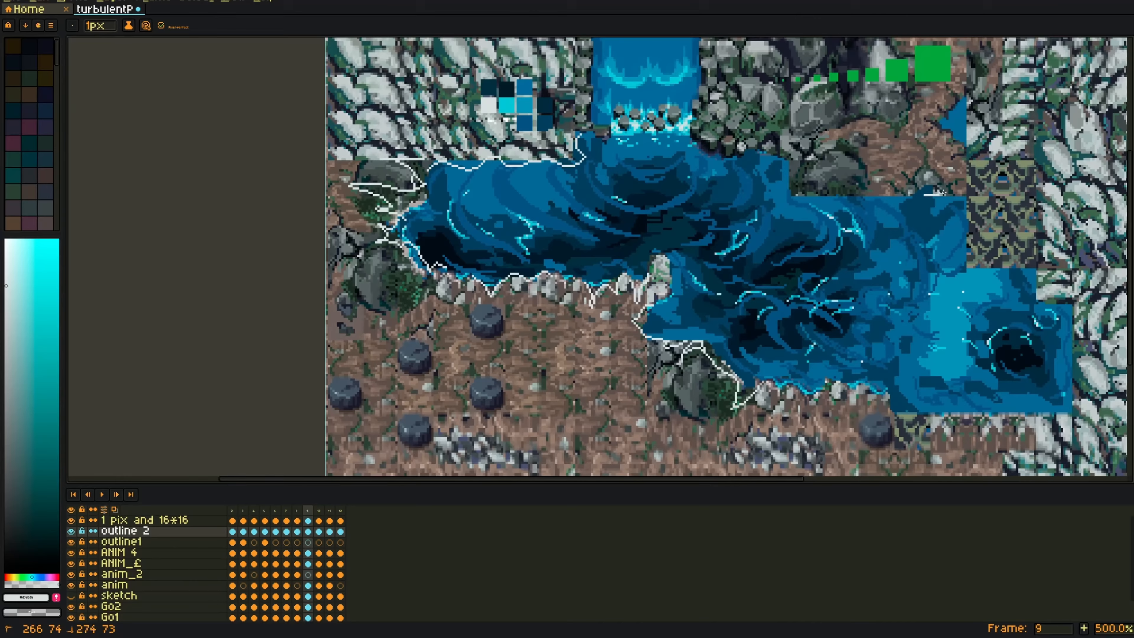
{"action": "key", "text": "Left"}
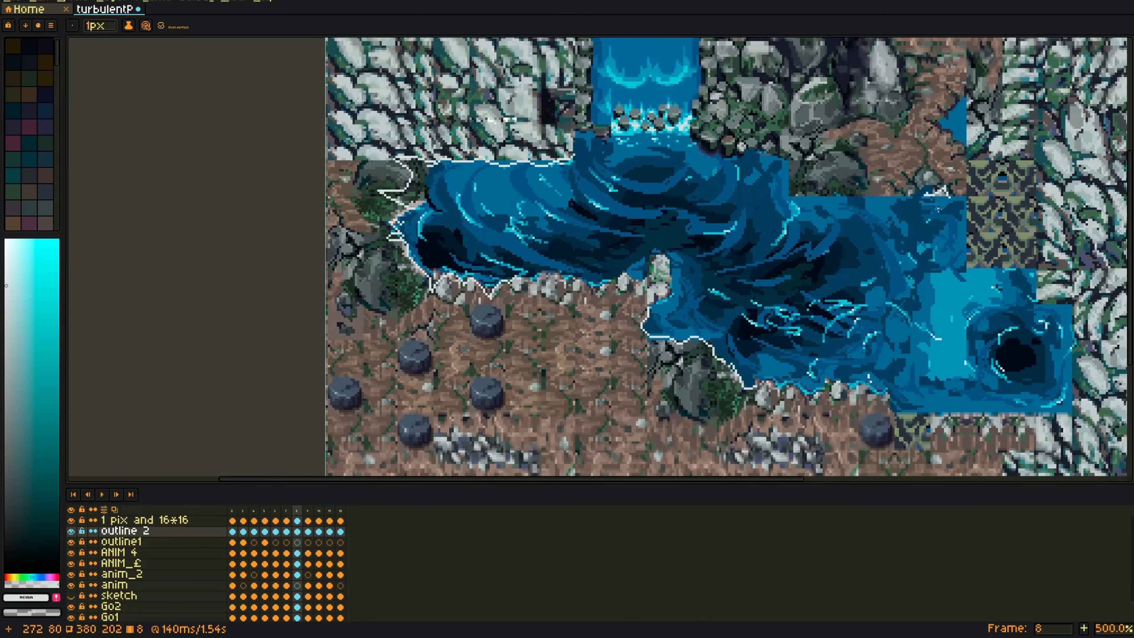
{"action": "key", "text": "Left"}
{"action": "key", "text": "Right"}
{"action": "key", "text": "Left"}
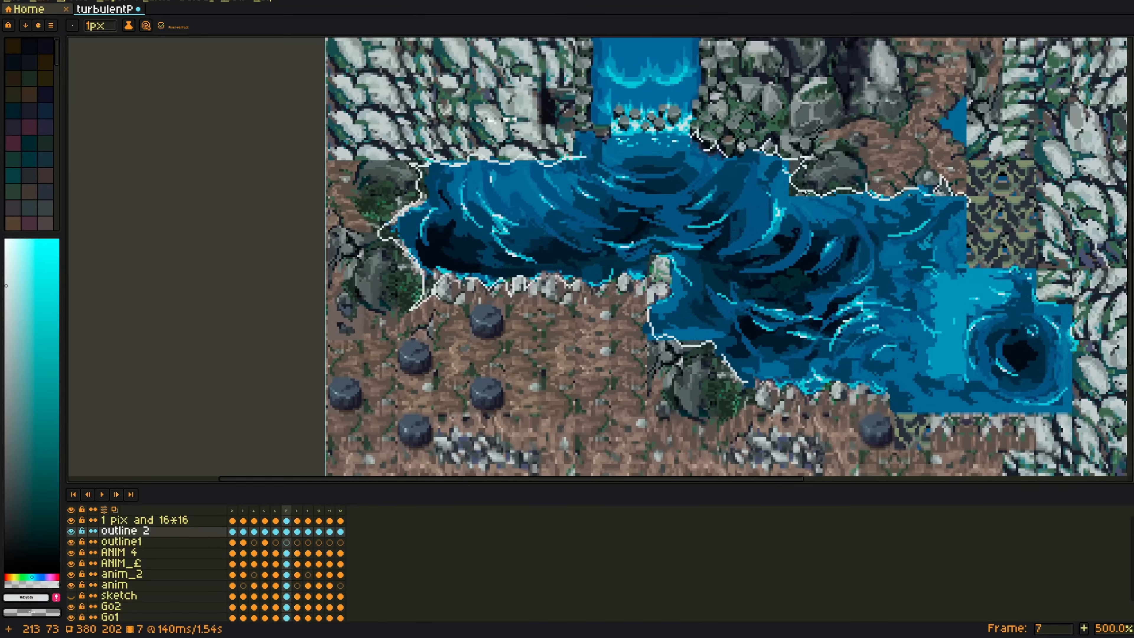
Step: Draw the outline in frame 9 from beside the waterfall along the upper-right shore to the eastern corner
{"action": "key", "text": "Right"}
{"action": "key", "text": "Right"}
{"action": "mouse_move", "coordinate": [723, 155]}
{"action": "left_mouse_down"}
{"action": "mouse_move", "coordinate": [775, 150]}
{"action": "mouse_move", "coordinate": [826, 191]}
{"action": "left_mouse_up"}
{"action": "key", "text": "Left"}
{"action": "key", "text": "Right"}
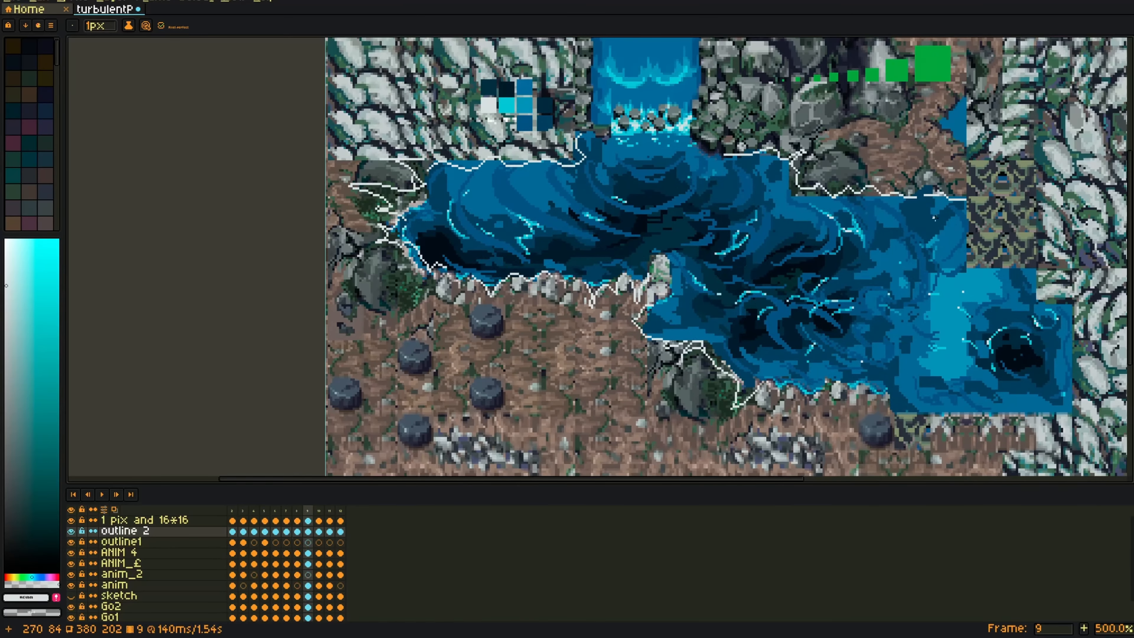
Step: Draw the upper-right shore outline in frames 10, 11 and 12, flipping back through the frames to check the motion
{"action": "key", "text": "Right"}
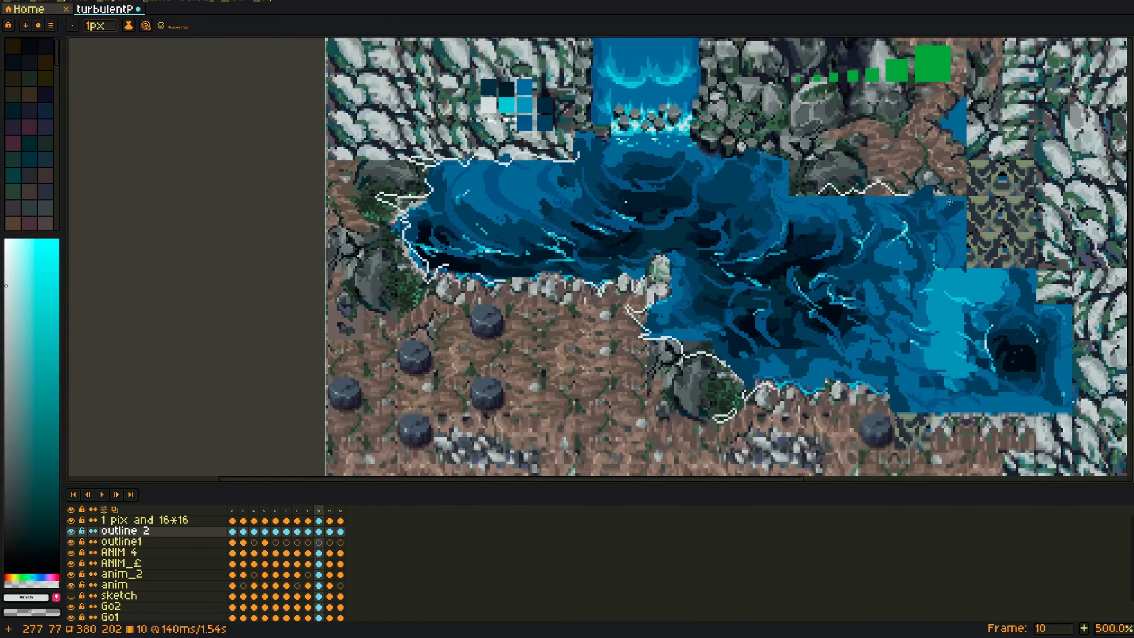
{"action": "key", "text": "Right"}
{"action": "key", "text": "Right"}
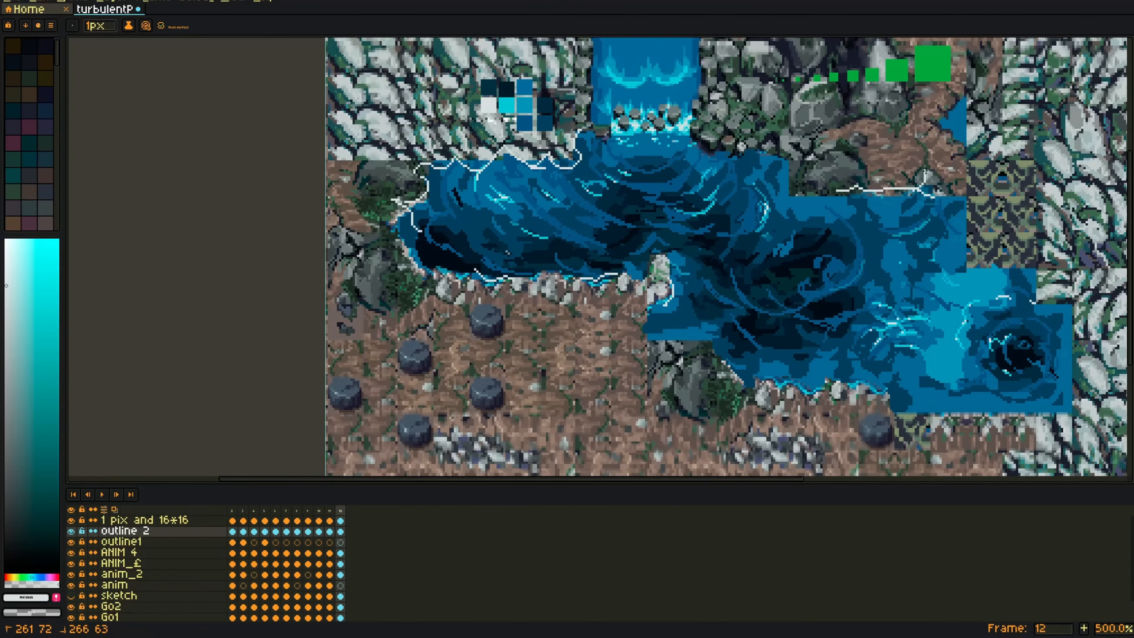
{"action": "key", "text": "Right"}
{"action": "key", "text": "Left"}
{"action": "key", "text": "Left"}
{"action": "key", "text": "Left"}
{"action": "key", "text": "Left"}
{"action": "key", "text": "Left"}
Step: Complete the upper-right shore outline in frame 8 from the waterfall to the east, checking it against frames 9 to 11
{"action": "key", "text": "Left"}
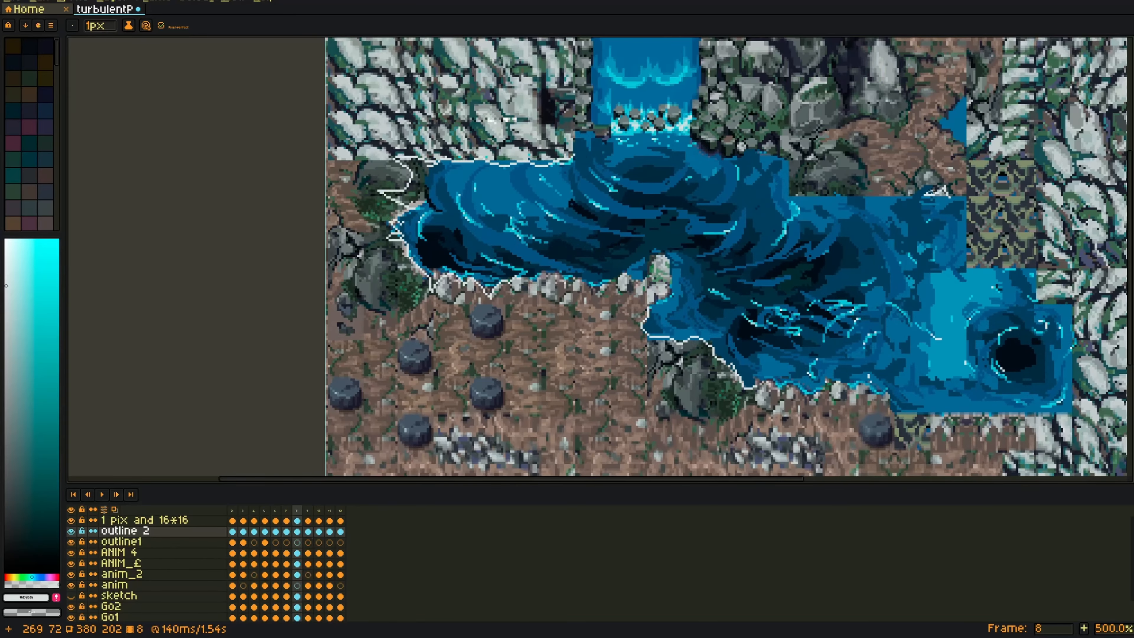
{"action": "key", "text": "Right"}
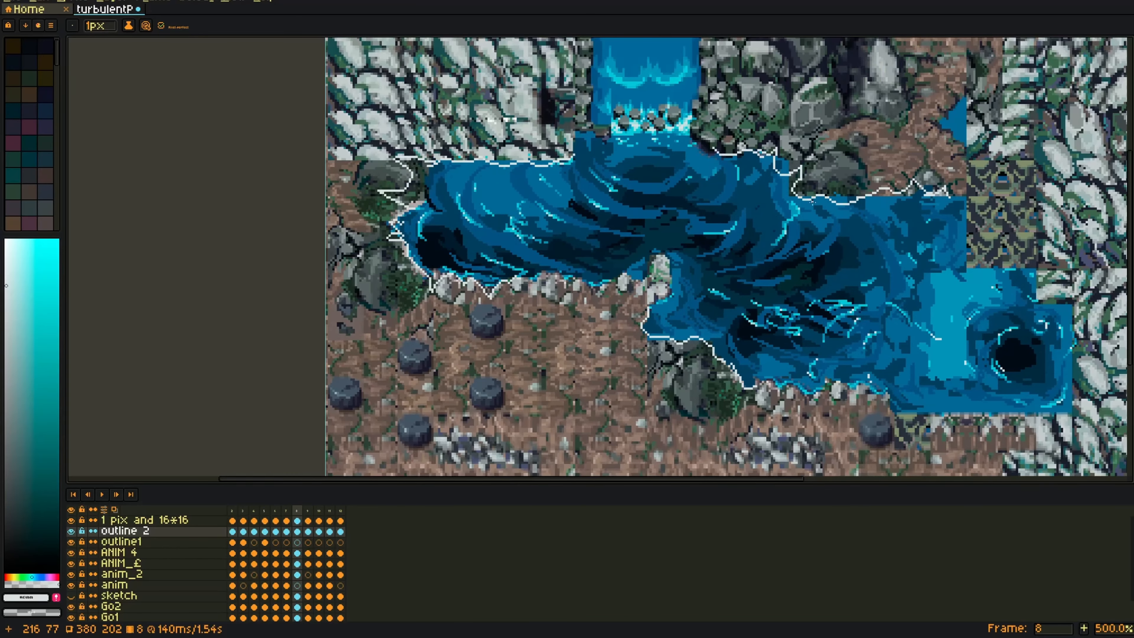
{"action": "key", "text": "Right"}
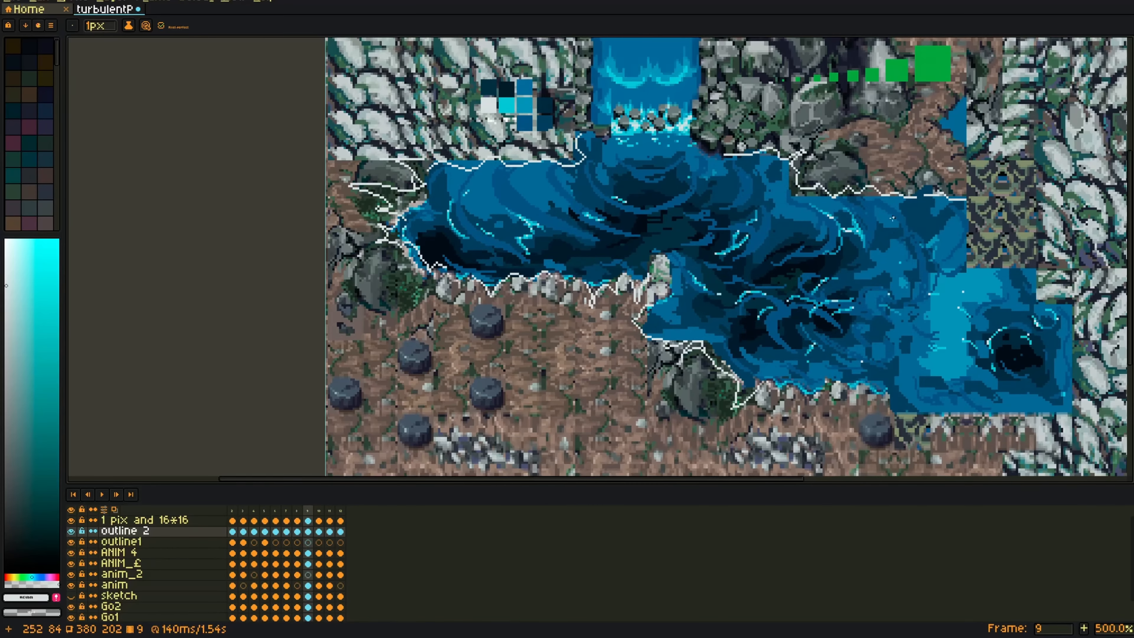
{"action": "key", "text": "Right"}
{"action": "key", "text": "Right"}
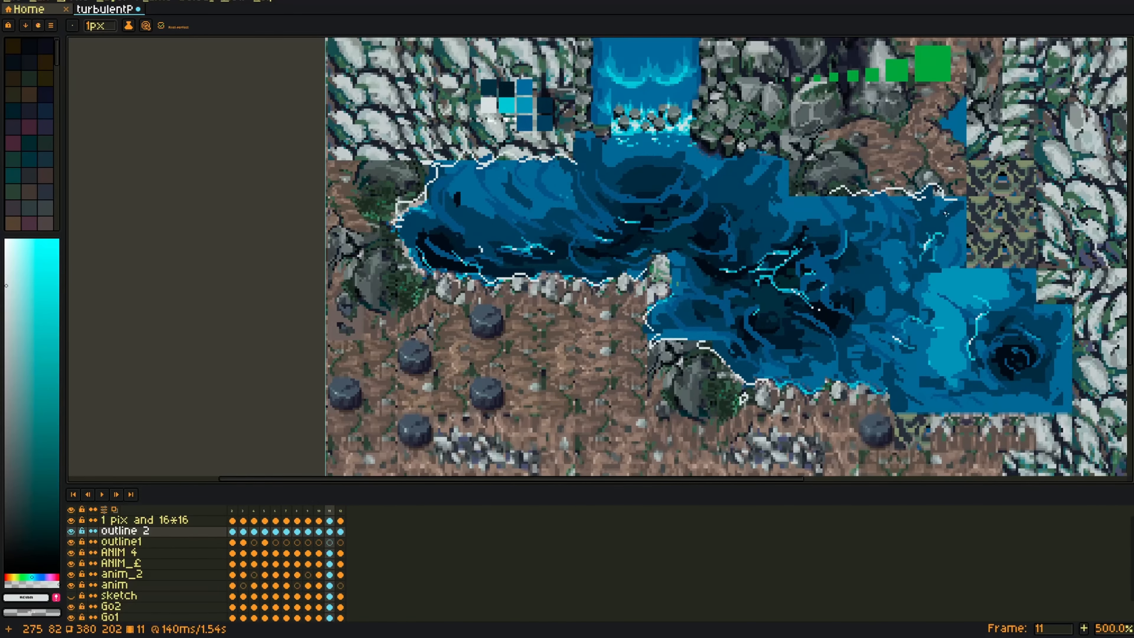
Step: Redraw the upper-right shore outline and its small peak in frame 12, flipping through frames 9 to 12 to match the motion
{"action": "key", "text": "Right"}
{"action": "key", "text": "Left"}
{"action": "key", "text": "Left"}
{"action": "key", "text": "Left"}
{"action": "key", "text": "Right"}
{"action": "key", "text": "Right"}
{"action": "key", "text": "Right"}
{"action": "left_click_drag", "start_coordinate": [837, 191], "coordinate": [931, 196]}
{"action": "key", "text": "Left"}
{"action": "key", "text": "Right"}
{"action": "mouse_move", "coordinate": [914, 191]}
{"action": "left_mouse_down"}
{"action": "mouse_move", "coordinate": [951, 188]}
{"action": "mouse_move", "coordinate": [974, 242]}
{"action": "mouse_move", "coordinate": [944, 219]}
{"action": "mouse_move", "coordinate": [928, 182]}
{"action": "left_mouse_up"}
Step: Flip through frames 11 to 6 and clean up the outline around the eastern pool with the Eraser
{"action": "key", "text": "Left"}
{"action": "key", "text": "Right"}
{"action": "key", "text": "Right"}
{"action": "key", "text": "e"}
{"action": "key", "text": "Right"}
{"action": "key", "text": "Right"}
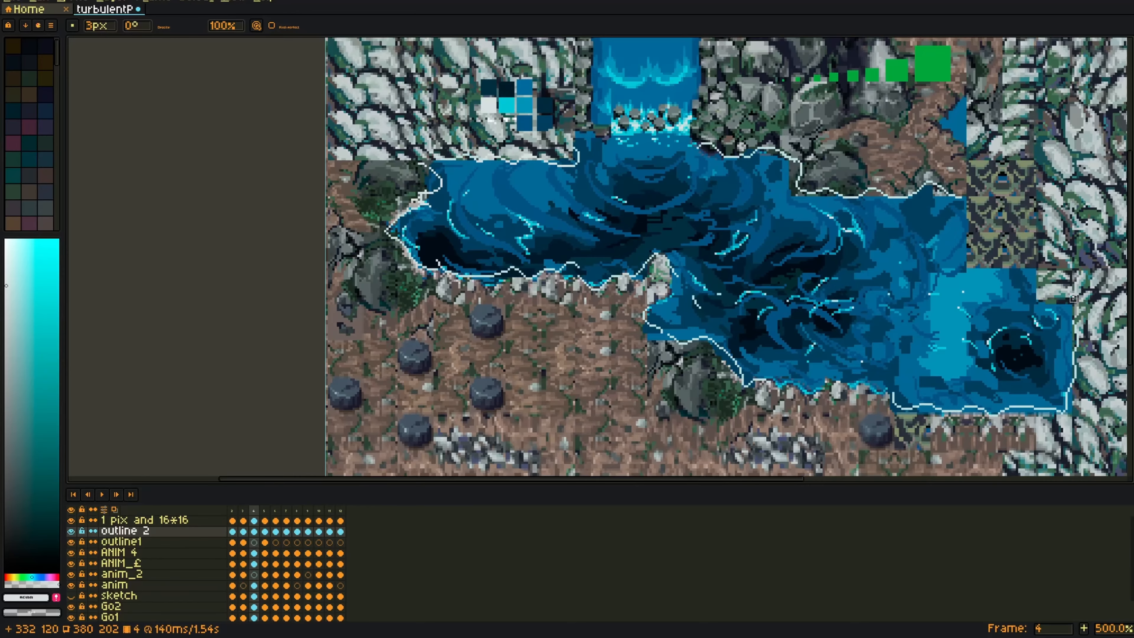
{"action": "key", "text": "Right"}
{"action": "key", "text": "Right"}
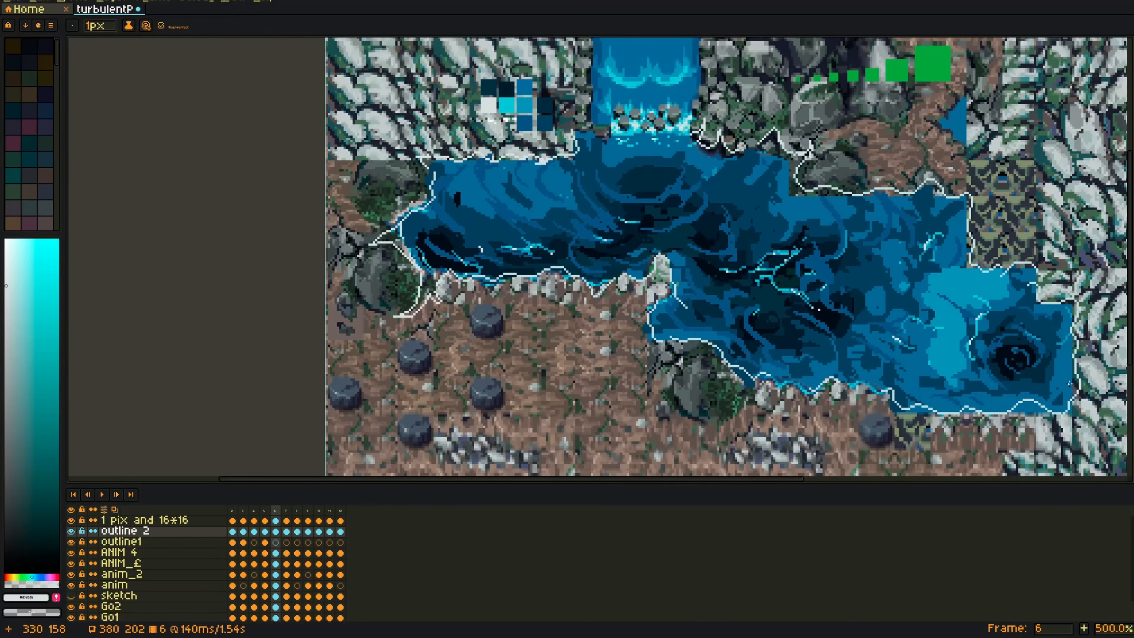
Step: Draw the outline along the pool's eastern edge in frames 7 and 8, comparing it with frame 6
{"action": "key", "text": "Right"}
{"action": "key", "text": "Left"}
{"action": "key", "text": "Right"}
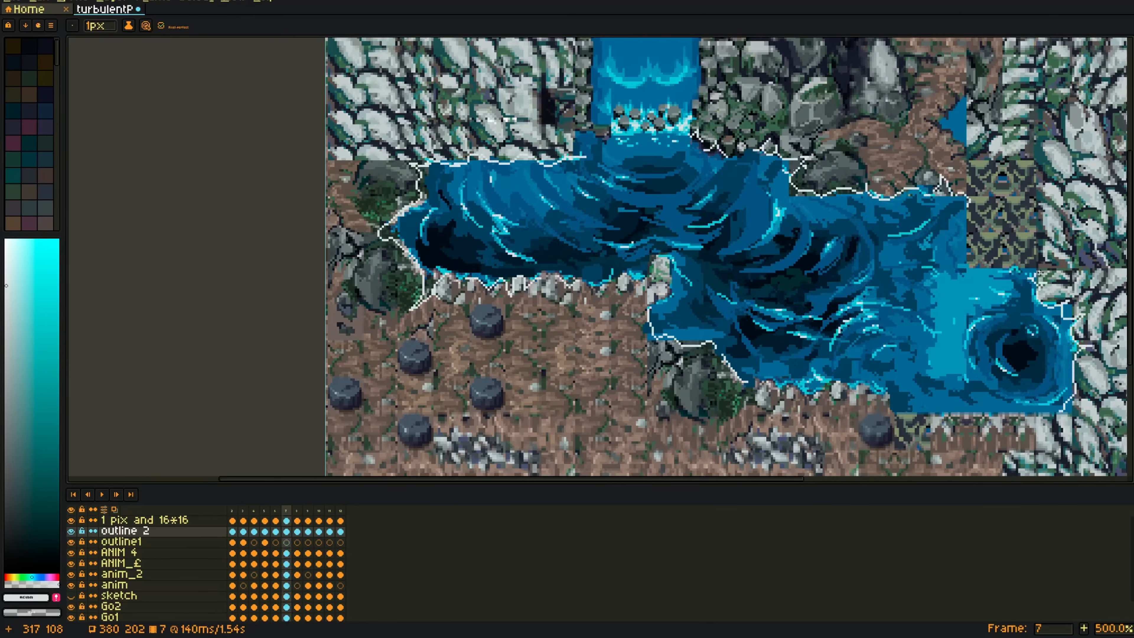
{"action": "key", "text": "Right"}
{"action": "key", "text": "Left"}
{"action": "key", "text": "Left"}
{"action": "key", "text": "Right"}
{"action": "key", "text": "Right"}
{"action": "mouse_move", "coordinate": [1071, 382]}
{"action": "left_mouse_down"}
{"action": "mouse_move", "coordinate": [1077, 328]}
{"action": "mouse_move", "coordinate": [1074, 395]}
{"action": "left_mouse_up"}
{"action": "key", "text": "Right"}
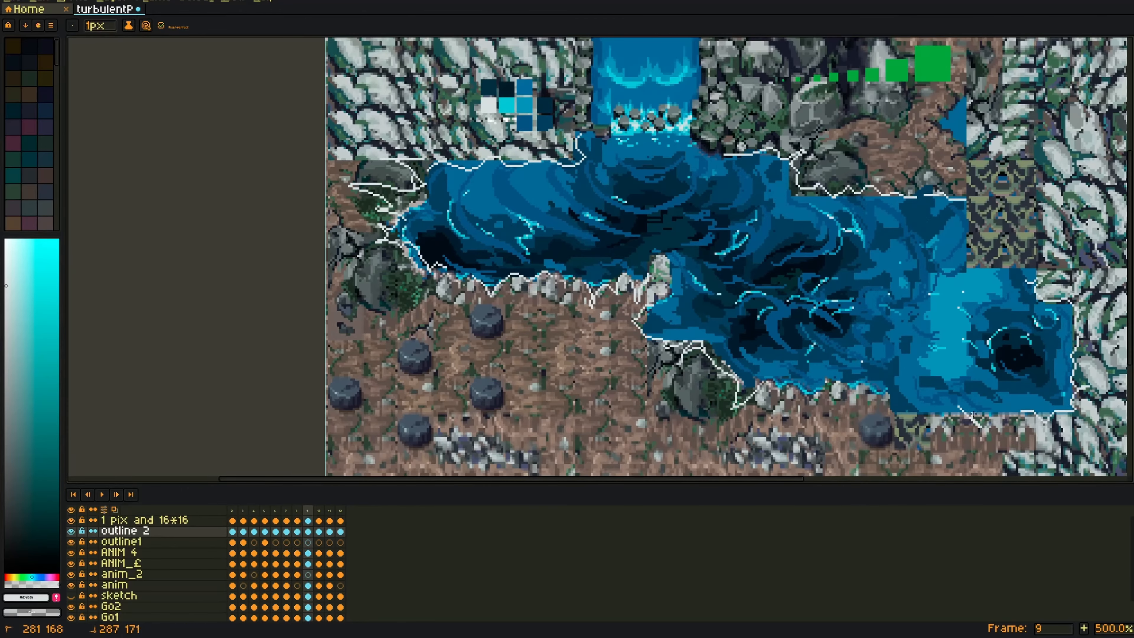
Step: Draw the eastern and lower-right shore outline in frame 9, checking it against the preceding frames
{"action": "key", "text": "Left"}
{"action": "key", "text": "Left"}
{"action": "key", "text": "Left"}
{"action": "key", "text": "Right"}
{"action": "key", "text": "Right"}
{"action": "key", "text": "Right"}
{"action": "key", "text": "Right"}
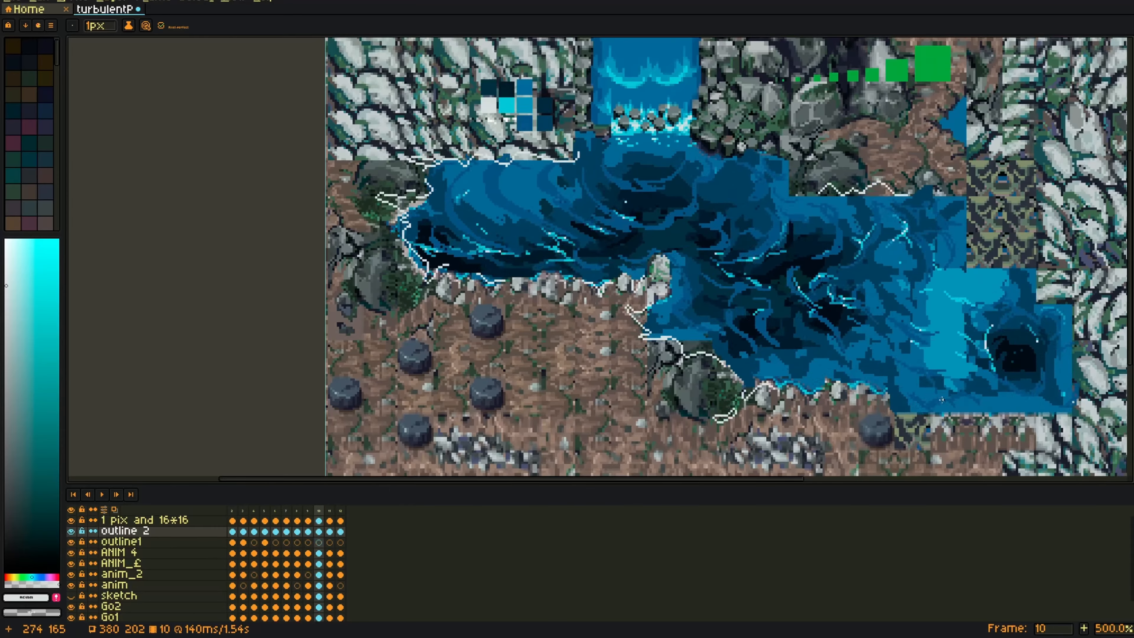
Step: Draw the outline from the lower-right shore around the eastern whirlpool in frame 10, comparing it with frames 8 and 9
{"action": "key", "text": "Left"}
{"action": "key", "text": "Left"}
{"action": "key", "text": "Right"}
{"action": "key", "text": "Right"}
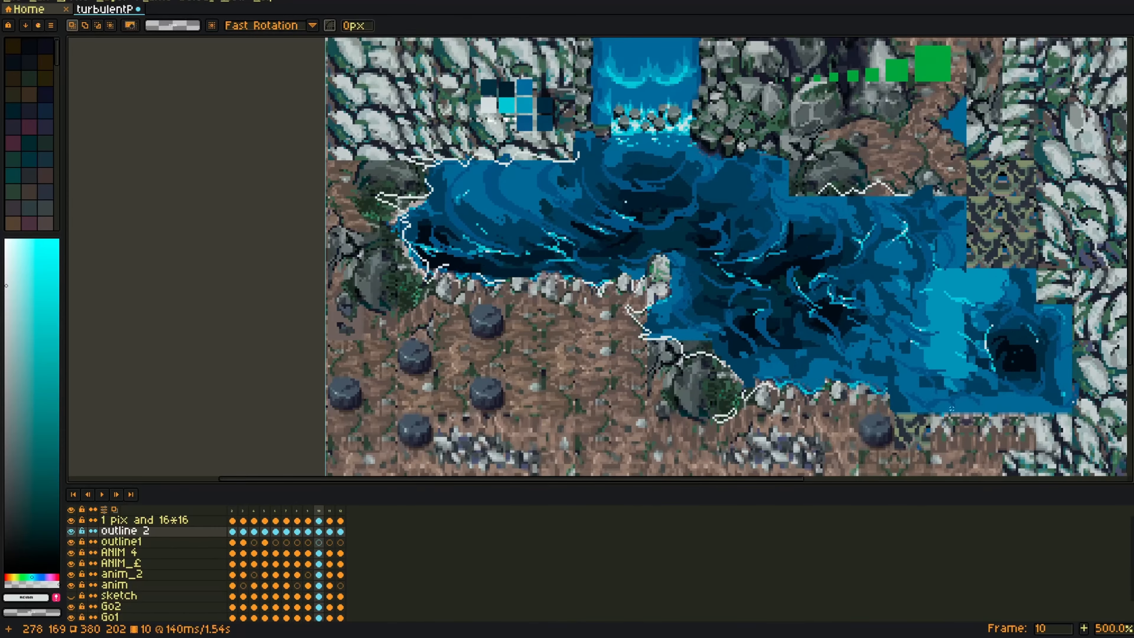
{"action": "key", "text": "Left"}
{"action": "key", "text": "Left"}
{"action": "key", "text": "Right"}
{"action": "key", "text": "Right"}
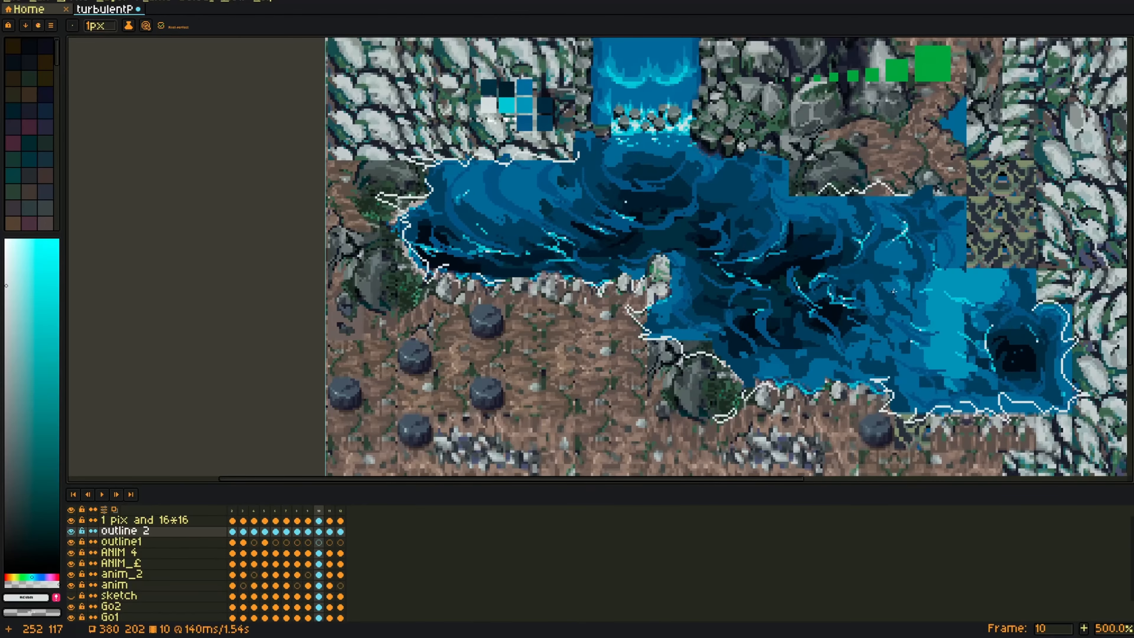
Step: Draw the outline around the eastern whirlpool and along the lower-right shore in frame 11, matching it to frame 10
{"action": "key", "text": "Left"}
{"action": "key", "text": "Right"}
{"action": "key", "text": "Right"}
{"action": "left_click_drag", "start_coordinate": [1034, 305], "coordinate": [1051, 339]}
{"action": "key", "text": "Left"}
{"action": "key", "text": "Right"}
{"action": "left_click_drag", "start_coordinate": [1004, 413], "coordinate": [1045, 404]}
{"action": "key", "text": "Right"}
{"action": "key", "text": "Left"}
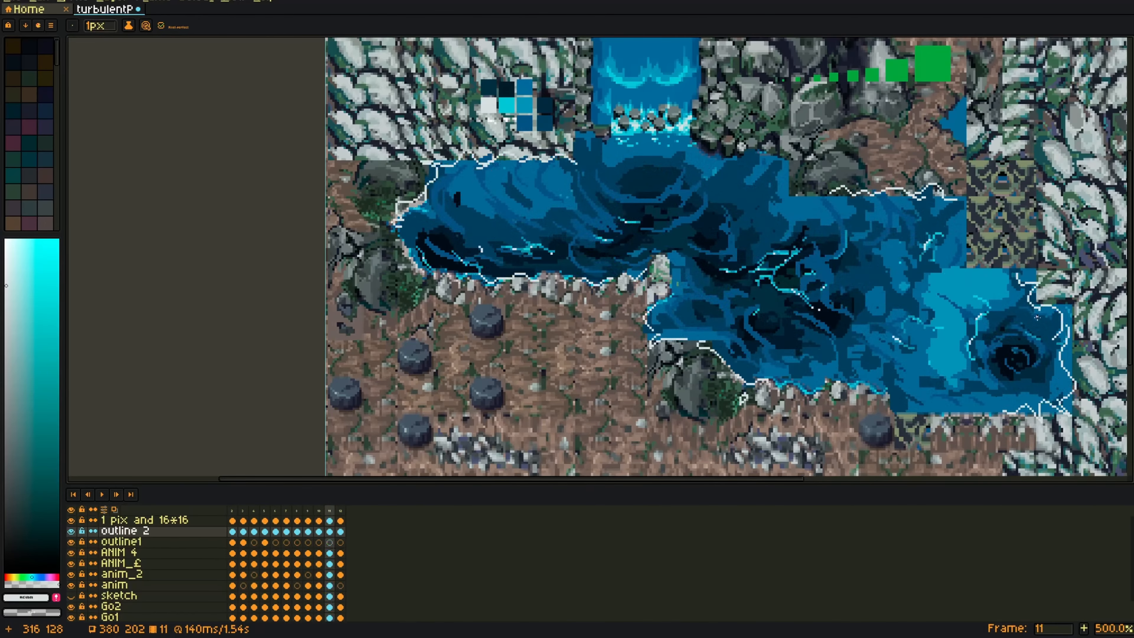
Step: Draw the eastern shore outline in frame 12 and extend the outline at the north-east corner in frame 5
{"action": "key", "text": "Right"}
{"action": "key", "text": "Right"}
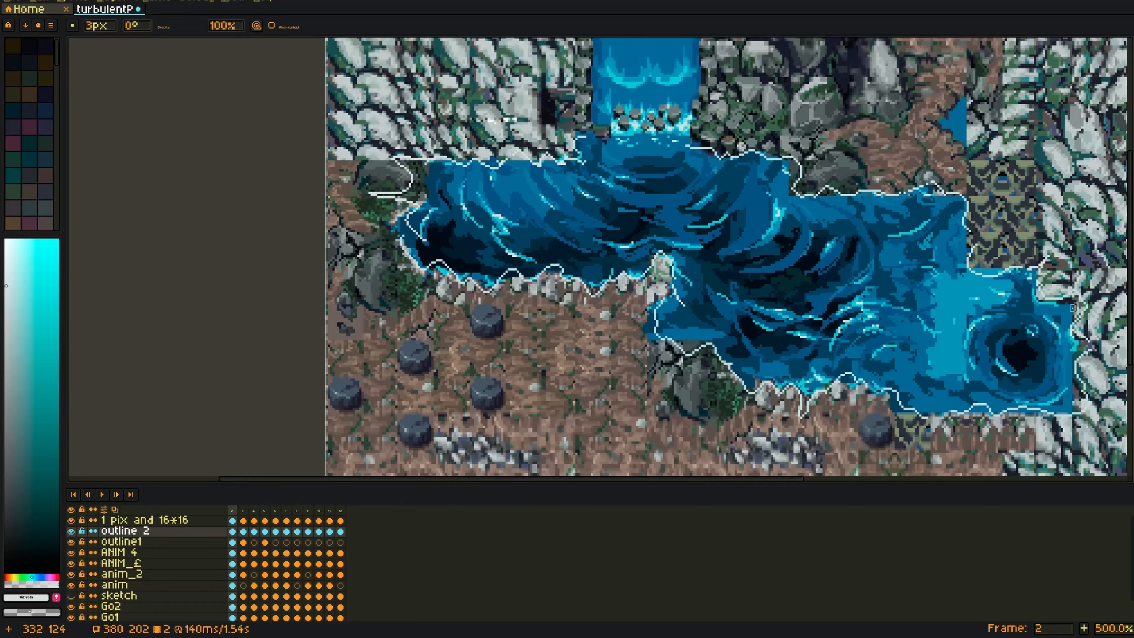
{"action": "key", "text": "Right"}
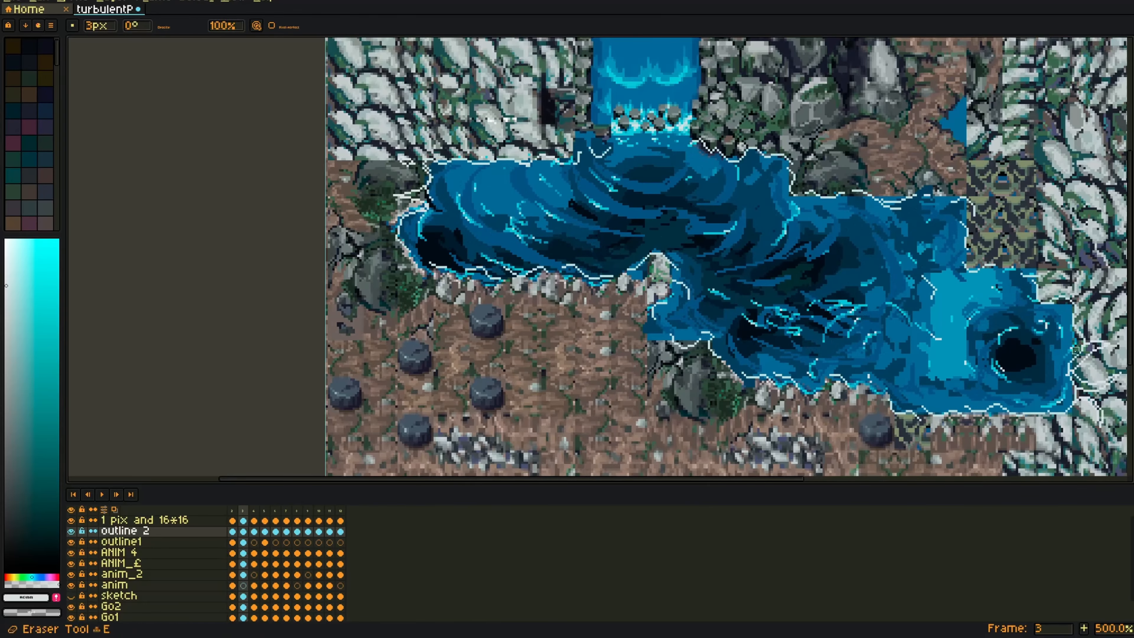
{"action": "key", "text": "Right"}
{"action": "key", "text": "Right"}
{"action": "key", "text": "b"}
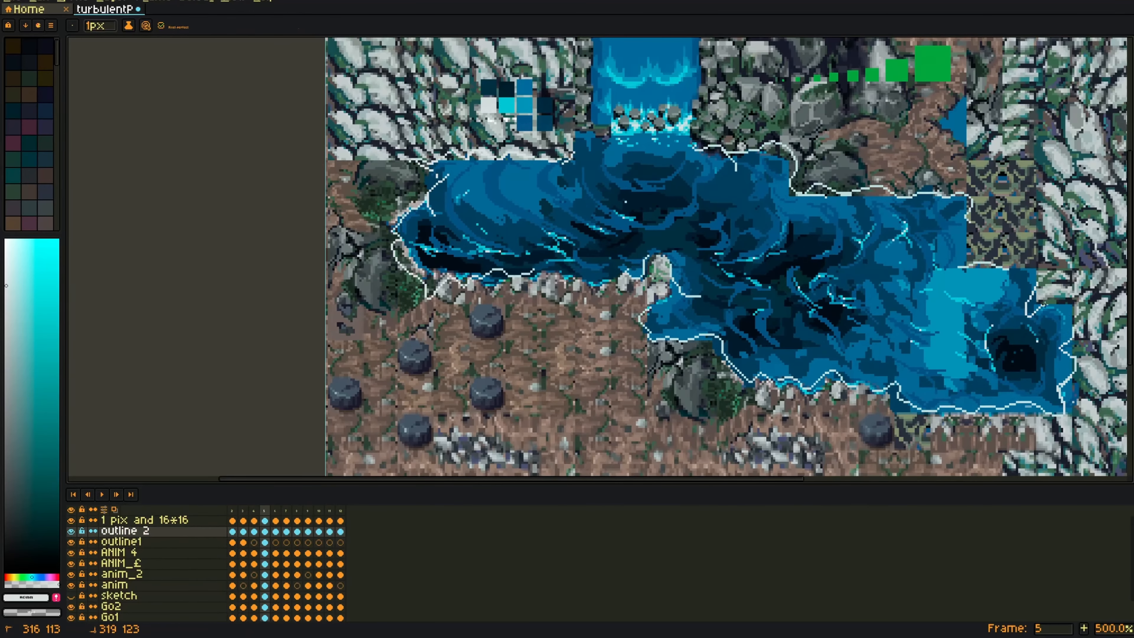
{"action": "left_click_drag", "start_coordinate": [1042, 304], "coordinate": [1040, 270]}
Step: Hide the "1 pix and 16*16" layer and save the file
{"action": "key", "text": "Right"}
{"action": "key", "text": "Right"}
{"action": "key", "text": "Right"}
{"action": "key", "text": "Right"}
{"action": "key", "text": "Right"}
{"action": "key", "text": "Right"}
{"action": "key", "text": "Right"}
{"action": "left_click", "coordinate": [71, 520]}
{"action": "key", "text": "ctrl+s"}
Step: Play the animation zoomed out to examine the motion of the complete shoreline outline
{"action": "key", "text": "Return"}
{"action": "scroll", "coordinate": [238, 369], "scroll_direction": "down", "scroll_amount": 3}
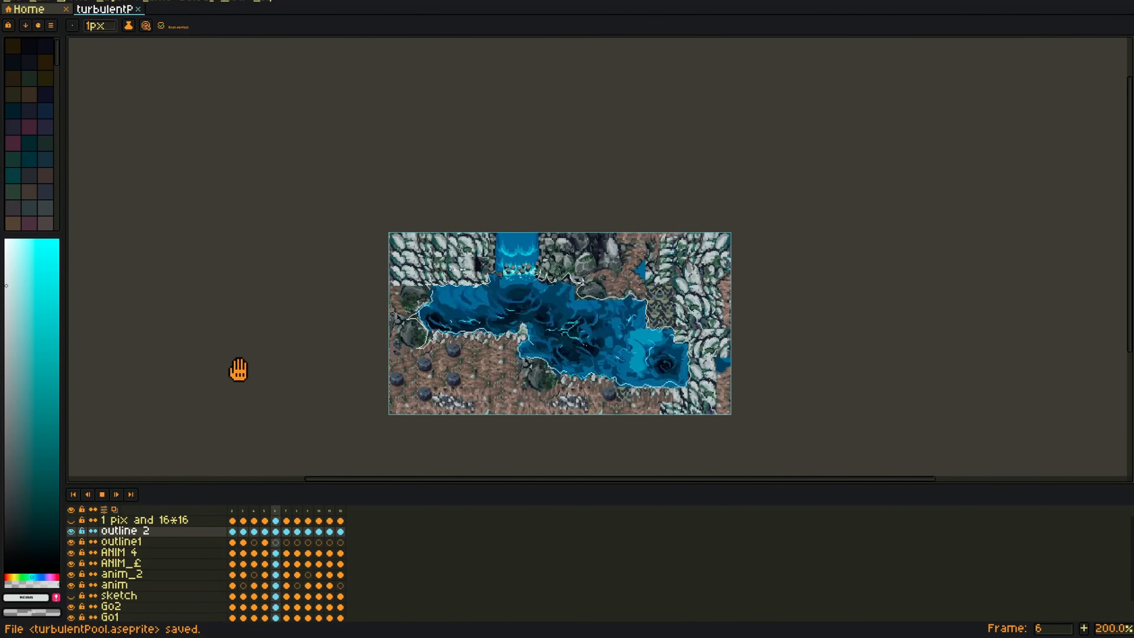
{"action": "key", "text": "Return"}
Step: Add outline splash strokes beside the large rock on the lower shore in the frames from 9 through 12 and 2
{"action": "key", "text": "Right"}
{"action": "scroll", "coordinate": [253, 360], "scroll_direction": "up", "scroll_amount": 2}
{"action": "key", "text": "Left"}
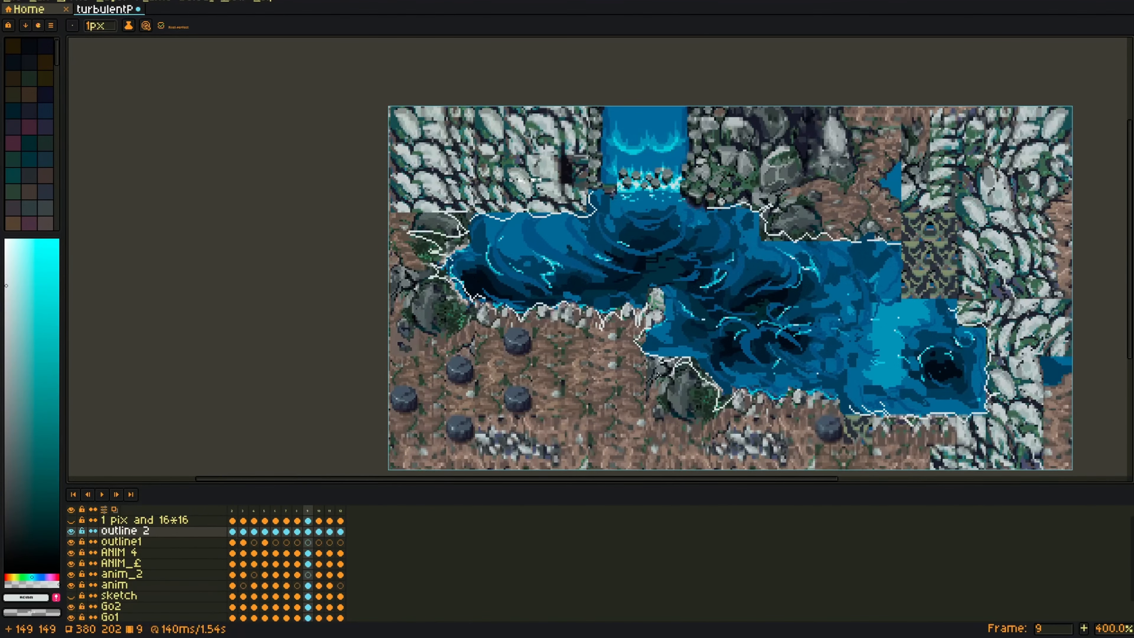
{"action": "key", "text": "Right"}
{"action": "key", "text": "Right"}
{"action": "key", "text": "Right"}
{"action": "key", "text": "Right"}
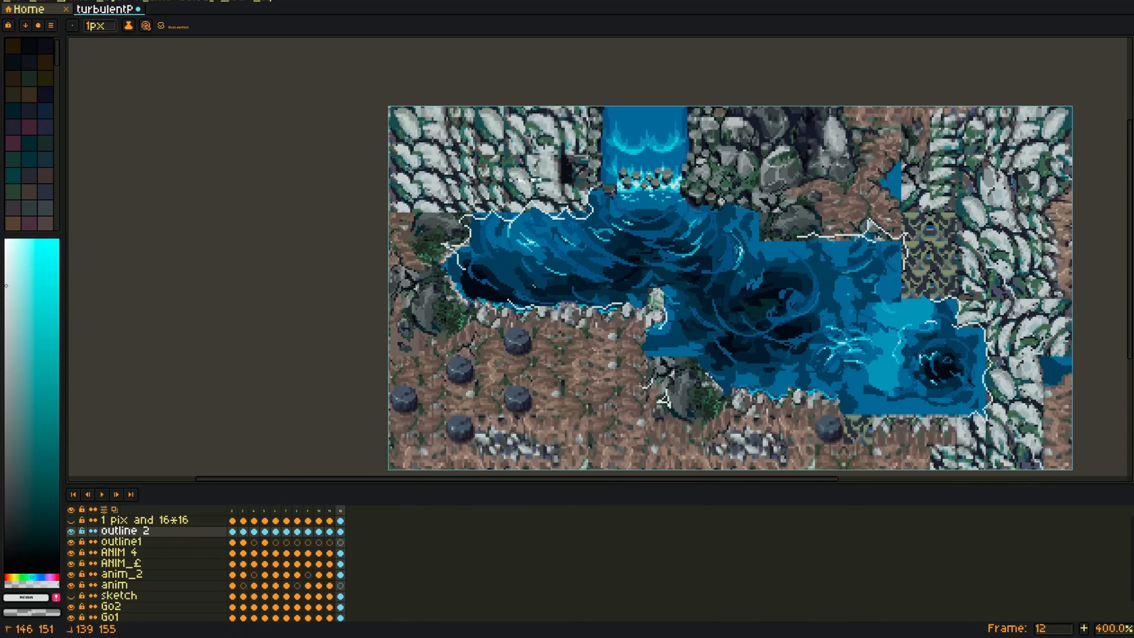
{"action": "key", "text": "Left"}
{"action": "key", "text": "Right"}
{"action": "key", "text": "Right"}
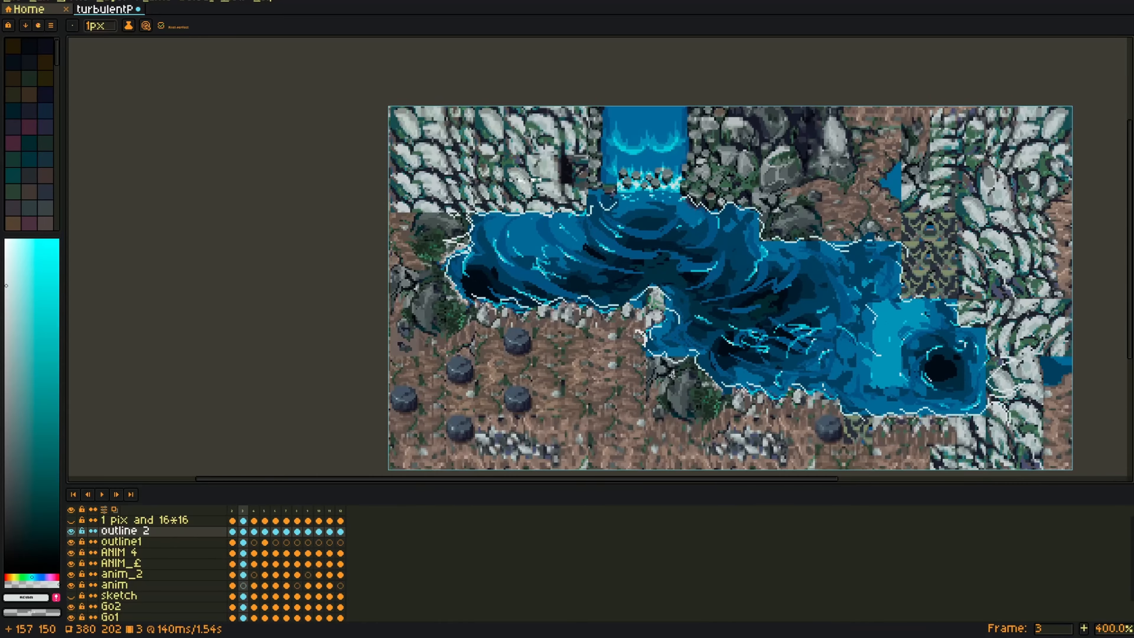
{"action": "key", "text": "Left"}
{"action": "left_click_drag", "start_coordinate": [670, 376], "coordinate": [664, 389]}
Step: Draw splash droplets beside the lower rock in frame 11 and a small peak on the lower shore in frame 7
{"action": "key", "text": "Left"}
{"action": "key", "text": "Left"}
{"action": "key", "text": "Right"}
{"action": "key", "text": "Right"}
{"action": "key", "text": "Right"}
{"action": "key", "text": "Right"}
{"action": "key", "text": "Right"}
{"action": "key", "text": "Right"}
{"action": "key", "text": "Right"}
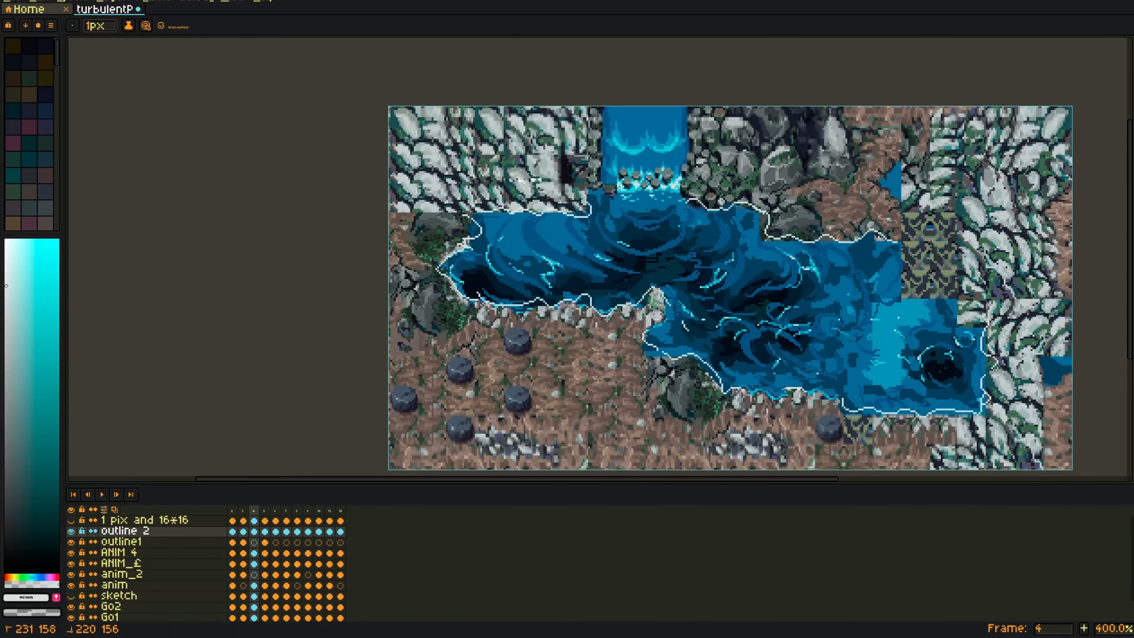
{"action": "key", "text": "Left"}
{"action": "key", "text": "Left"}
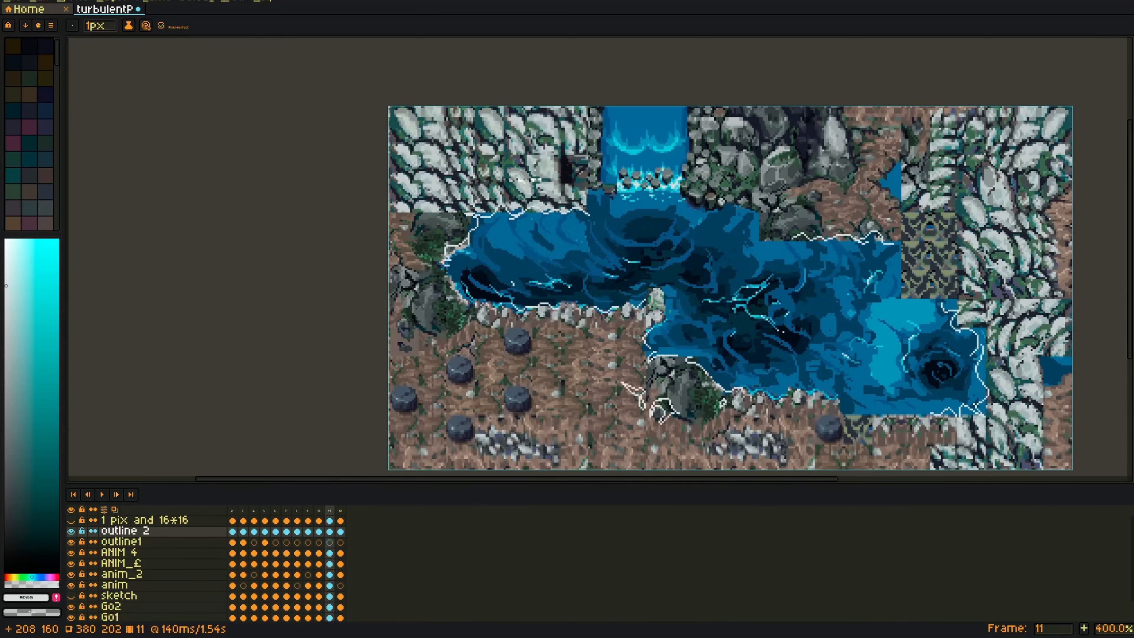
{"action": "key", "text": "Right"}
{"action": "key", "text": "Right"}
{"action": "key", "text": "Right"}
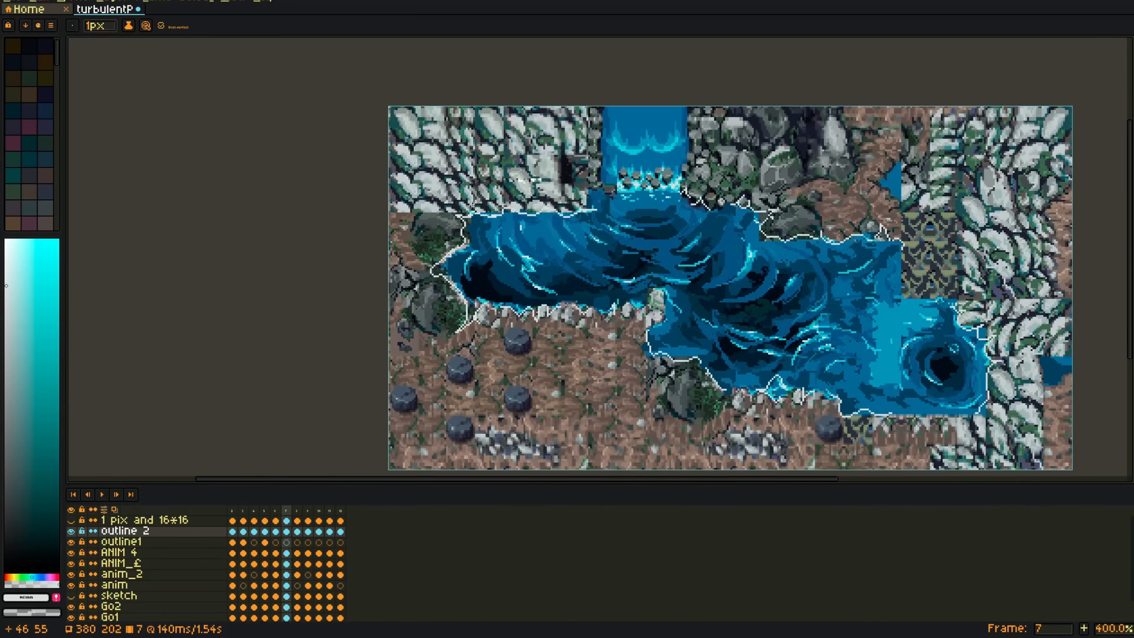
Step: Save the file, play the loop, and hide the timeline to give the canvas more room
{"action": "key", "text": "Left"}
{"action": "key", "text": "ctrl+s"}
{"action": "key", "text": "Return"}
{"action": "left_click_drag", "start_coordinate": [468, 200], "coordinate": [333, 174]}
{"action": "key", "text": "Tab"}
{"action": "scroll", "coordinate": [313, 377], "scroll_direction": "up", "scroll_amount": 1}
{"action": "left_click_drag", "start_coordinate": [313, 377], "coordinate": [238, 440]}
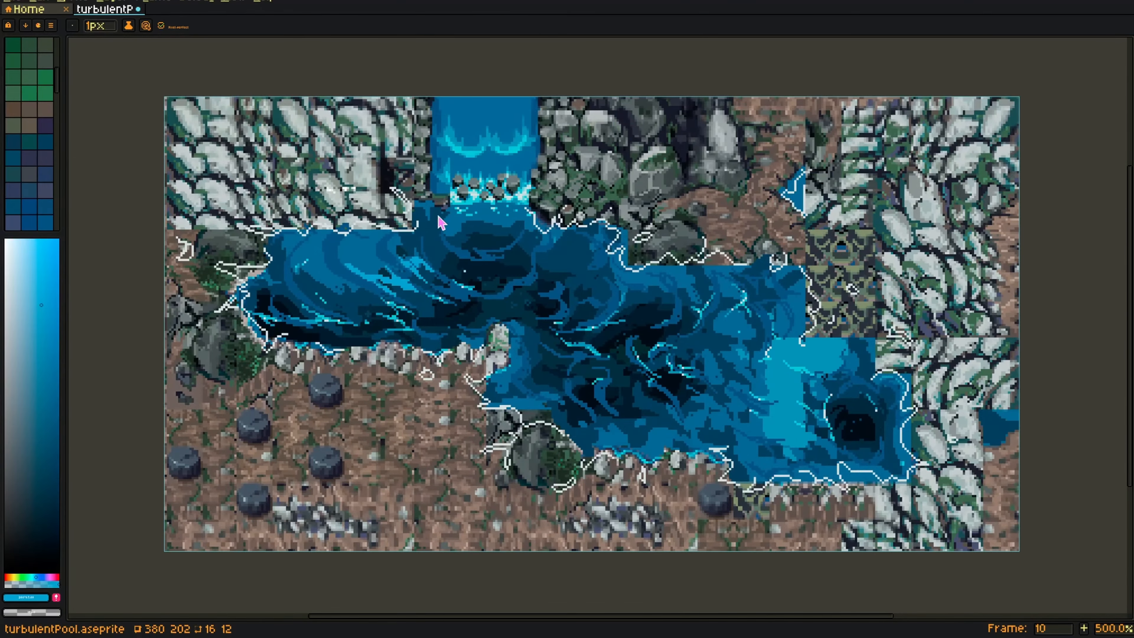
Step: Draw blue ripple highlights in the upper-left water in frames 9 and 12, comparing neighbouring frames
{"action": "key", "text": "Left"}
{"action": "left_click_drag", "start_coordinate": [354, 258], "coordinate": [428, 294]}
{"action": "key", "text": "Right"}
{"action": "key", "text": "Right"}
{"action": "key", "text": "Right"}
{"action": "left_click_drag", "start_coordinate": [330, 276], "coordinate": [294, 267]}
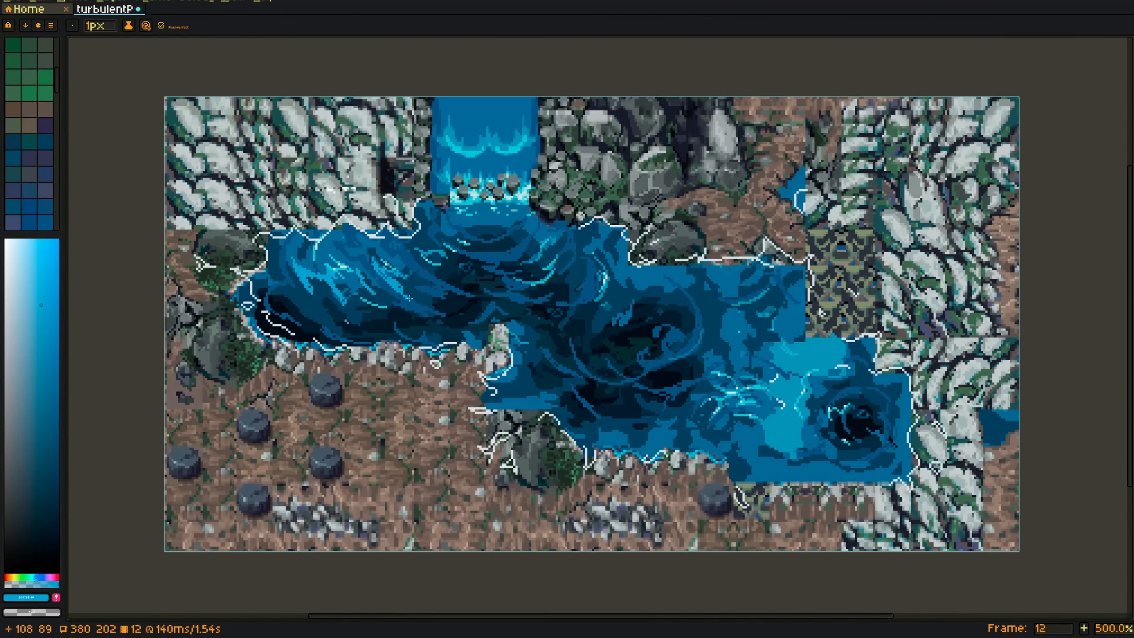
{"action": "key", "text": "Right"}
{"action": "key", "text": "Right"}
{"action": "key", "text": "Left"}
{"action": "key", "text": "Left"}
{"action": "mouse_move", "coordinate": [305, 294]}
{"action": "left_mouse_down"}
{"action": "mouse_move", "coordinate": [316, 312]}
{"action": "mouse_move", "coordinate": [296, 298]}
{"action": "left_mouse_up"}
Step: Fill the gaps between the outline splashes and the water with blue on the western and lower shores in frame 9
{"action": "key", "text": "Right"}
{"action": "key", "text": "Right"}
{"action": "key", "text": "Right"}
{"action": "key", "text": "Right"}
{"action": "key", "text": "Right"}
{"action": "key", "text": "Right"}
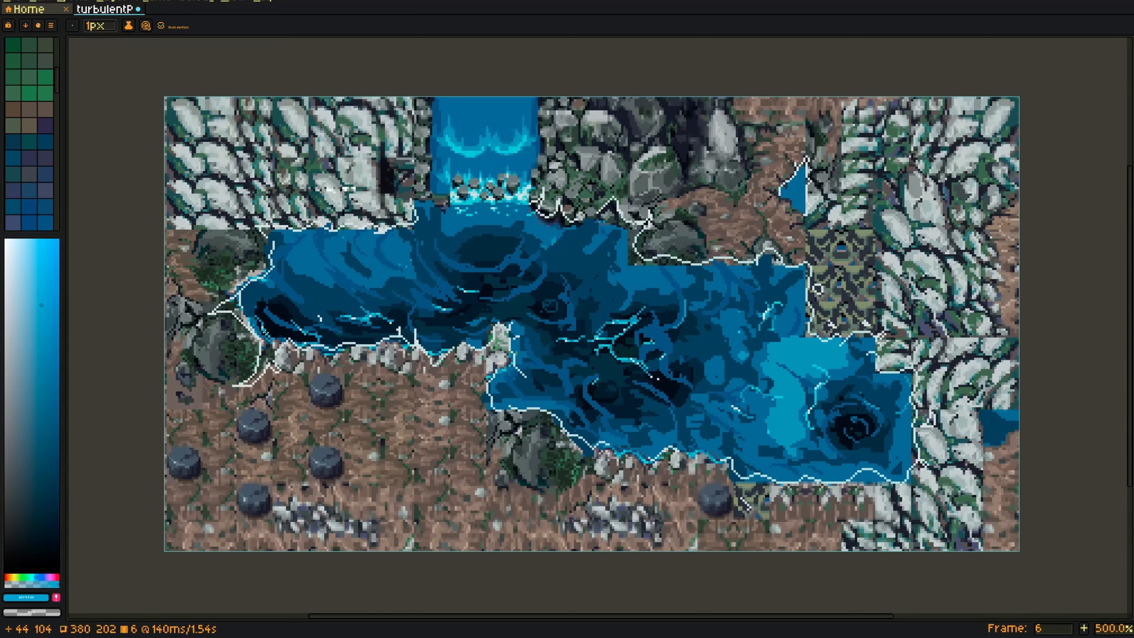
{"action": "key", "text": "Right"}
{"action": "key", "text": "Right"}
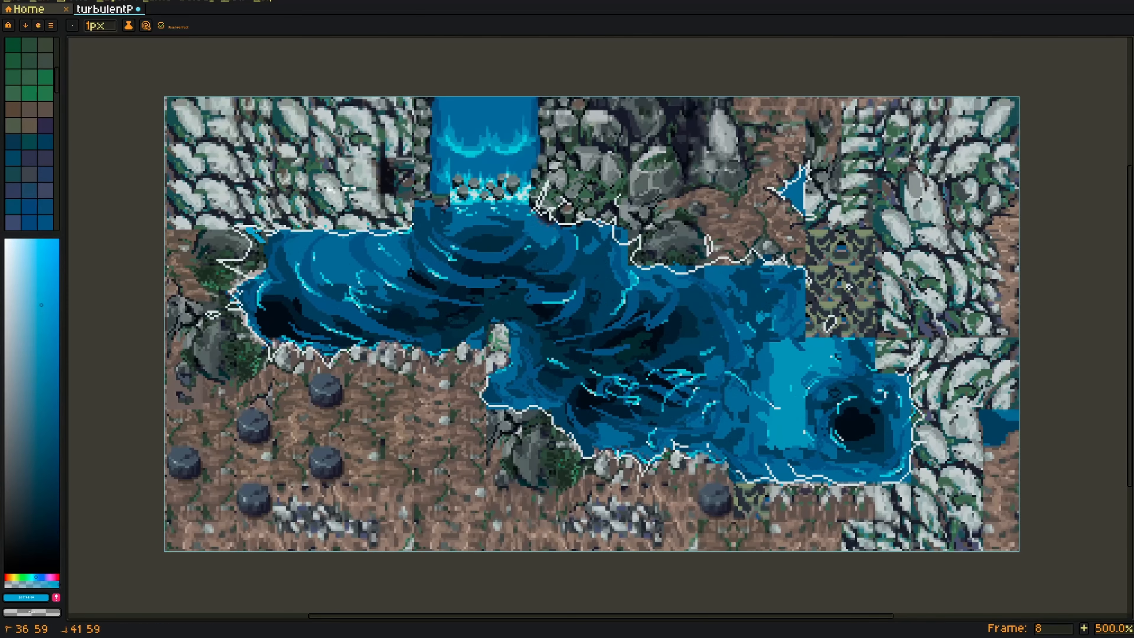
{"action": "key", "text": "Right"}
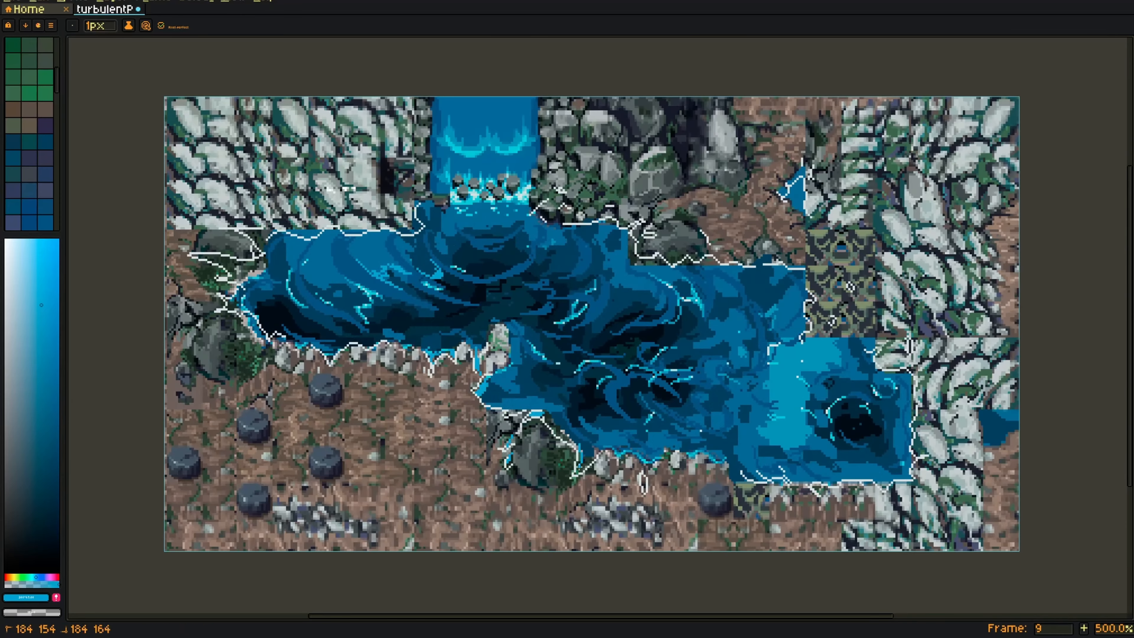
{"action": "key", "text": "Right"}
{"action": "key", "text": "Left"}
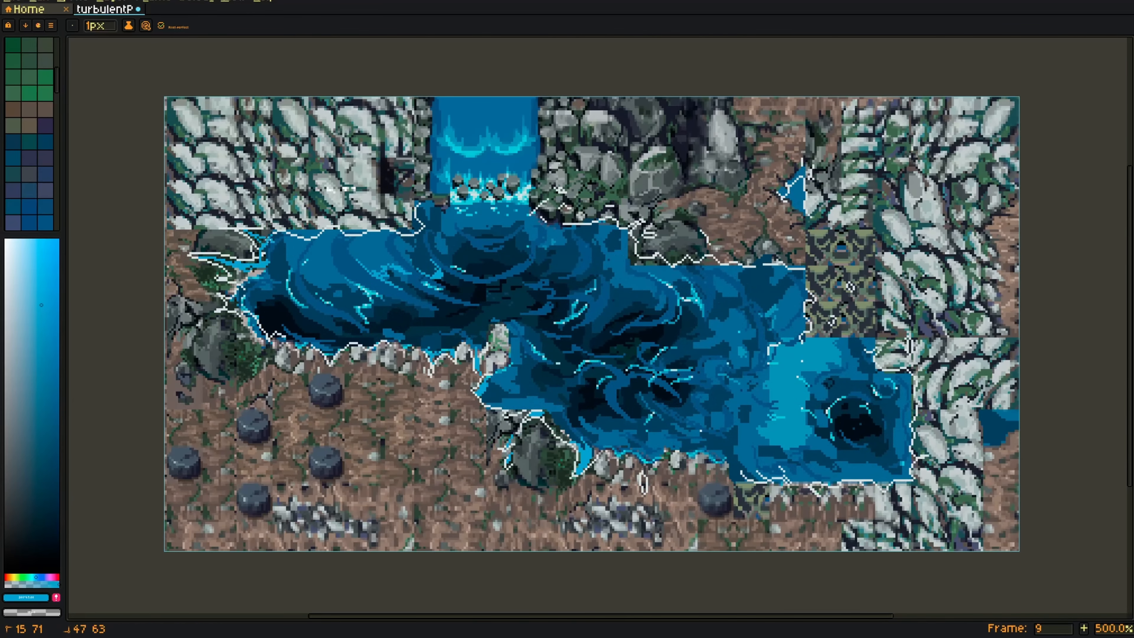
Step: Fill the western shore splashes with blue in frame 8 and add a curved blue streak in the eastern water
{"action": "key", "text": "Left"}
{"action": "key", "text": "Left"}
{"action": "key", "text": "Right"}
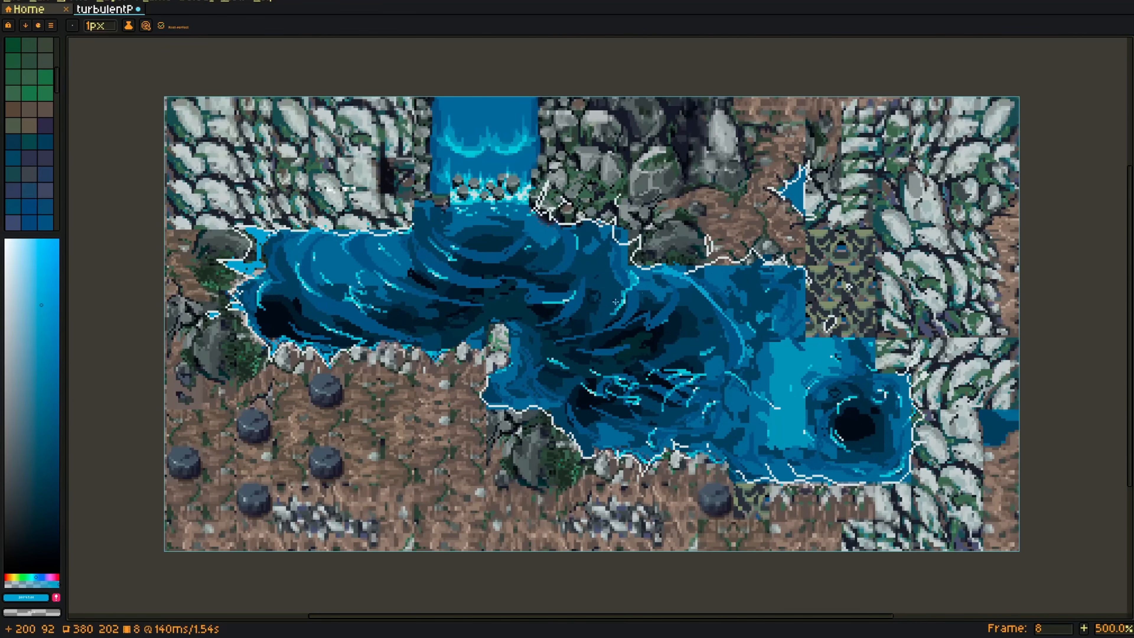
Step: Paint the gaps between the outline and the water blue with a 2px brush in frames 4, 5 and 6
{"action": "key", "text": "Left"}
{"action": "key", "text": "Left"}
{"action": "key", "text": "Left"}
{"action": "key", "text": "Left"}
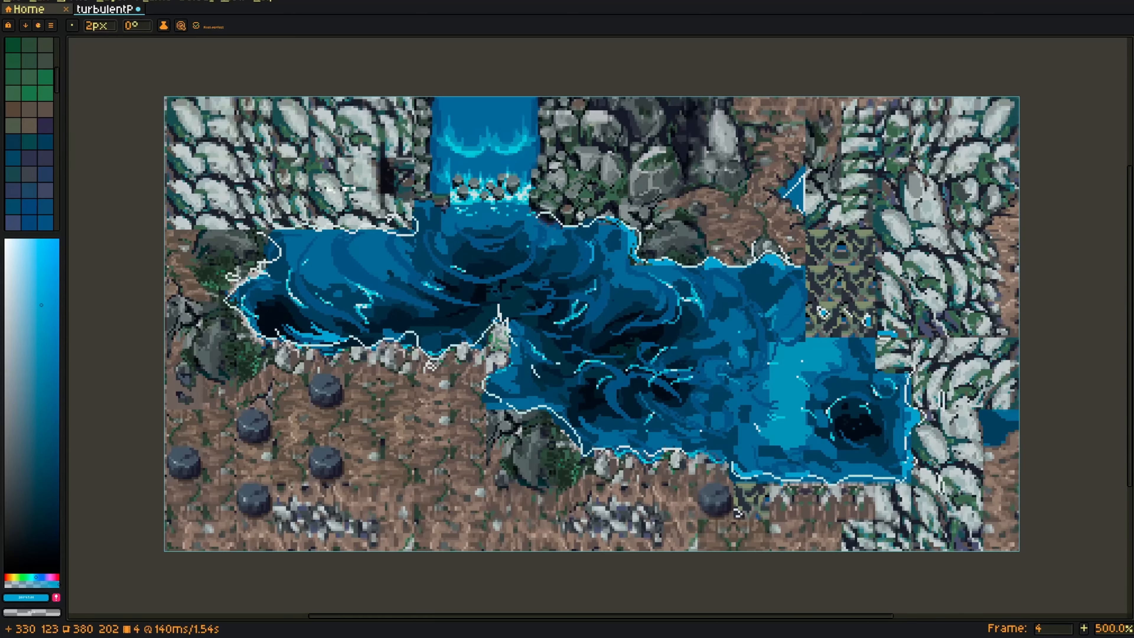
{"action": "key", "text": "Right"}
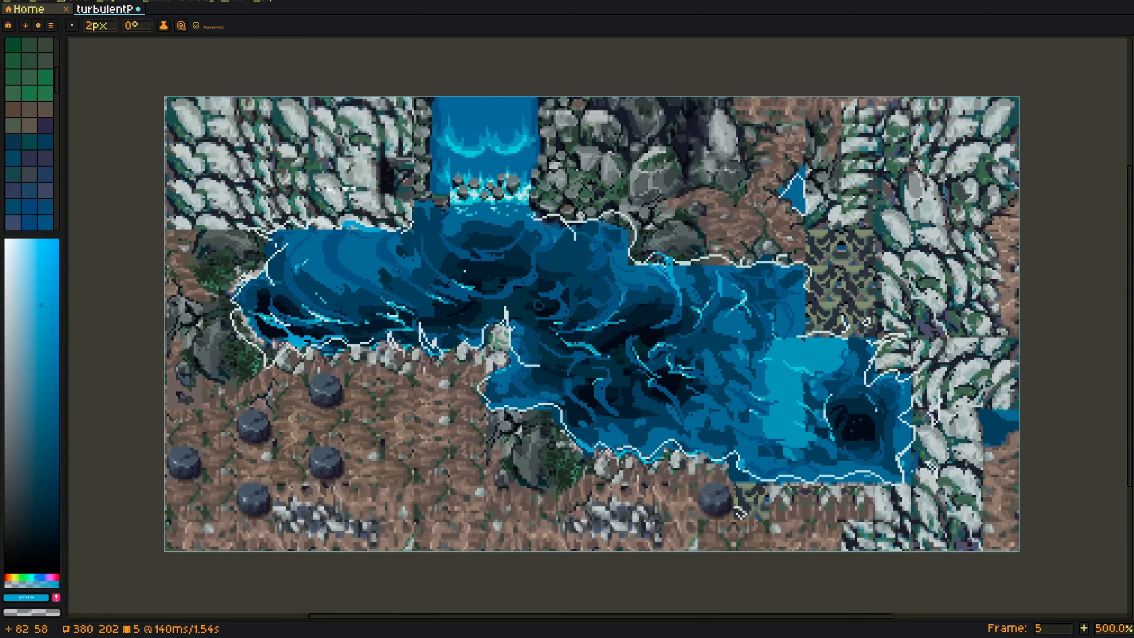
{"action": "key", "text": "Right"}
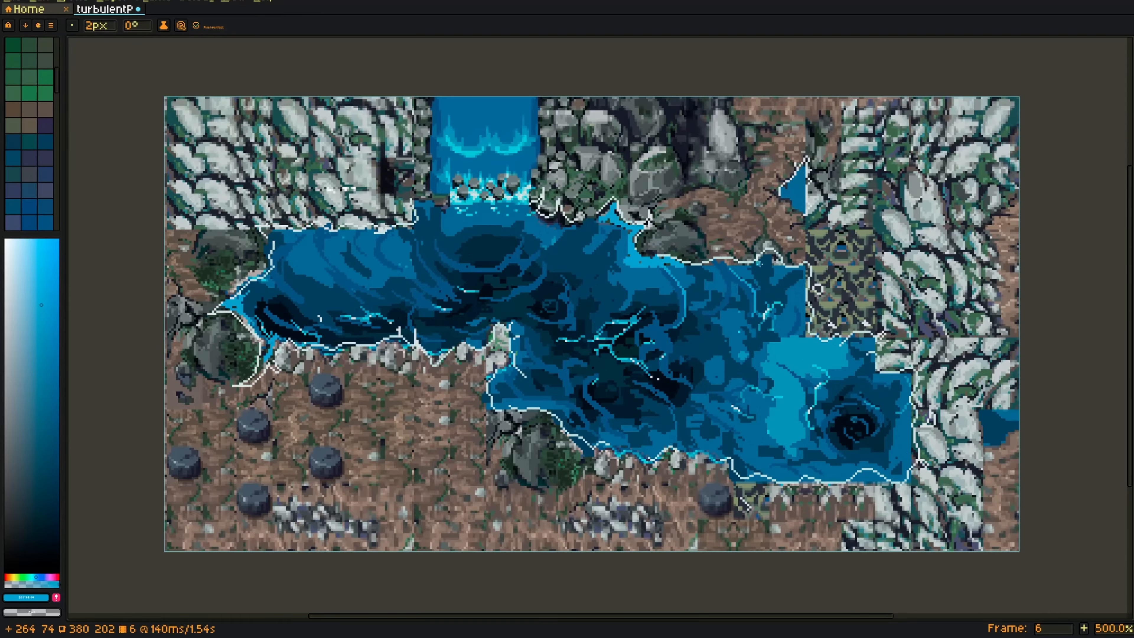
{"action": "key", "text": "Left"}
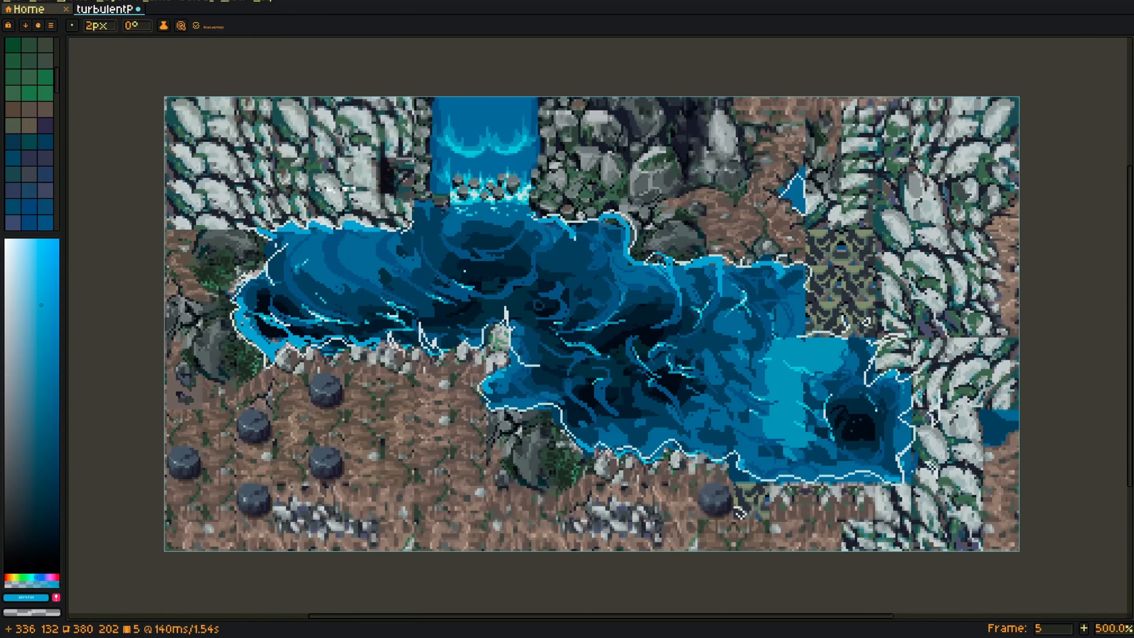
Step: Play the animation at different zoom levels to examine the blue-filled shoreline splashes in motion
{"action": "key", "text": "Return"}
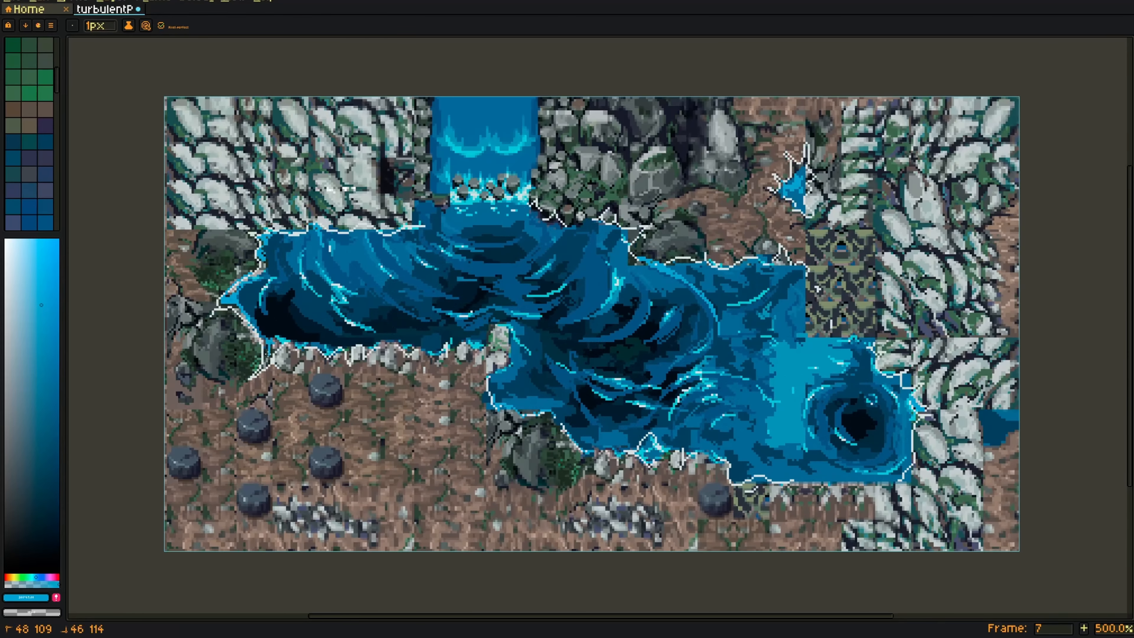
{"action": "scroll", "coordinate": [660, 361], "scroll_direction": "down", "scroll_amount": 3}
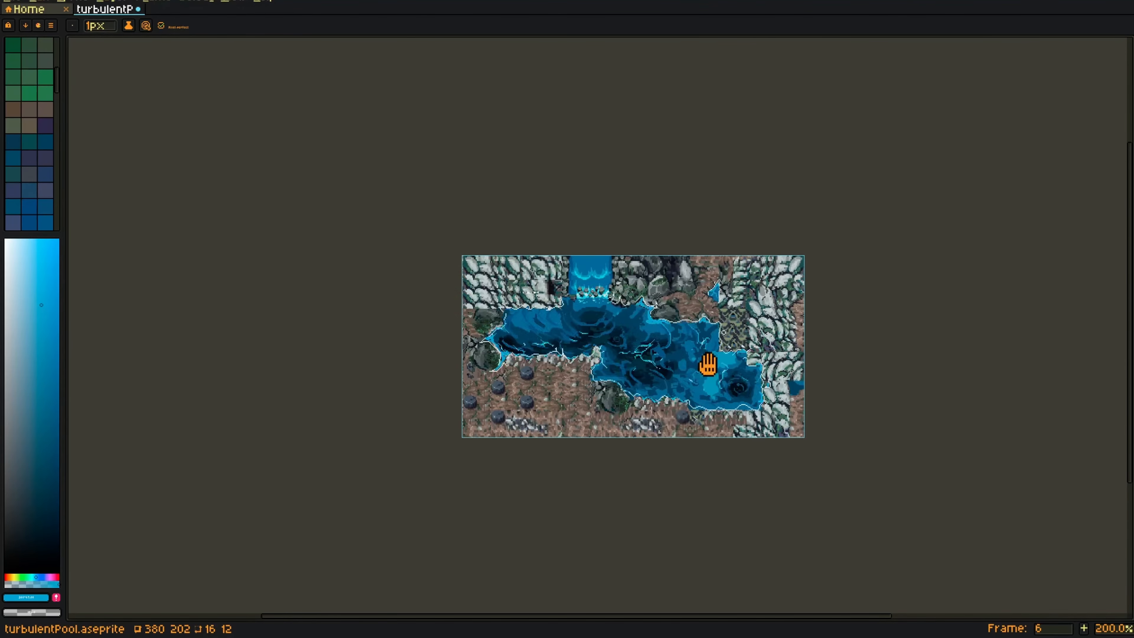
{"action": "scroll", "coordinate": [708, 364], "scroll_direction": "up", "scroll_amount": 1}
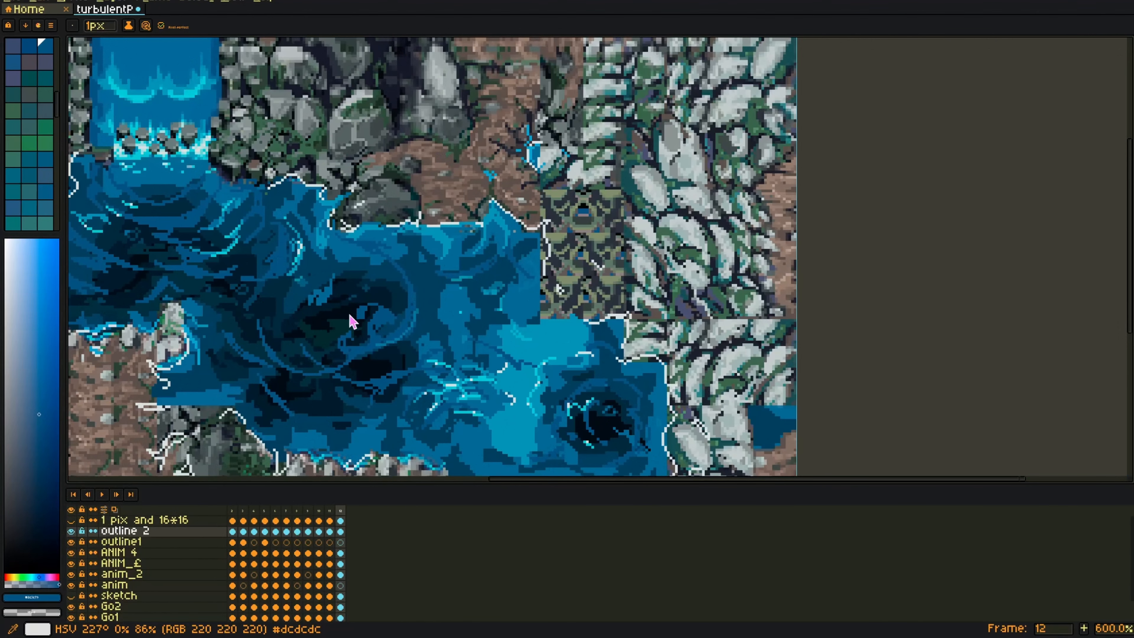
{"action": "scroll", "coordinate": [531, 279], "scroll_direction": "down", "scroll_amount": 2}
{"action": "scroll", "coordinate": [497, 271], "scroll_direction": "down", "scroll_amount": 1}
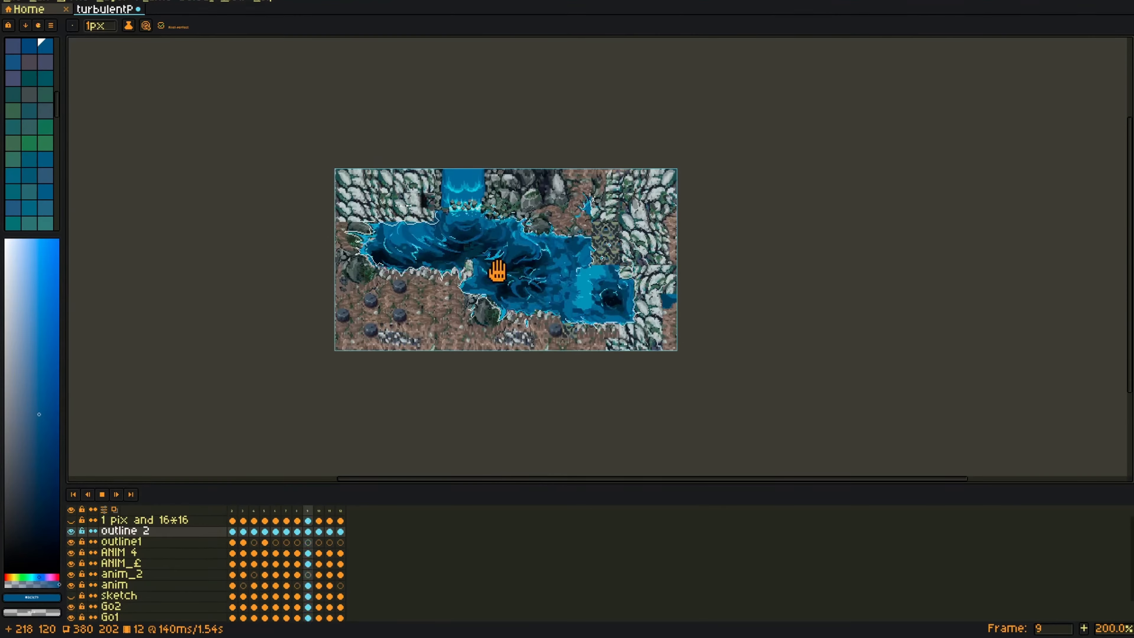
{"action": "scroll", "coordinate": [464, 295], "scroll_direction": "up", "scroll_amount": 2}
{"action": "key", "text": "Tab"}
{"action": "scroll", "coordinate": [436, 380], "scroll_direction": "up", "scroll_amount": 2}
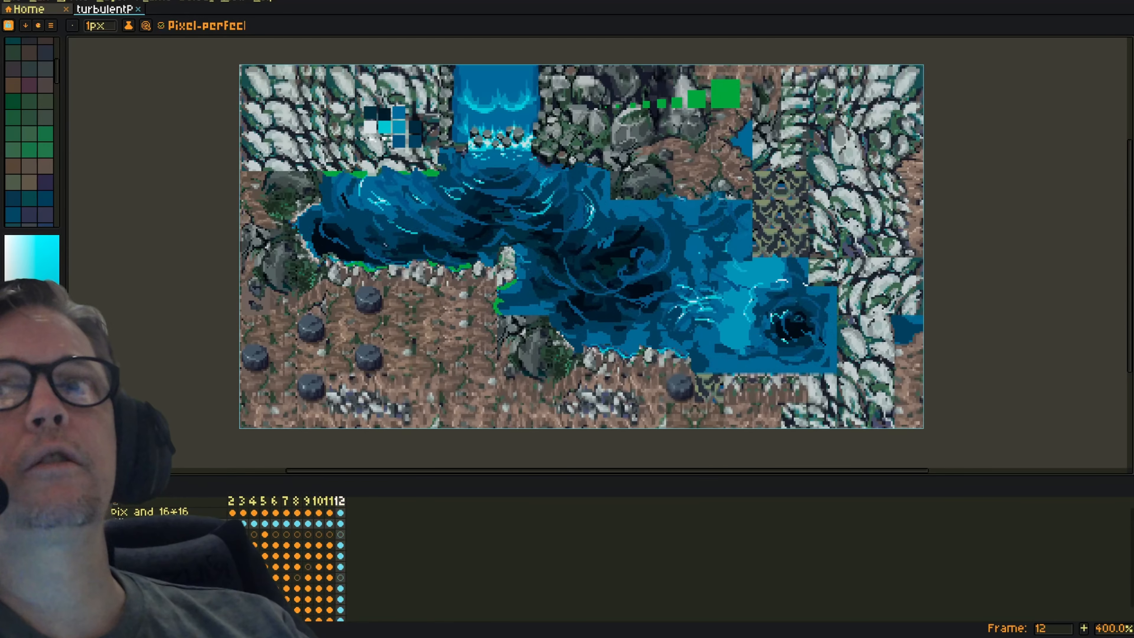
Step: Widen the colour palette area beside the canvas
{"action": "left_click_drag", "start_coordinate": [66, 469], "coordinate": [110, 469]}
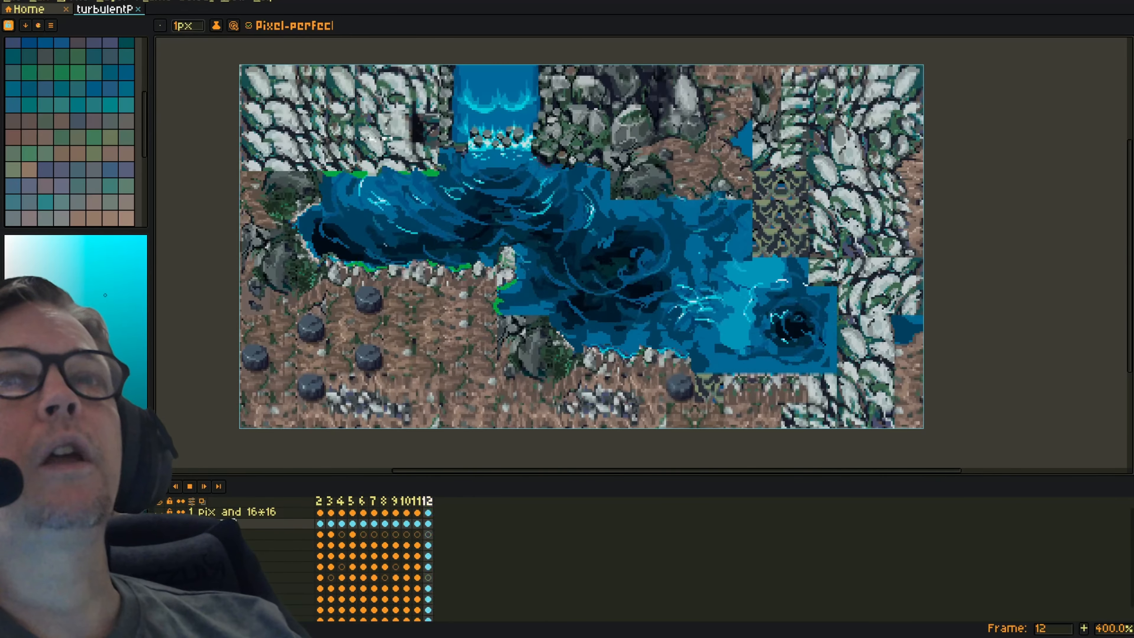
Step: Select the pool's water colours in frame 10 of the Go1 layer with the Magic Wand at tolerance 19
{"action": "left_click", "coordinate": [190, 486]}
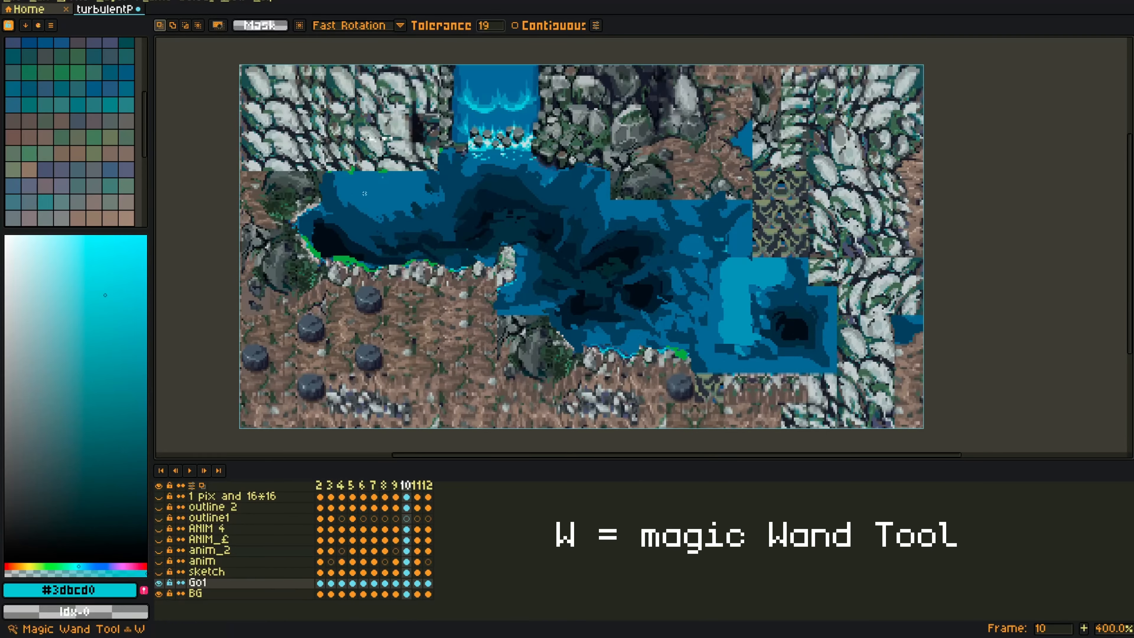
{"action": "left_click", "coordinate": [364, 193]}
{"action": "left_click", "coordinate": [355, 222], "text": "shift"}
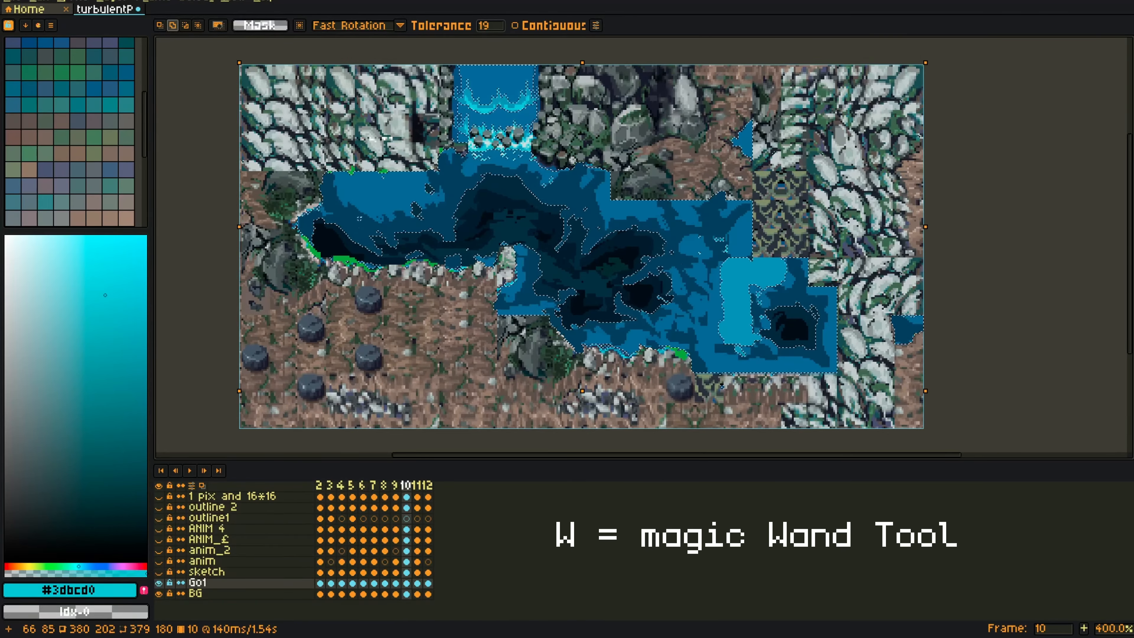
{"action": "scroll", "coordinate": [575, 223], "scroll_direction": "up", "scroll_amount": 6}
{"action": "scroll", "coordinate": [476, 299], "scroll_direction": "down", "scroll_amount": 5}
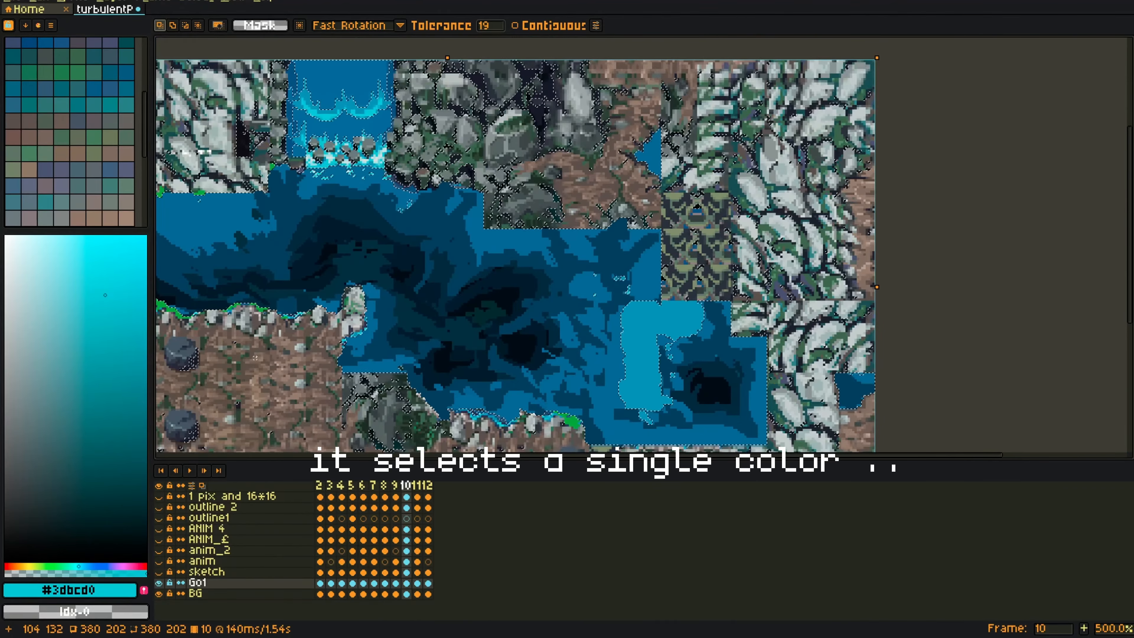
{"action": "scroll", "coordinate": [352, 309], "scroll_direction": "up", "scroll_amount": 3}
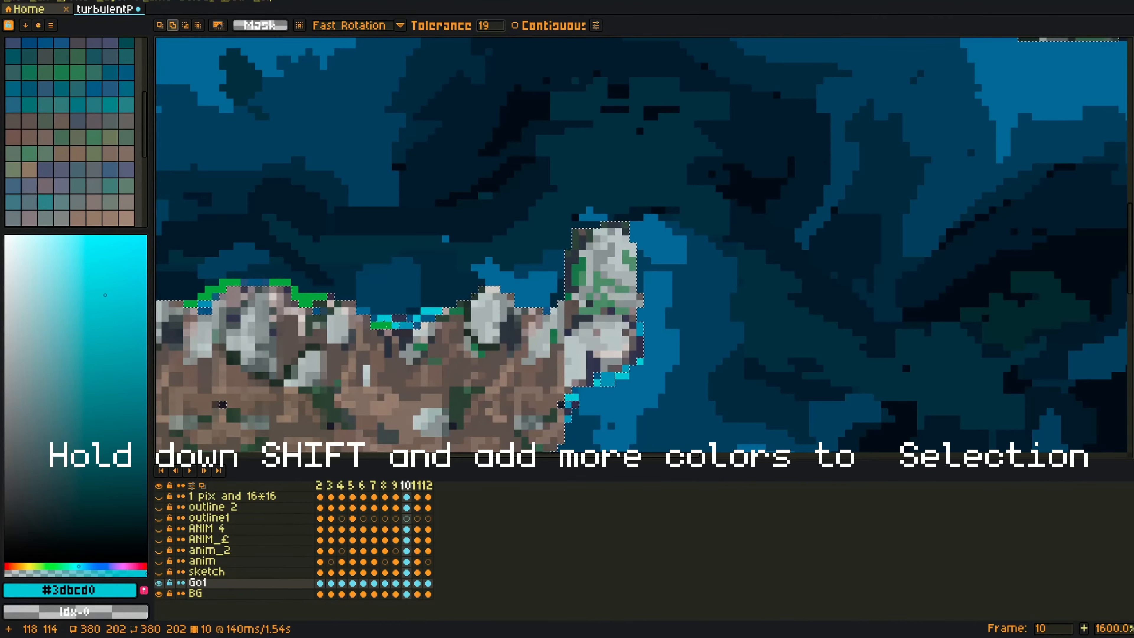
{"action": "scroll", "coordinate": [540, 308], "scroll_direction": "down", "scroll_amount": 5}
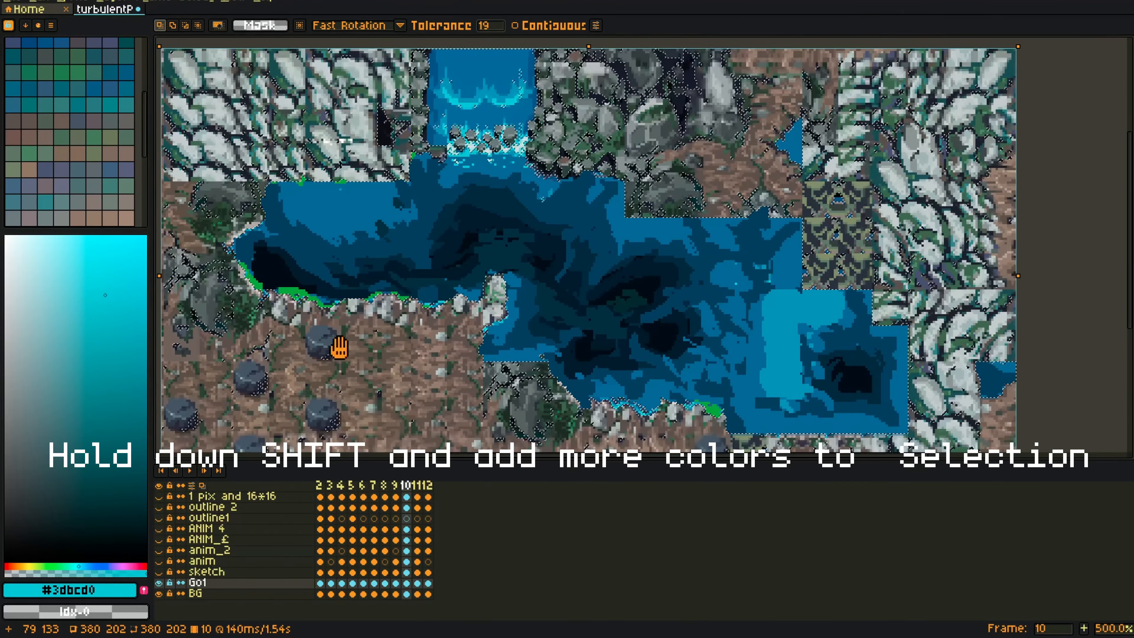
{"action": "scroll", "coordinate": [380, 363], "scroll_direction": "up", "scroll_amount": 1}
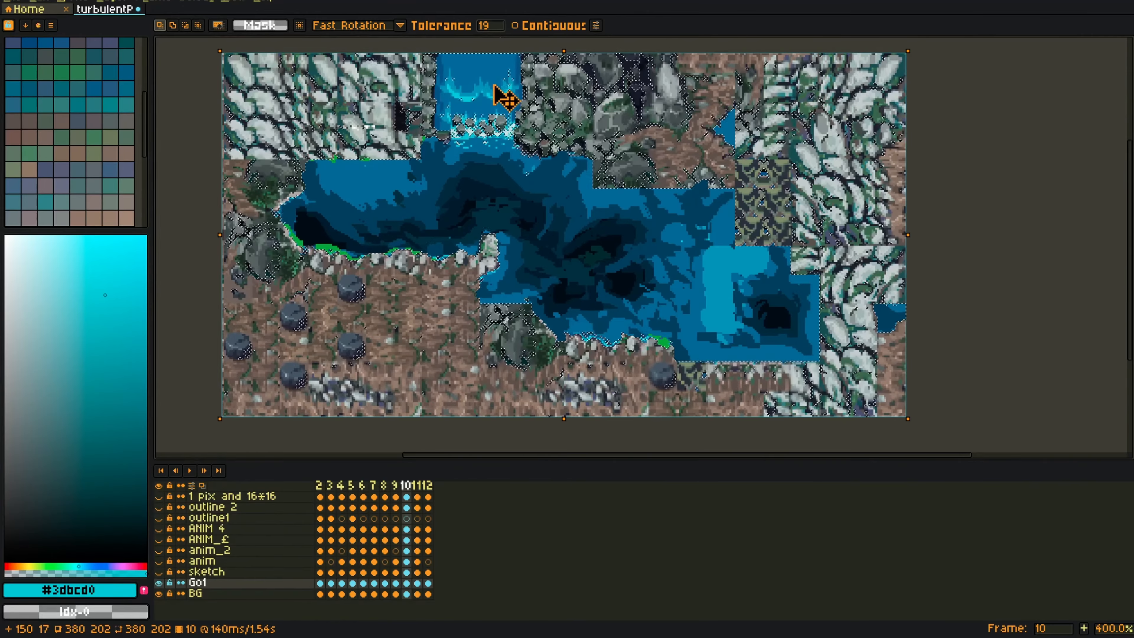
Step: Subtract the terrain along the pool's northwestern edge from the selection with the Lasso
{"action": "key", "text": "q"}
{"action": "key", "text": "shift"}
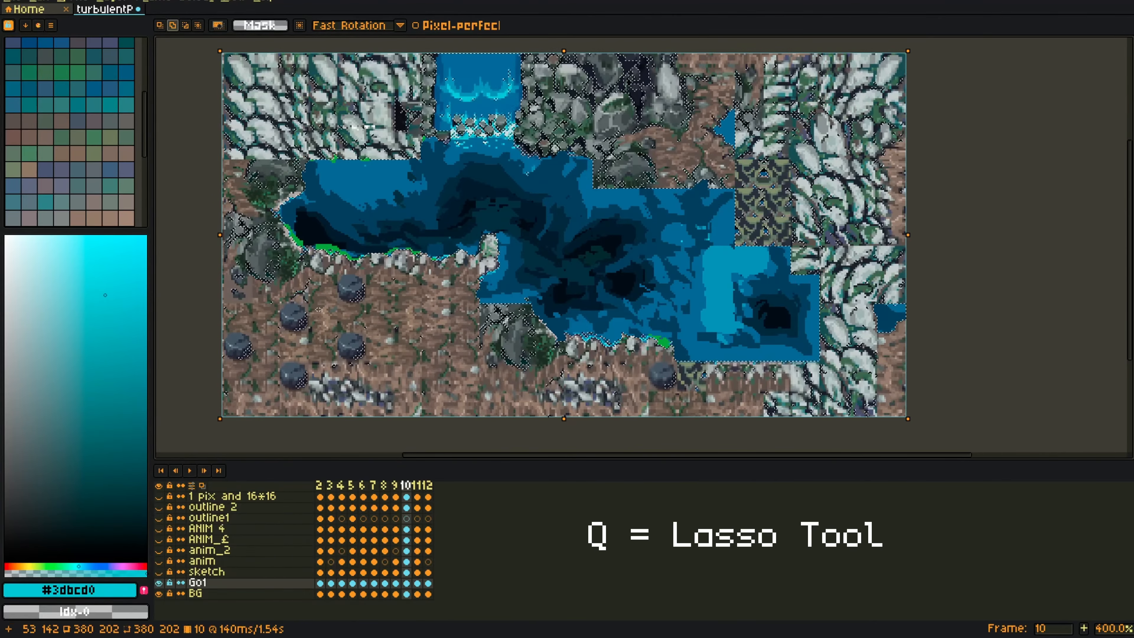
{"action": "key", "text": "ctrl"}
{"action": "key", "text": "alt"}
{"action": "mouse_move", "coordinate": [275, 356]}
{"action": "left_mouse_down", "text": "shift"}
{"action": "mouse_move", "coordinate": [288, 349]}
{"action": "mouse_move", "coordinate": [275, 353]}
{"action": "left_mouse_up", "text": "shift"}
{"action": "left_click", "coordinate": [275, 353], "text": "alt"}
{"action": "key", "text": "ctrl"}
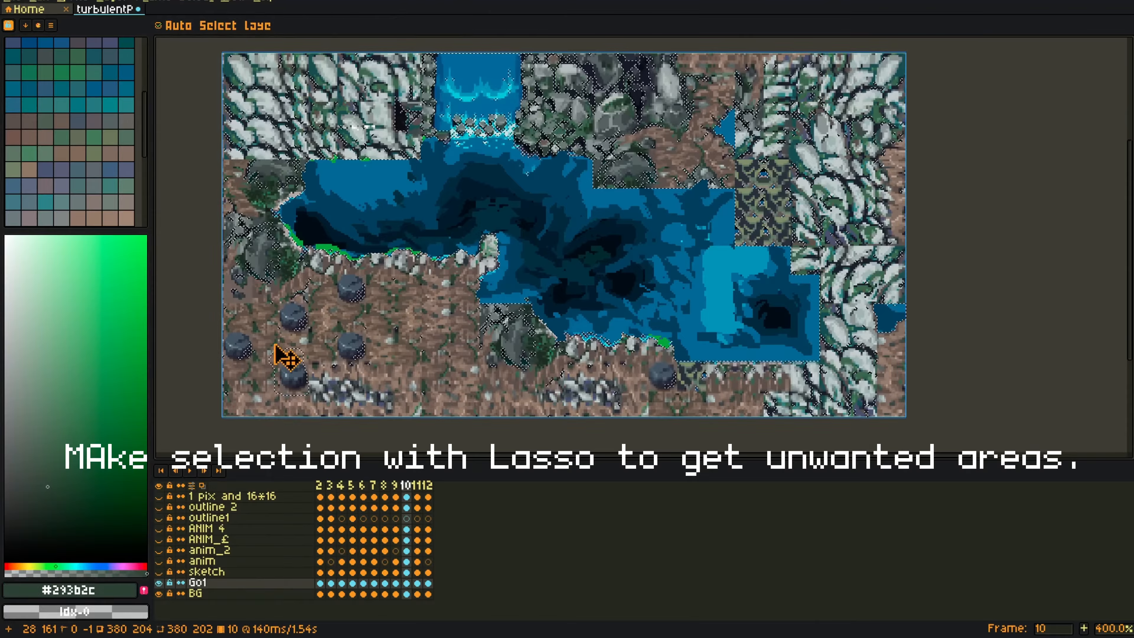
{"action": "left_click_drag", "start_coordinate": [277, 365], "coordinate": [291, 345]}
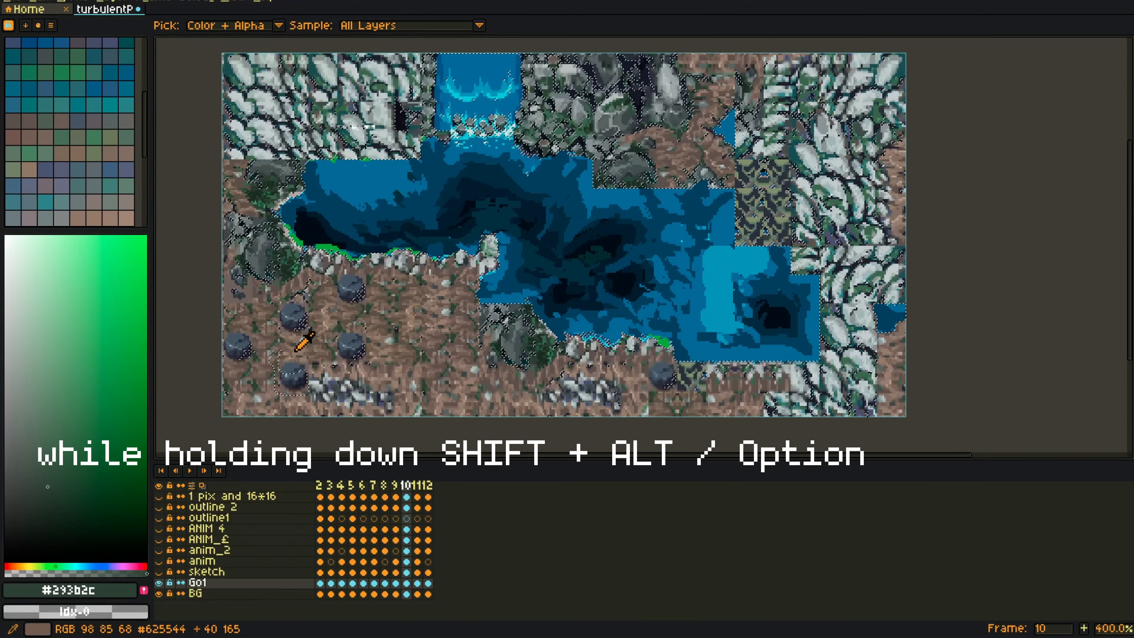
{"action": "left_click_drag", "start_coordinate": [282, 160], "coordinate": [298, 157], "text": "alt+shift"}
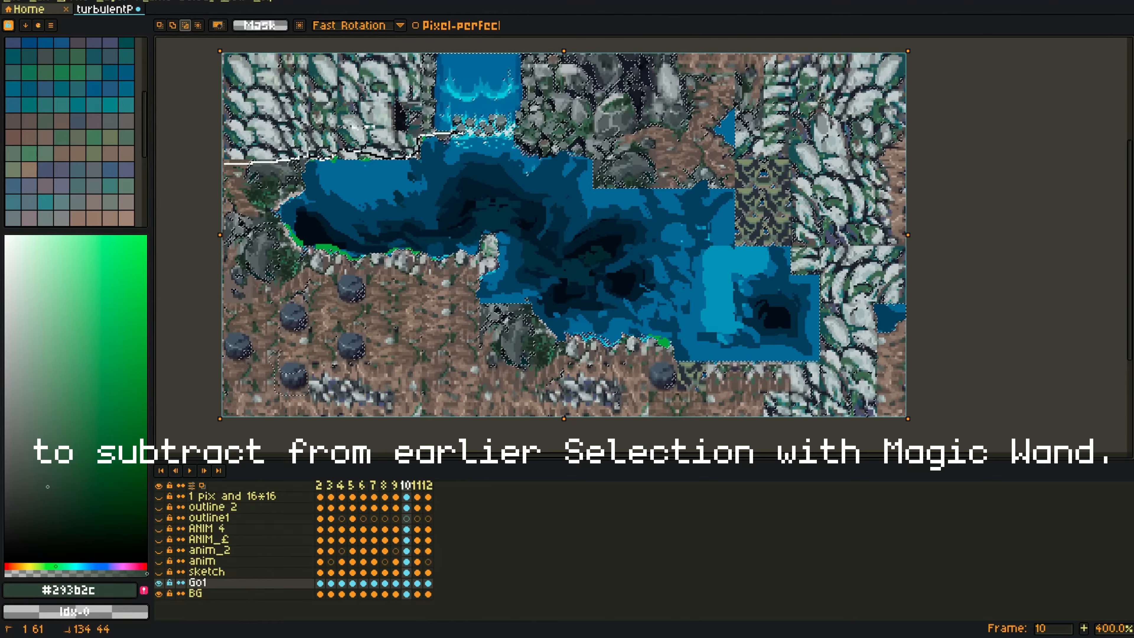
{"action": "mouse_move", "coordinate": [558, 154]}
{"action": "left_mouse_down", "text": "alt+shift"}
{"action": "mouse_move", "coordinate": [600, 168]}
{"action": "mouse_move", "coordinate": [692, 67]}
{"action": "mouse_move", "coordinate": [209, 151]}
{"action": "left_mouse_up", "text": "alt+shift"}
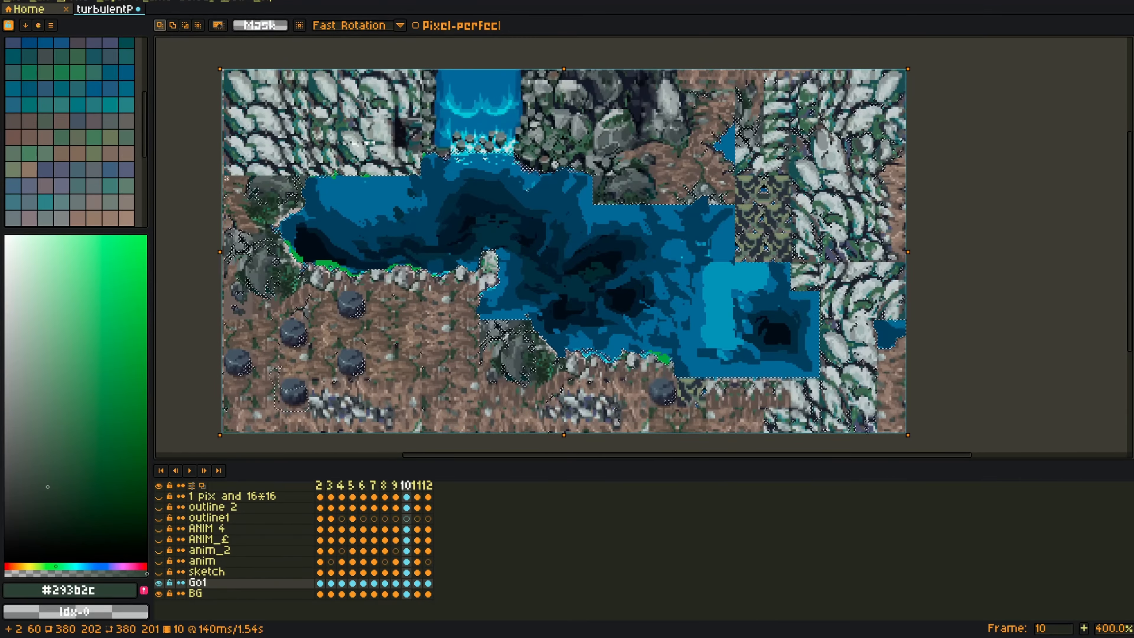
Step: Subtract the remaining terrain east, south and west of the pool so that only the water is selected
{"action": "left_click_drag", "start_coordinate": [681, 82], "coordinate": [681, 82], "text": "shift"}
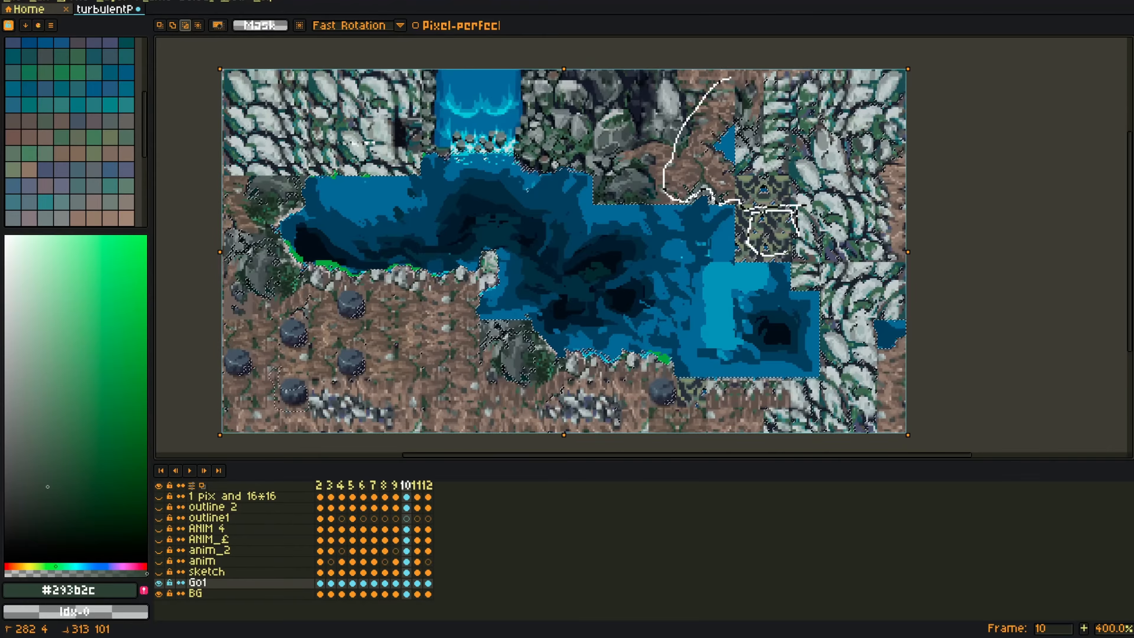
{"action": "mouse_move", "coordinate": [786, 382]}
{"action": "left_mouse_down", "text": "alt+shift"}
{"action": "mouse_move", "coordinate": [825, 445]}
{"action": "mouse_move", "coordinate": [915, 464]}
{"action": "mouse_move", "coordinate": [768, 161]}
{"action": "left_mouse_up", "text": "alt+shift"}
{"action": "key", "text": "i"}
{"action": "key", "text": "v"}
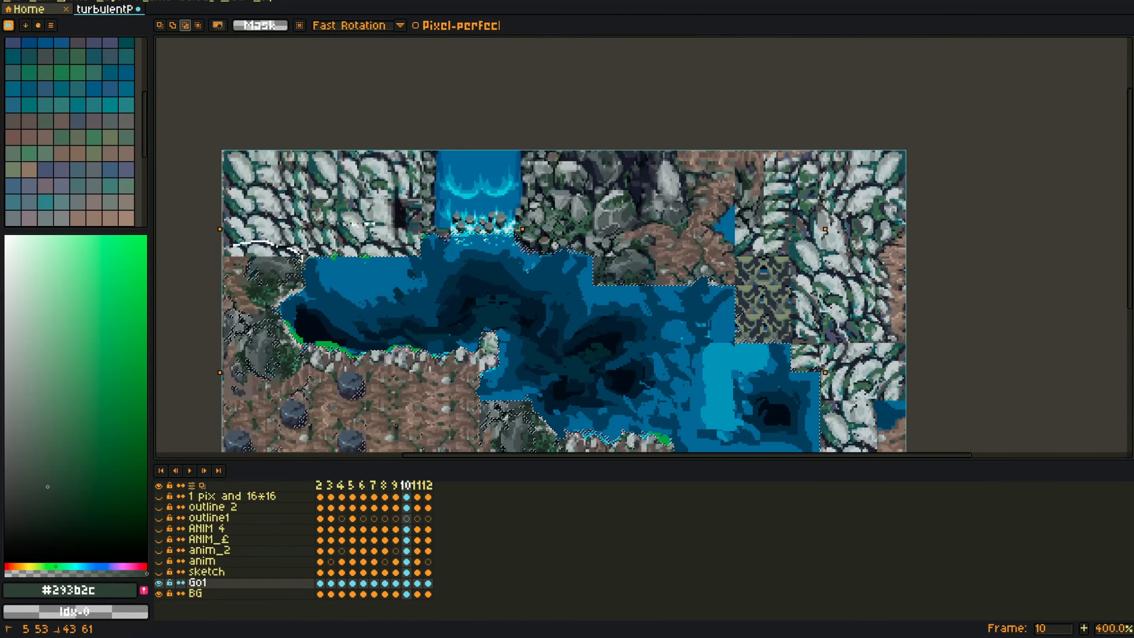
{"action": "mouse_move", "coordinate": [370, 370]}
{"action": "left_mouse_down"}
{"action": "mouse_move", "coordinate": [509, 399]}
{"action": "mouse_move", "coordinate": [554, 435]}
{"action": "mouse_move", "coordinate": [649, 438]}
{"action": "mouse_move", "coordinate": [353, 450]}
{"action": "left_mouse_up"}
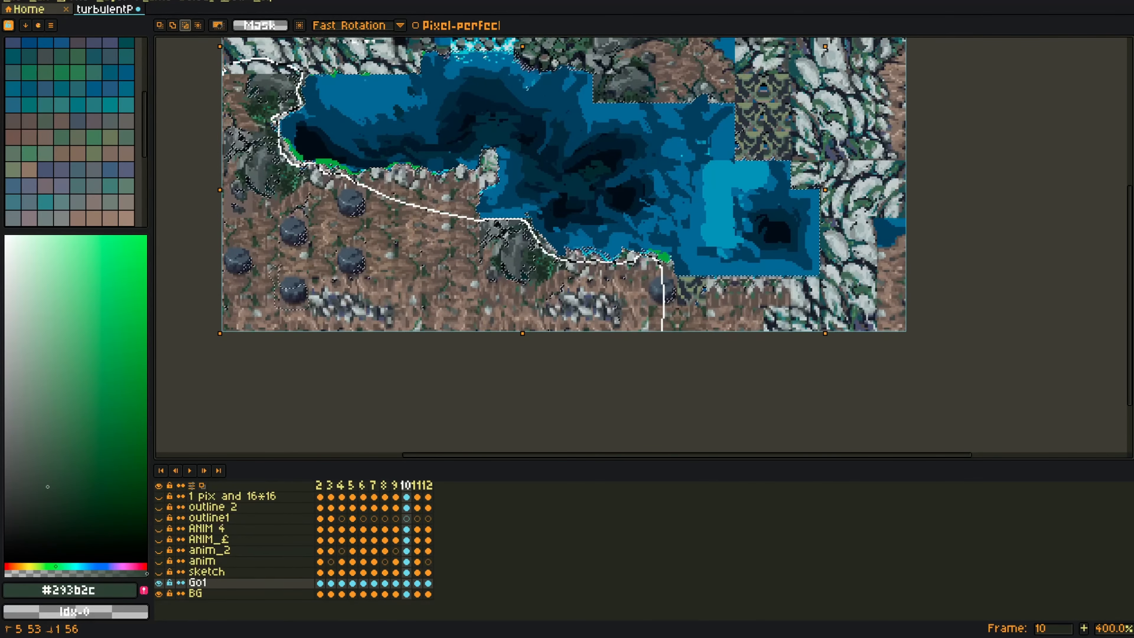
{"action": "left_click_drag", "start_coordinate": [220, 74], "coordinate": [220, 75]}
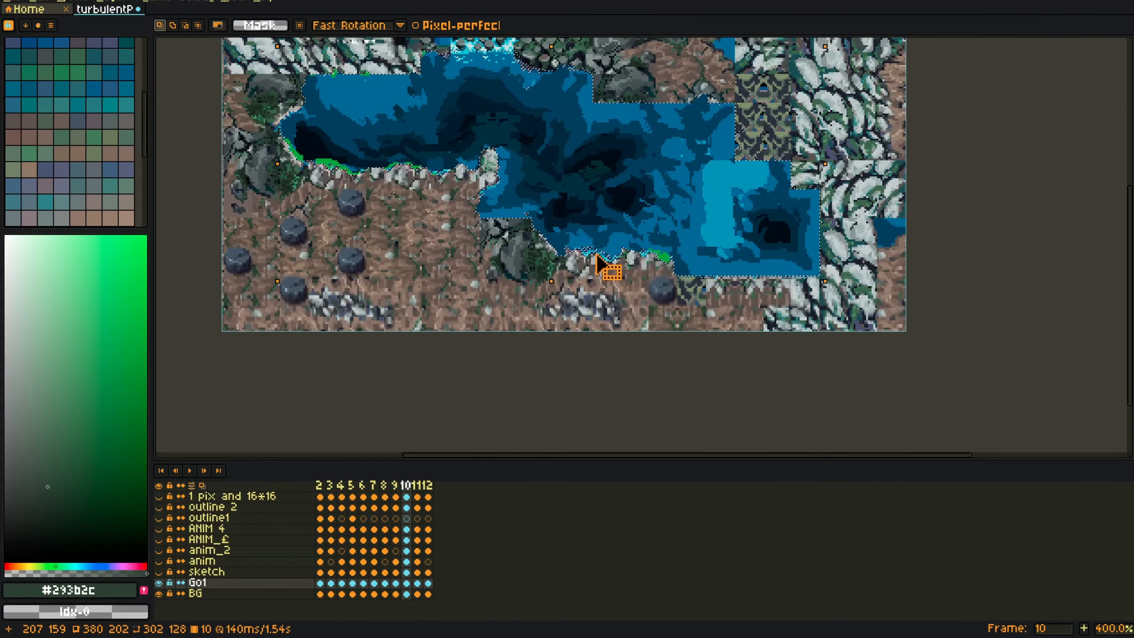
Step: Copy the selected water of frame 10 into a new layer above Go1 and name the layer Water
{"action": "key", "text": "ctrl+c"}
{"action": "key", "text": "ctrl+c"}
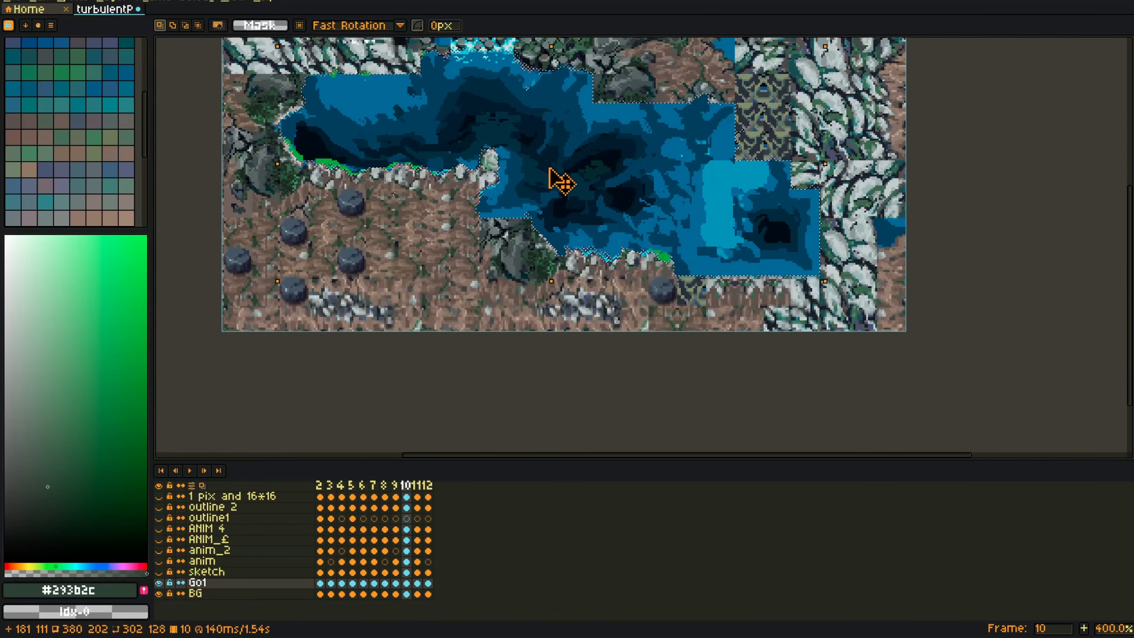
{"action": "key", "text": "alt+n"}
{"action": "key", "text": "ctrl+z"}
{"action": "key", "text": "shift+n"}
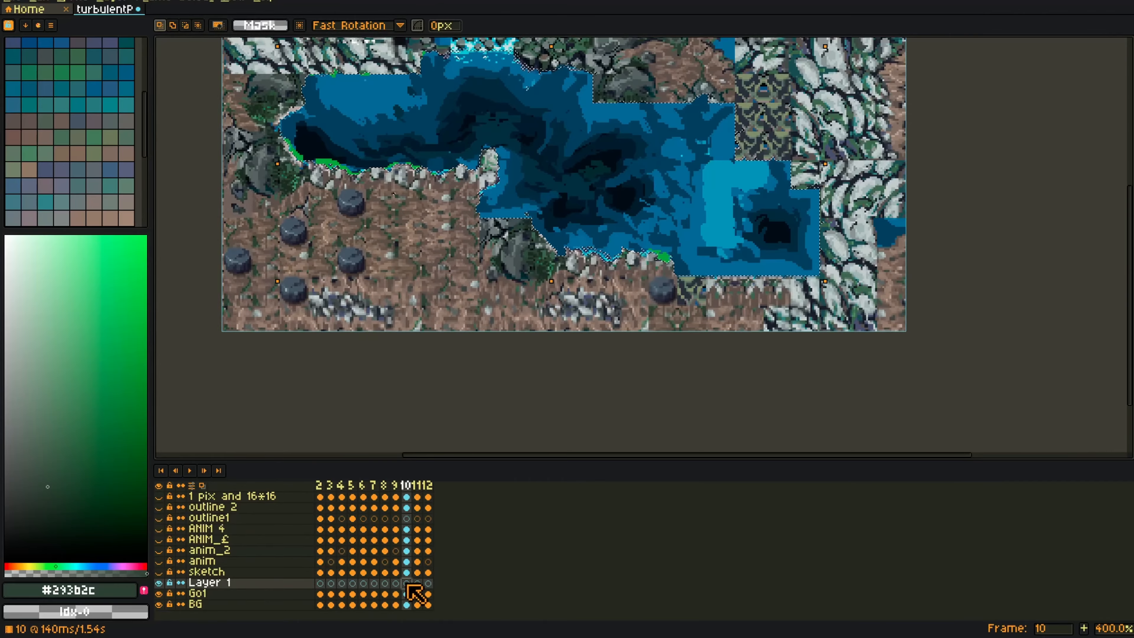
{"action": "double_click", "coordinate": [208, 582]}
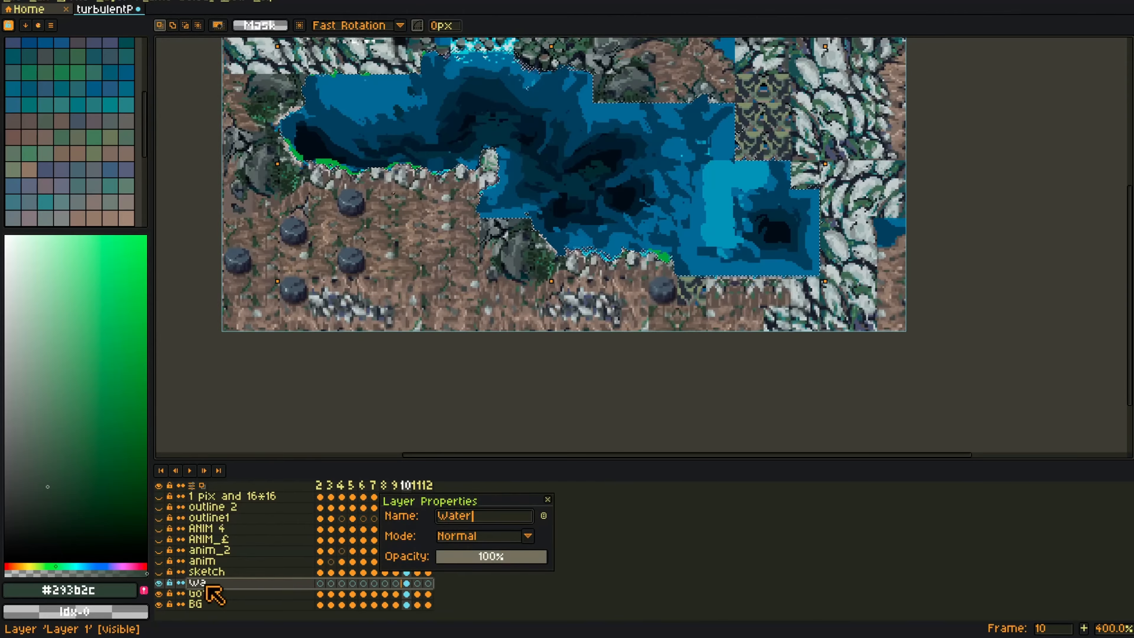
{"action": "type", "text": "Water"}
{"action": "key", "text": "Return"}
Step: Check the copied water by toggling layer visibility, leaving the Water layer hidden and Go1 shown
{"action": "left_click", "coordinate": [159, 594]}
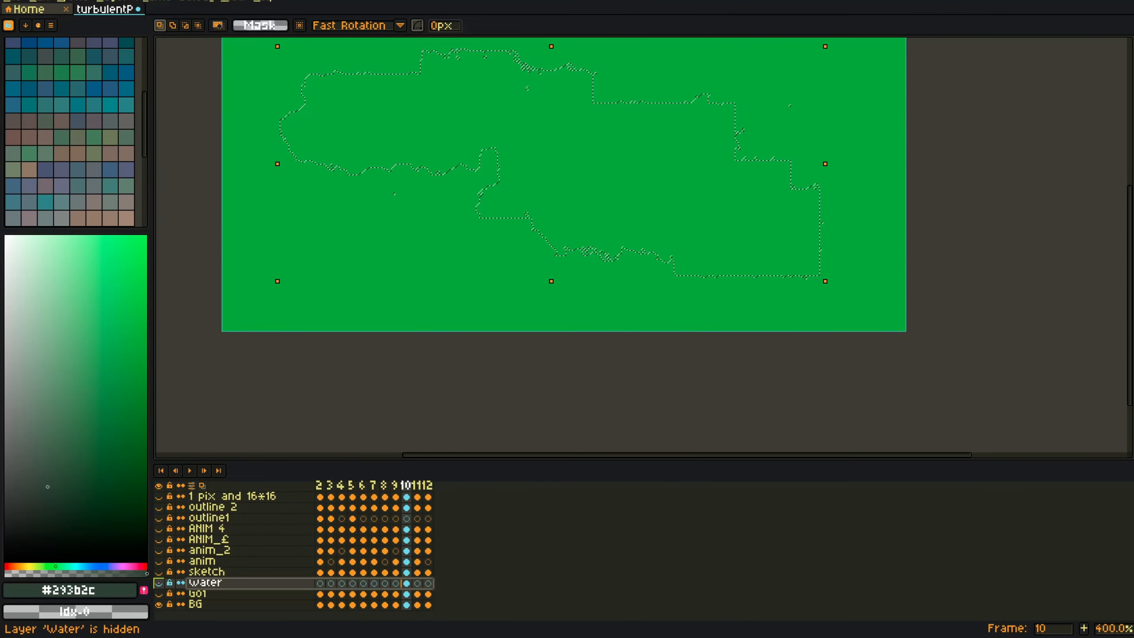
{"action": "left_click", "coordinate": [159, 594]}
{"action": "left_click", "coordinate": [159, 594]}
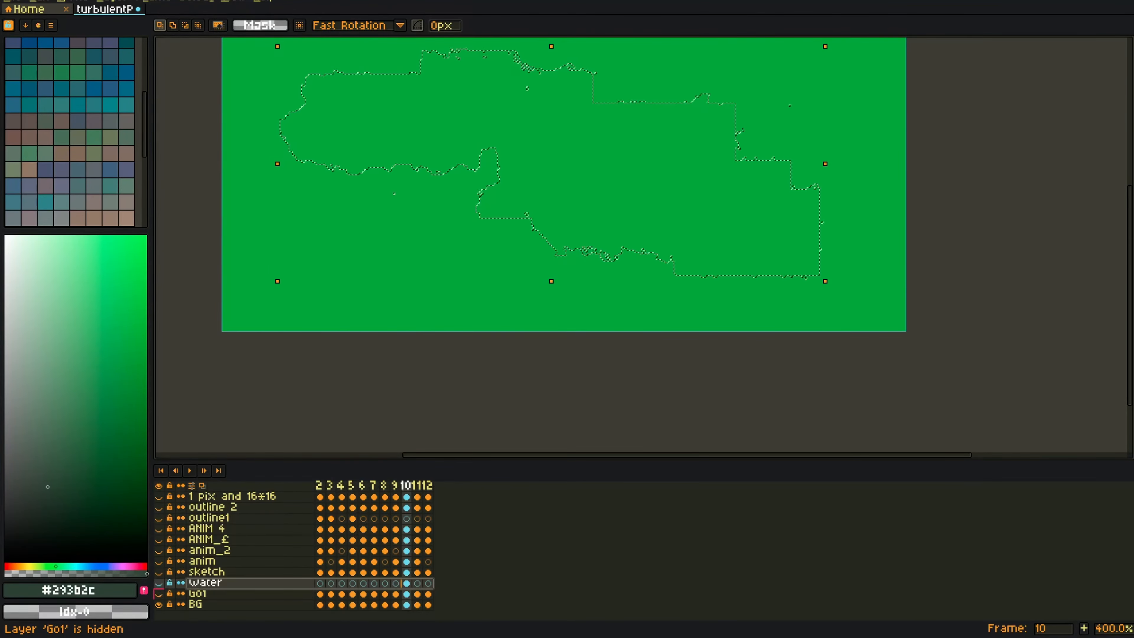
{"action": "left_click", "coordinate": [158, 594]}
{"action": "key", "text": "v"}
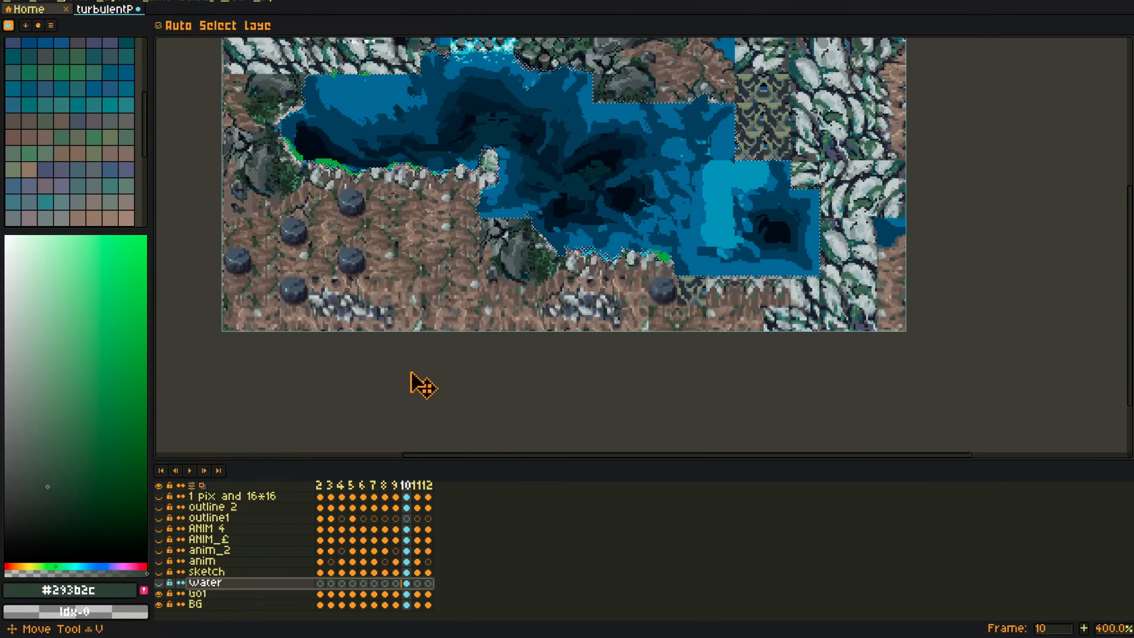
{"action": "left_click_drag", "start_coordinate": [528, 234], "coordinate": [581, 325]}
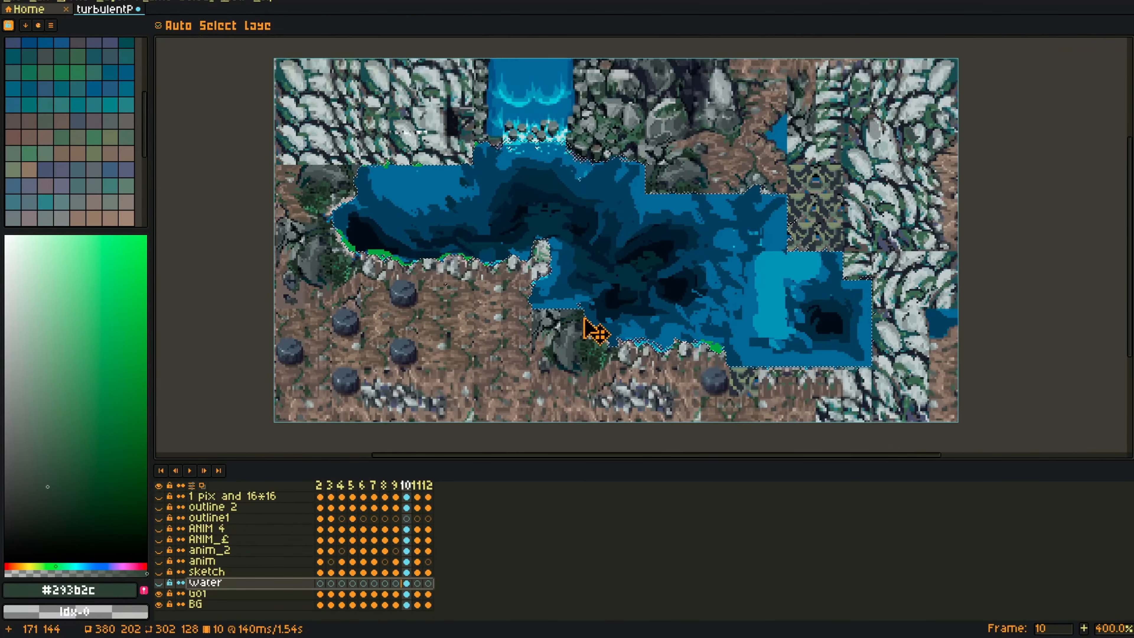
Step: Delete the selected water area from frame 10 of the Go1 layer
{"action": "key", "text": "b"}
{"action": "left_click", "coordinate": [407, 594]}
{"action": "key", "text": "Delete"}
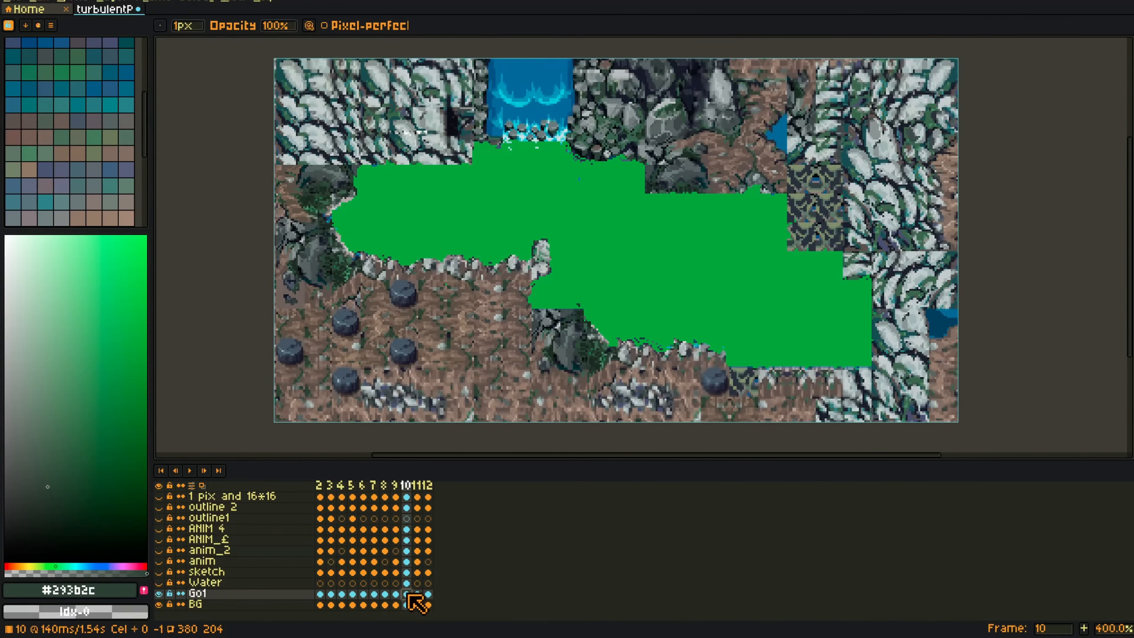
{"action": "left_click_drag", "start_coordinate": [582, 180], "coordinate": [579, 174]}
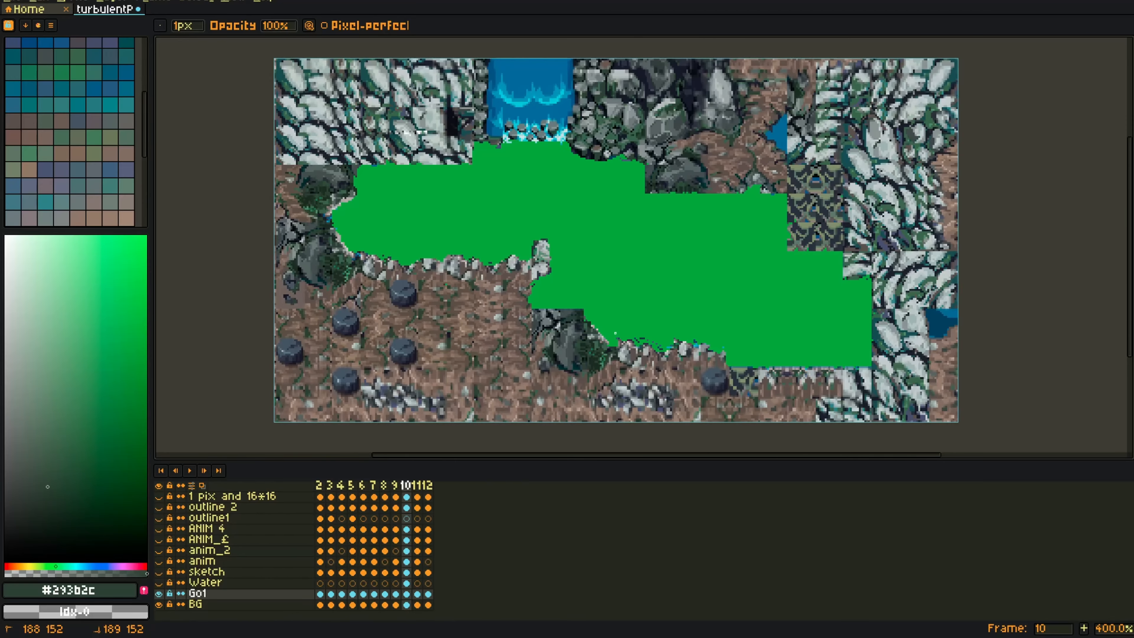
{"action": "key", "text": "ctrl+z"}
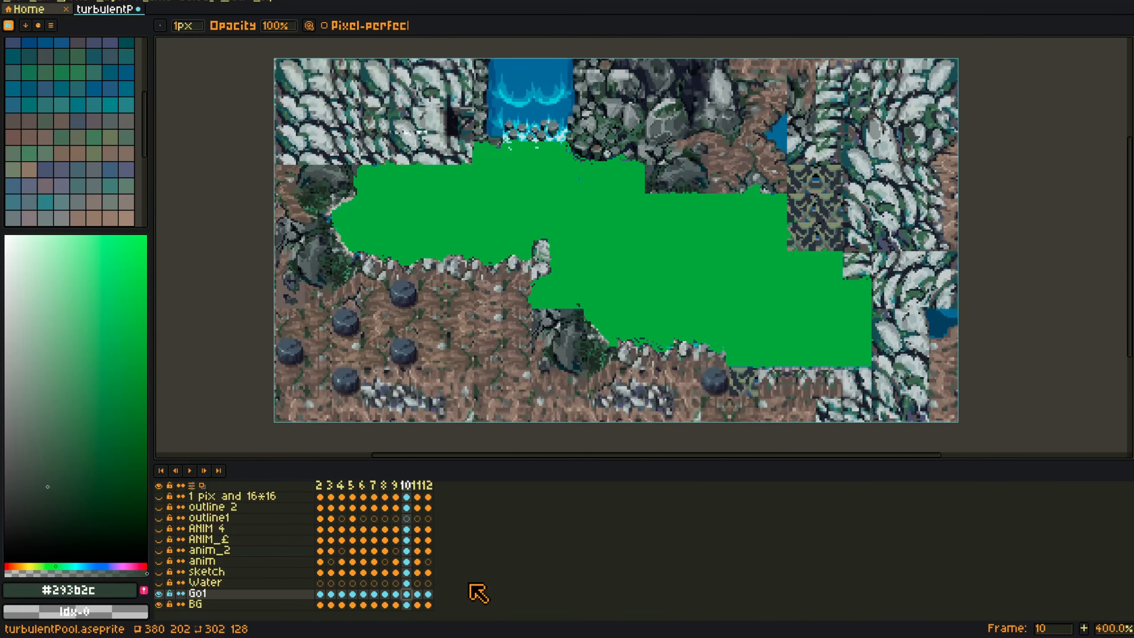
Step: Go to frame 11 of the Go1 layer and shrink the timeline to enlarge the canvas area
{"action": "left_click", "coordinate": [418, 596]}
{"action": "scroll", "coordinate": [682, 299], "scroll_direction": "up", "scroll_amount": 4}
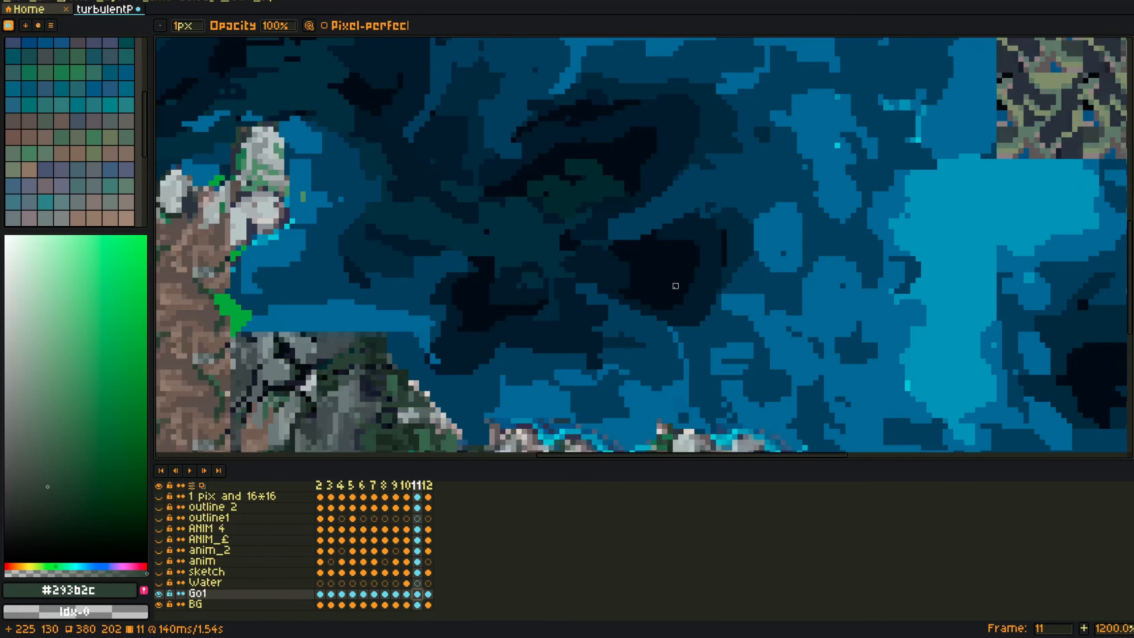
{"action": "scroll", "coordinate": [568, 309], "scroll_direction": "down", "scroll_amount": 4}
{"action": "left_click_drag", "start_coordinate": [544, 461], "coordinate": [481, 543]}
{"action": "scroll", "coordinate": [455, 571], "scroll_direction": "down", "scroll_amount": 1}
{"action": "scroll", "coordinate": [494, 597], "scroll_direction": "down", "scroll_amount": 2}
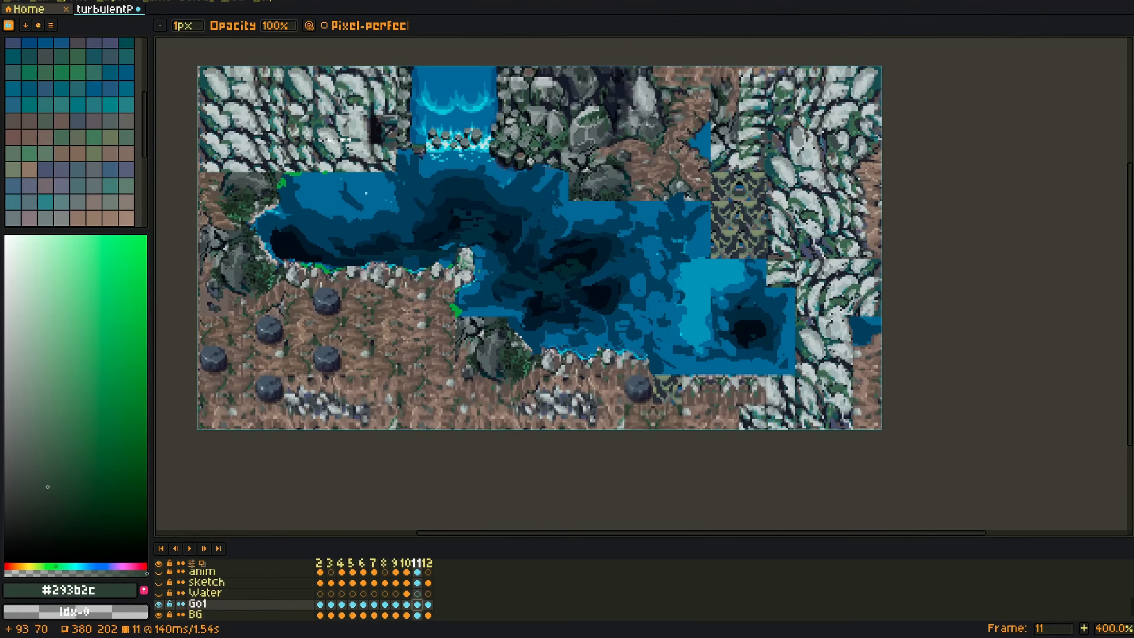
Step: Select the light and dark water colours of the pool in frame 11 with the Magic Wand
{"action": "key", "text": "w"}
{"action": "left_click", "coordinate": [405, 189]}
{"action": "left_click", "coordinate": [460, 226]}
{"action": "left_click", "coordinate": [443, 214]}
{"action": "left_click", "coordinate": [526, 319]}
{"action": "left_click", "coordinate": [547, 336], "text": "shift"}
{"action": "left_click", "coordinate": [508, 292], "text": "shift"}
{"action": "left_click", "coordinate": [508, 292], "text": "shift"}
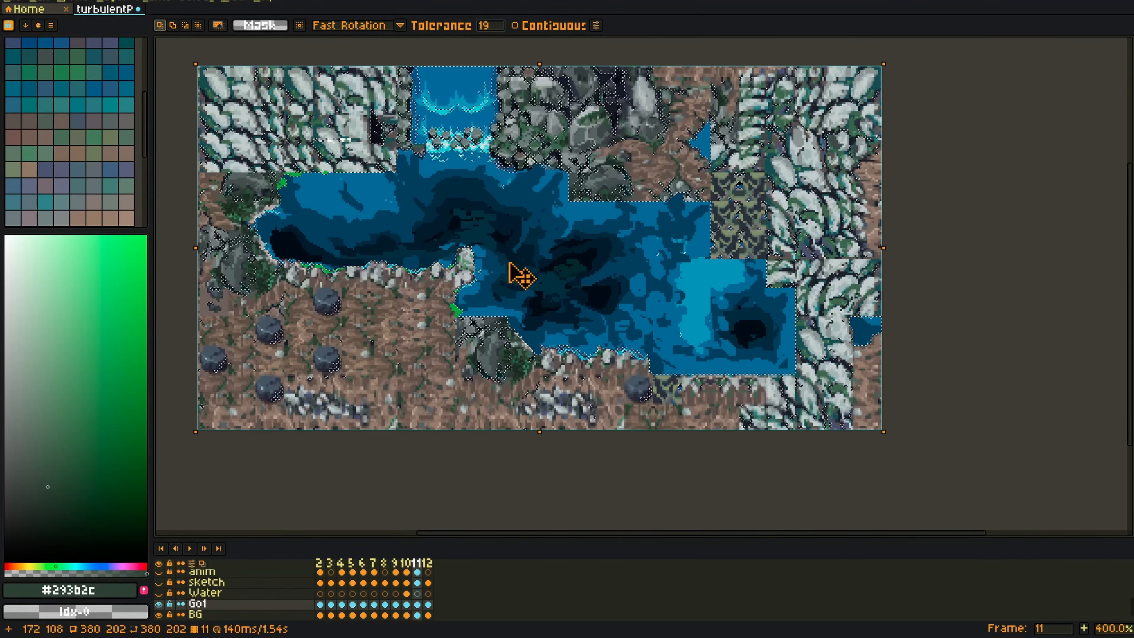
Step: Add the bright cyan edge pixels along the southern shore of frame 11 to the water selection
{"action": "scroll", "coordinate": [513, 271], "scroll_direction": "up", "scroll_amount": 4}
{"action": "scroll", "coordinate": [683, 304], "scroll_direction": "down", "scroll_amount": 3}
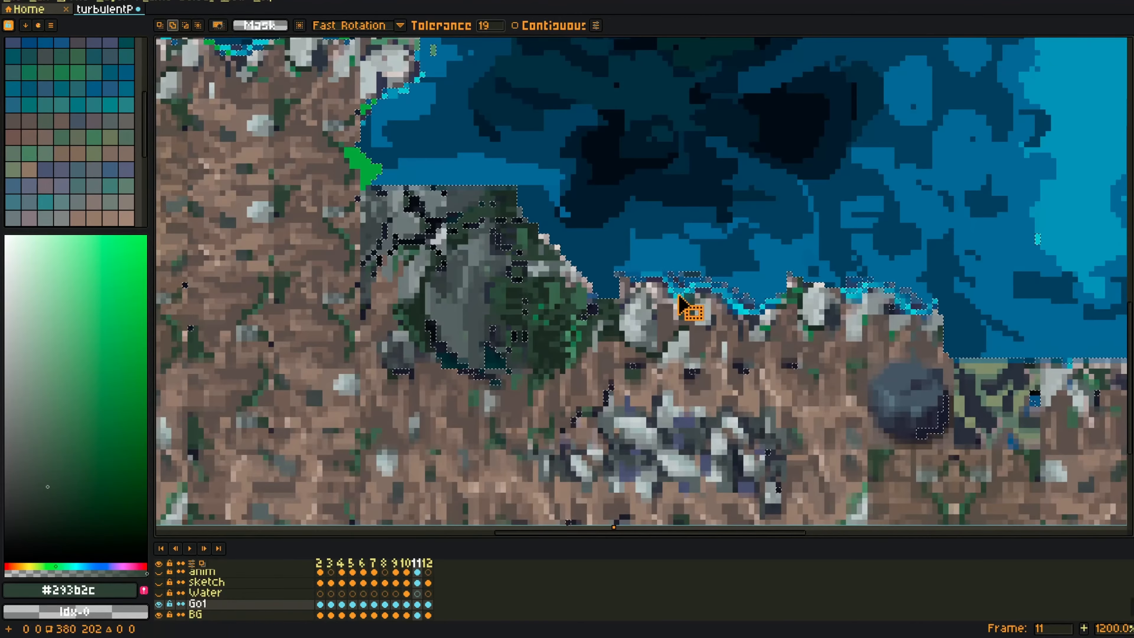
{"action": "left_click", "coordinate": [892, 289], "text": "shift"}
{"action": "left_click_drag", "start_coordinate": [450, 138], "coordinate": [928, 344]}
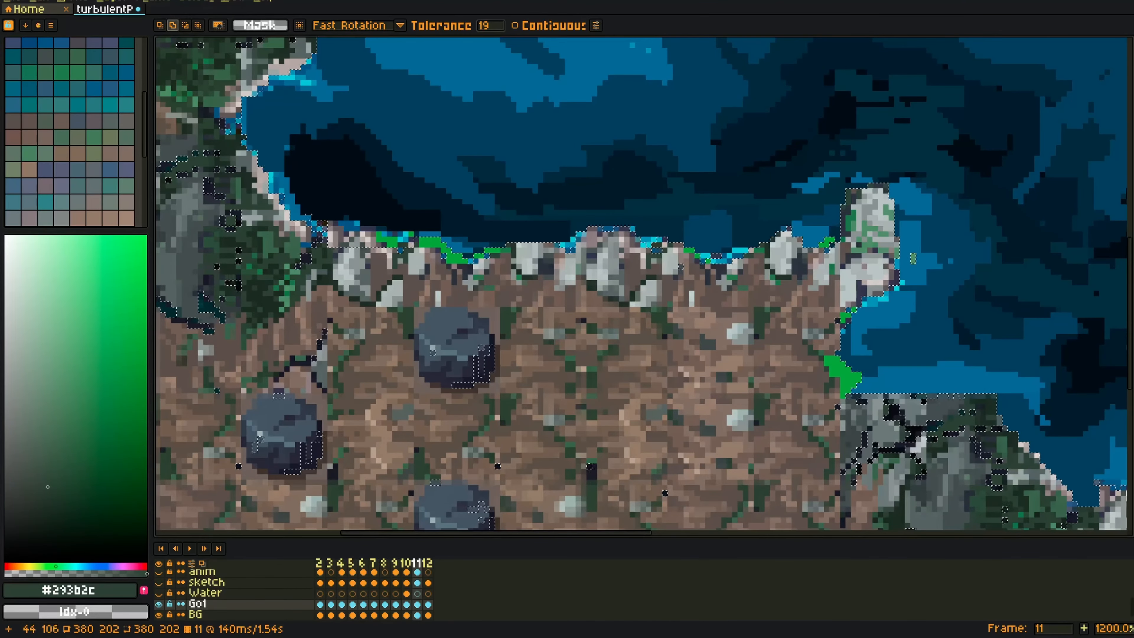
{"action": "left_click_drag", "start_coordinate": [244, 146], "coordinate": [270, 161]}
{"action": "key", "text": "ctrl+z"}
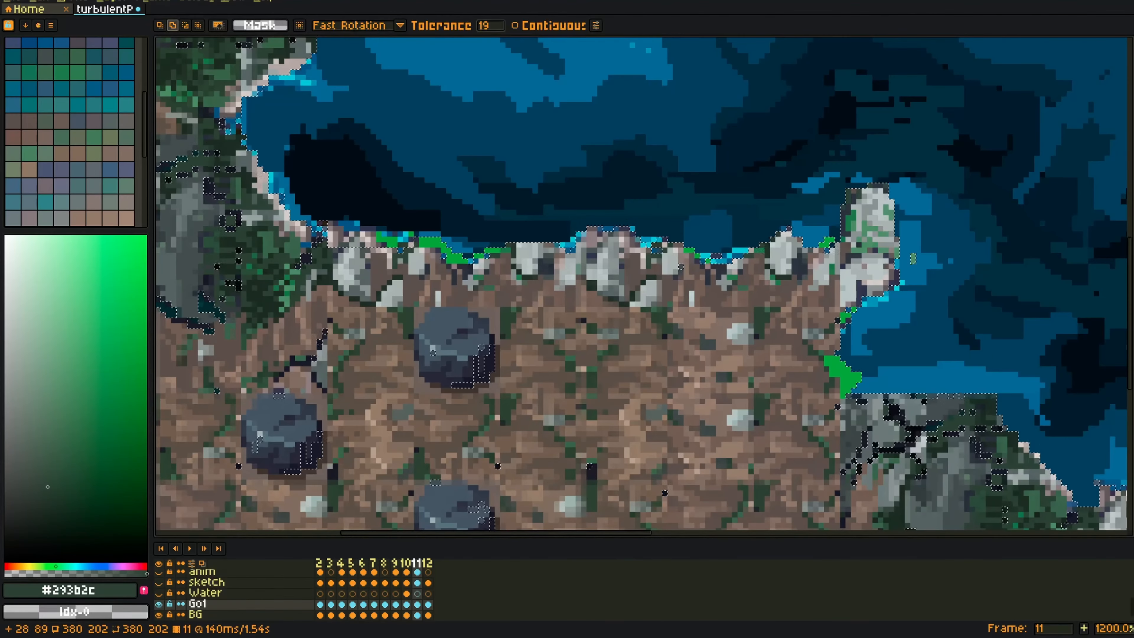
Step: Subtract the ground and rocks south of the pool from the frame 11 selection with the Lasso
{"action": "scroll", "coordinate": [456, 163], "scroll_direction": "down", "scroll_amount": 2}
{"action": "left_click_drag", "start_coordinate": [474, 145], "coordinate": [439, 175]}
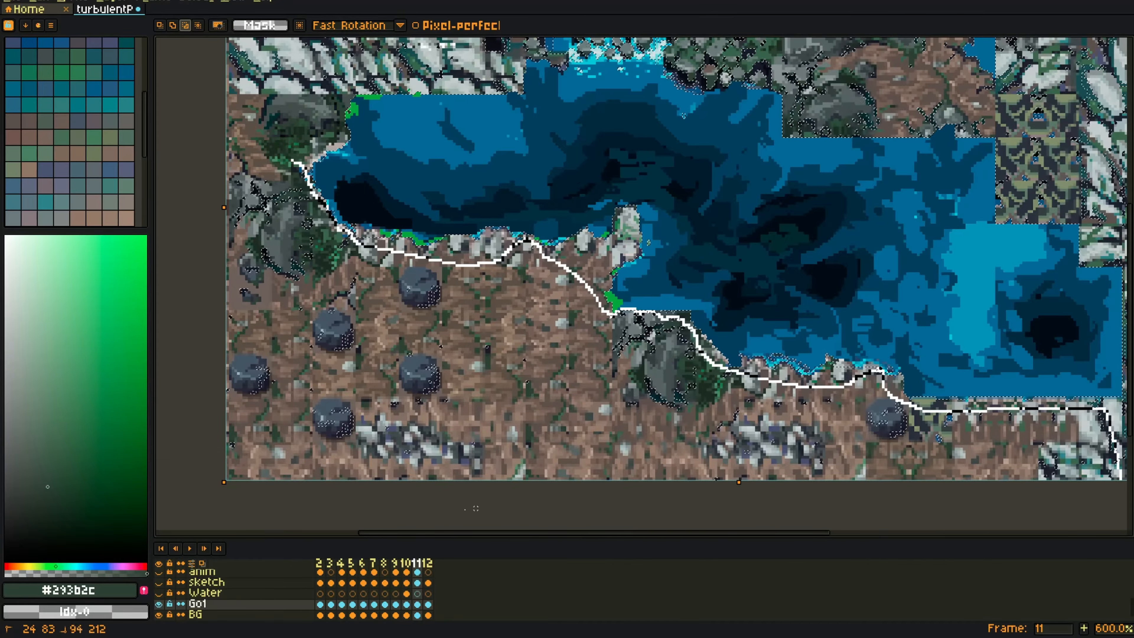
{"action": "left_click_drag", "start_coordinate": [916, 372], "coordinate": [409, 331]}
{"action": "left_click_drag", "start_coordinate": [572, 261], "coordinate": [539, 266]}
{"action": "left_click_drag", "start_coordinate": [538, 378], "coordinate": [542, 371]}
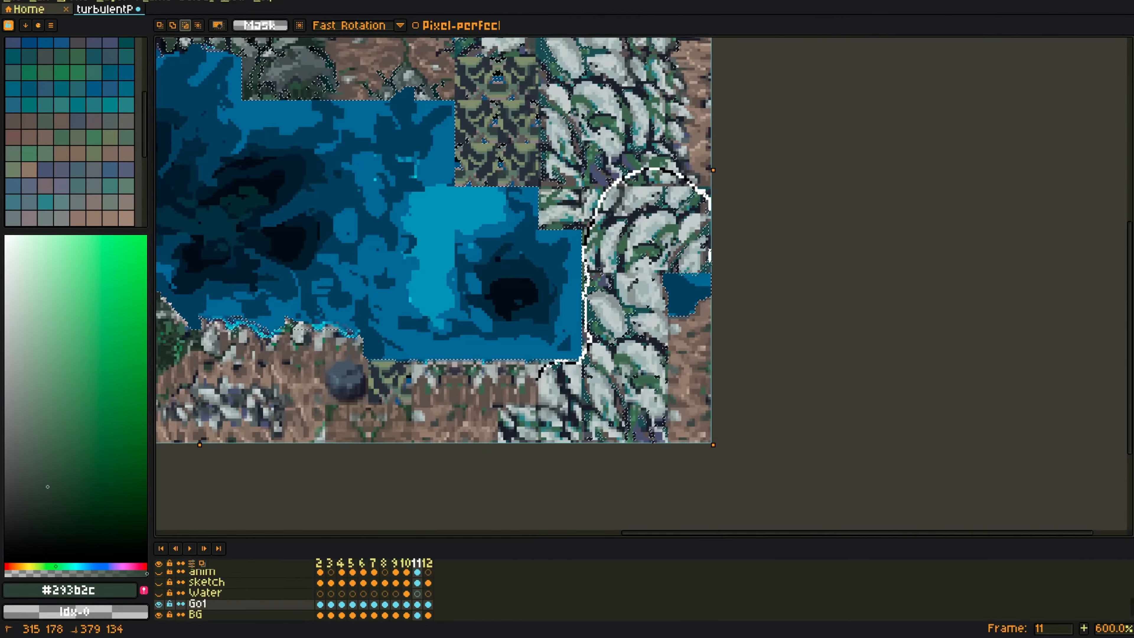
Step: Subtract the rocks and ground east and northeast of the pool from the frame 11 selection
{"action": "left_click_drag", "start_coordinate": [623, 445], "coordinate": [522, 395]}
{"action": "left_click_drag", "start_coordinate": [627, 153], "coordinate": [650, 361]}
{"action": "mouse_move", "coordinate": [683, 322]}
{"action": "left_mouse_down"}
{"action": "mouse_move", "coordinate": [565, 388]}
{"action": "mouse_move", "coordinate": [739, 96]}
{"action": "mouse_move", "coordinate": [746, 304]}
{"action": "left_mouse_up"}
{"action": "mouse_move", "coordinate": [256, 88]}
{"action": "left_mouse_down"}
{"action": "mouse_move", "coordinate": [578, 260]}
{"action": "mouse_move", "coordinate": [539, 374]}
{"action": "mouse_move", "coordinate": [518, 286]}
{"action": "mouse_move", "coordinate": [491, 375]}
{"action": "mouse_move", "coordinate": [484, 309]}
{"action": "mouse_move", "coordinate": [284, 302]}
{"action": "mouse_move", "coordinate": [467, 98]}
{"action": "left_mouse_up"}
{"action": "mouse_move", "coordinate": [392, 188]}
{"action": "left_mouse_down"}
{"action": "mouse_move", "coordinate": [731, 210]}
{"action": "mouse_move", "coordinate": [954, 190]}
{"action": "left_mouse_up"}
{"action": "mouse_move", "coordinate": [268, 279]}
{"action": "left_mouse_down"}
{"action": "mouse_move", "coordinate": [708, 228]}
{"action": "mouse_move", "coordinate": [786, 258]}
{"action": "mouse_move", "coordinate": [871, 263]}
{"action": "mouse_move", "coordinate": [913, 108]}
{"action": "left_mouse_up"}
{"action": "left_click_drag", "start_coordinate": [264, 239], "coordinate": [268, 243]}
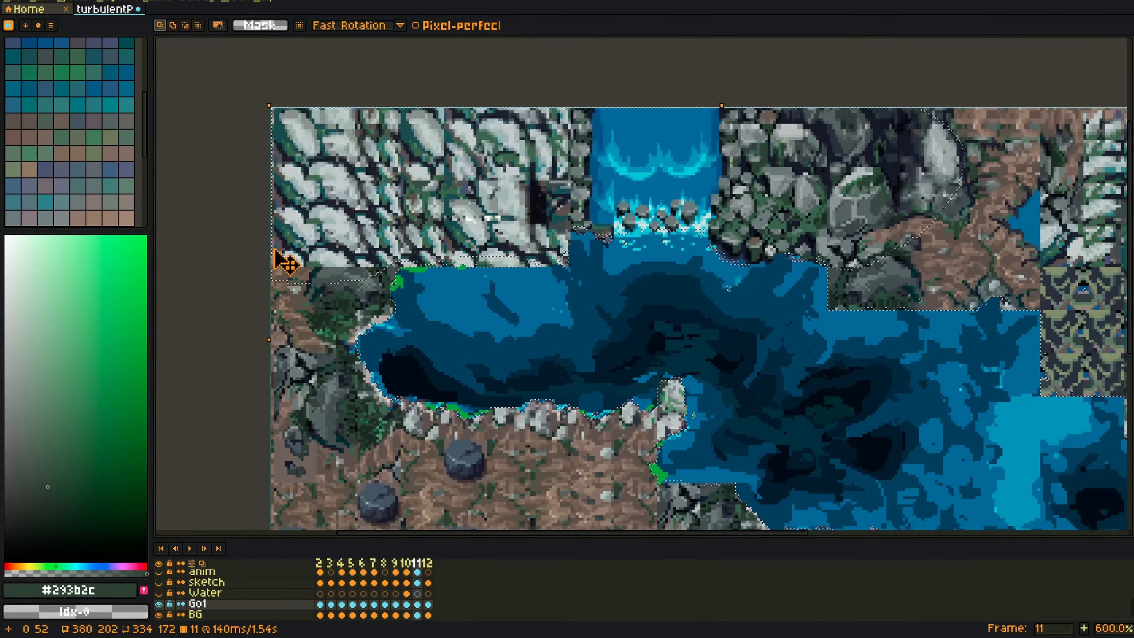
Step: Subtract the stone wall and rocks north and northwest of the pool from the frame 11 selection
{"action": "left_click_drag", "start_coordinate": [388, 255], "coordinate": [417, 169]}
{"action": "left_click_drag", "start_coordinate": [337, 268], "coordinate": [417, 262]}
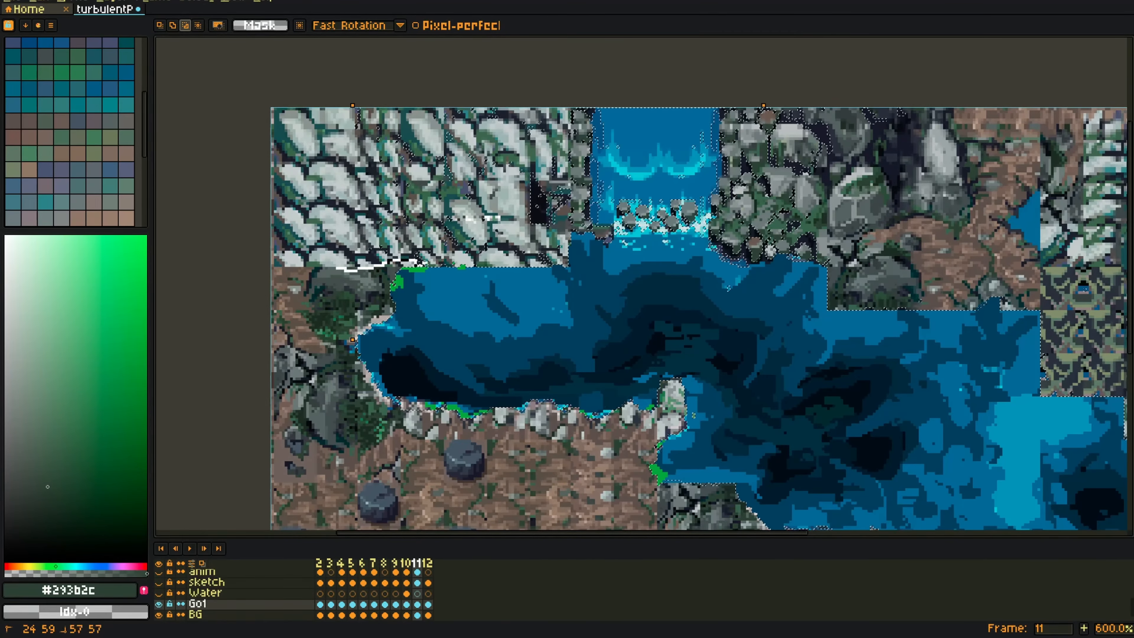
{"action": "mouse_move", "coordinate": [719, 251]}
{"action": "left_mouse_down"}
{"action": "mouse_move", "coordinate": [856, 264]}
{"action": "mouse_move", "coordinate": [345, 197]}
{"action": "mouse_move", "coordinate": [339, 264]}
{"action": "left_mouse_up"}
{"action": "left_click_drag", "start_coordinate": [639, 294], "coordinate": [594, 242]}
Step: Try to move the selected water from the Go1 layer to the Water layer in frame 11 by cutting and pasting
{"action": "key", "text": "ctrl+x"}
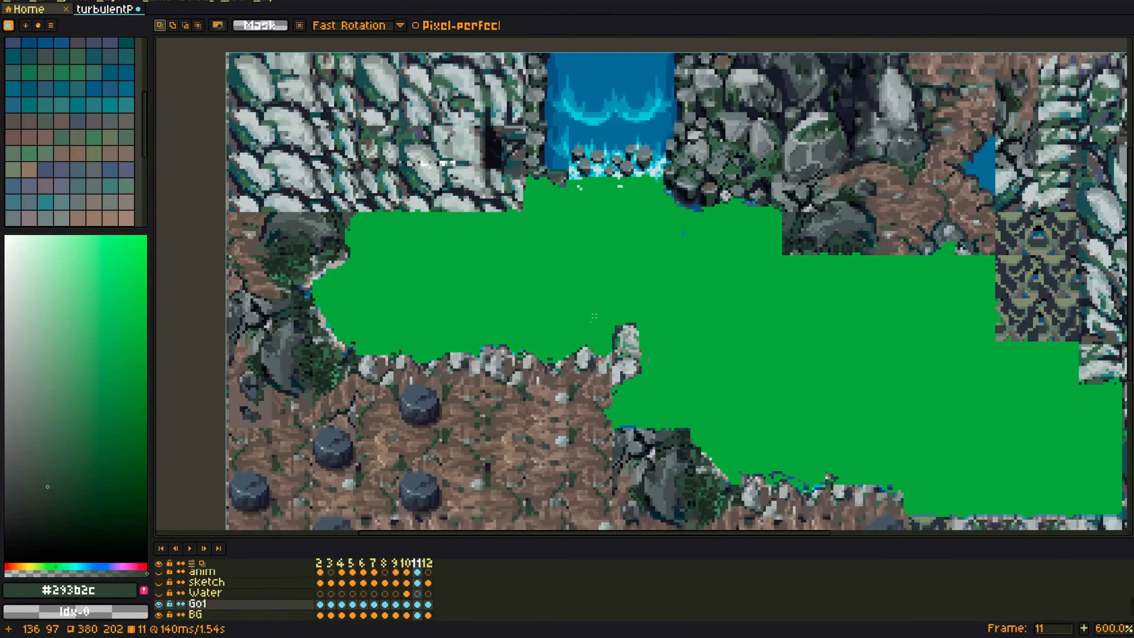
{"action": "left_click", "coordinate": [418, 593]}
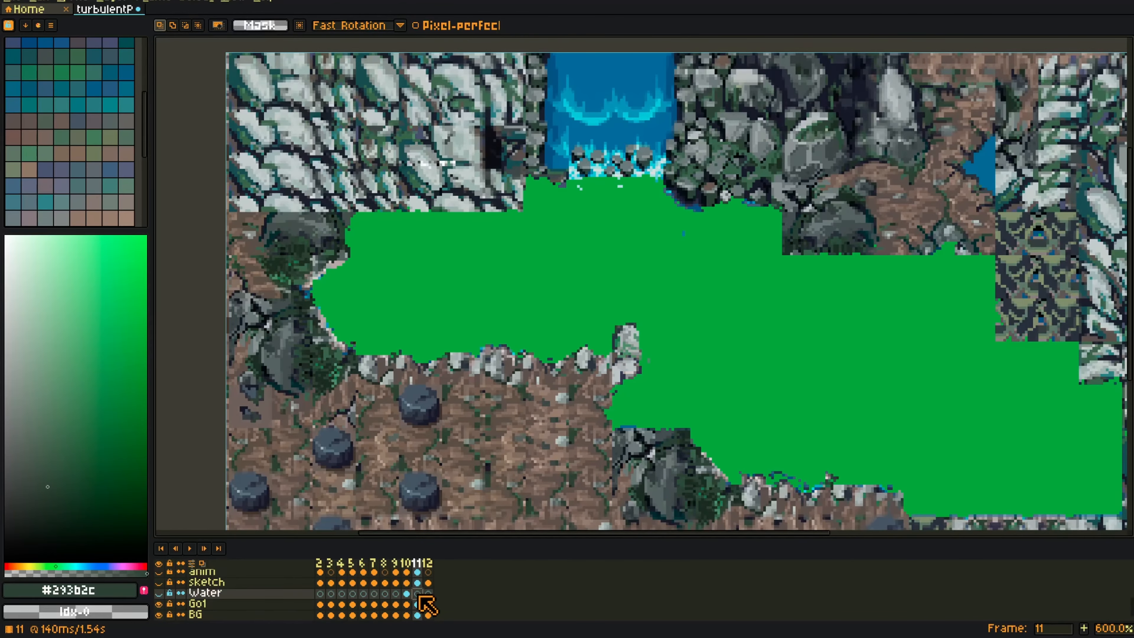
{"action": "key", "text": "v"}
{"action": "key", "text": "ctrl+v"}
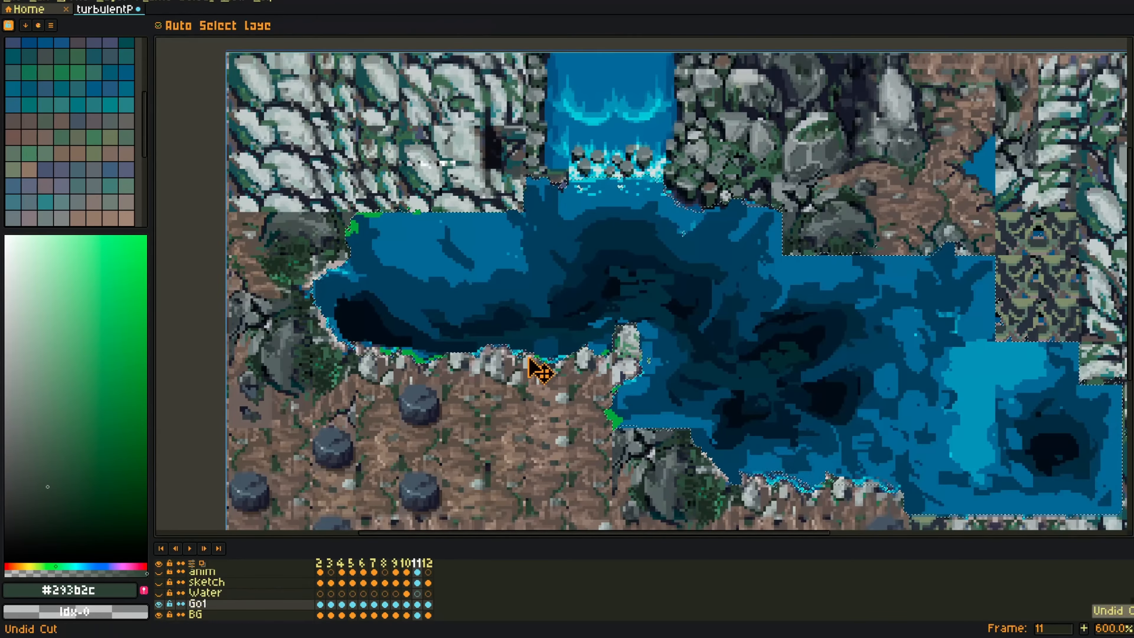
Step: Compare the Water and Go1 layers in frame 11 and delete the selected water from the Go1 layer
{"action": "left_click", "coordinate": [420, 594]}
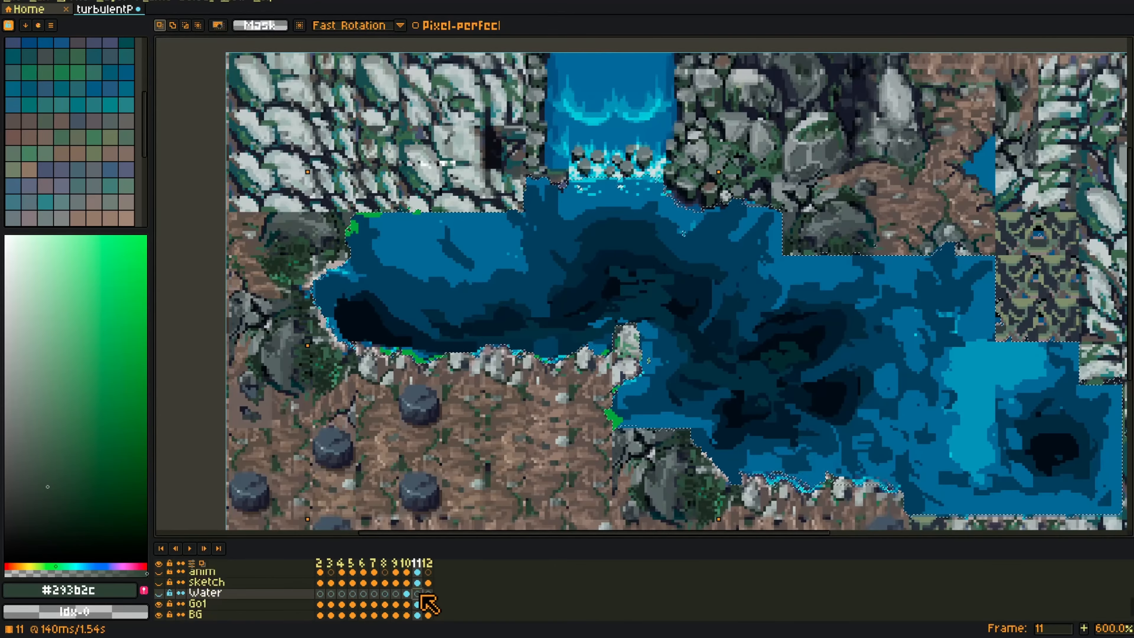
{"action": "left_click", "coordinate": [158, 593]}
{"action": "left_click", "coordinate": [159, 593]}
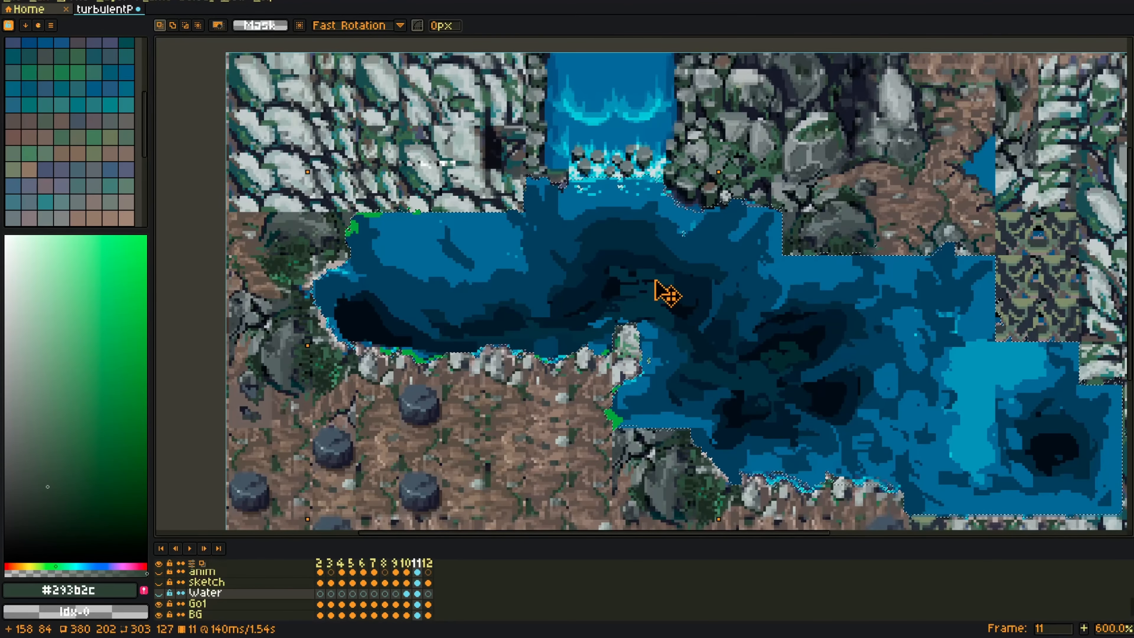
{"action": "left_click", "coordinate": [159, 593]}
{"action": "left_click", "coordinate": [160, 605]}
{"action": "left_click", "coordinate": [159, 593]}
{"action": "left_click", "coordinate": [160, 604]}
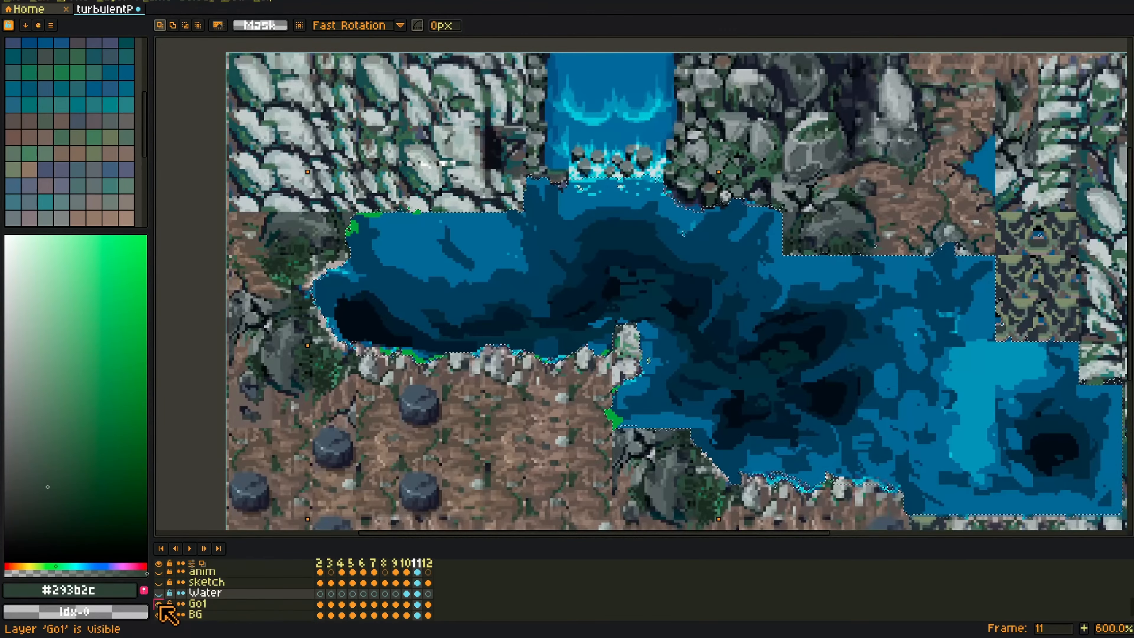
{"action": "left_click", "coordinate": [417, 604]}
{"action": "key", "text": "Delete"}
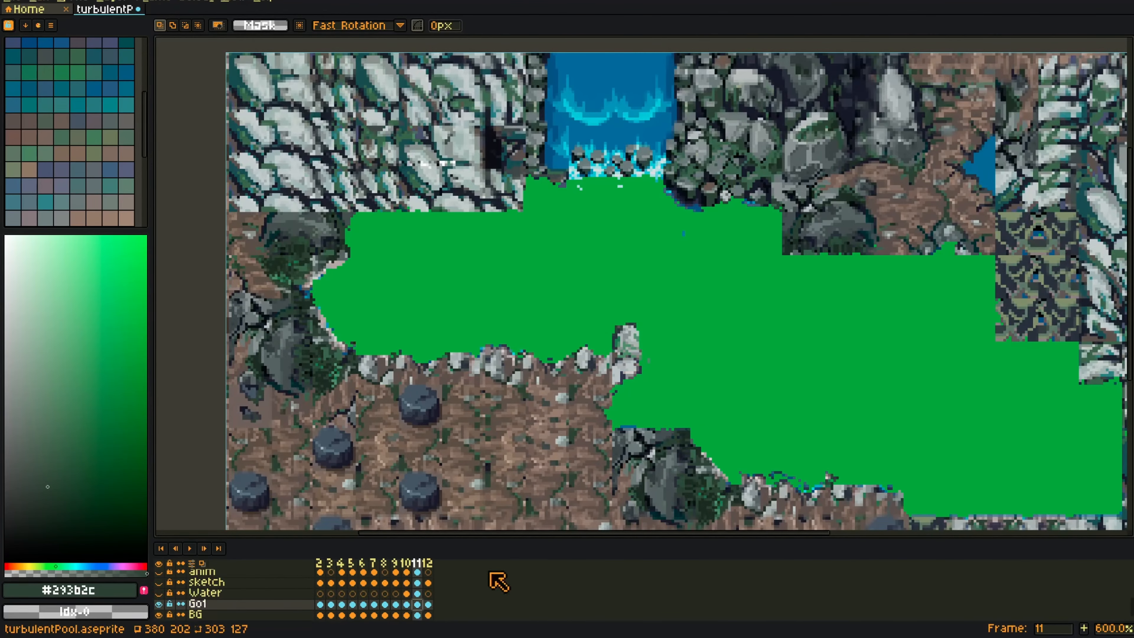
Step: Toggle the Water and Go1 layers' visibility to check the separated water, and go to the Go1 cel of frame 12
{"action": "left_click", "coordinate": [159, 593]}
{"action": "left_click", "coordinate": [160, 604]}
{"action": "left_click", "coordinate": [160, 605]}
{"action": "left_click", "coordinate": [428, 605]}
{"action": "scroll", "coordinate": [617, 358], "scroll_direction": "down", "scroll_amount": 2}
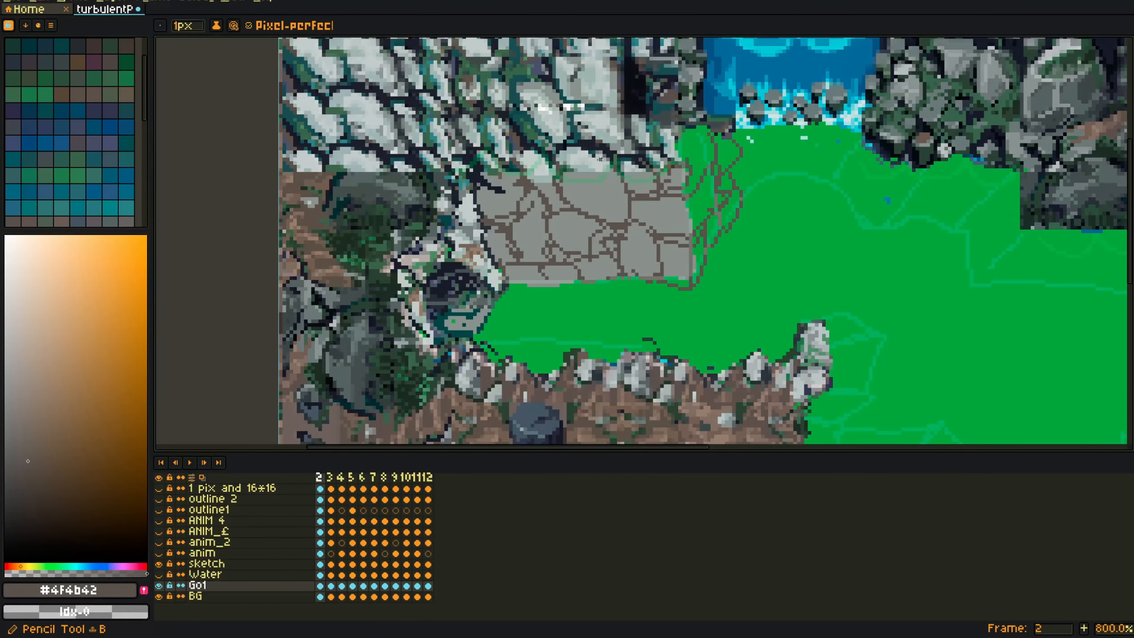
Step: Draw dark and green cracks on the flat grey stones of the northwest bank in frame 2, using sampled colours such as #1c1c27
{"action": "left_click", "coordinate": [625, 156], "text": "alt"}
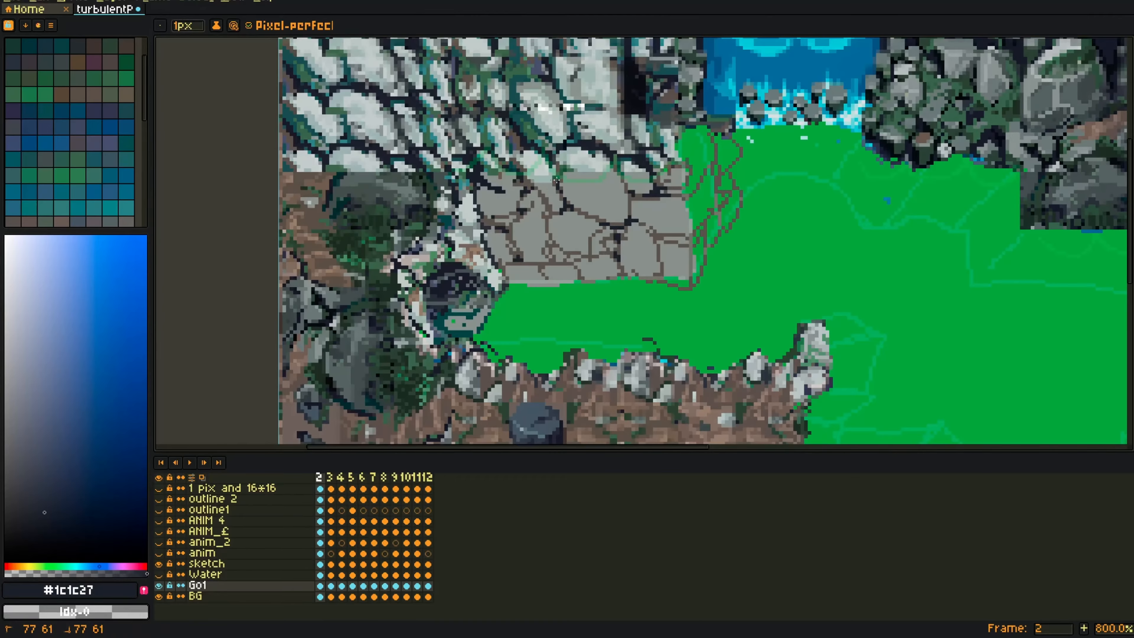
{"action": "left_click", "coordinate": [547, 207], "text": "alt"}
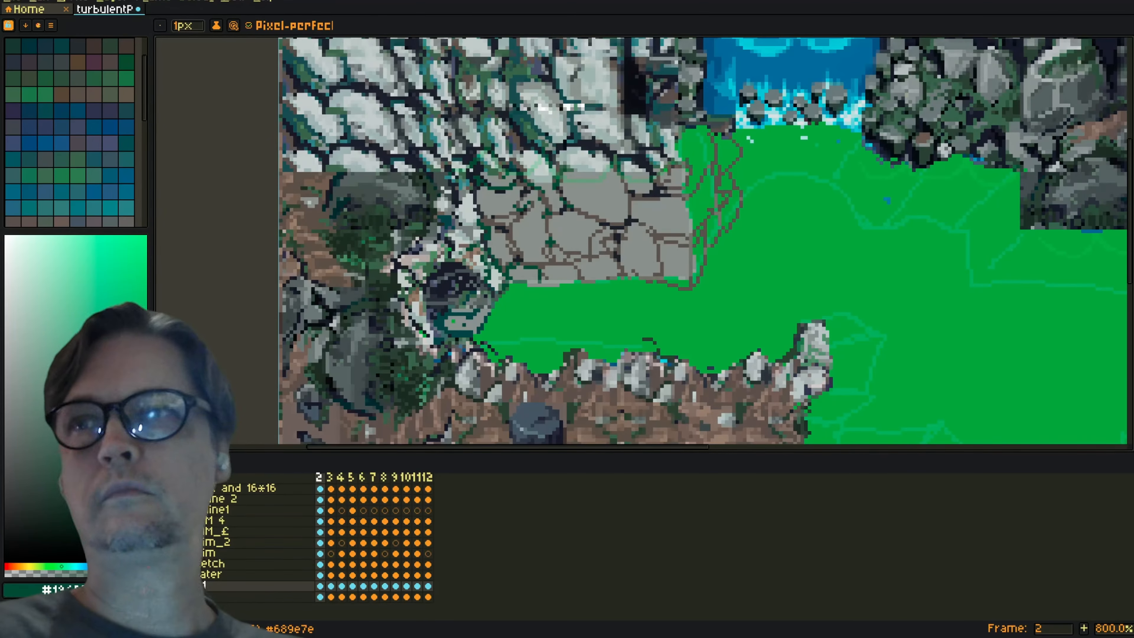
{"action": "left_click", "coordinate": [720, 124], "text": "alt"}
{"action": "left_click_drag", "start_coordinate": [712, 173], "coordinate": [717, 138]}
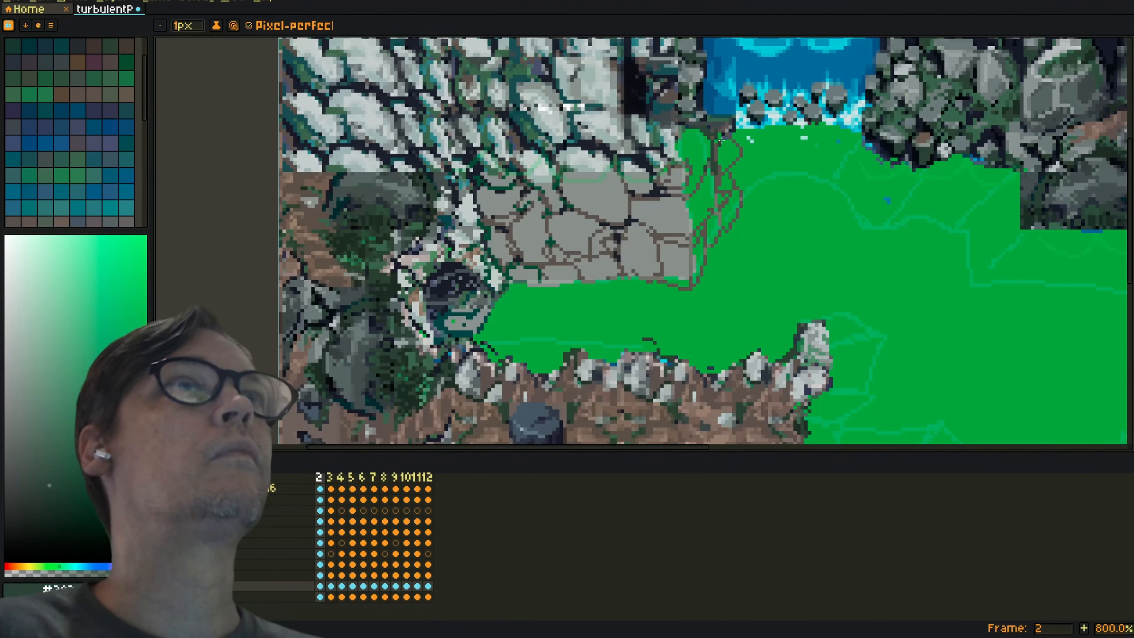
{"action": "left_click_drag", "start_coordinate": [694, 197], "coordinate": [713, 177]}
Step: Paint green moss strokes along the stone joints of the northwest bank with a colour sampled from the wall
{"action": "left_click", "coordinate": [560, 172], "text": "alt"}
{"action": "left_click_drag", "start_coordinate": [568, 182], "coordinate": [580, 177]}
{"action": "left_click_drag", "start_coordinate": [619, 191], "coordinate": [620, 180]}
{"action": "left_click_drag", "start_coordinate": [643, 185], "coordinate": [650, 169]}
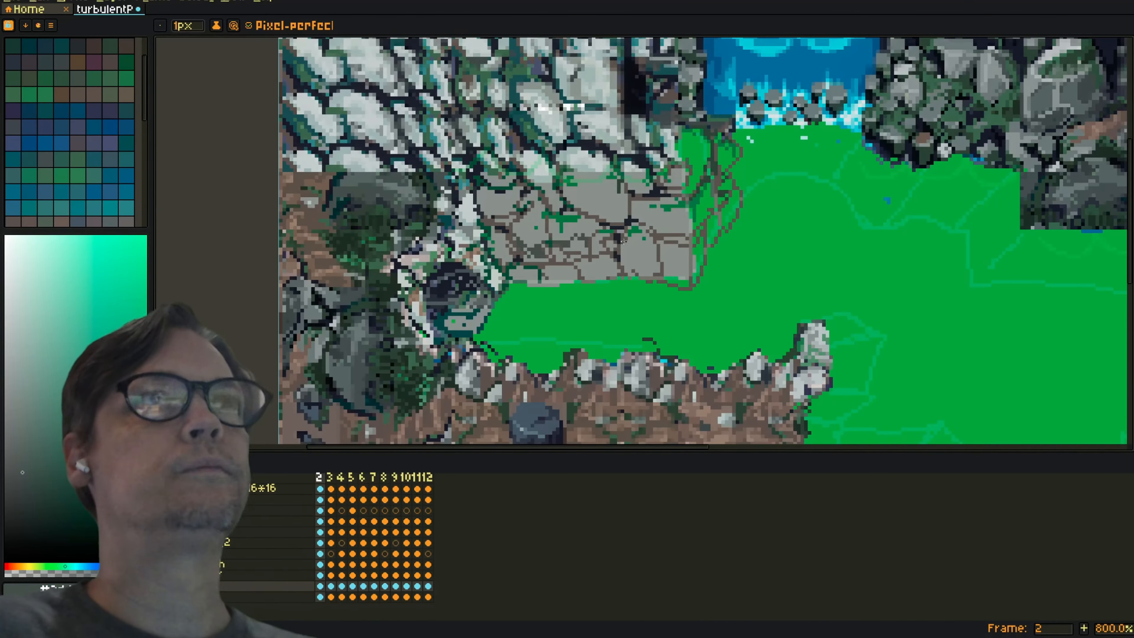
{"action": "left_click_drag", "start_coordinate": [626, 252], "coordinate": [641, 242]}
Step: Shade the lower middle stones of the northwest bank with mid greys sampled from the neighbouring rocks
{"action": "left_click", "coordinate": [390, 187], "text": "alt"}
{"action": "left_click_drag", "start_coordinate": [537, 248], "coordinate": [539, 234]}
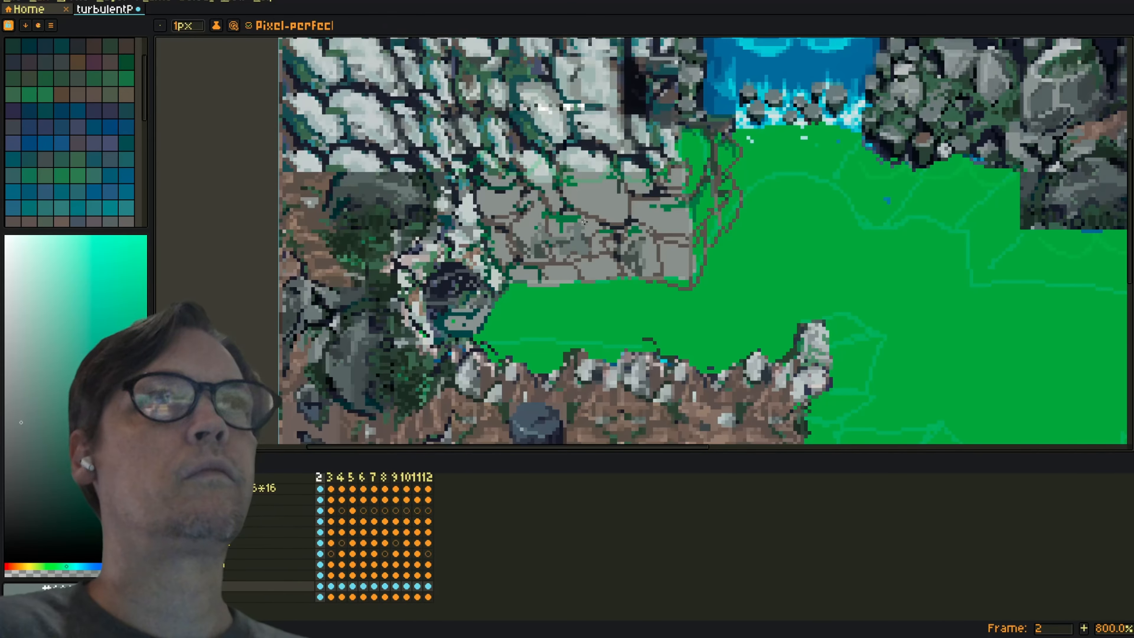
{"action": "left_click", "coordinate": [517, 254], "text": "alt"}
{"action": "left_click", "coordinate": [460, 304], "text": "alt"}
{"action": "left_click_drag", "start_coordinate": [583, 232], "coordinate": [564, 251]}
{"action": "left_click", "coordinate": [340, 375], "text": "alt"}
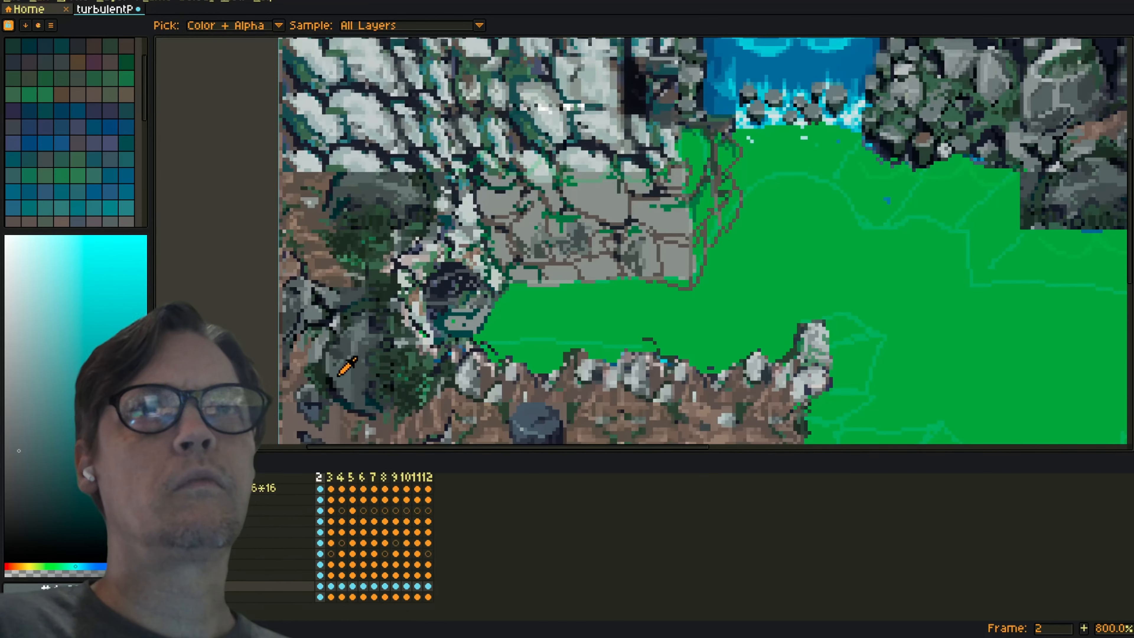
Step: Sketch an elongated rounded ledge along the southern foot of the northwest bank with brown and dark teal lines
{"action": "left_click", "coordinate": [517, 183], "text": "alt"}
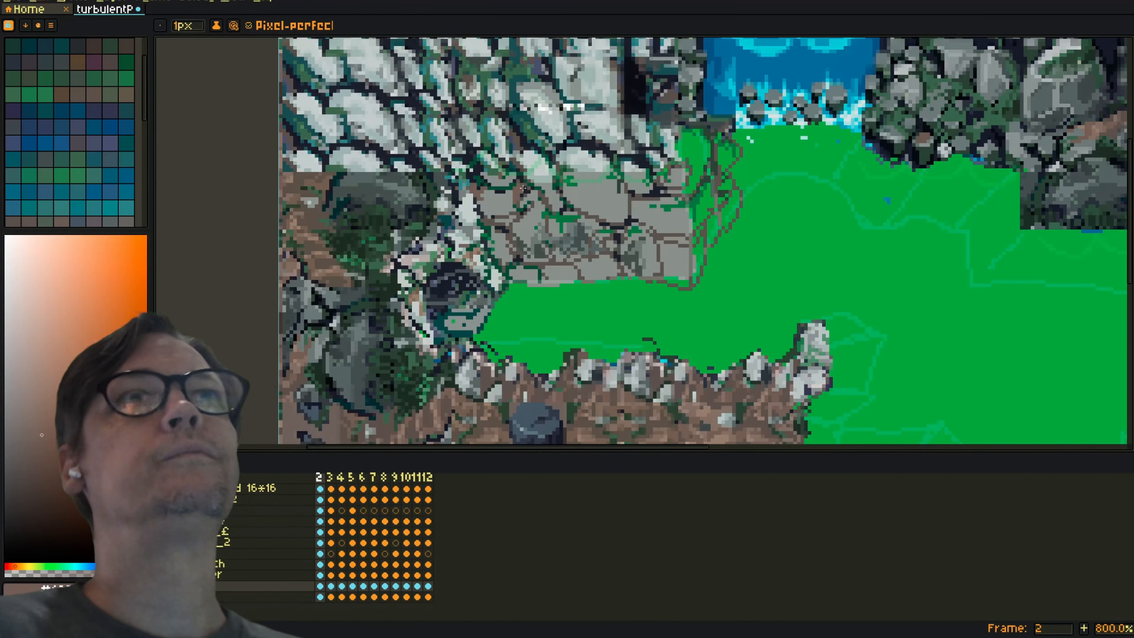
{"action": "left_click", "coordinate": [483, 340], "text": "alt"}
{"action": "mouse_move", "coordinate": [483, 343]}
{"action": "left_mouse_down"}
{"action": "mouse_move", "coordinate": [516, 351]}
{"action": "mouse_move", "coordinate": [548, 342]}
{"action": "left_mouse_up"}
{"action": "left_click_drag", "start_coordinate": [557, 336], "coordinate": [565, 331]}
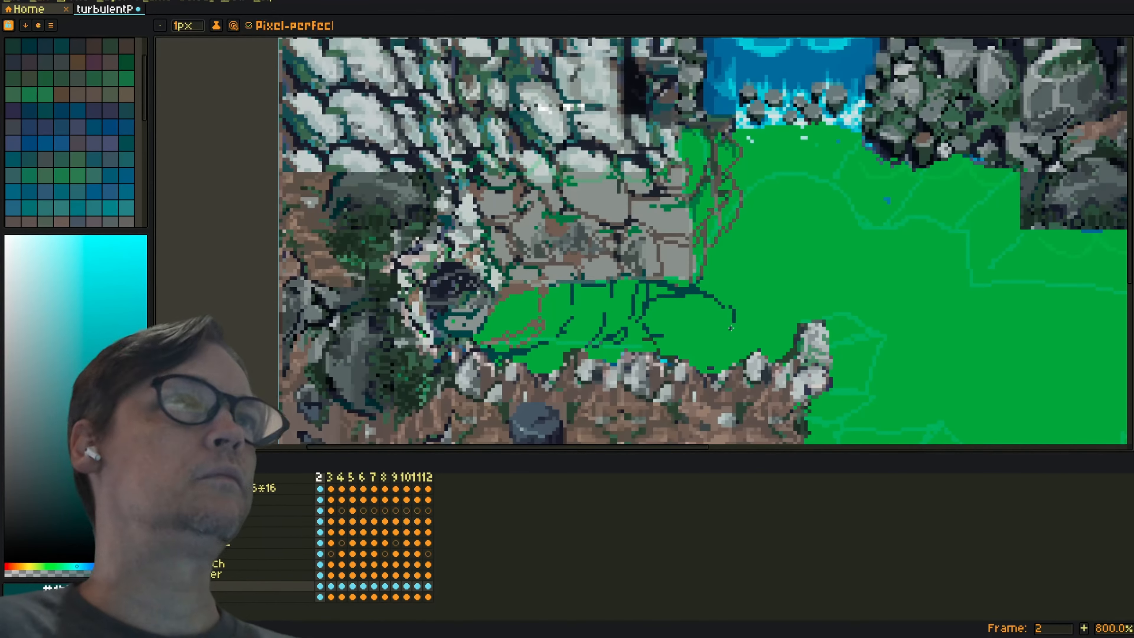
{"action": "left_click_drag", "start_coordinate": [726, 304], "coordinate": [694, 343]}
Step: Paint light grey highlights on the stones of the northwest bank with colours sampled from the stone wall
{"action": "left_click", "coordinate": [573, 178], "text": "alt"}
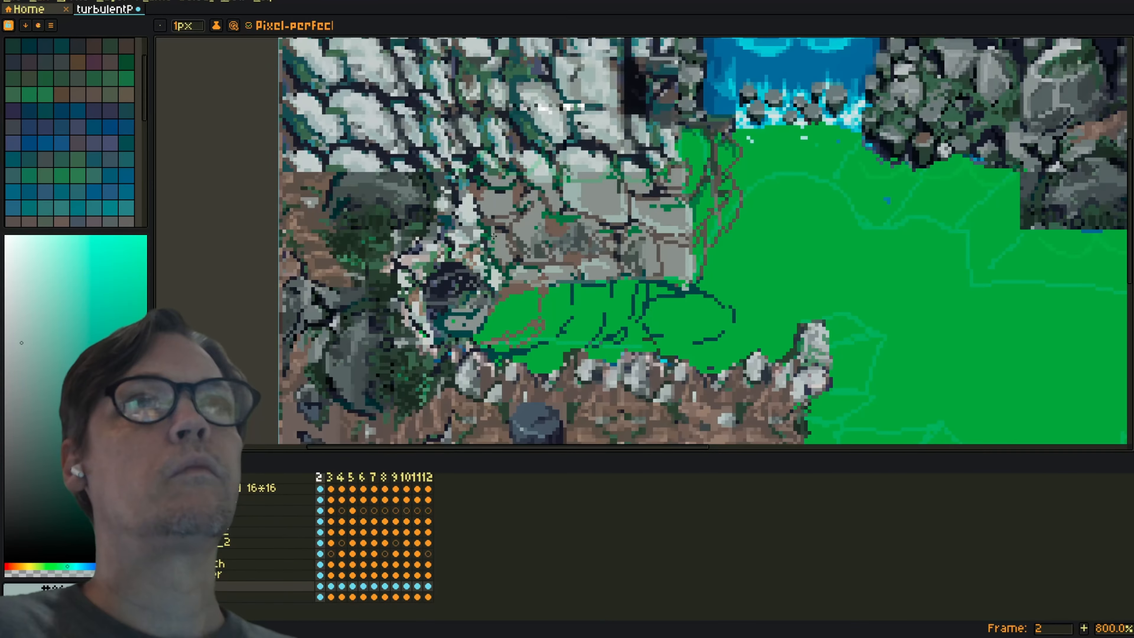
{"action": "left_click_drag", "start_coordinate": [534, 228], "coordinate": [547, 206]}
{"action": "left_click_drag", "start_coordinate": [507, 209], "coordinate": [483, 214]}
{"action": "left_click", "coordinate": [531, 132], "text": "alt"}
{"action": "left_click_drag", "start_coordinate": [563, 204], "coordinate": [580, 203]}
{"action": "left_click", "coordinate": [643, 161], "text": "alt"}
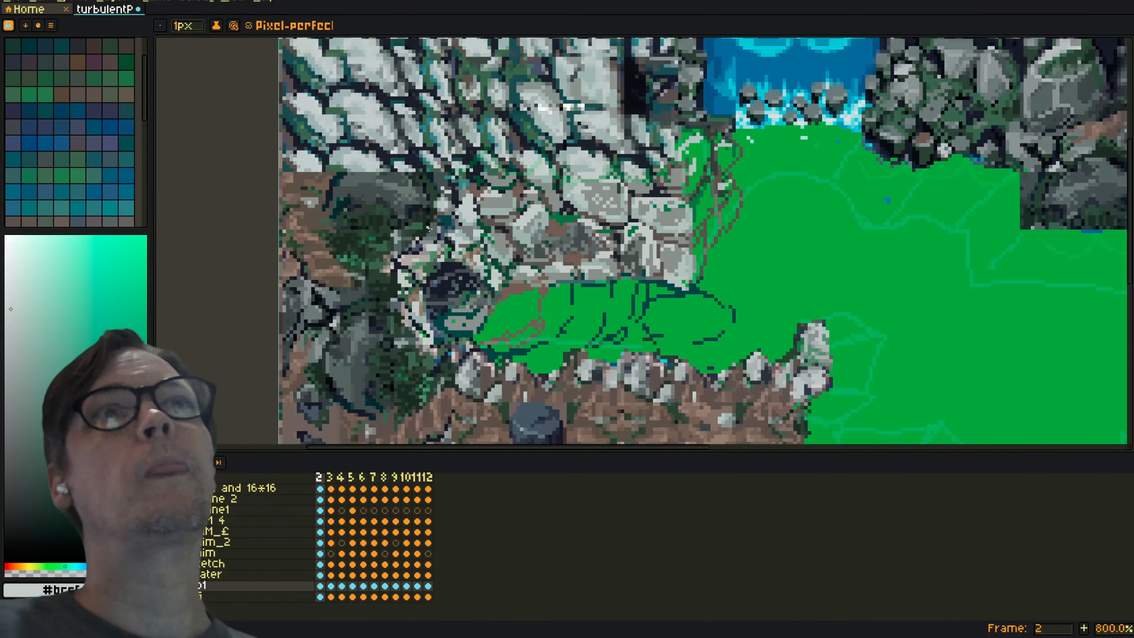
Step: Refine the northwest bank's stones with dark joints, green moss and brown shadows in sampled colours
{"action": "left_click", "coordinate": [501, 222], "text": "alt"}
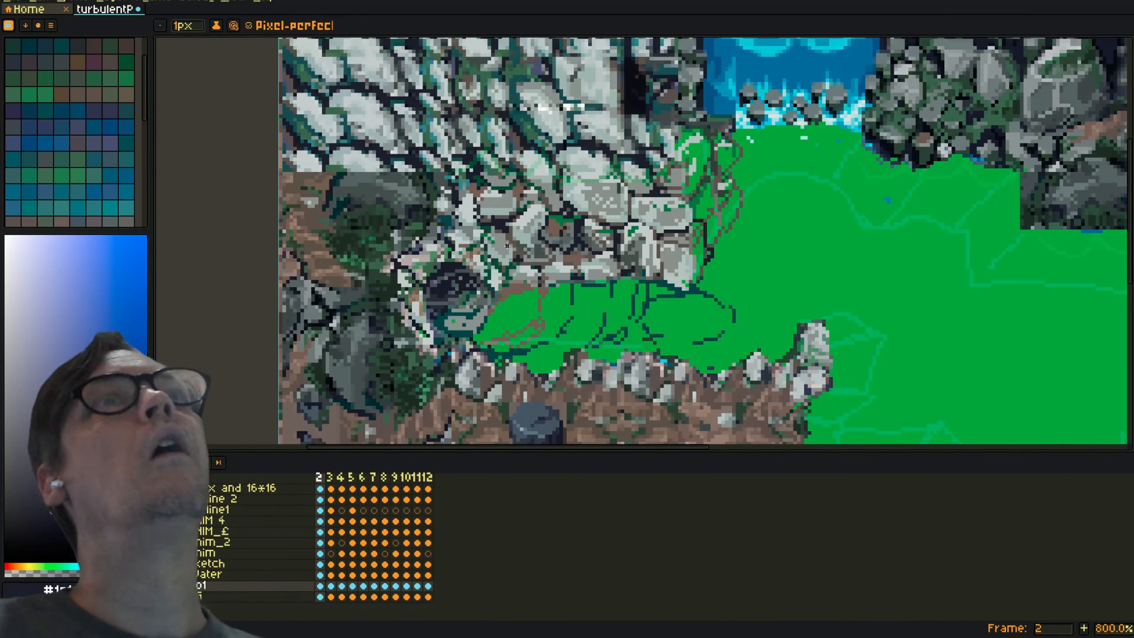
{"action": "left_click", "coordinate": [357, 236], "text": "alt"}
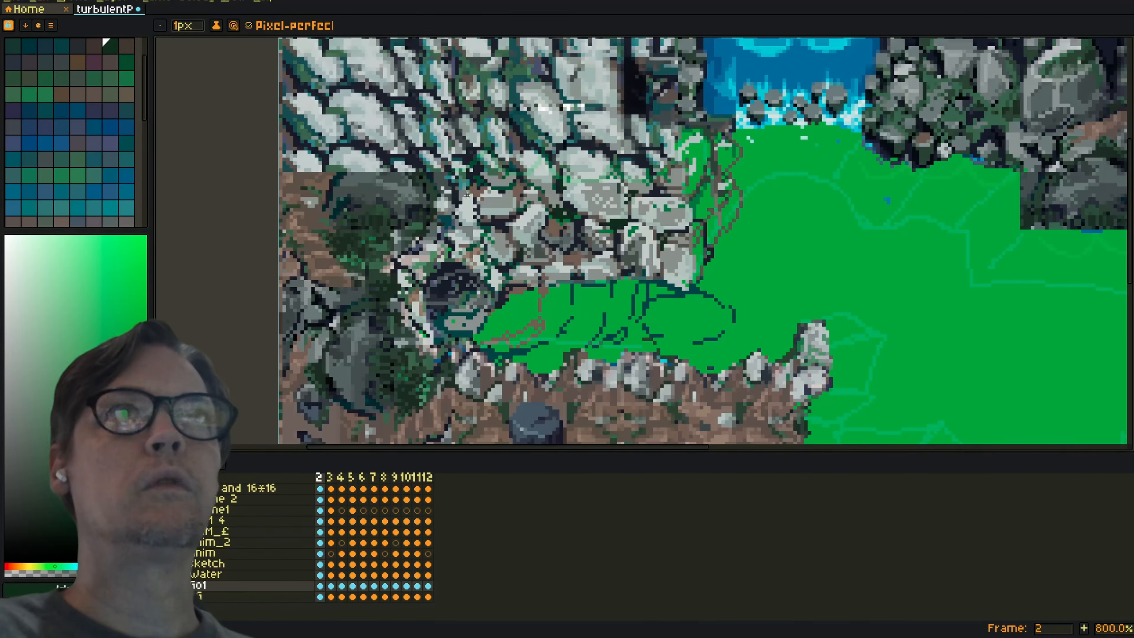
{"action": "left_click", "coordinate": [563, 216], "text": "alt"}
{"action": "left_click", "coordinate": [512, 183], "text": "alt"}
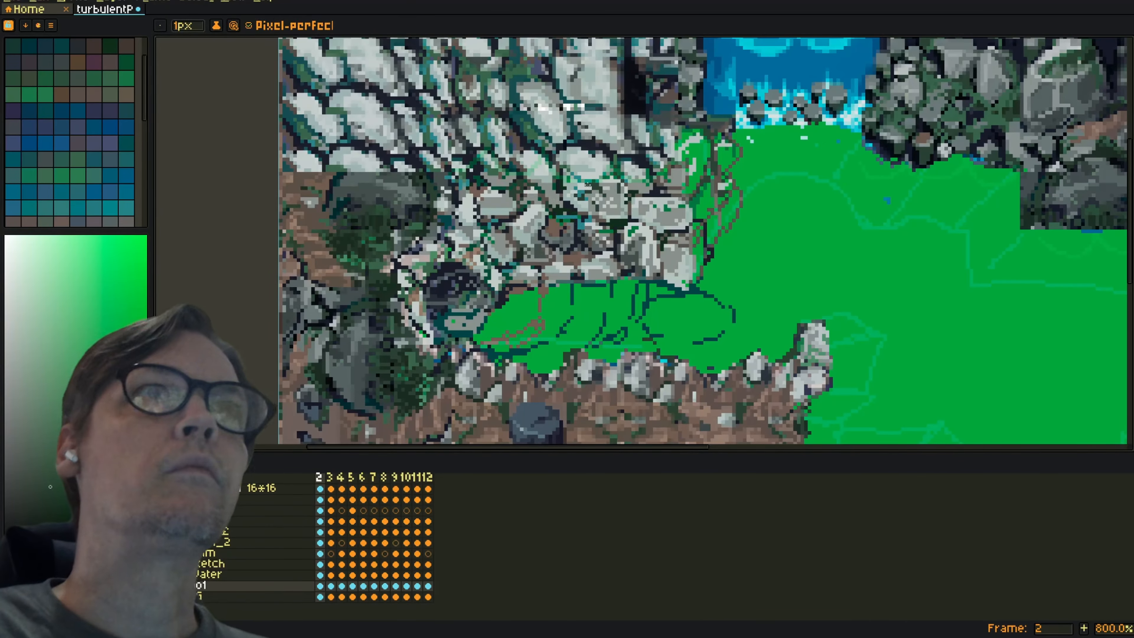
{"action": "left_click", "coordinate": [714, 218], "text": "alt"}
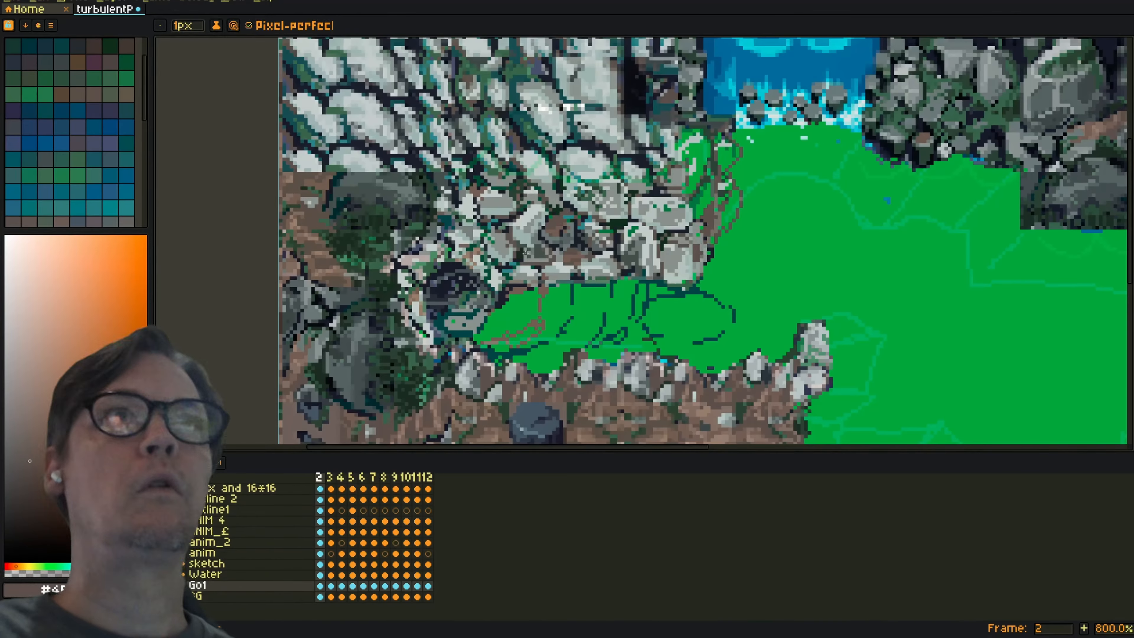
Step: Fill the narrow rock outcrop west of the waterfall's foot with dark grey-brown and cover its green gap with teal
{"action": "left_click", "coordinate": [577, 217], "text": "alt"}
{"action": "left_click", "coordinate": [616, 214], "text": "alt"}
{"action": "left_click", "coordinate": [650, 208], "text": "alt"}
{"action": "mouse_move", "coordinate": [641, 206]}
{"action": "left_mouse_down"}
{"action": "mouse_move", "coordinate": [682, 224]}
{"action": "mouse_move", "coordinate": [625, 232]}
{"action": "mouse_move", "coordinate": [651, 266]}
{"action": "left_mouse_up"}
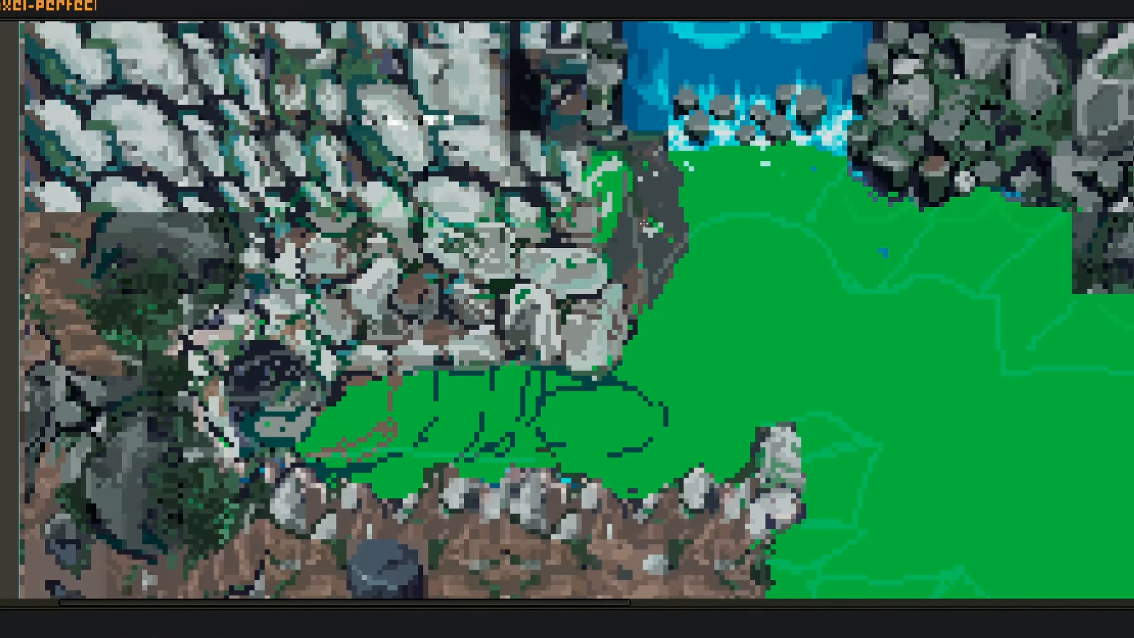
{"action": "left_click_drag", "start_coordinate": [594, 152], "coordinate": [597, 214]}
{"action": "left_click_drag", "start_coordinate": [614, 171], "coordinate": [603, 196]}
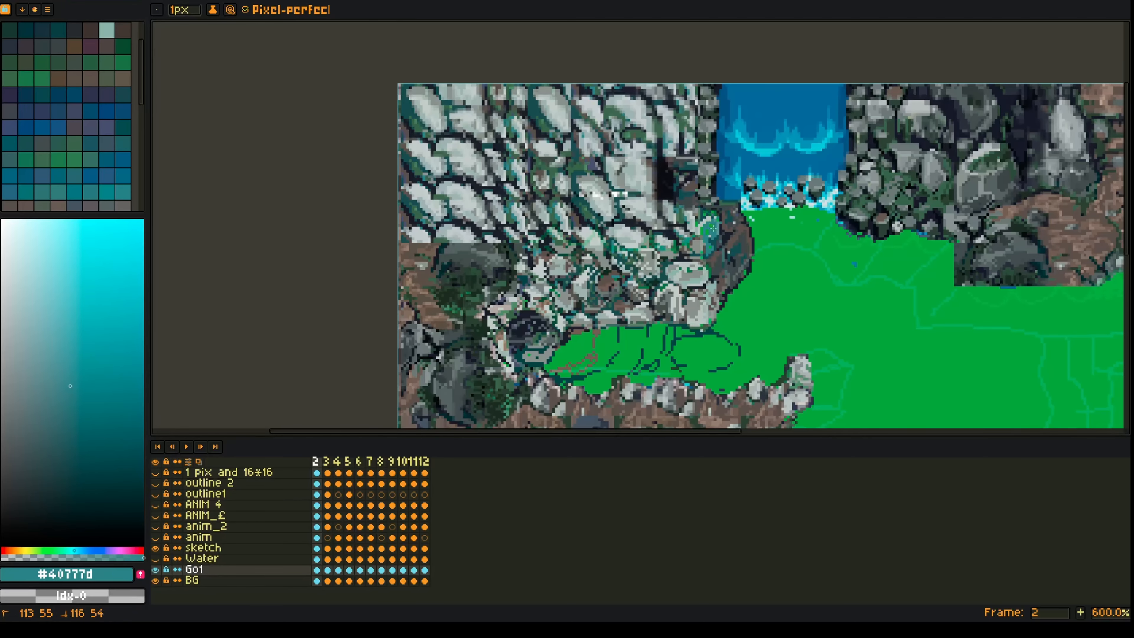
Step: Add dark edges and brown and grey shading to the outcrop beside the waterfall
{"action": "left_click", "coordinate": [625, 144], "text": "alt"}
{"action": "left_click_drag", "start_coordinate": [628, 147], "coordinate": [618, 210]}
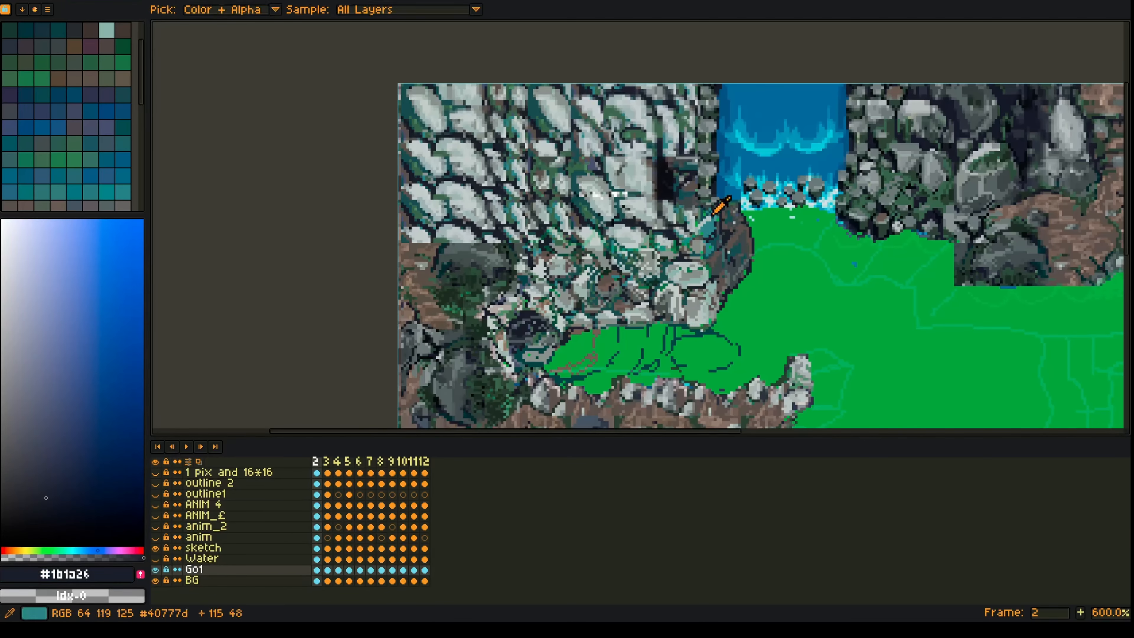
{"action": "left_click", "coordinate": [620, 555], "text": "alt"}
{"action": "left_click", "coordinate": [715, 423], "text": "alt"}
{"action": "mouse_move", "coordinate": [743, 273]}
{"action": "left_mouse_down"}
{"action": "mouse_move", "coordinate": [724, 260]}
{"action": "mouse_move", "coordinate": [707, 270]}
{"action": "left_mouse_up"}
Step: Draw a dark crack across the ledge's eastern end and paint shadows on the shoreline rocks south of it
{"action": "left_click", "coordinate": [479, 381], "text": "alt"}
{"action": "left_click_drag", "start_coordinate": [698, 336], "coordinate": [700, 383]}
{"action": "left_click", "coordinate": [561, 392], "text": "alt"}
{"action": "left_click_drag", "start_coordinate": [586, 387], "coordinate": [612, 387]}
{"action": "mouse_move", "coordinate": [625, 380]}
{"action": "left_mouse_down"}
{"action": "mouse_move", "coordinate": [643, 379]}
{"action": "mouse_move", "coordinate": [629, 376]}
{"action": "left_mouse_up"}
{"action": "left_click", "coordinate": [590, 385], "text": "alt"}
Step: Add light highlights to the shoreline rocks south of the ledge, using sampled colours such as #88ad9f
{"action": "left_click", "coordinate": [474, 256], "text": "alt"}
{"action": "left_click", "coordinate": [464, 261], "text": "alt"}
{"action": "mouse_move", "coordinate": [685, 376]}
{"action": "left_mouse_down"}
{"action": "mouse_move", "coordinate": [761, 376]}
{"action": "mouse_move", "coordinate": [695, 381]}
{"action": "left_mouse_up"}
{"action": "left_click", "coordinate": [692, 280], "text": "alt"}
{"action": "left_click_drag", "start_coordinate": [659, 387], "coordinate": [653, 385]}
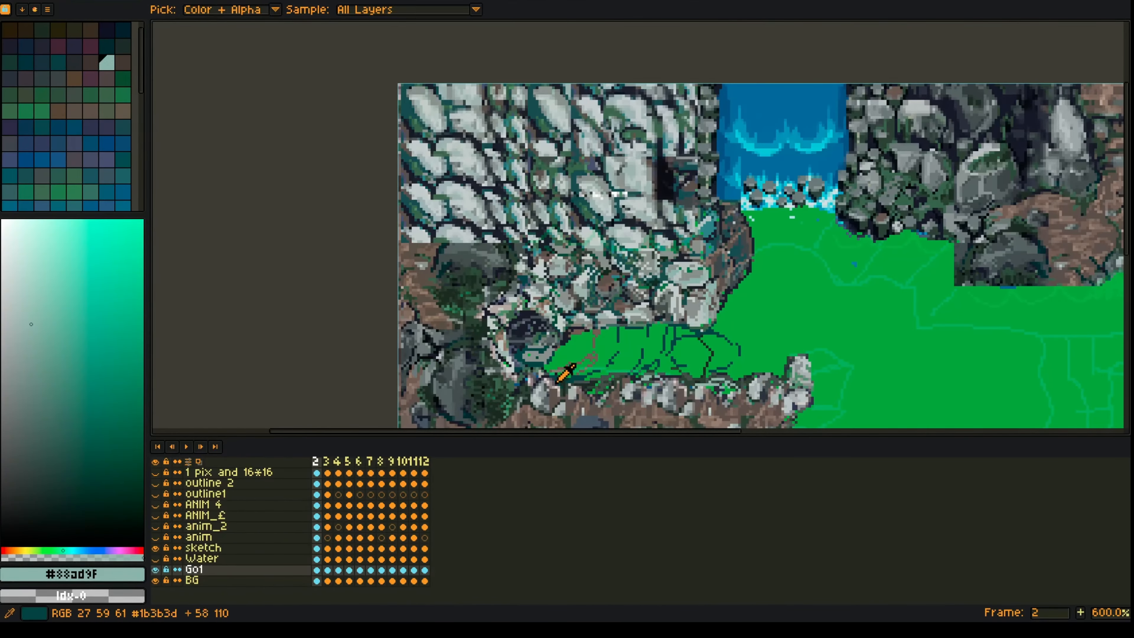
Step: Outline the upper edges of the shoreline rocks south of the ledge with a dark sampled colour
{"action": "left_click", "coordinate": [618, 383], "text": "alt"}
{"action": "left_click", "coordinate": [648, 410], "text": "alt"}
{"action": "left_click_drag", "start_coordinate": [586, 391], "coordinate": [605, 377]}
{"action": "left_click_drag", "start_coordinate": [708, 385], "coordinate": [803, 379]}
{"action": "left_click", "coordinate": [731, 393], "text": "alt"}
{"action": "left_click", "coordinate": [551, 360], "text": "alt"}
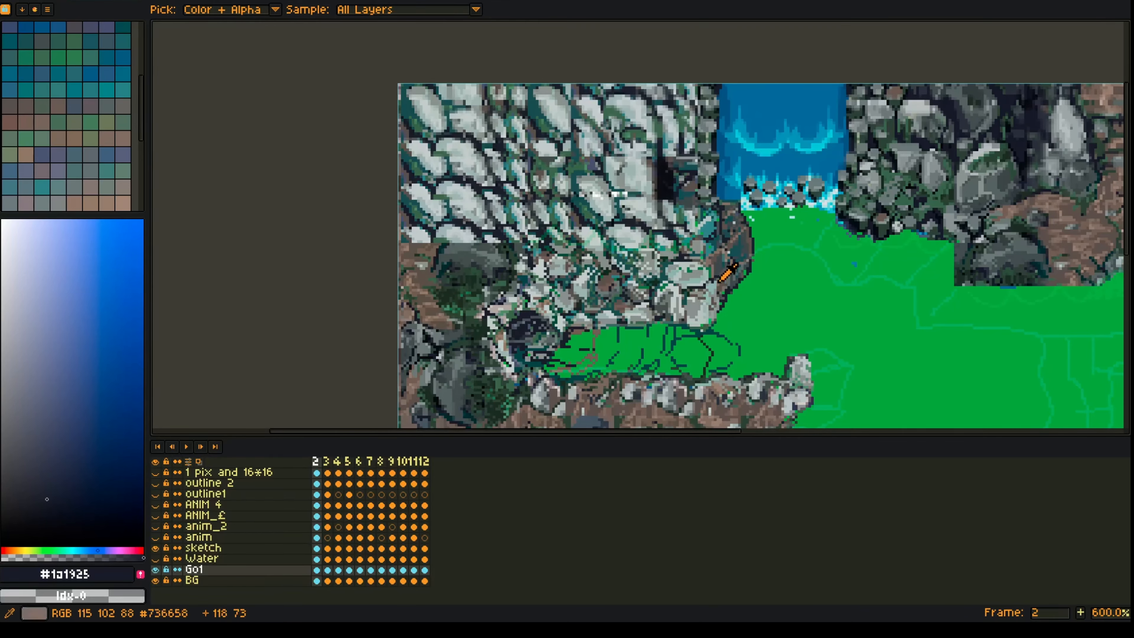
Step: Fill the sections of the sketched ledge up to its eastern crack with dark teal using the Paint Bucket
{"action": "left_click", "coordinate": [716, 292], "text": "alt"}
{"action": "key", "text": "g"}
{"action": "left_click", "coordinate": [682, 348]}
{"action": "left_click", "coordinate": [705, 351]}
{"action": "key", "text": "ctrl+z"}
{"action": "left_click", "coordinate": [575, 357]}
{"action": "left_click", "coordinate": [722, 274], "text": "alt"}
{"action": "key", "text": "b"}
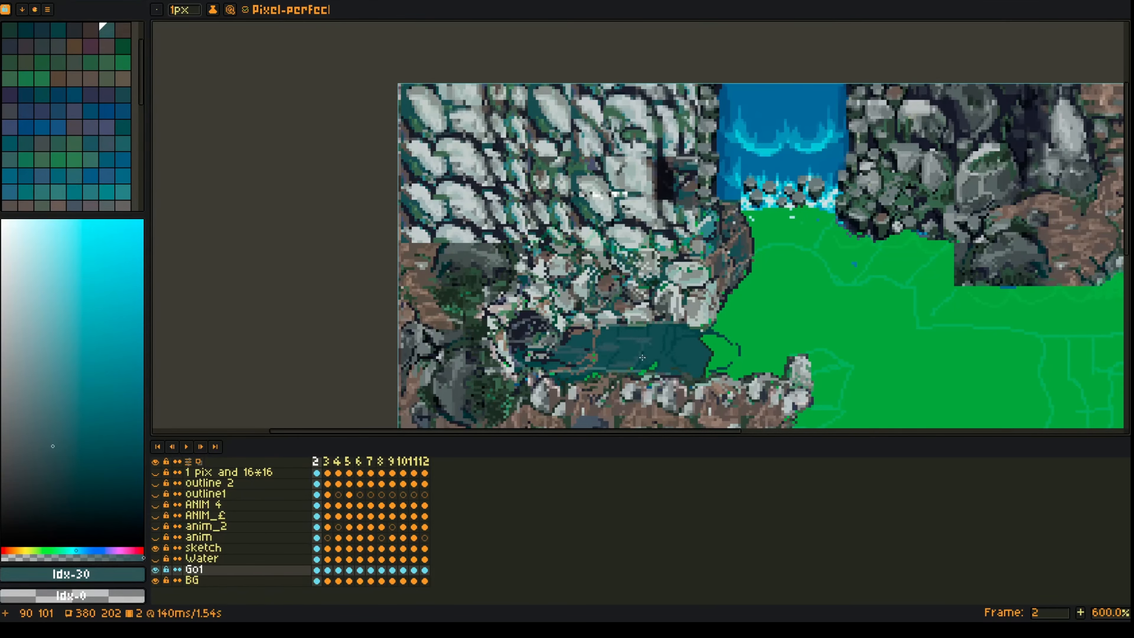
Step: Pencil cracks, shadows and mossy patches across the teal ledge, using sampled dark colours such as #1c281f
{"action": "left_click_drag", "start_coordinate": [635, 358], "coordinate": [672, 348]}
{"action": "left_click_drag", "start_coordinate": [667, 359], "coordinate": [686, 359]}
{"action": "left_click", "coordinate": [525, 352], "text": "alt"}
{"action": "mouse_move", "coordinate": [520, 360]}
{"action": "left_mouse_down"}
{"action": "mouse_move", "coordinate": [580, 379]}
{"action": "mouse_move", "coordinate": [642, 346]}
{"action": "mouse_move", "coordinate": [594, 350]}
{"action": "left_mouse_up"}
{"action": "left_click", "coordinate": [560, 334], "text": "alt"}
{"action": "left_click", "coordinate": [600, 380], "text": "alt"}
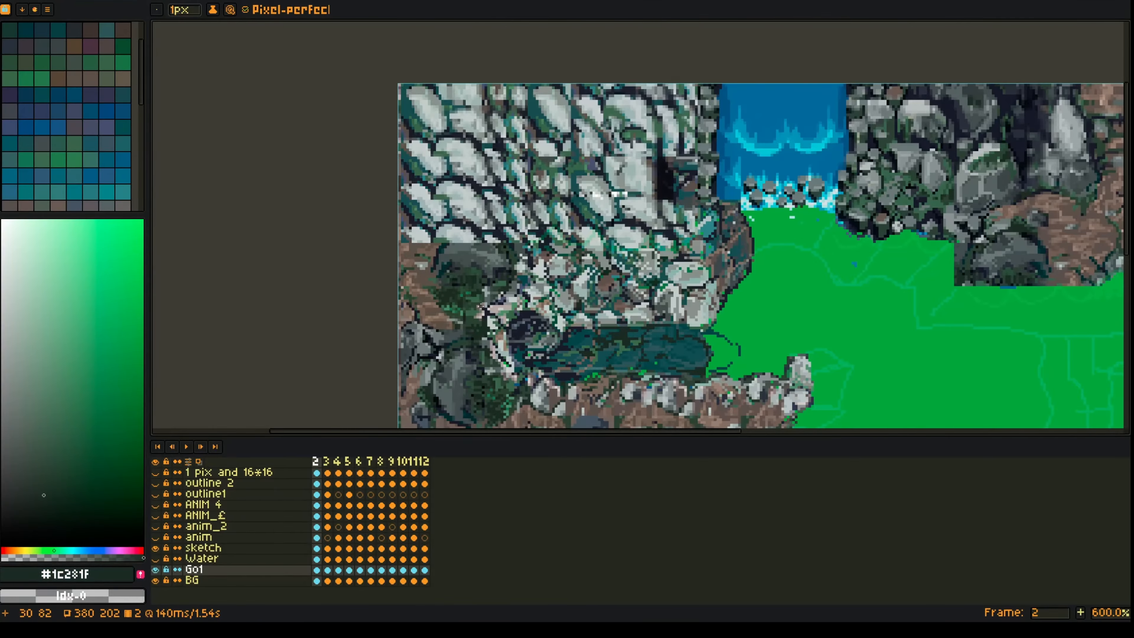
{"action": "left_click", "coordinate": [650, 343], "text": "alt"}
{"action": "left_click", "coordinate": [627, 390], "text": "alt"}
{"action": "left_click", "coordinate": [639, 350], "text": "alt"}
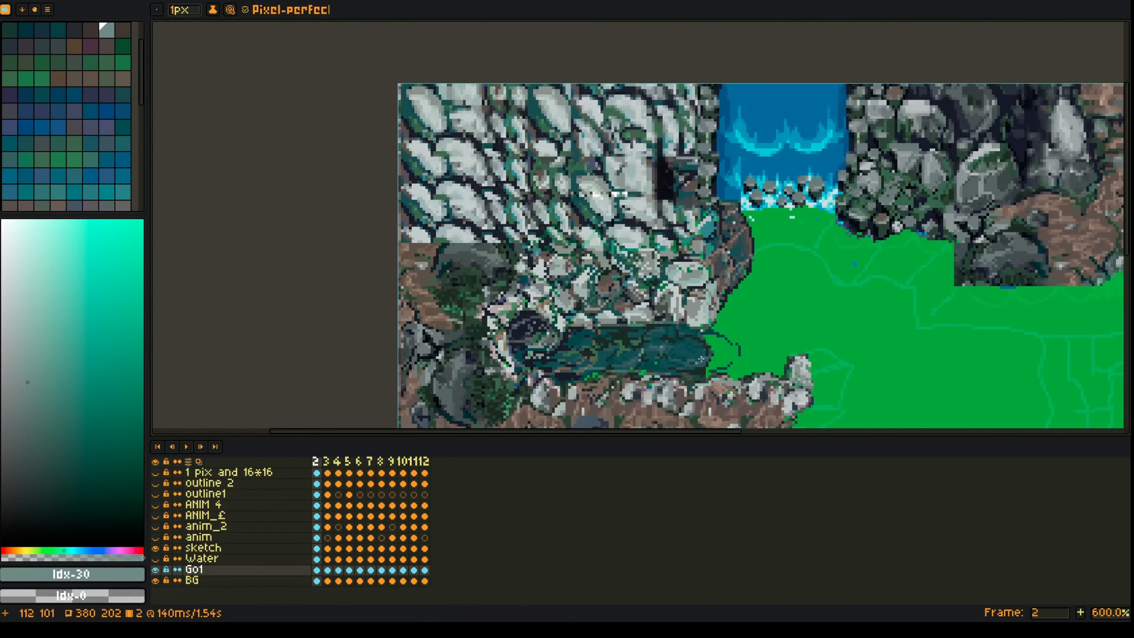
Step: Add brown and dark texture strokes to the eastern and middle sections of the teal ledge
{"action": "left_click_drag", "start_coordinate": [707, 353], "coordinate": [683, 367]}
{"action": "left_click", "coordinate": [716, 419], "text": "alt"}
{"action": "left_click", "coordinate": [693, 404], "text": "alt"}
{"action": "left_click", "coordinate": [688, 399], "text": "alt"}
{"action": "left_click_drag", "start_coordinate": [630, 339], "coordinate": [607, 341]}
{"action": "mouse_move", "coordinate": [596, 355]}
{"action": "left_mouse_down"}
{"action": "mouse_move", "coordinate": [526, 354]}
{"action": "mouse_move", "coordinate": [612, 365]}
{"action": "mouse_move", "coordinate": [591, 371]}
{"action": "mouse_move", "coordinate": [628, 365]}
{"action": "mouse_move", "coordinate": [597, 376]}
{"action": "left_mouse_up"}
Step: Fill the ledge's outer eastern rim with the sampled teal and pick further detail colours from the ledge
{"action": "left_click", "coordinate": [696, 346], "text": "alt"}
{"action": "key", "text": "g"}
{"action": "left_click", "coordinate": [722, 352]}
{"action": "key", "text": "b"}
{"action": "left_click", "coordinate": [597, 366], "text": "alt"}
{"action": "left_click", "coordinate": [619, 372], "text": "alt"}
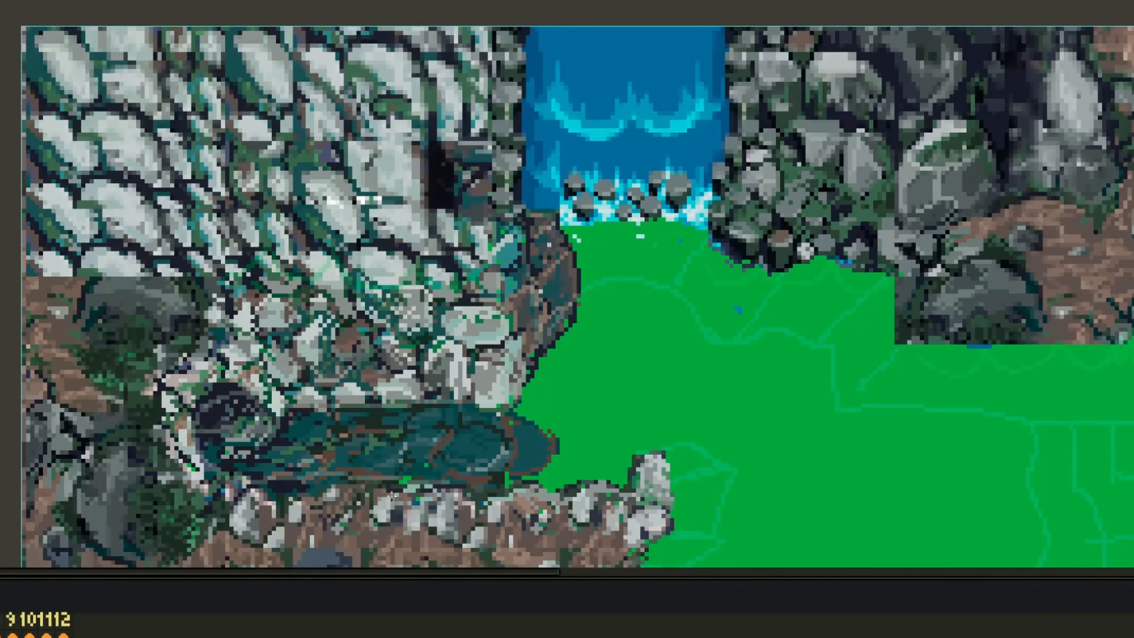
Step: Outline a rounded boulder at the eastern tip of the south bank and paint it with dark moss and light grey highlights
{"action": "left_click_drag", "start_coordinate": [723, 494], "coordinate": [717, 551]}
{"action": "left_click_drag", "start_coordinate": [716, 551], "coordinate": [441, 270]}
{"action": "mouse_move", "coordinate": [441, 271]}
{"action": "left_mouse_down"}
{"action": "mouse_move", "coordinate": [381, 327]}
{"action": "mouse_move", "coordinate": [442, 232]}
{"action": "left_mouse_up"}
{"action": "left_click_drag", "start_coordinate": [401, 281], "coordinate": [436, 211]}
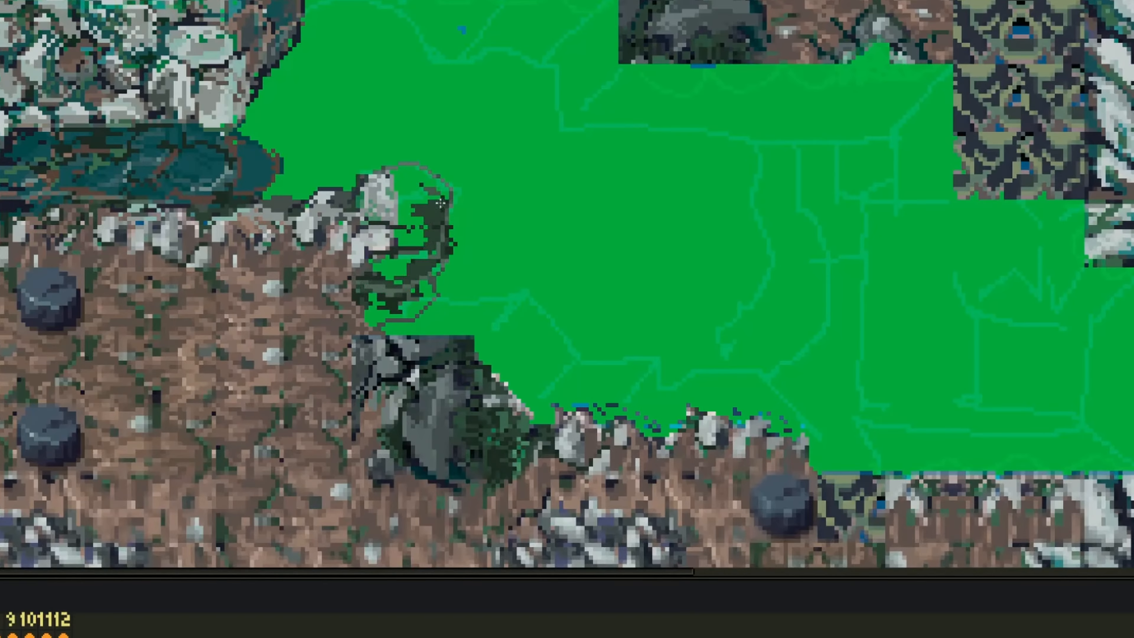
{"action": "mouse_move", "coordinate": [394, 169]}
{"action": "left_mouse_down"}
{"action": "mouse_move", "coordinate": [422, 235]}
{"action": "mouse_move", "coordinate": [387, 304]}
{"action": "left_mouse_up"}
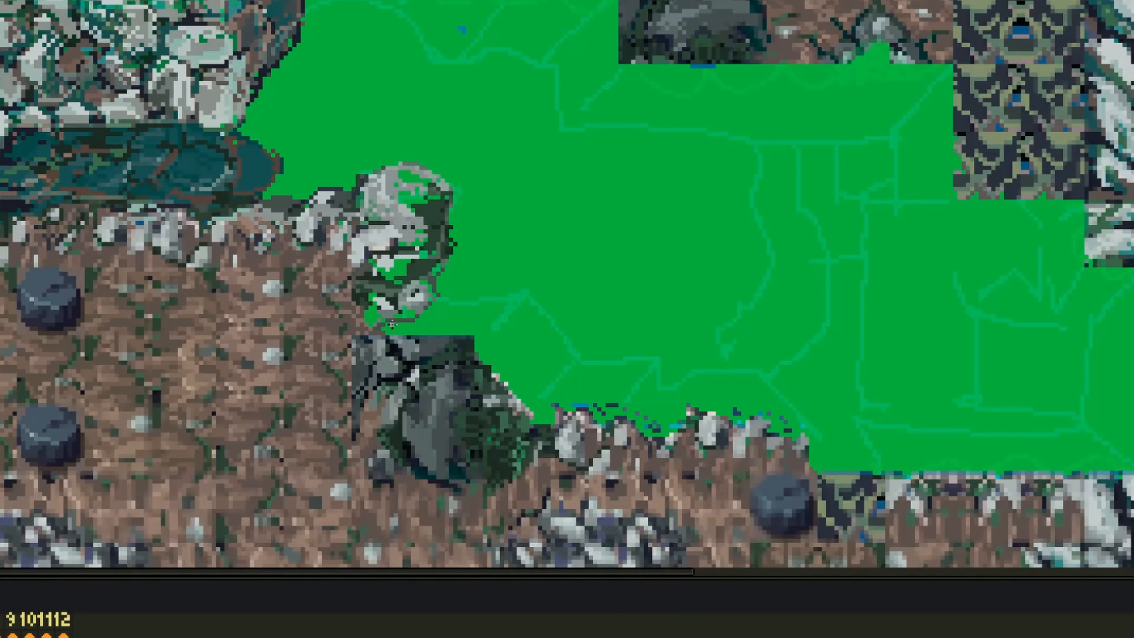
Step: Outline the new boulder in near-black and fill the strip along its east side with the ledge's teal
{"action": "mouse_move", "coordinate": [435, 230]}
{"action": "left_mouse_down"}
{"action": "mouse_move", "coordinate": [370, 291]}
{"action": "mouse_move", "coordinate": [433, 315]}
{"action": "left_mouse_up"}
{"action": "mouse_move", "coordinate": [451, 194]}
{"action": "left_mouse_down"}
{"action": "mouse_move", "coordinate": [466, 207]}
{"action": "mouse_move", "coordinate": [464, 299]}
{"action": "mouse_move", "coordinate": [335, 189]}
{"action": "left_mouse_up"}
{"action": "left_click", "coordinate": [198, 160], "text": "alt"}
{"action": "left_click", "coordinate": [450, 273]}
{"action": "left_click", "coordinate": [456, 219]}
Step: Draw a near-black edge line from the boulder's base southeast along the large mossy rock
{"action": "left_click_drag", "start_coordinate": [431, 328], "coordinate": [536, 413]}
{"action": "scroll", "coordinate": [177, 291], "scroll_direction": "down", "scroll_amount": 1}
{"action": "left_click_drag", "start_coordinate": [149, 157], "coordinate": [232, 297]}
{"action": "scroll", "coordinate": [104, 354], "scroll_direction": "up", "scroll_amount": 5}
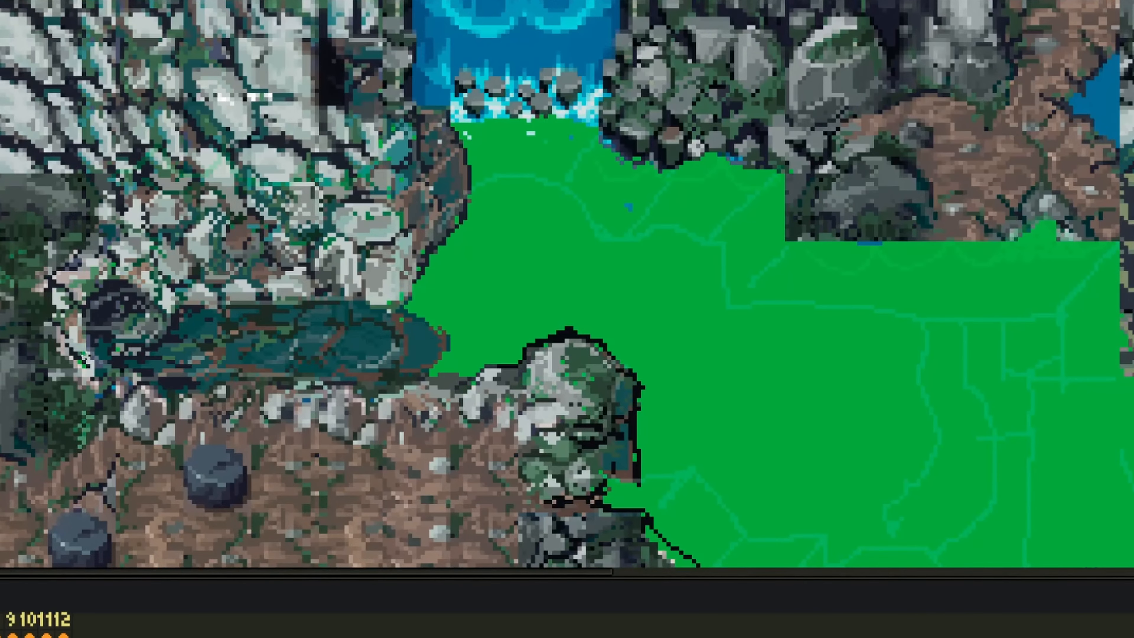
Step: Paint dark shading, grey-green highlights and cracks on the boulder and stones at the teal ledge's western end
{"action": "left_click_drag", "start_coordinate": [209, 27], "coordinate": [236, 119]}
{"action": "left_click_drag", "start_coordinate": [141, 128], "coordinate": [188, 175]}
{"action": "left_click_drag", "start_coordinate": [188, 38], "coordinate": [139, 114]}
{"action": "left_click_drag", "start_coordinate": [379, 84], "coordinate": [367, 140]}
{"action": "left_click_drag", "start_coordinate": [288, 73], "coordinate": [198, 197]}
{"action": "left_click_drag", "start_coordinate": [311, 118], "coordinate": [378, 163]}
{"action": "left_click_drag", "start_coordinate": [197, 241], "coordinate": [277, 355]}
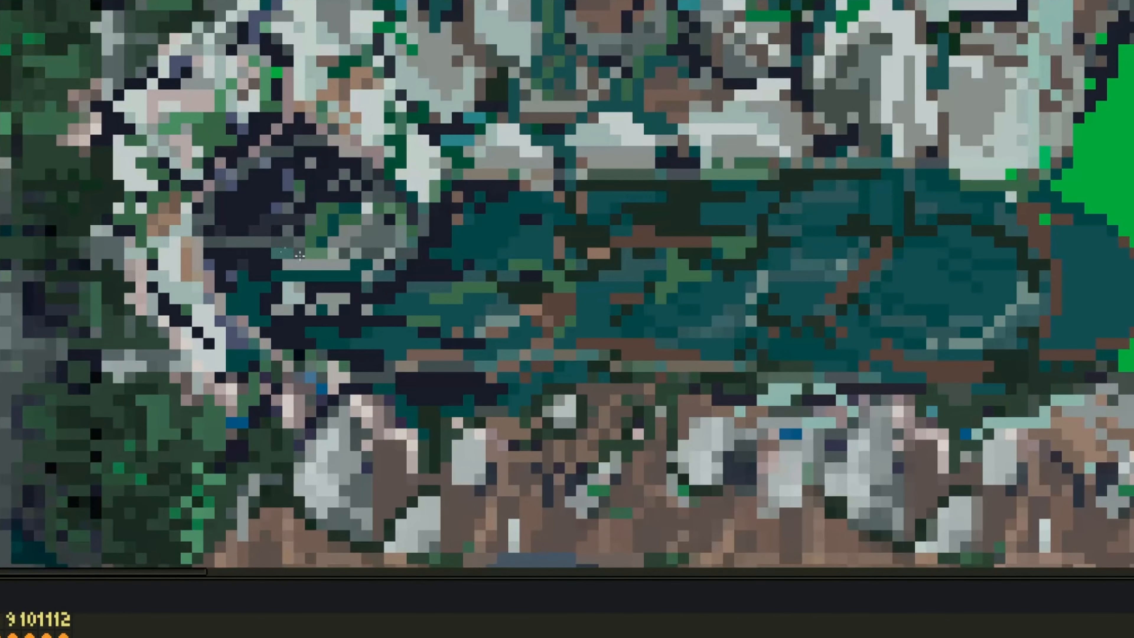
{"action": "left_click_drag", "start_coordinate": [288, 281], "coordinate": [232, 294]}
{"action": "left_click_drag", "start_coordinate": [620, 370], "coordinate": [665, 263]}
{"action": "scroll", "coordinate": [661, 264], "scroll_direction": "down", "scroll_amount": 4}
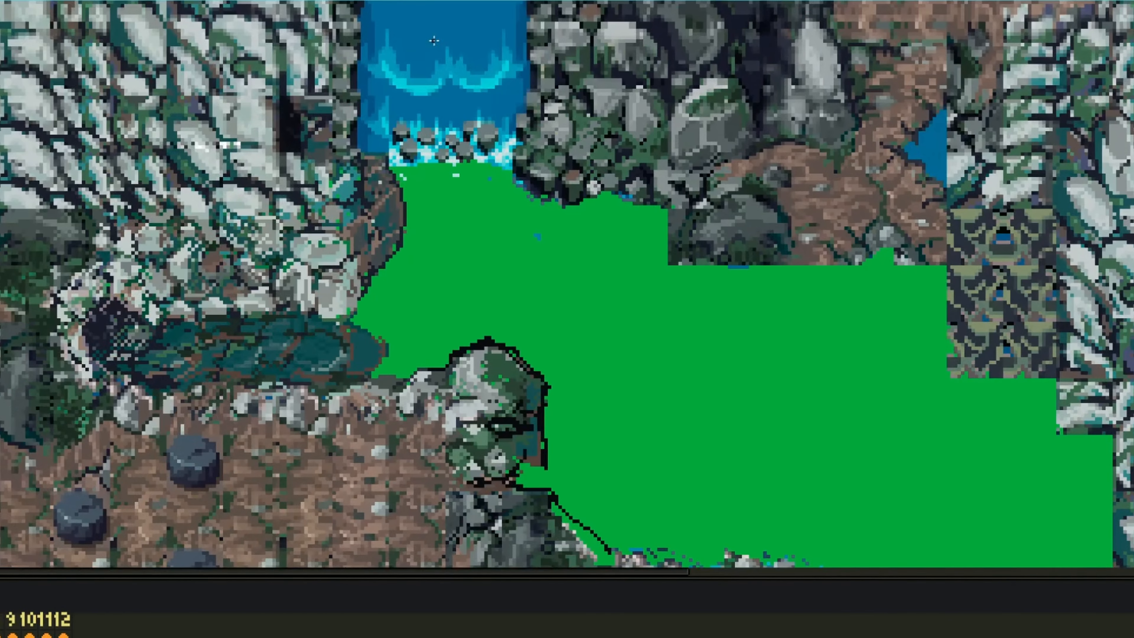
Step: Paint near-black and dark teal cracks at the foot of the rounded boulder, running southeast past its outline
{"action": "scroll", "coordinate": [542, 212], "scroll_direction": "up", "scroll_amount": 2}
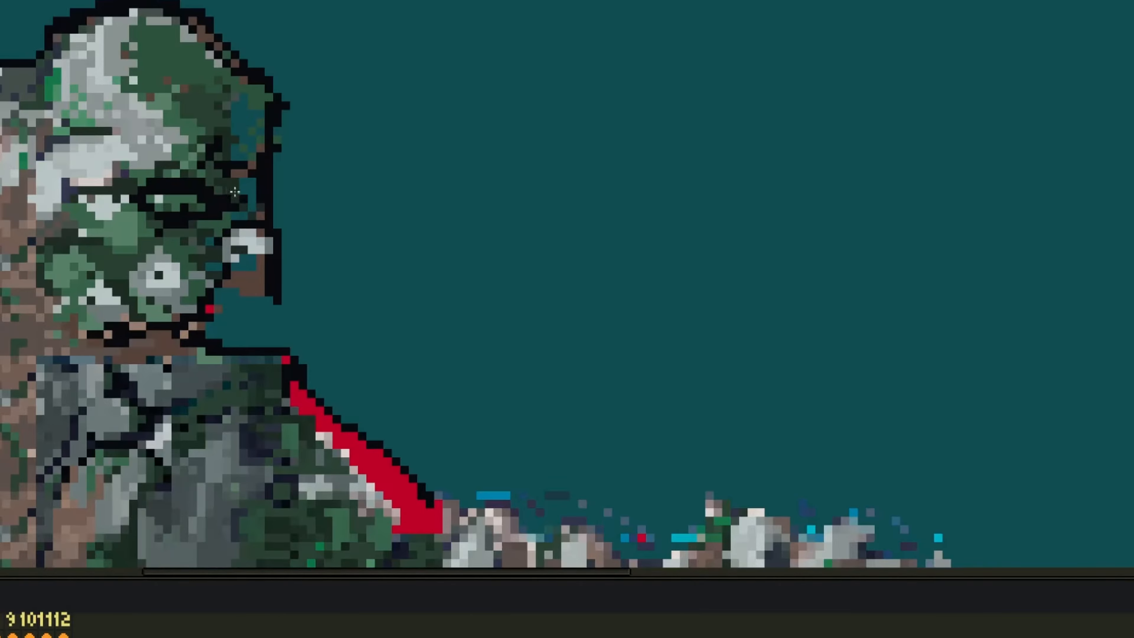
{"action": "left_click_drag", "start_coordinate": [292, 368], "coordinate": [305, 200]}
{"action": "left_click_drag", "start_coordinate": [271, 147], "coordinate": [341, 182]}
{"action": "left_click_drag", "start_coordinate": [209, 116], "coordinate": [281, 181]}
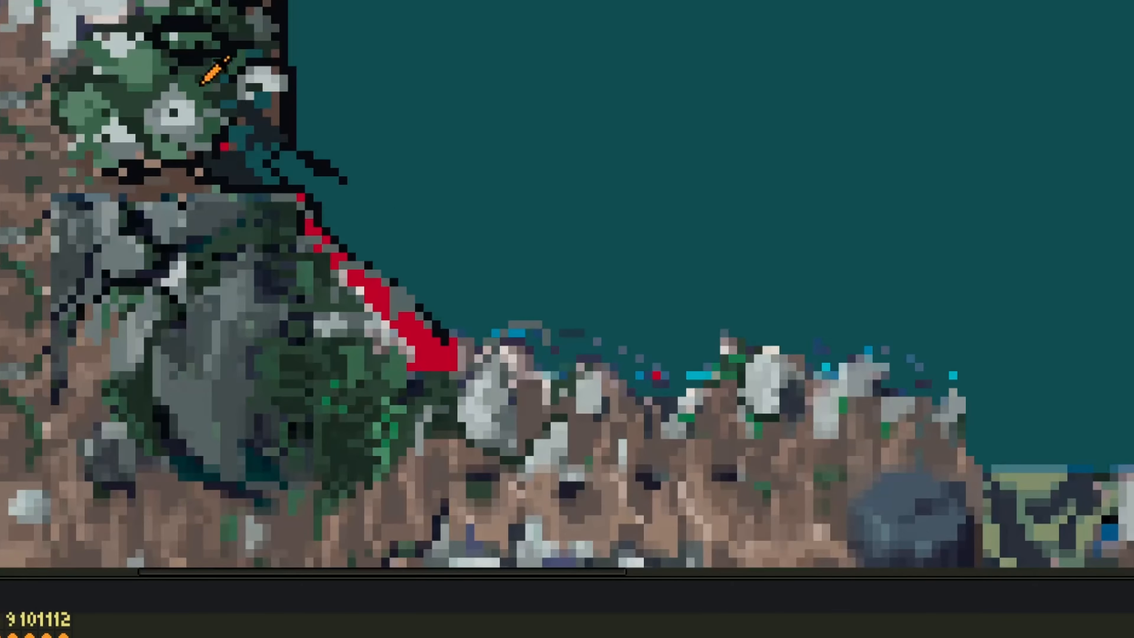
{"action": "left_click_drag", "start_coordinate": [232, 148], "coordinate": [284, 181]}
{"action": "left_click_drag", "start_coordinate": [246, 103], "coordinate": [251, 126]}
{"action": "scroll", "coordinate": [251, 126], "scroll_direction": "down", "scroll_amount": 2}
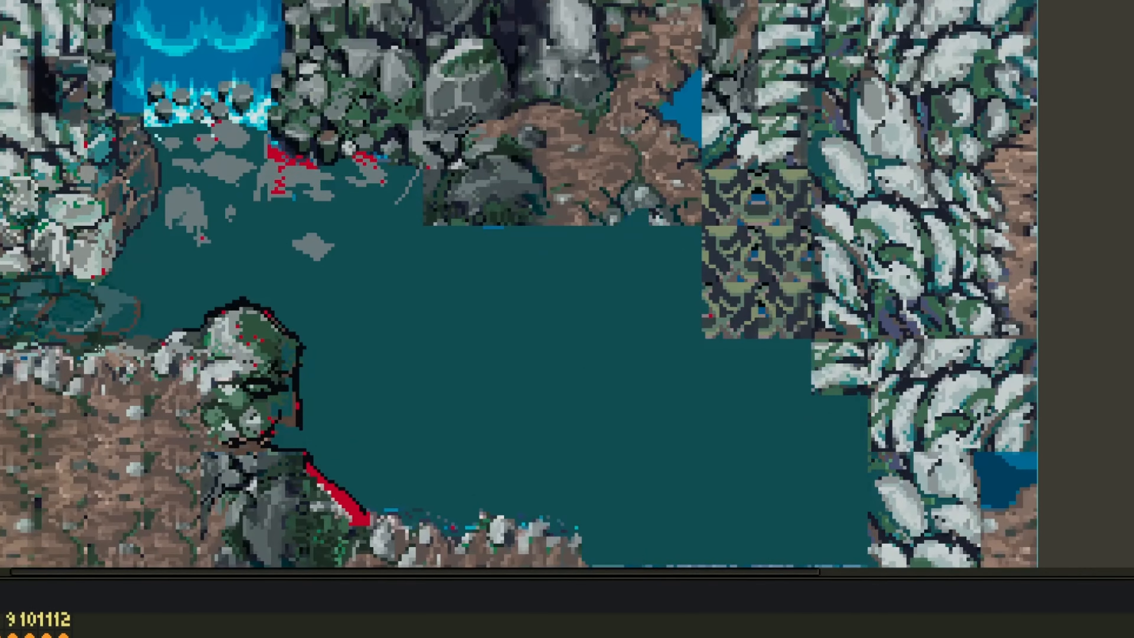
Step: Repaint the boulder's east side in sampled grey-green and touch up its foot and the mossy rock's edge
{"action": "scroll", "coordinate": [142, 340], "scroll_direction": "up", "scroll_amount": 2}
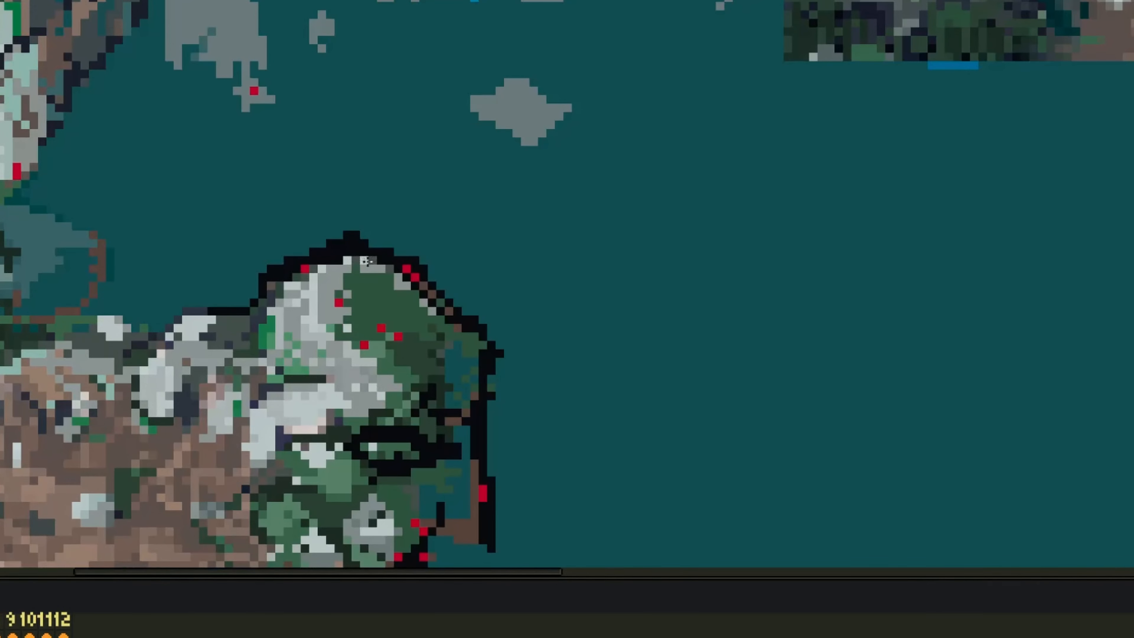
{"action": "left_click_drag", "start_coordinate": [445, 495], "coordinate": [230, 248]}
{"action": "left_click_drag", "start_coordinate": [268, 232], "coordinate": [269, 250]}
{"action": "left_click_drag", "start_coordinate": [201, 274], "coordinate": [209, 283]}
{"action": "left_click", "coordinate": [217, 275], "text": "alt"}
{"action": "left_click_drag", "start_coordinate": [261, 223], "coordinate": [214, 245]}
{"action": "left_click_drag", "start_coordinate": [250, 191], "coordinate": [243, 98]}
{"action": "mouse_move", "coordinate": [290, 371]}
{"action": "left_mouse_down"}
{"action": "mouse_move", "coordinate": [319, 410]}
{"action": "mouse_move", "coordinate": [396, 468]}
{"action": "left_mouse_up"}
{"action": "left_click_drag", "start_coordinate": [497, 495], "coordinate": [530, 502]}
{"action": "mouse_move", "coordinate": [375, 367]}
{"action": "left_mouse_down"}
{"action": "mouse_move", "coordinate": [390, 205]}
{"action": "mouse_move", "coordinate": [264, 134]}
{"action": "left_mouse_up"}
{"action": "left_click", "coordinate": [294, 229], "text": "alt"}
{"action": "left_click_drag", "start_coordinate": [268, 138], "coordinate": [223, 174]}
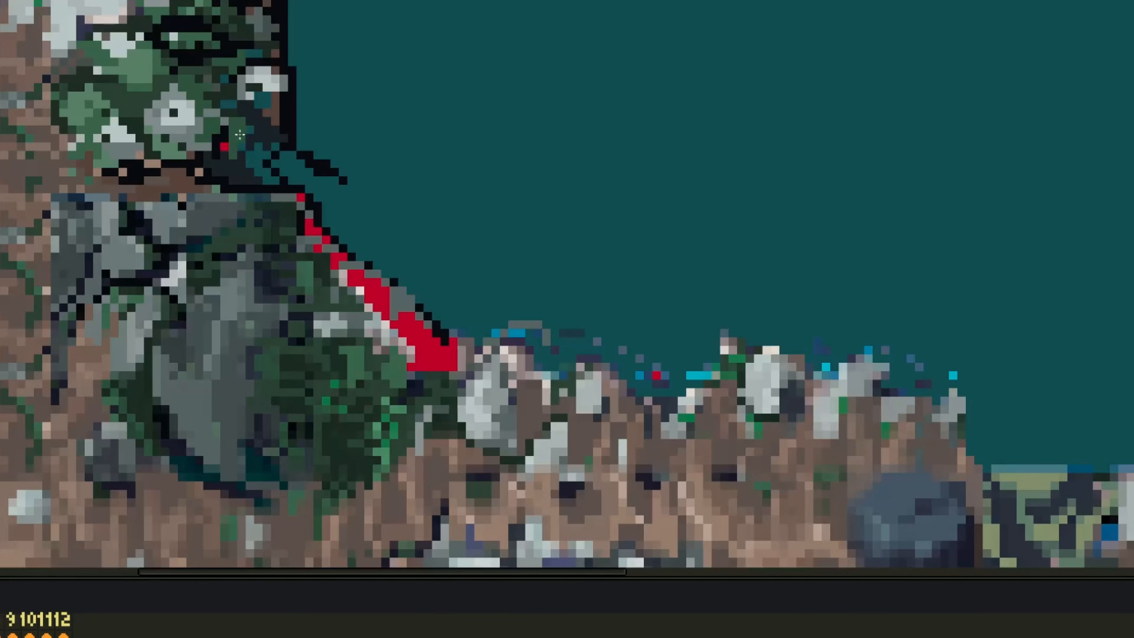
Step: Add dark green cracks and outlines to the stones along the ledge's eastern tip and the cliff face above it
{"action": "left_click_drag", "start_coordinate": [232, 53], "coordinate": [1013, 566]}
{"action": "scroll", "coordinate": [247, 133], "scroll_direction": "down", "scroll_amount": 1}
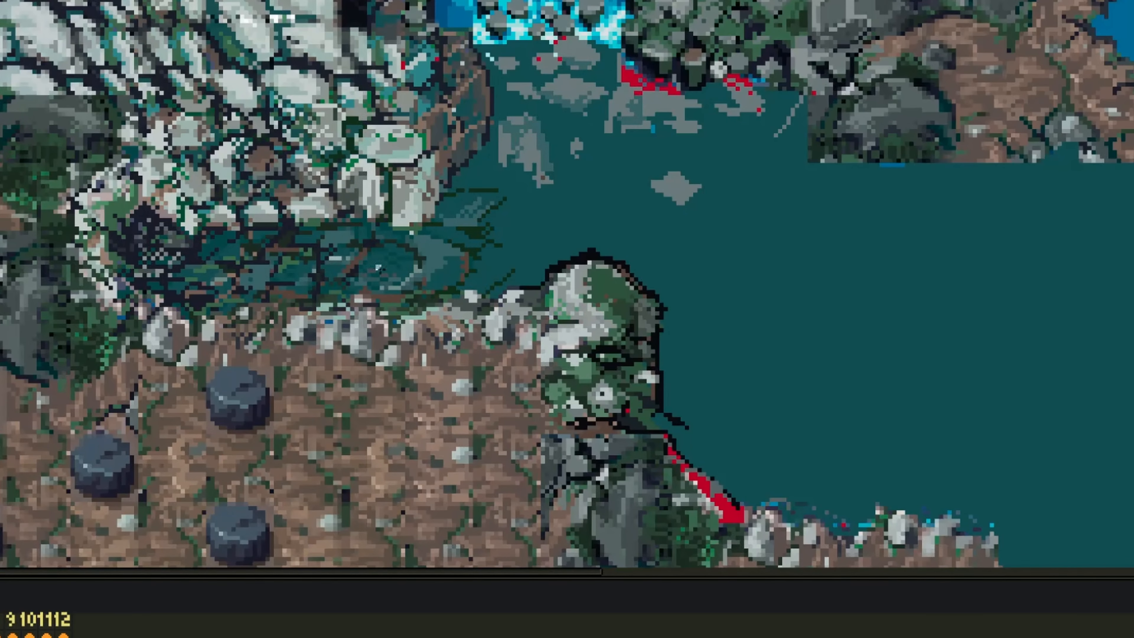
{"action": "scroll", "coordinate": [357, 236], "scroll_direction": "up", "scroll_amount": 1}
{"action": "left_click_drag", "start_coordinate": [375, 181], "coordinate": [419, 199]}
{"action": "left_click_drag", "start_coordinate": [535, 241], "coordinate": [513, 286]}
{"action": "mouse_move", "coordinate": [76, 351]}
{"action": "left_mouse_down"}
{"action": "mouse_move", "coordinate": [59, 330]}
{"action": "mouse_move", "coordinate": [100, 304]}
{"action": "left_mouse_up"}
{"action": "left_click_drag", "start_coordinate": [63, 395], "coordinate": [116, 424]}
{"action": "left_click_drag", "start_coordinate": [250, 283], "coordinate": [319, 312]}
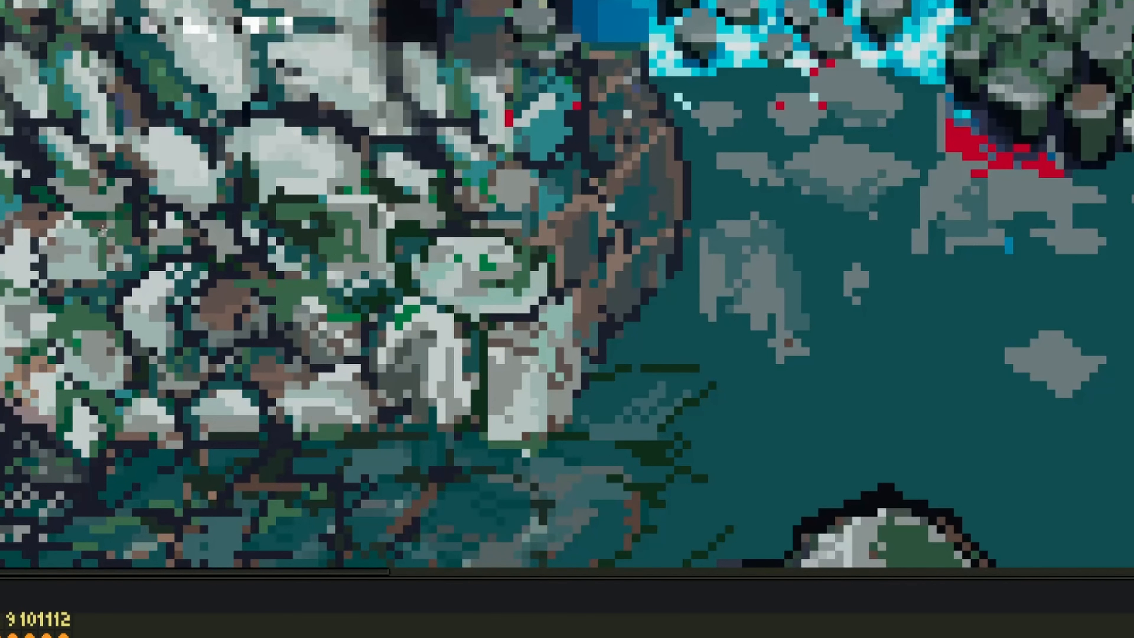
{"action": "left_click_drag", "start_coordinate": [213, 275], "coordinate": [421, 348]}
{"action": "left_click_drag", "start_coordinate": [669, 437], "coordinate": [296, 261]}
{"action": "left_click_drag", "start_coordinate": [285, 237], "coordinate": [279, 295]}
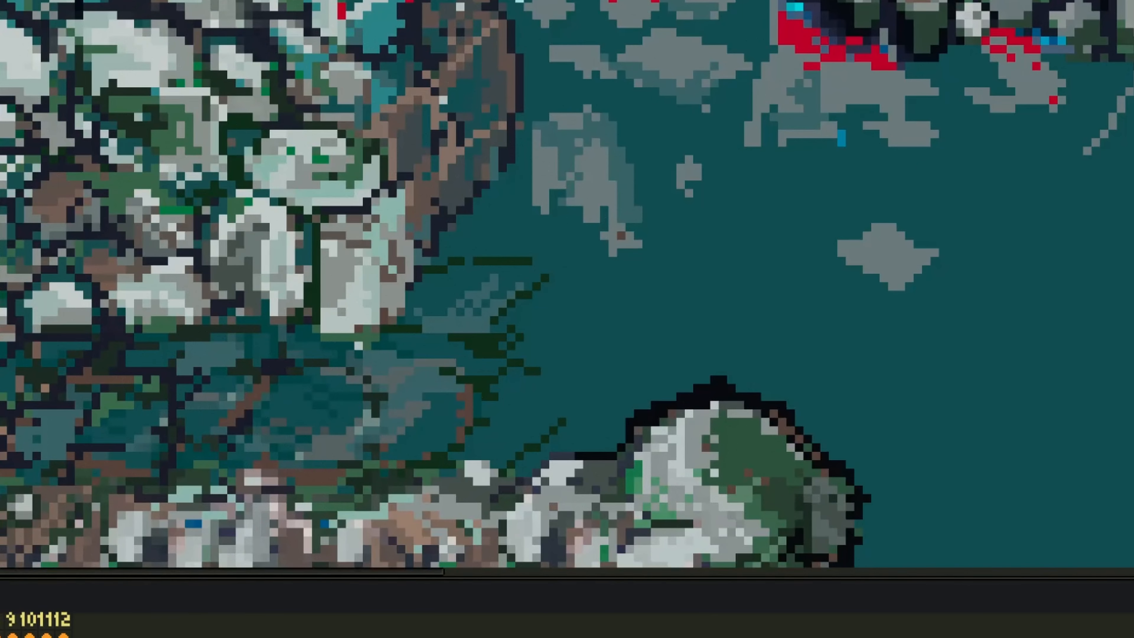
Step: Outline the submerged grey rocks below the waterfall with near-black arches, using a sampled colour
{"action": "left_click_drag", "start_coordinate": [560, 34], "coordinate": [539, 220]}
{"action": "left_click", "coordinate": [539, 220], "text": "alt"}
{"action": "left_click_drag", "start_coordinate": [464, 216], "coordinate": [415, 269]}
{"action": "left_click_drag", "start_coordinate": [459, 261], "coordinate": [451, 312]}
{"action": "left_click_drag", "start_coordinate": [397, 264], "coordinate": [346, 321]}
{"action": "left_click_drag", "start_coordinate": [585, 551], "coordinate": [470, 377]}
{"action": "left_click_drag", "start_coordinate": [491, 67], "coordinate": [607, 49]}
{"action": "left_click_drag", "start_coordinate": [411, 134], "coordinate": [503, 216]}
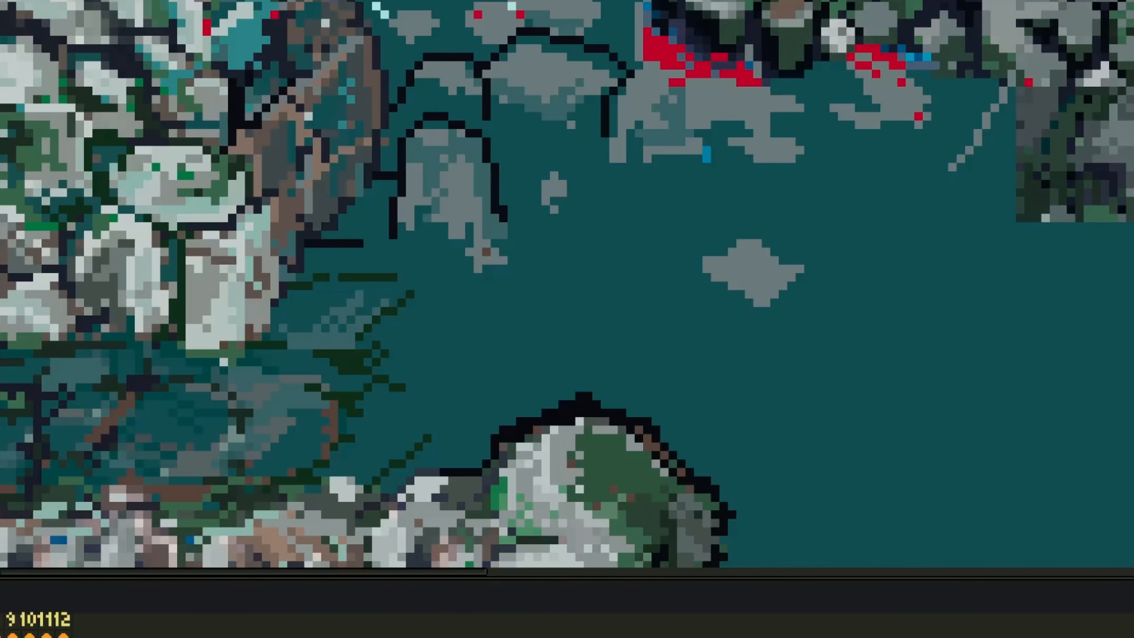
Step: Paint moss green and light grey highlights on the rocks below the waterfall and a dark moss patch at the northeast bank
{"action": "left_click_drag", "start_coordinate": [477, 7], "coordinate": [538, 26]}
{"action": "left_click_drag", "start_coordinate": [689, 74], "coordinate": [614, 174]}
{"action": "left_click_drag", "start_coordinate": [850, 56], "coordinate": [875, 99]}
{"action": "left_click_drag", "start_coordinate": [437, 167], "coordinate": [443, 210]}
{"action": "left_click_drag", "start_coordinate": [562, 47], "coordinate": [638, 72]}
{"action": "left_click_drag", "start_coordinate": [714, 74], "coordinate": [821, 111]}
{"action": "left_click_drag", "start_coordinate": [851, 49], "coordinate": [924, 125]}
{"action": "left_click_drag", "start_coordinate": [1002, 87], "coordinate": [949, 174]}
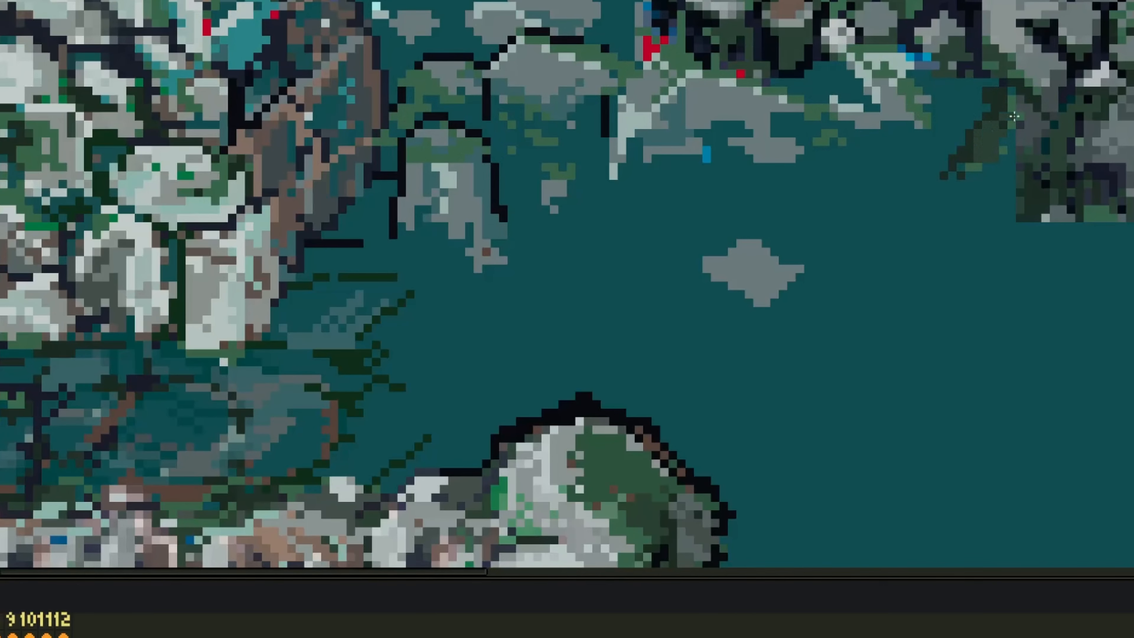
Step: Touch up the remaining red patches near the waterfall and the dark cracks along the cliff edge west of the pool
{"action": "left_click_drag", "start_coordinate": [701, 83], "coordinate": [766, 99]}
{"action": "left_click_drag", "start_coordinate": [518, 91], "coordinate": [513, 196]}
{"action": "left_click_drag", "start_coordinate": [656, 9], "coordinate": [647, 58]}
{"action": "left_click_drag", "start_coordinate": [277, 11], "coordinate": [266, 27]}
{"action": "left_click_drag", "start_coordinate": [232, 74], "coordinate": [232, 136]}
{"action": "left_click_drag", "start_coordinate": [305, 243], "coordinate": [355, 243]}
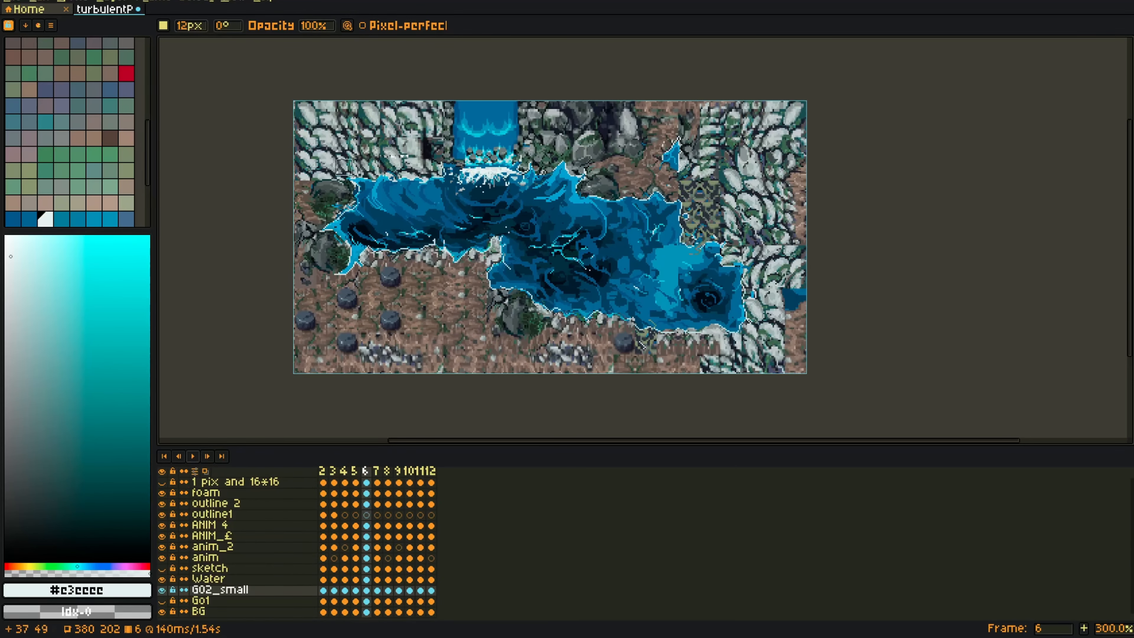
Step: Erase G02_small's artwork around the pool on frame 6, then copy the layer's contents onto frame 5
{"action": "mouse_move", "coordinate": [344, 167]}
{"action": "left_mouse_down"}
{"action": "mouse_move", "coordinate": [437, 154]}
{"action": "mouse_move", "coordinate": [714, 187]}
{"action": "mouse_move", "coordinate": [750, 134]}
{"action": "mouse_move", "coordinate": [780, 284]}
{"action": "mouse_move", "coordinate": [572, 371]}
{"action": "mouse_move", "coordinate": [331, 342]}
{"action": "mouse_move", "coordinate": [504, 125]}
{"action": "mouse_move", "coordinate": [266, 271]}
{"action": "left_mouse_up"}
{"action": "key", "text": "ctrl+a"}
{"action": "key", "text": "ctrl+c"}
{"action": "key", "text": "Left"}
{"action": "key", "text": "ctrl+v"}
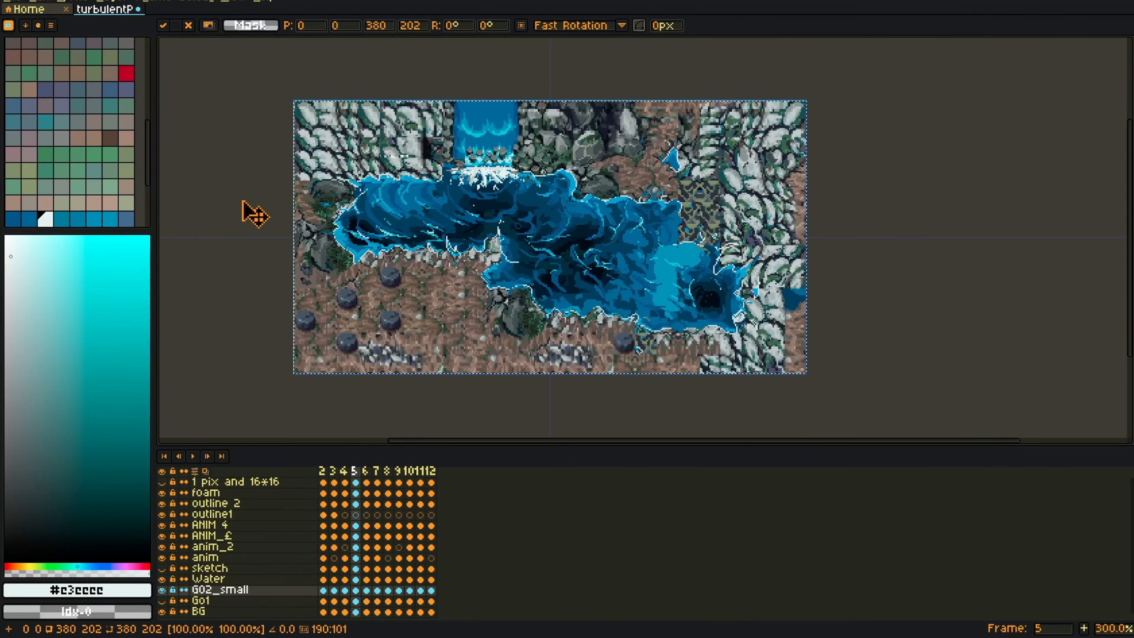
Step: Paste the copied rock rim into the preceding frames of the G02_small layer, one frame after another
{"action": "key", "text": "Left"}
{"action": "key", "text": "ctrl+v"}
{"action": "key", "text": "Left"}
{"action": "key", "text": "ctrl+v"}
{"action": "key", "text": "Left"}
{"action": "key", "text": "ctrl+v"}
{"action": "key", "text": "Left"}
{"action": "key", "text": "ctrl+v"}
{"action": "key", "text": "Left"}
{"action": "key", "text": "ctrl+v"}
{"action": "key", "text": "Left"}
{"action": "key", "text": "ctrl+v"}
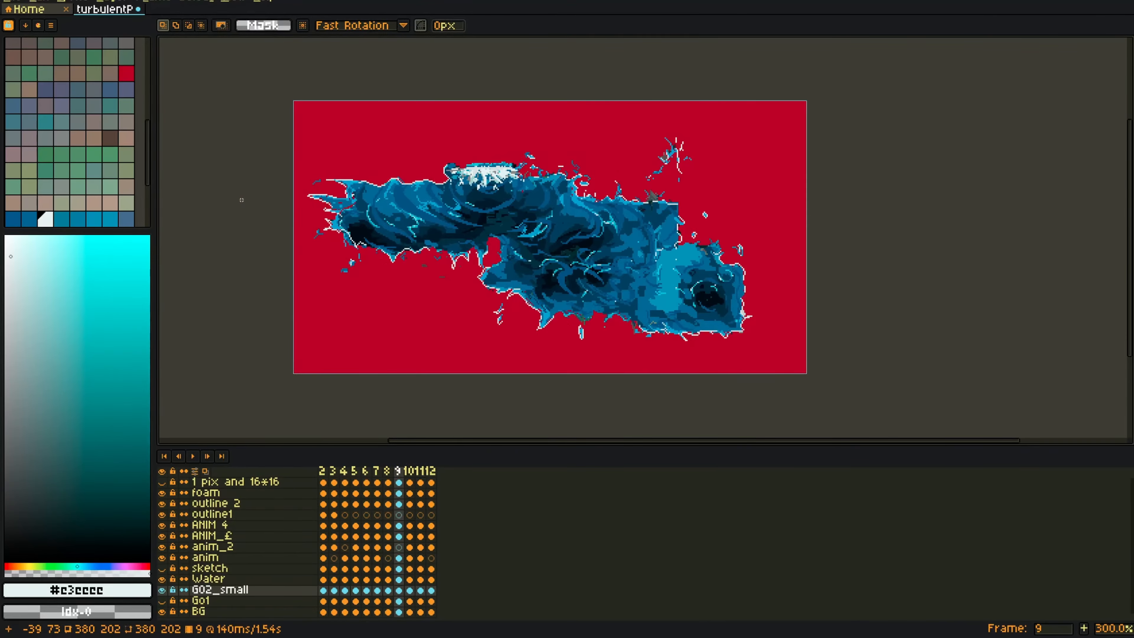
Step: Erase the rest of G02_small outside the pool's rim on frame 6 at 21 px and paste the trimmed rim into frame 5
{"action": "key", "text": "Left"}
{"action": "mouse_move", "coordinate": [652, 173]}
{"action": "left_mouse_down"}
{"action": "mouse_move", "coordinate": [757, 239]}
{"action": "mouse_move", "coordinate": [744, 112]}
{"action": "mouse_move", "coordinate": [782, 232]}
{"action": "left_mouse_up"}
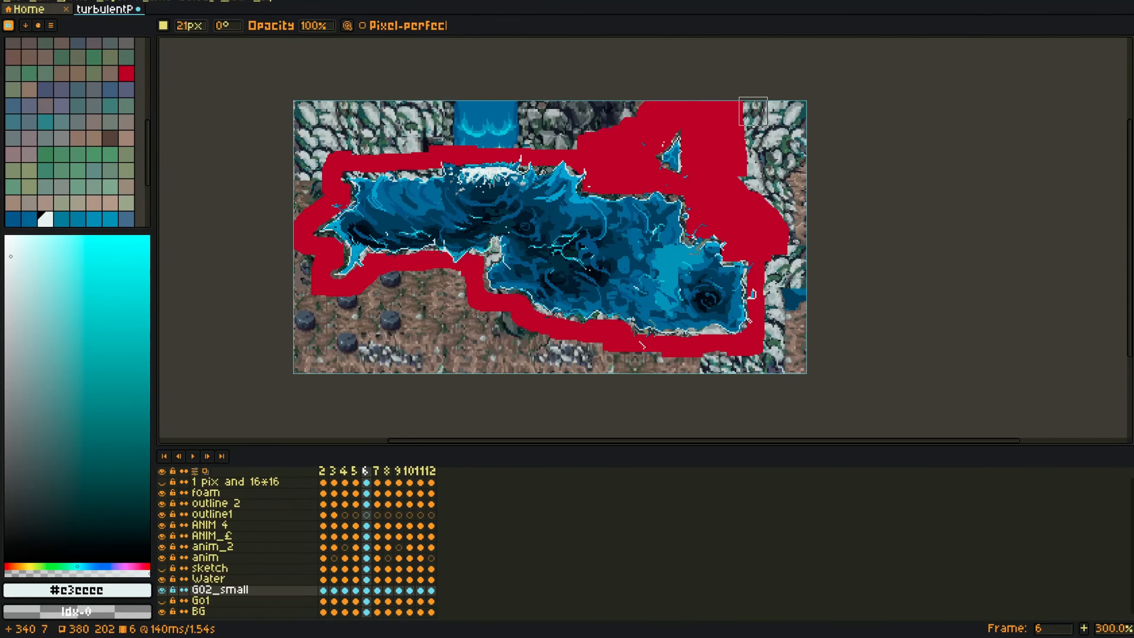
{"action": "left_click_drag", "start_coordinate": [771, 93], "coordinate": [796, 355]}
{"action": "mouse_move", "coordinate": [275, 364]}
{"action": "left_mouse_down"}
{"action": "mouse_move", "coordinate": [540, 349]}
{"action": "mouse_move", "coordinate": [301, 273]}
{"action": "mouse_move", "coordinate": [632, 109]}
{"action": "mouse_move", "coordinate": [242, 192]}
{"action": "left_mouse_up"}
{"action": "key", "text": "Left"}
{"action": "key", "text": "ctrl+v"}
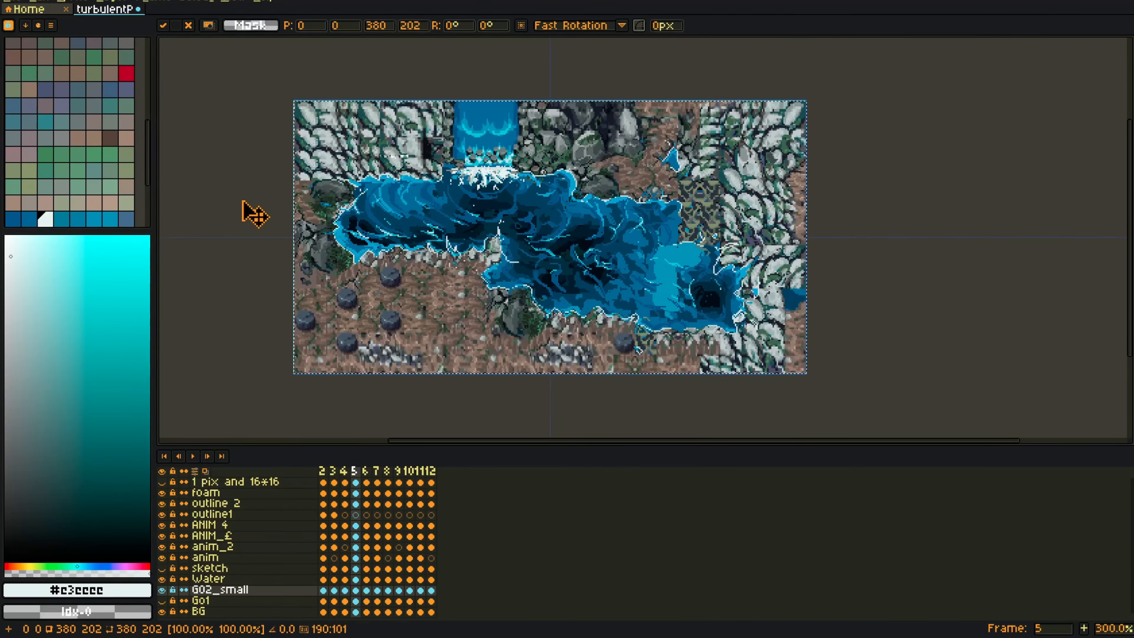
Step: Paste the trimmed rock rim into the G02_small layer on frame 2
{"action": "key", "text": "Left"}
{"action": "key", "text": "Left"}
{"action": "key", "text": "Left"}
{"action": "key", "text": "Left"}
{"action": "key", "text": "Left"}
{"action": "key", "text": "Left"}
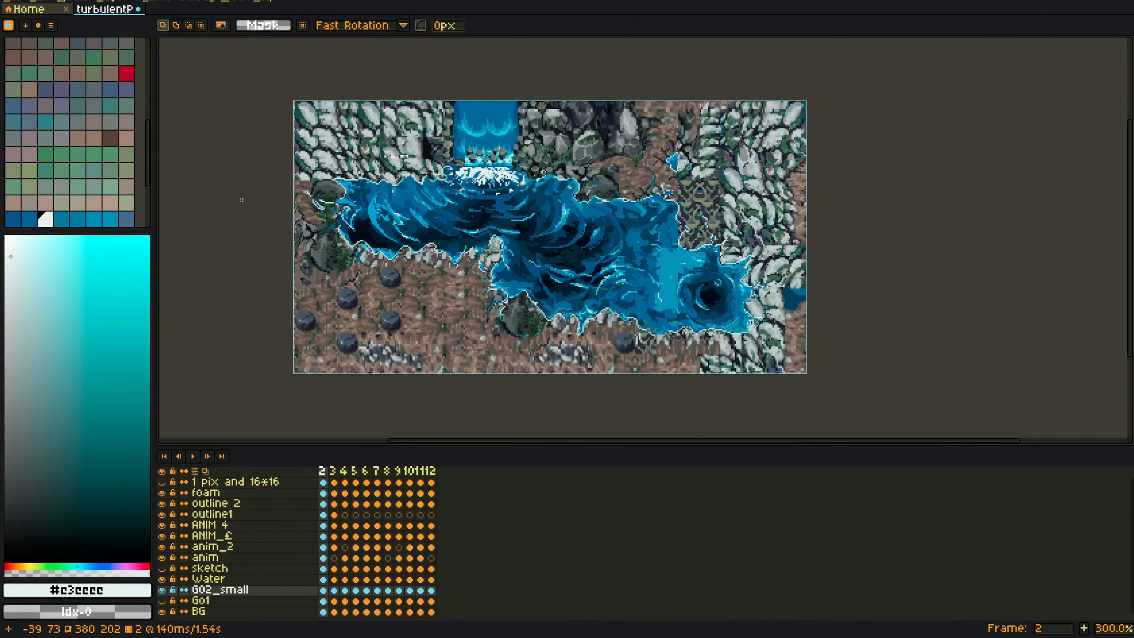
{"action": "key", "text": "ctrl+v"}
Step: Paste the trimmed rock rim into the G02_small layer on frame 7 and apply the pasted artwork
{"action": "key", "text": "Left"}
{"action": "key", "text": "Left"}
{"action": "key", "text": "Left"}
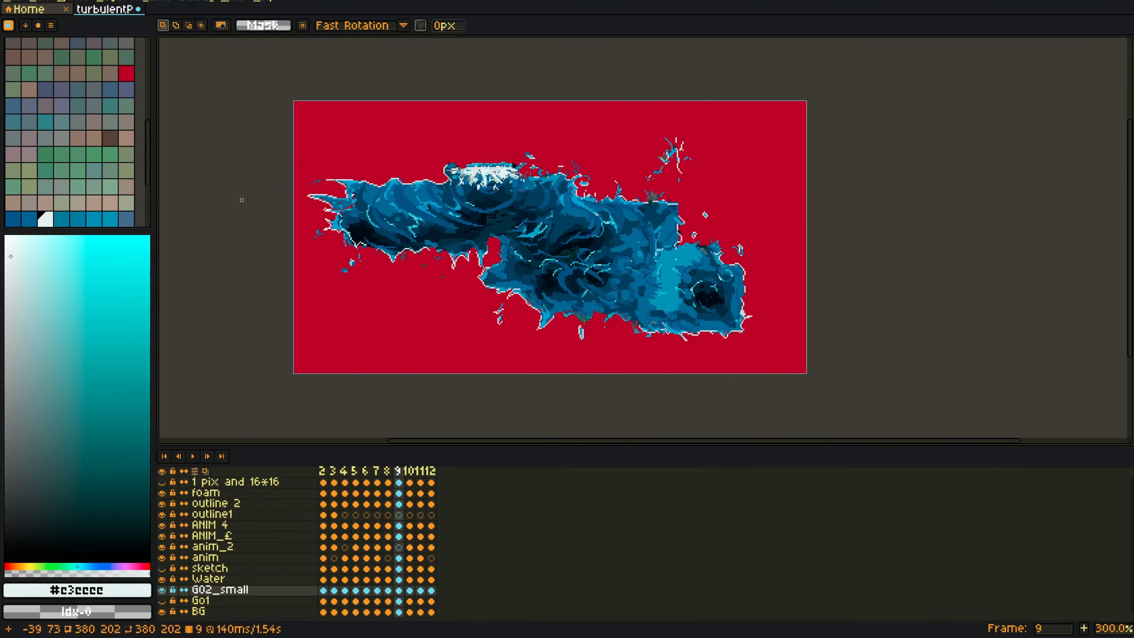
{"action": "key", "text": "Left"}
{"action": "key", "text": "ctrl+v"}
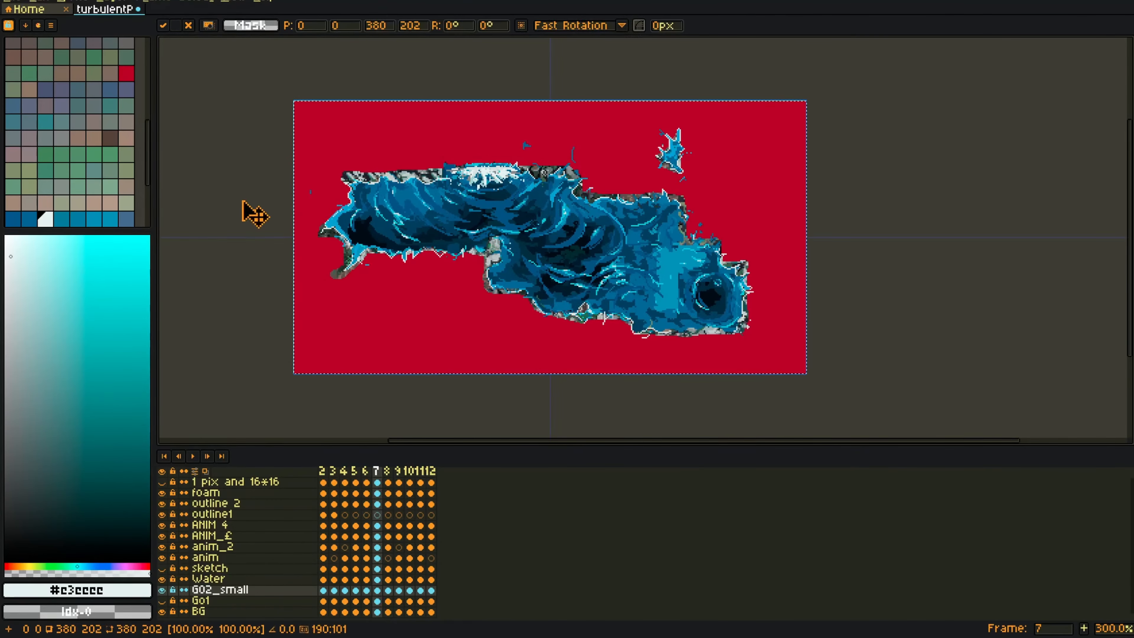
{"action": "key", "text": "Left"}
{"action": "key", "text": "Return"}
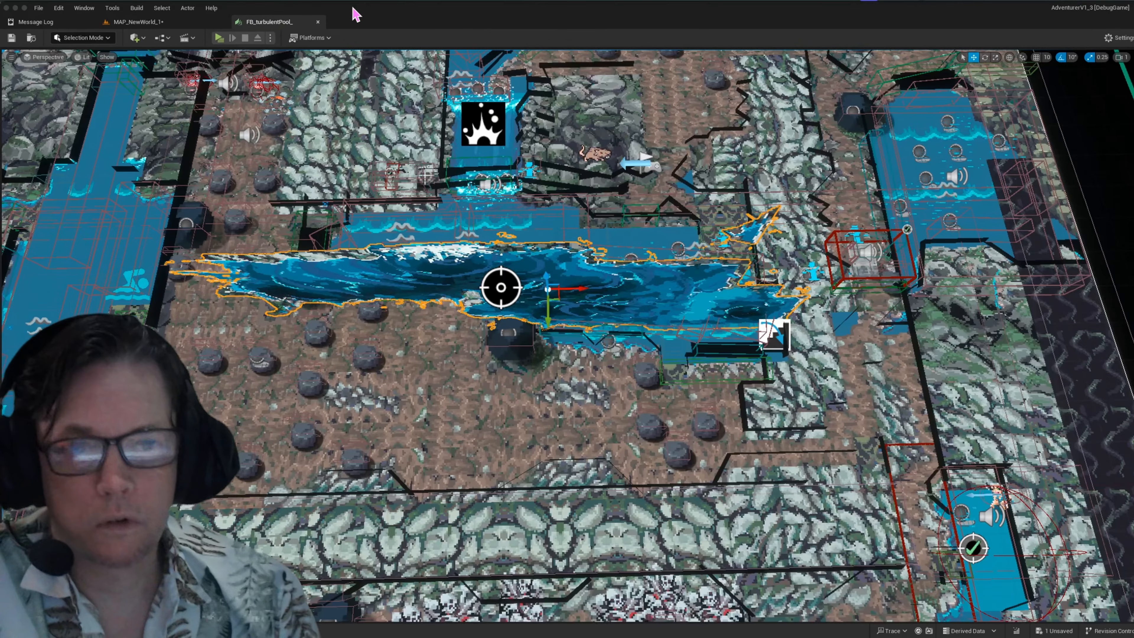
Step: In Unreal Editor, place the FB_turbulentPool_ flipbook over the map's pool and set its X rotation to 270°
{"action": "left_click_drag", "start_coordinate": [353, 8], "coordinate": [446, 22]}
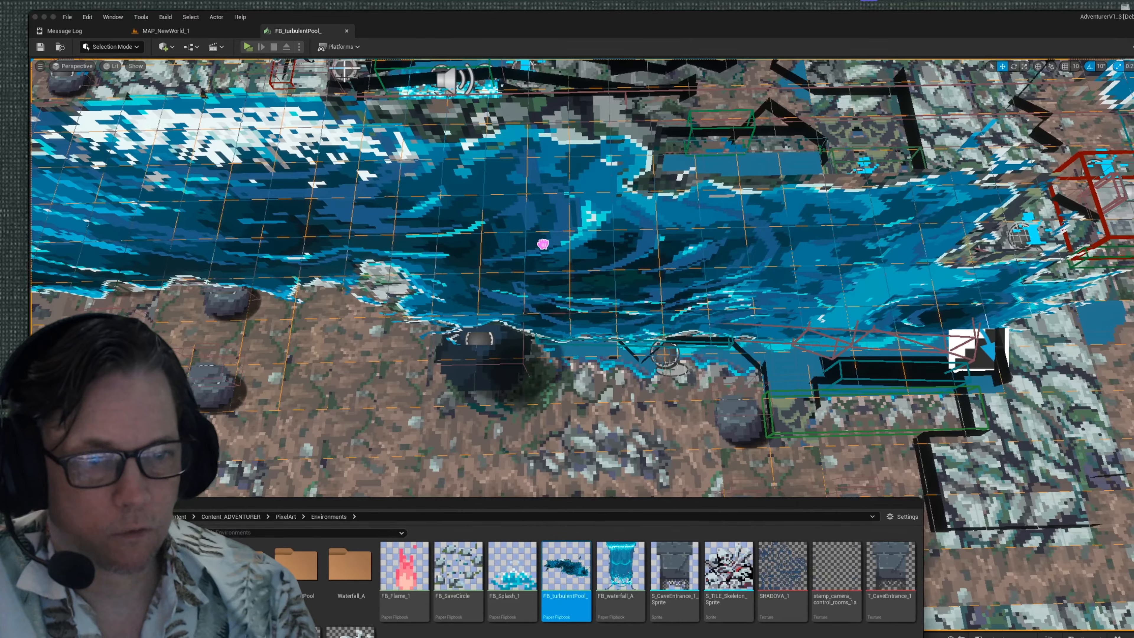
{"action": "left_click_drag", "start_coordinate": [543, 243], "coordinate": [543, 241]}
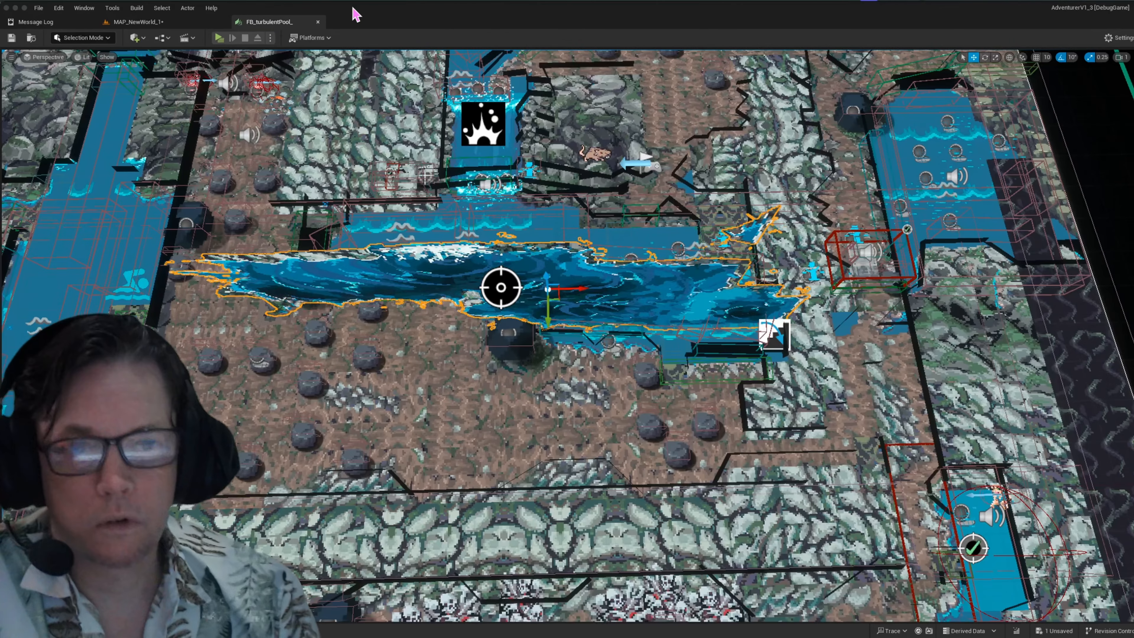
{"action": "left_click_drag", "start_coordinate": [353, 10], "coordinate": [446, 23]}
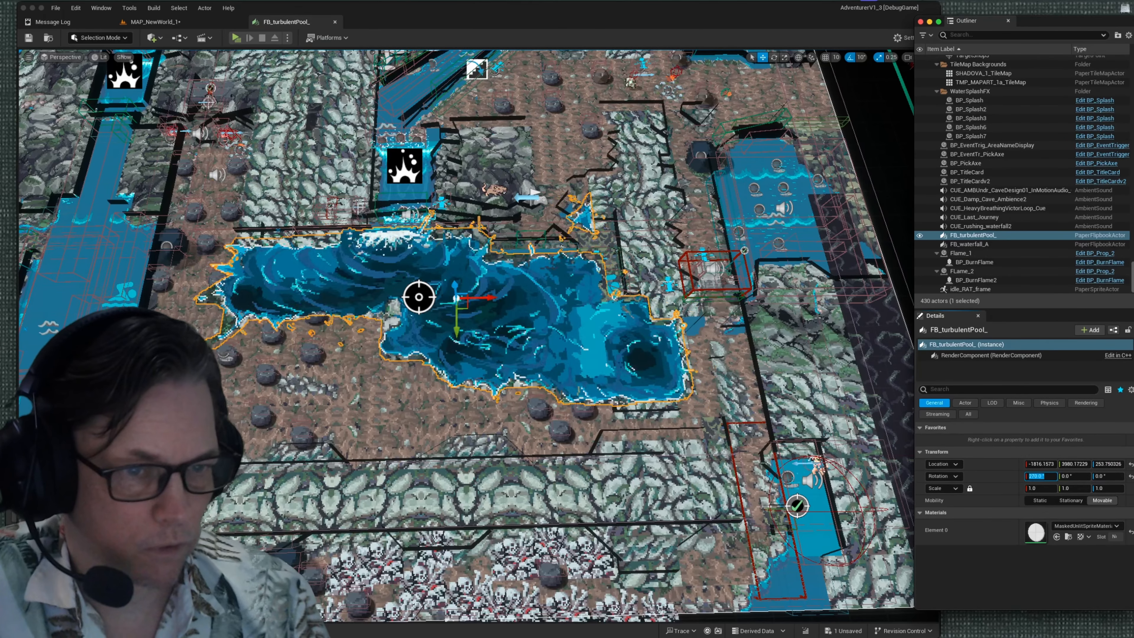
Step: Check the height of TMP_MAPART_1a_TileMap and set FB_turbulentPool_'s Z location to 0.02
{"action": "left_click", "coordinate": [406, 424]}
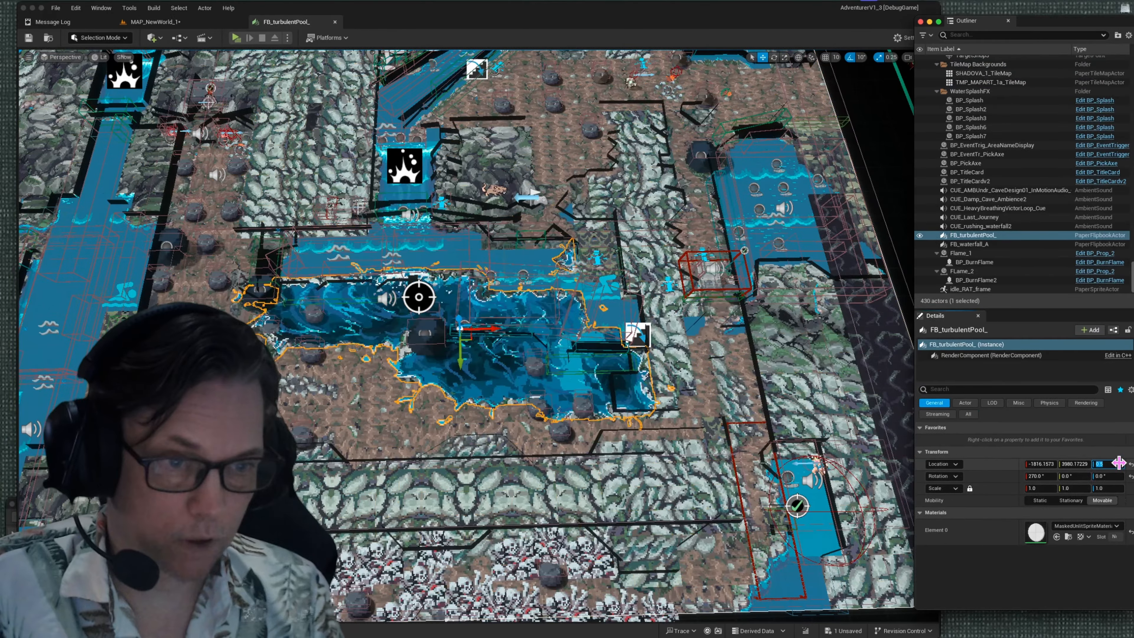
{"action": "key", "text": "ctrl+z"}
{"action": "key", "text": "Tab"}
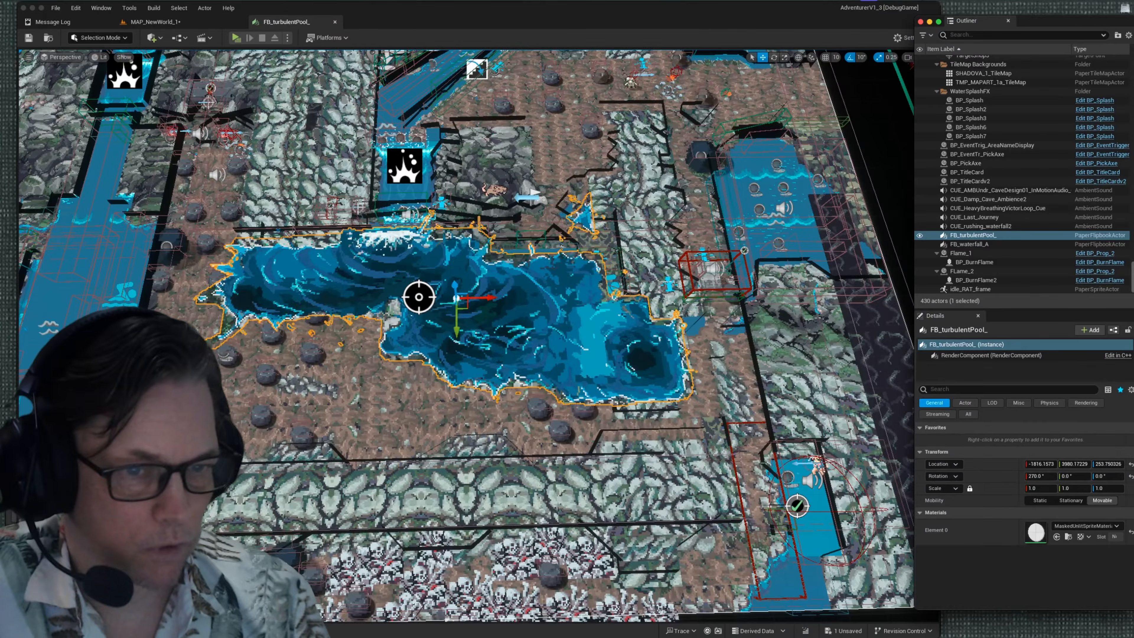
{"action": "left_click", "coordinate": [405, 424]}
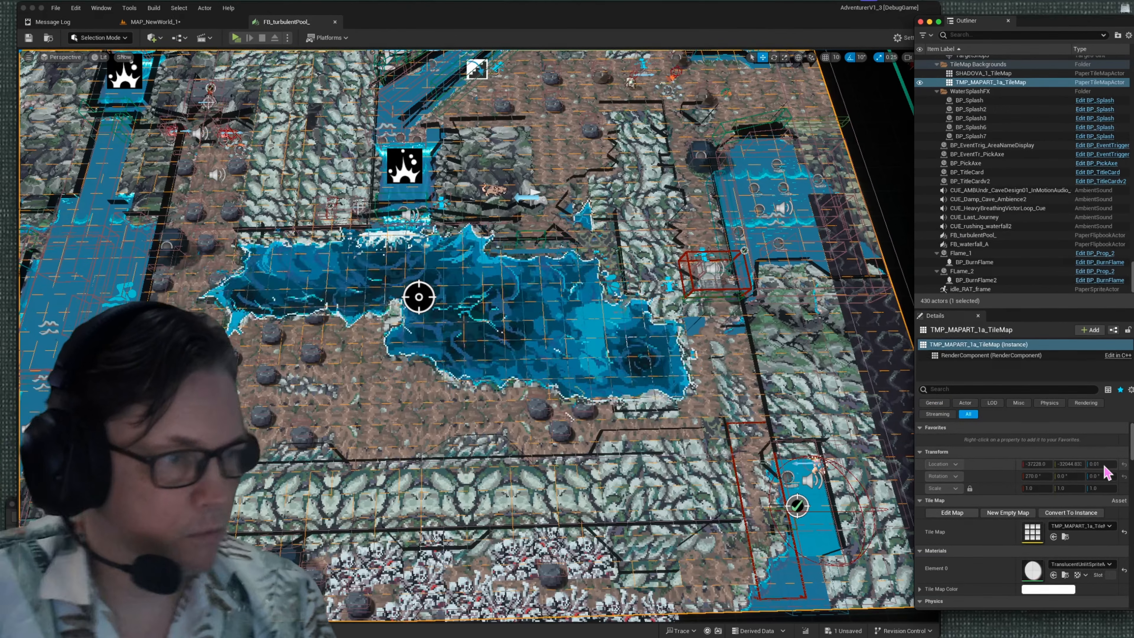
{"action": "key", "text": "ctrl+z"}
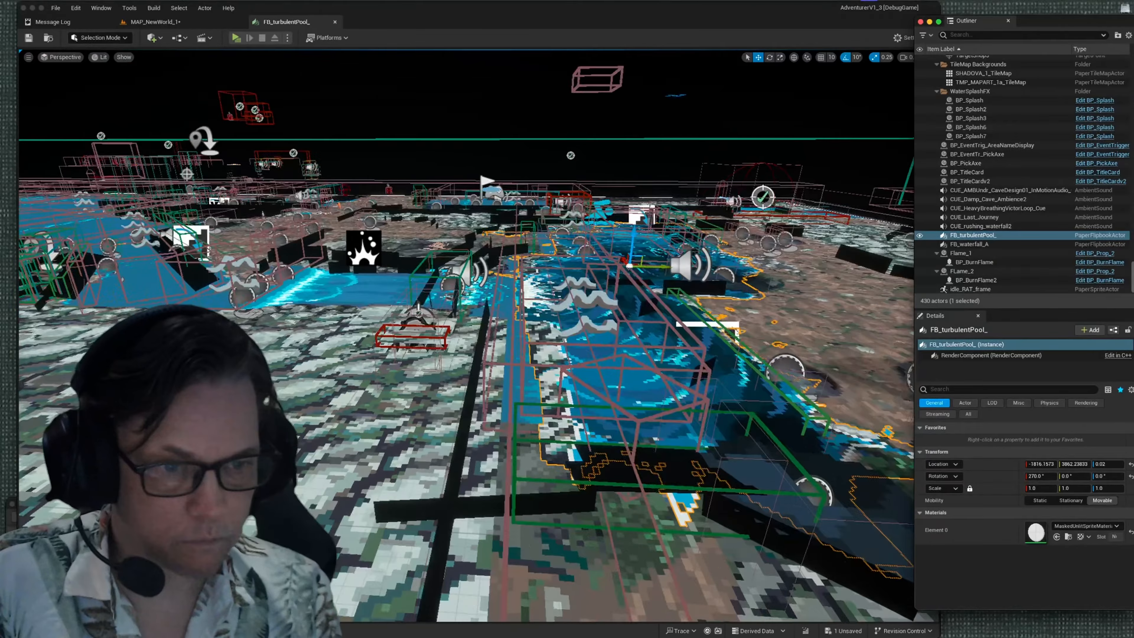
Step: Set the FB_turbulentPool_ actor's collision preset to NoCollision and review its shadow settings
{"action": "key", "text": "q"}
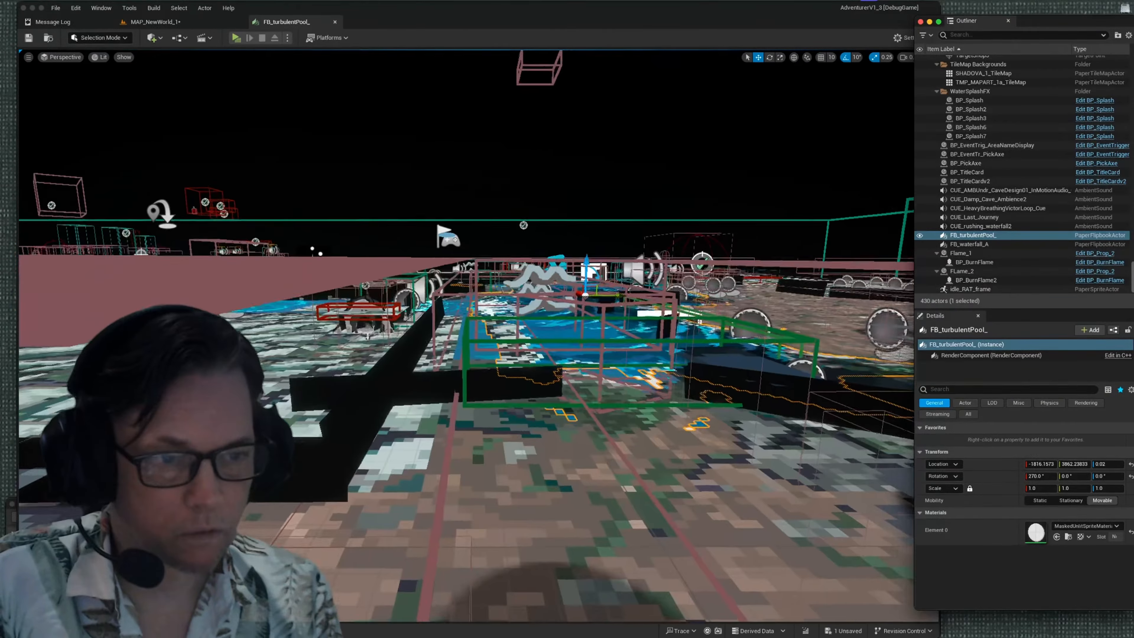
{"action": "key", "text": "e"}
{"action": "key", "text": "e"}
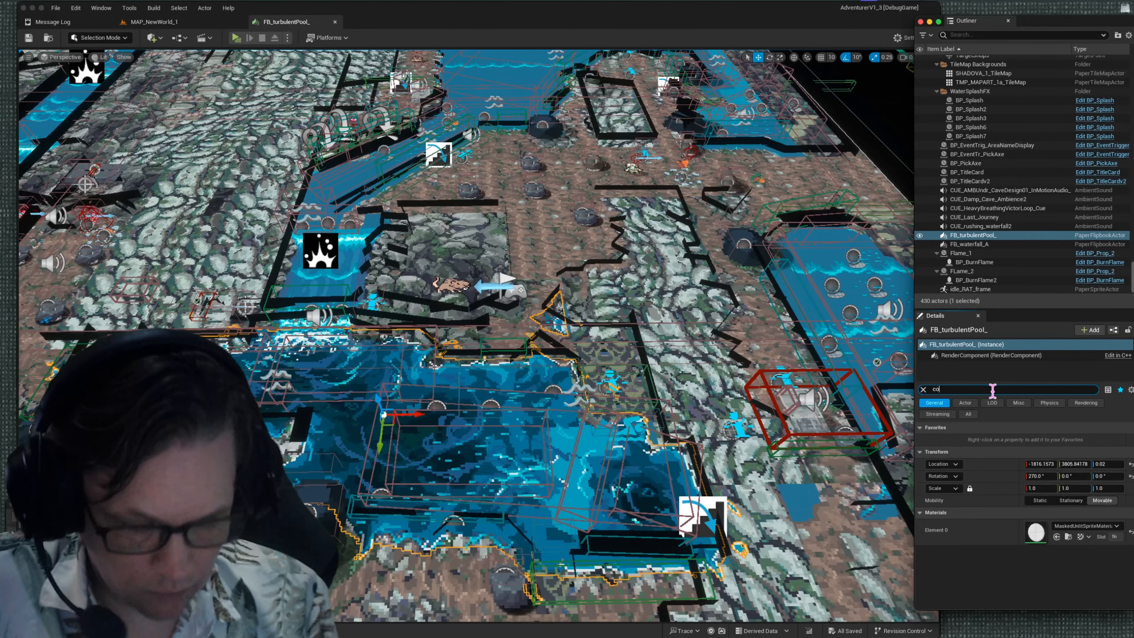
{"action": "left_click", "coordinate": [1071, 504]}
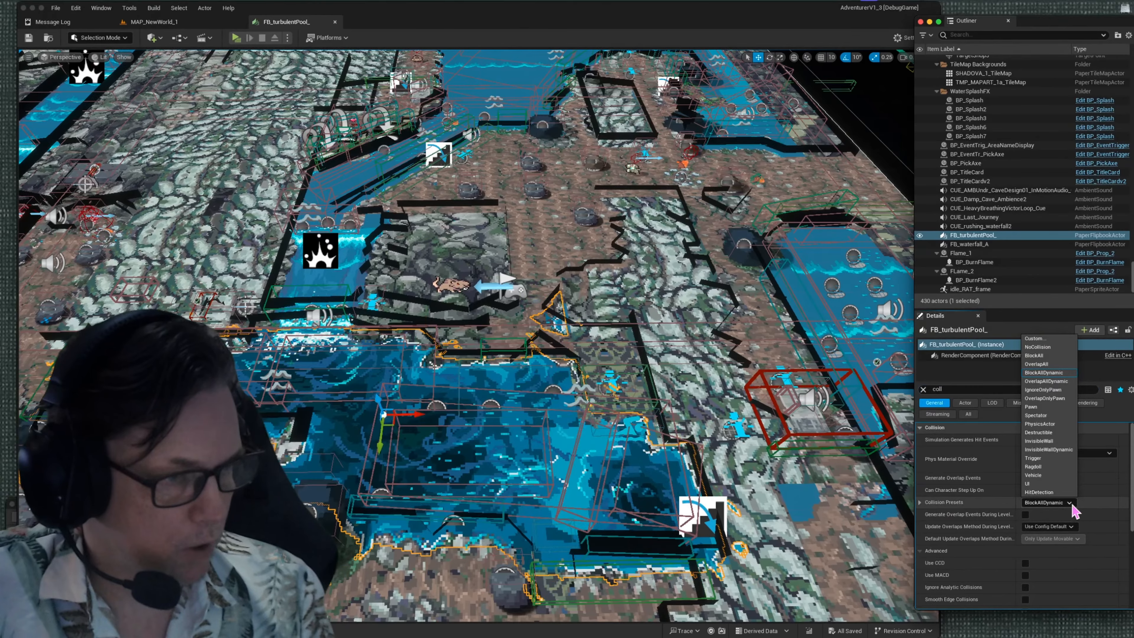
{"action": "left_click", "coordinate": [1036, 348]}
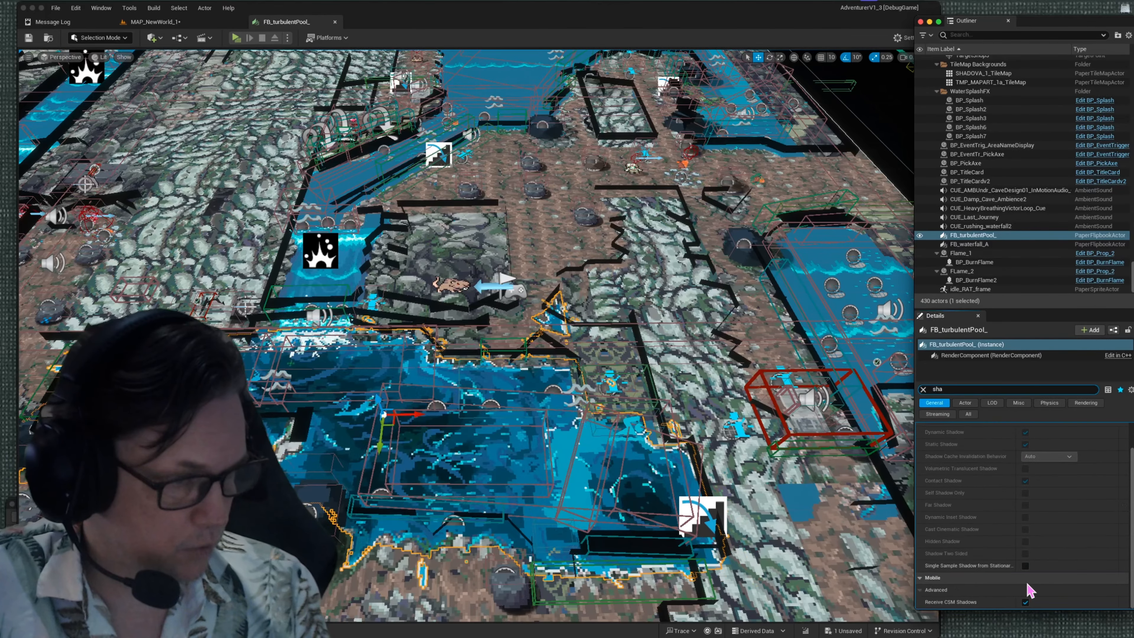
{"action": "left_click", "coordinate": [922, 388]}
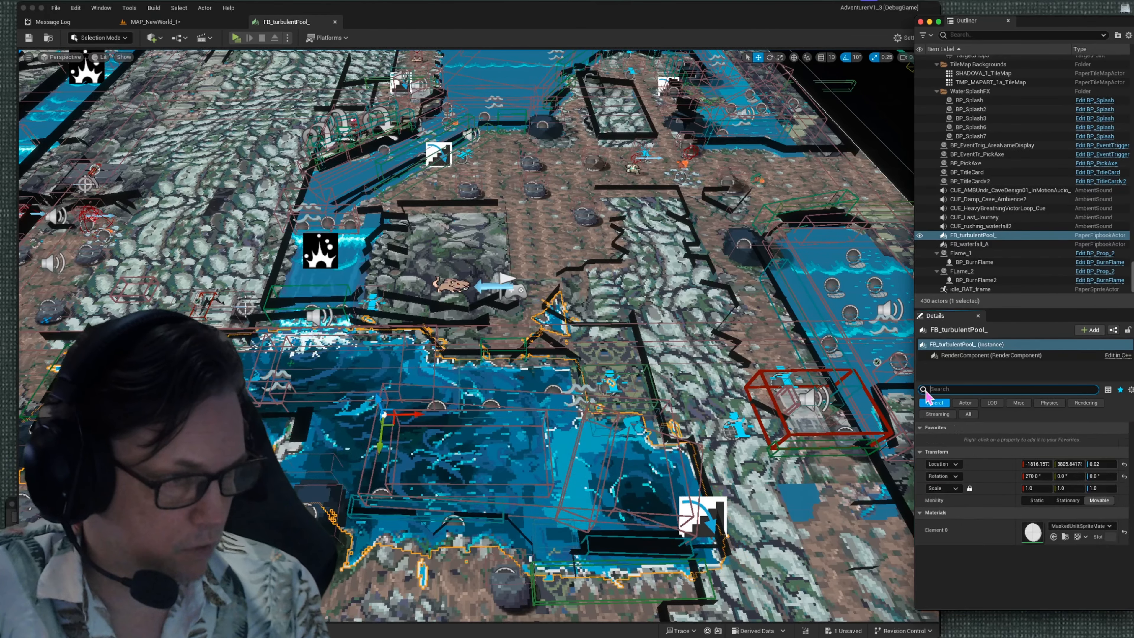
Step: Run the level preview and walk the character southeast into the room with the turbulent pool
{"action": "key", "text": "alt+p"}
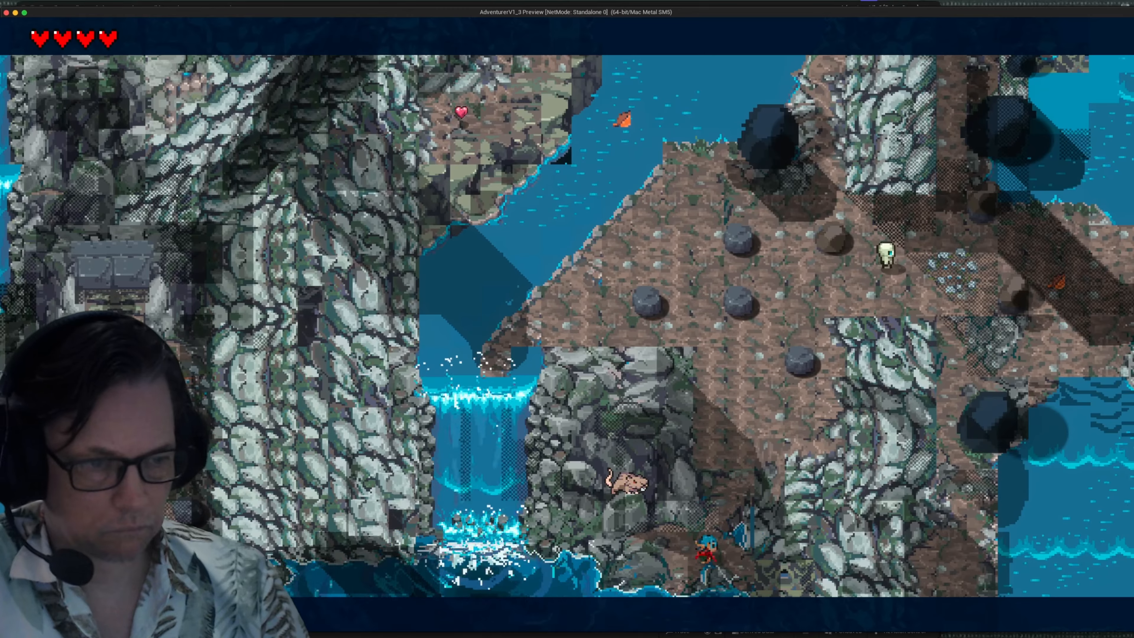
{"action": "key", "text": "d"}
{"action": "key", "text": "s"}
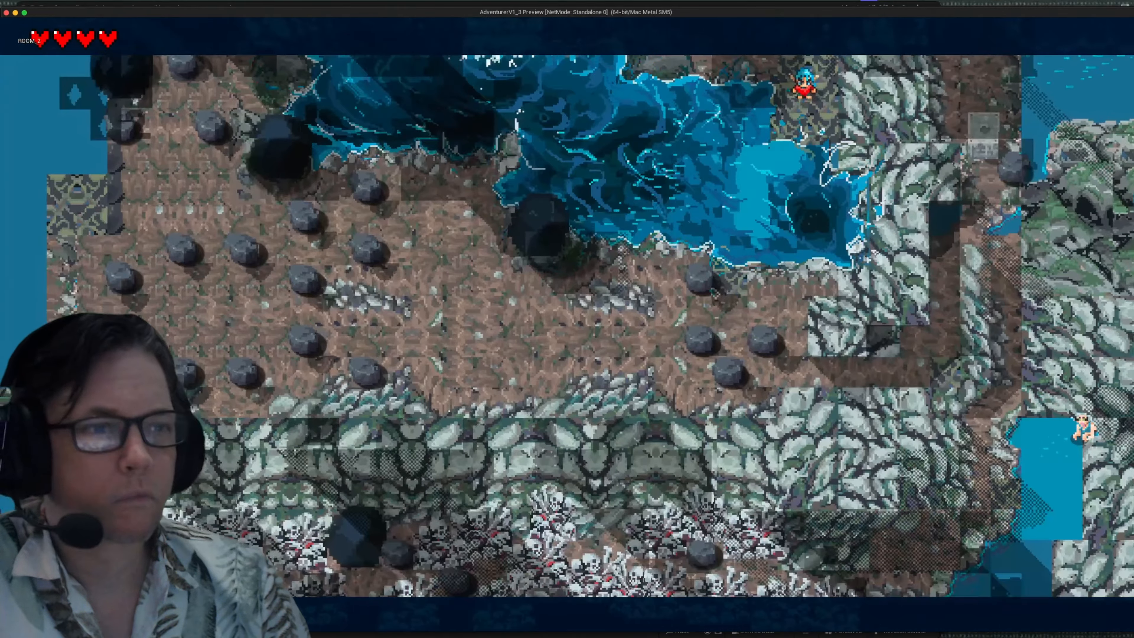
{"action": "key", "text": "s"}
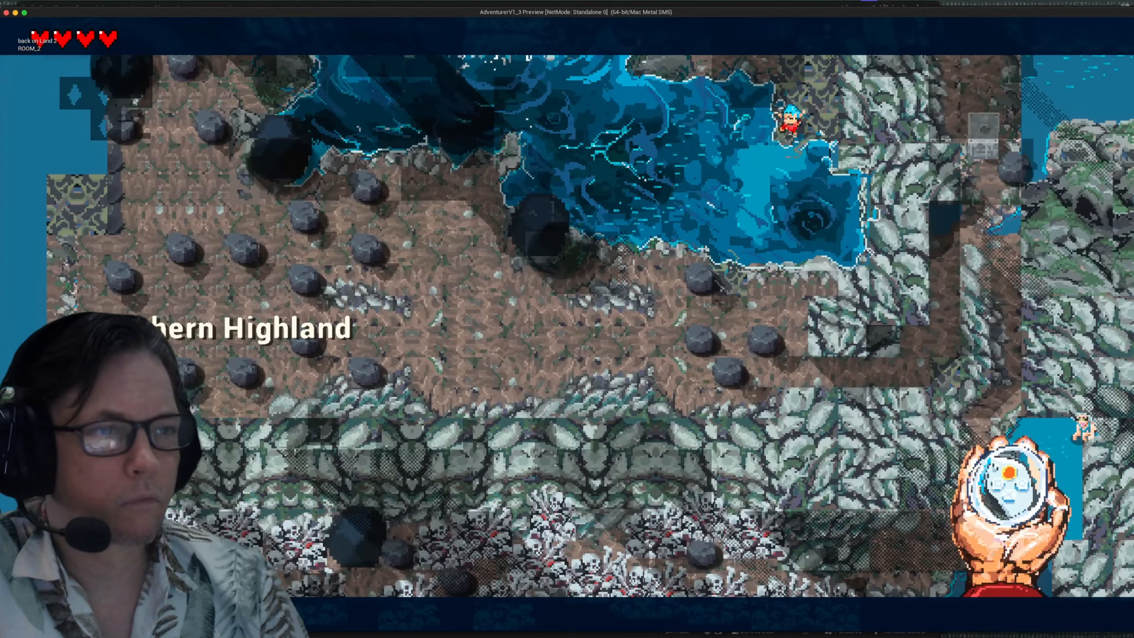
Step: Swim the character southwest through the pool and out onto the south bank to test the water
{"action": "key", "text": "s"}
{"action": "key", "text": "a"}
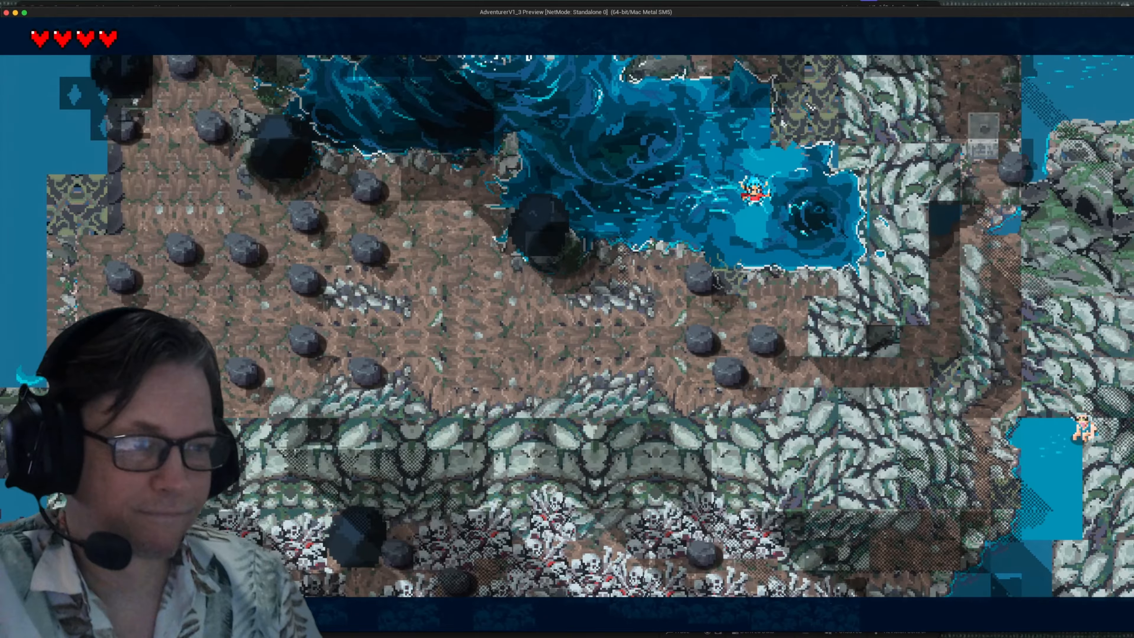
{"action": "key", "text": "s"}
{"action": "key", "text": "a"}
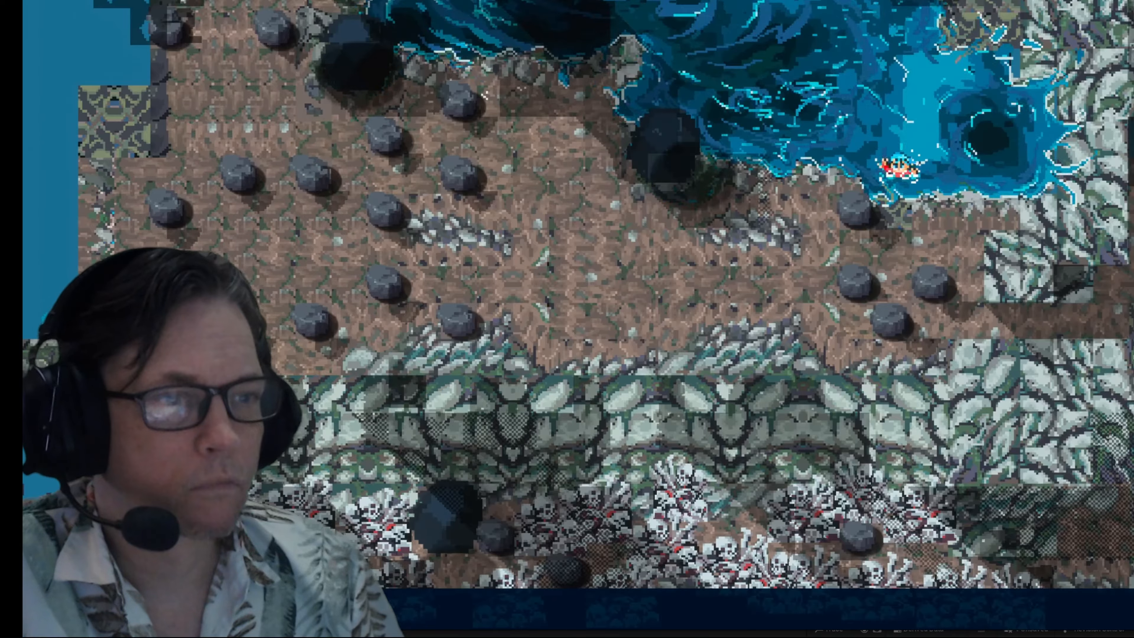
{"action": "key", "text": "s"}
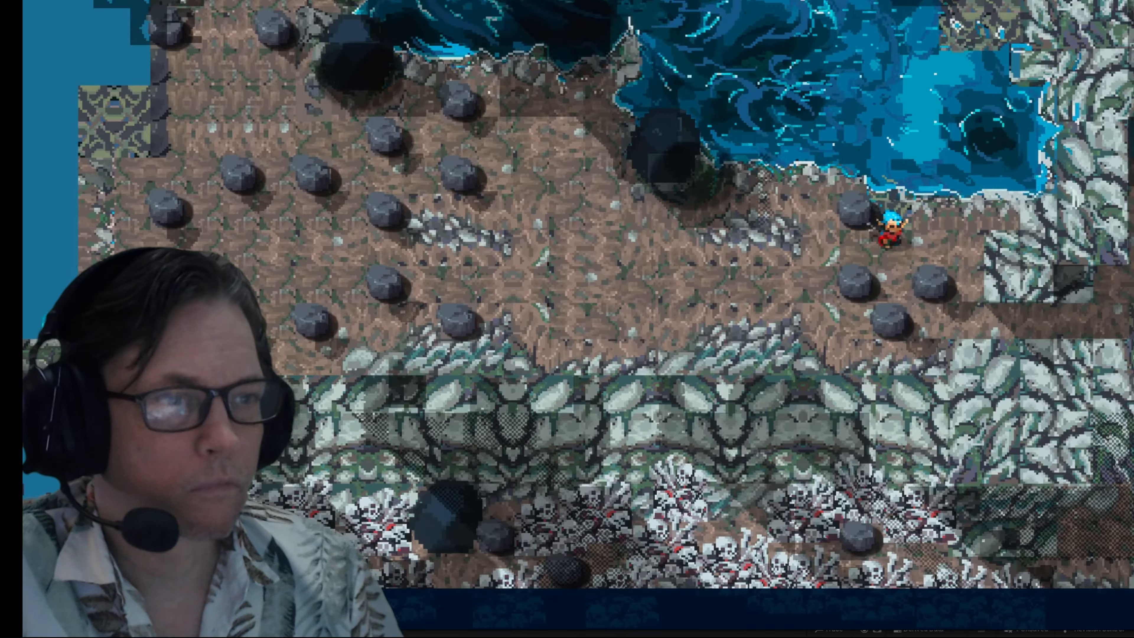